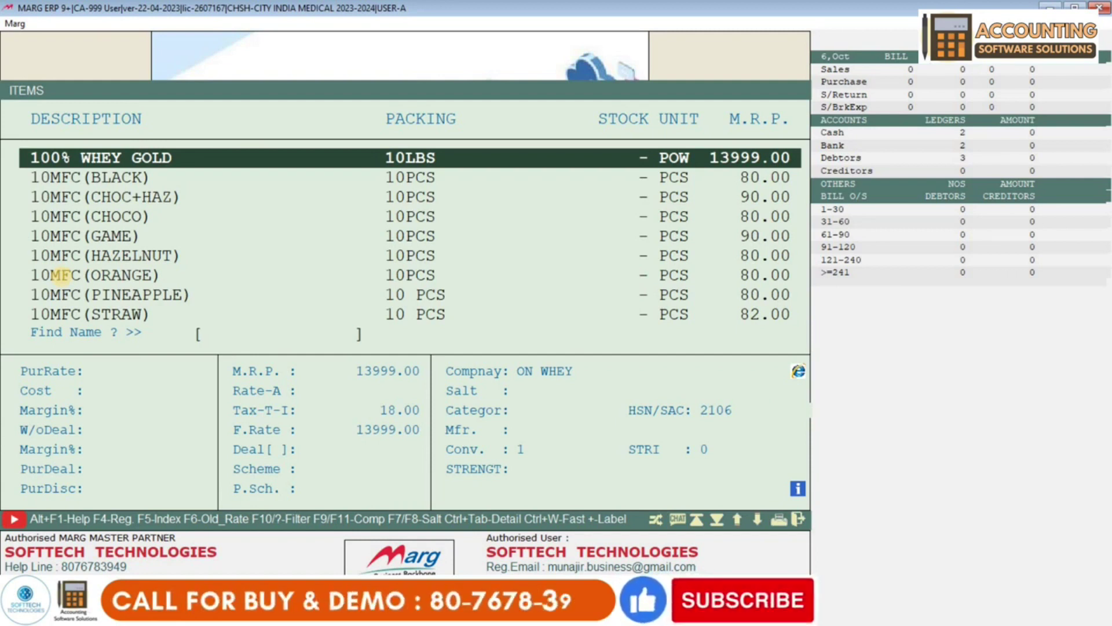
- From the Items list, open a New Product form, close it, then open a fresh blank one with F2
key(alt+c)
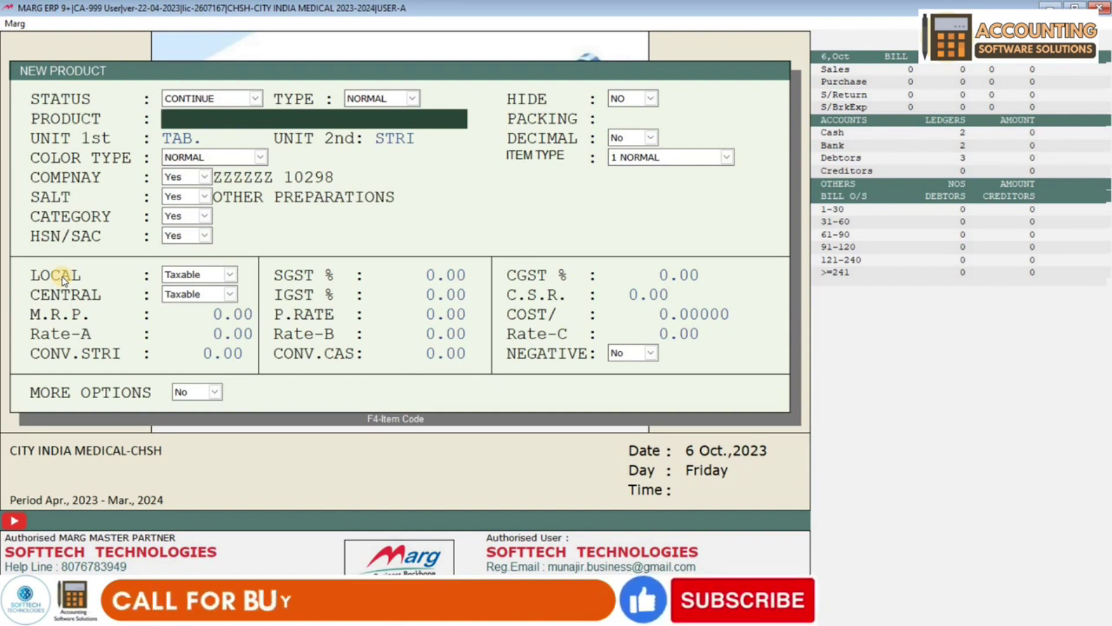
key(Escape)
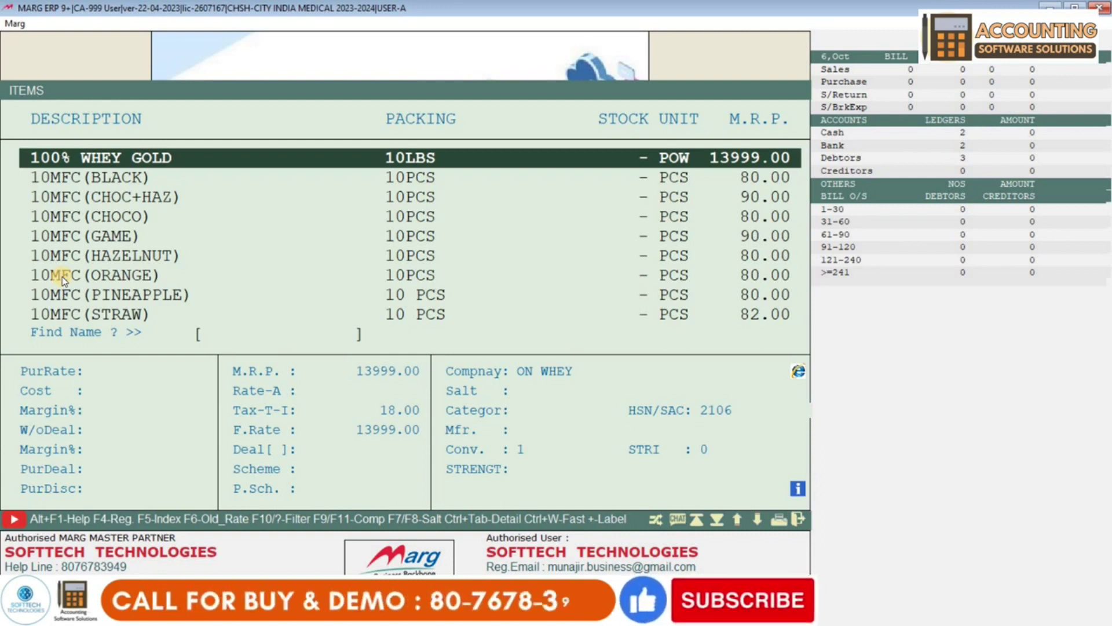
key(F2)
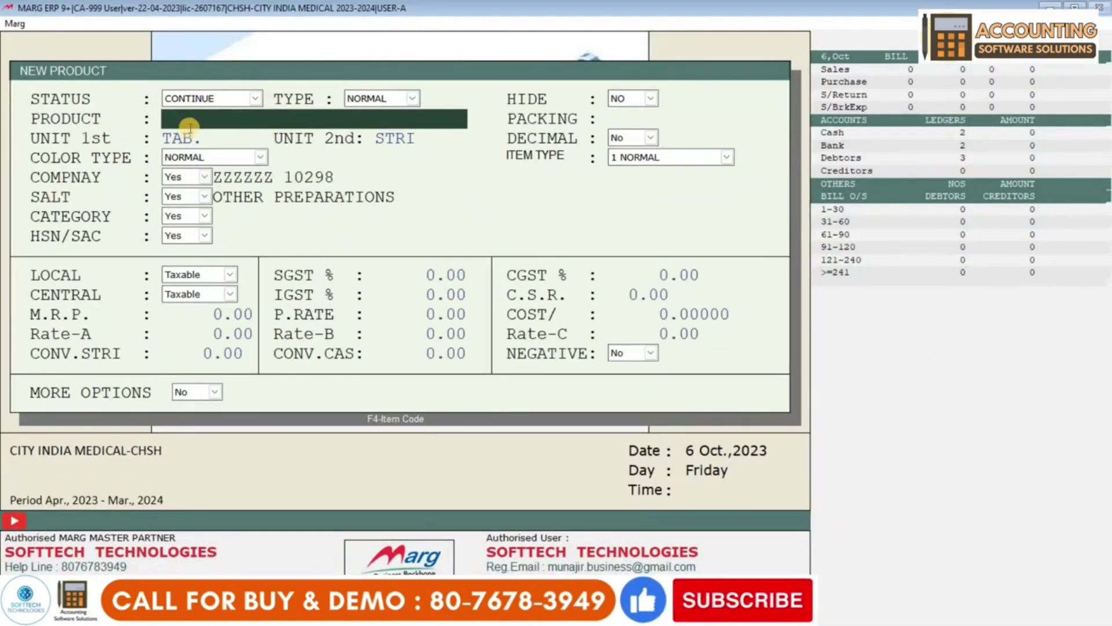
- Enter CROCIN NEW 20MG as the product name and confirm it
text(CROCIN NEW 20MG)
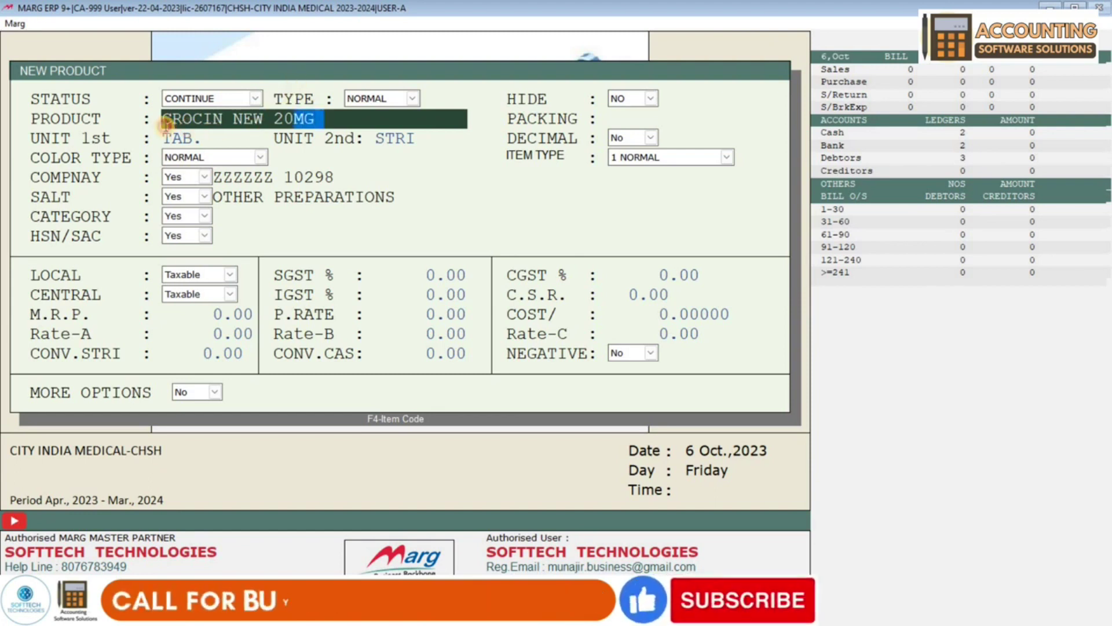
key(Return)
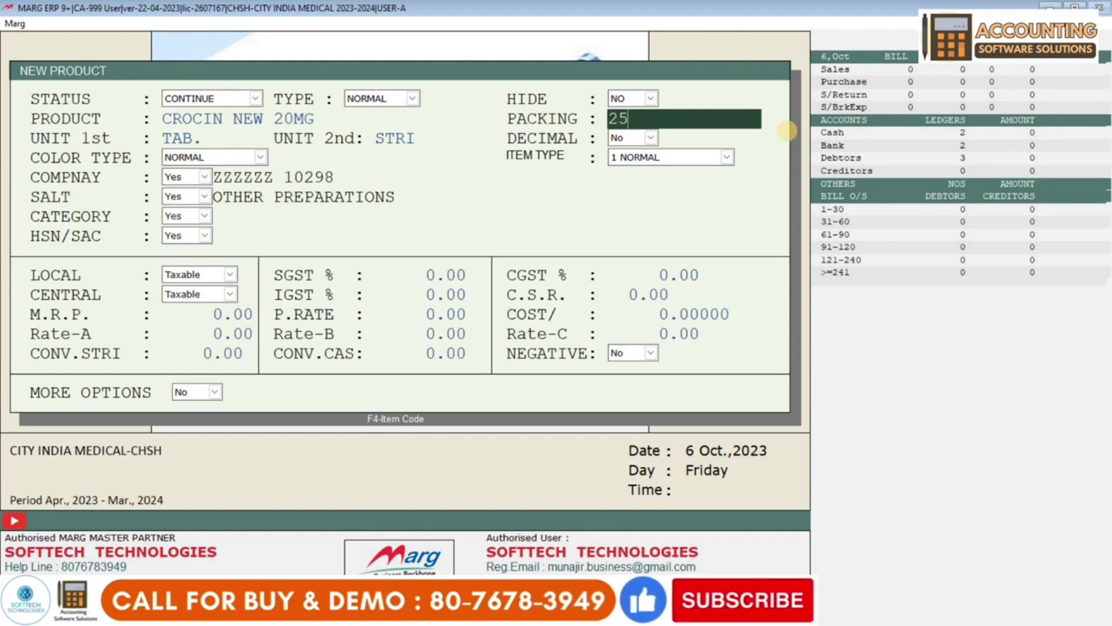
- Clear the old packing entry and replace it with 1X10
key(BackSpace)
key(BackSpace)
key(BackSpace)
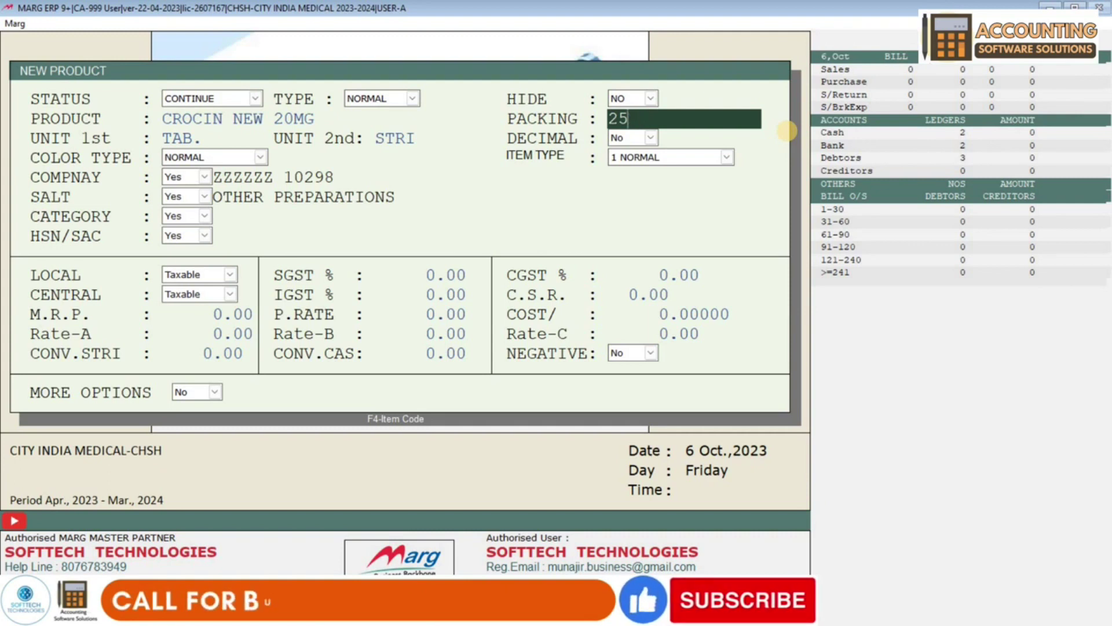
key(BackSpace)
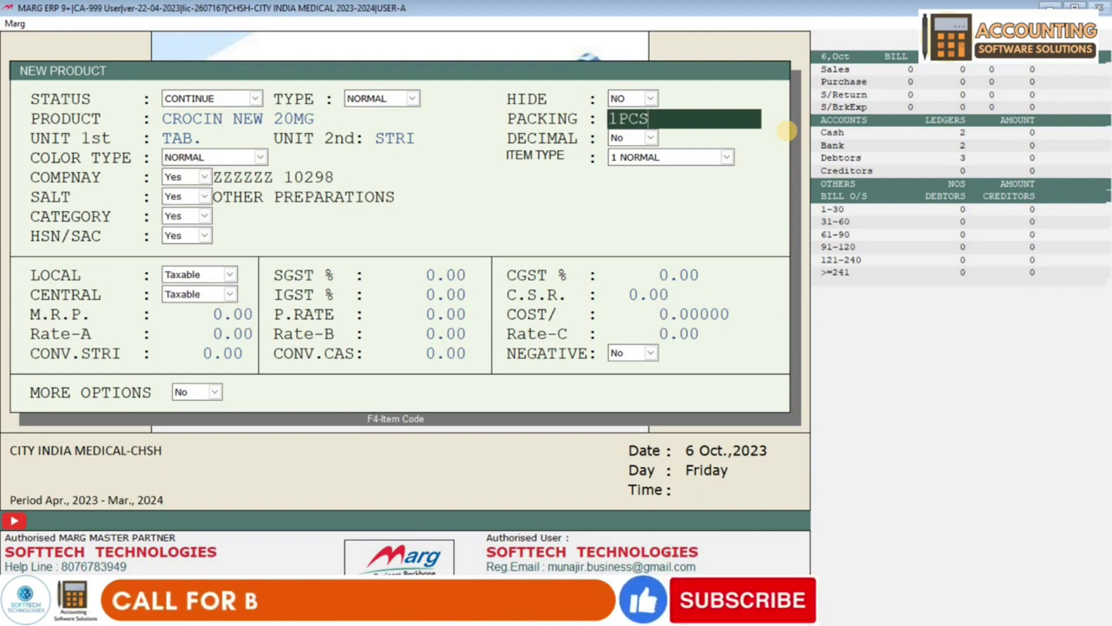
key(BackSpace)
key(BackSpace)
key(BackSpace)
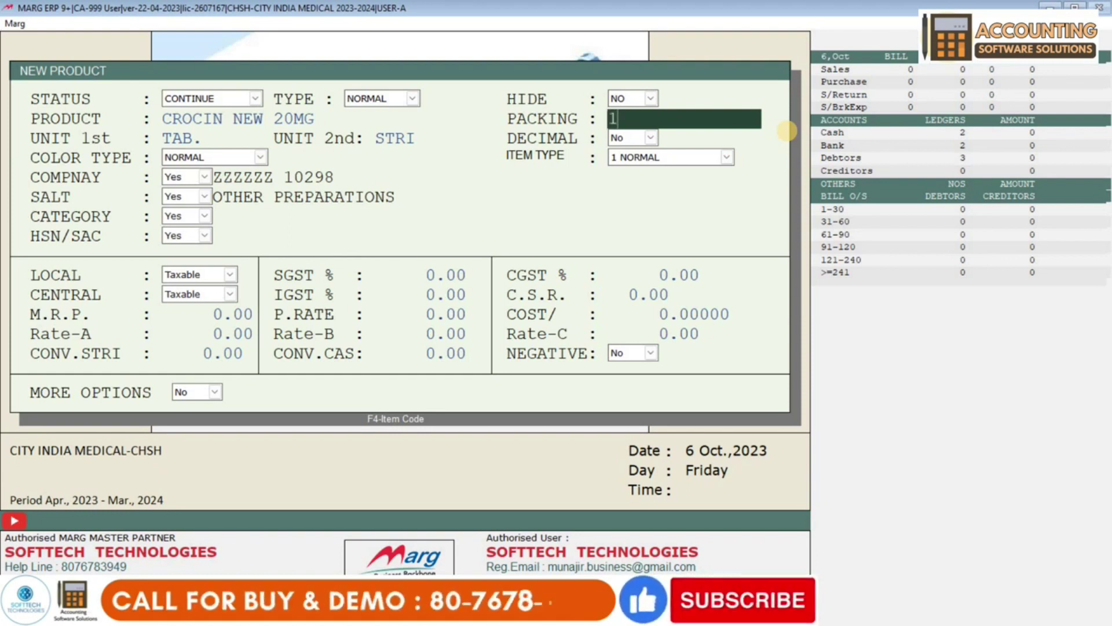
text(1)
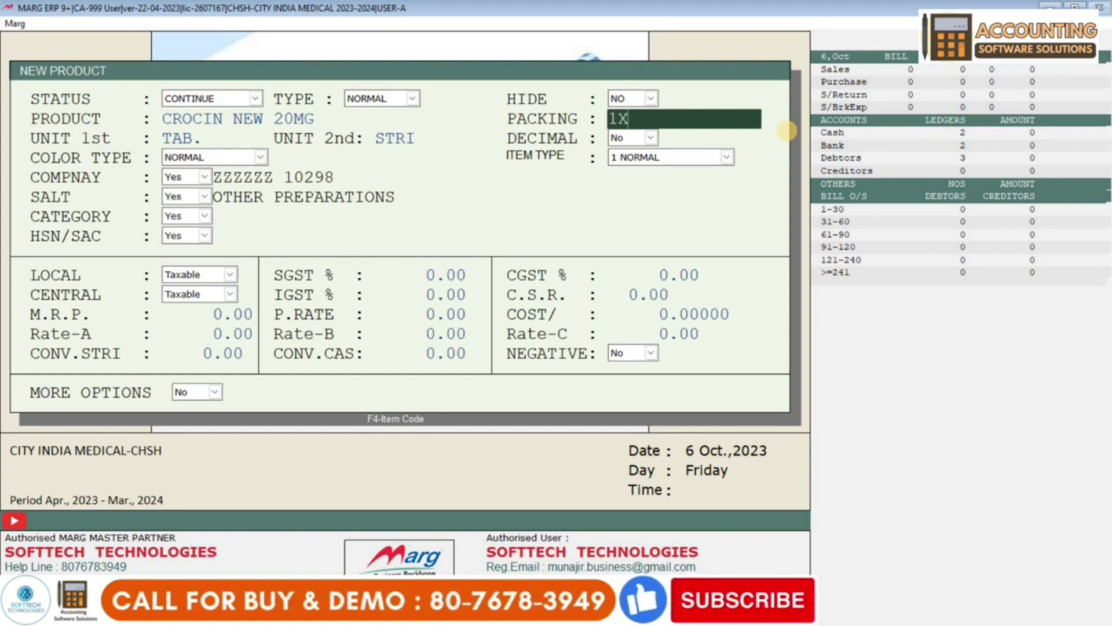
text(X10)
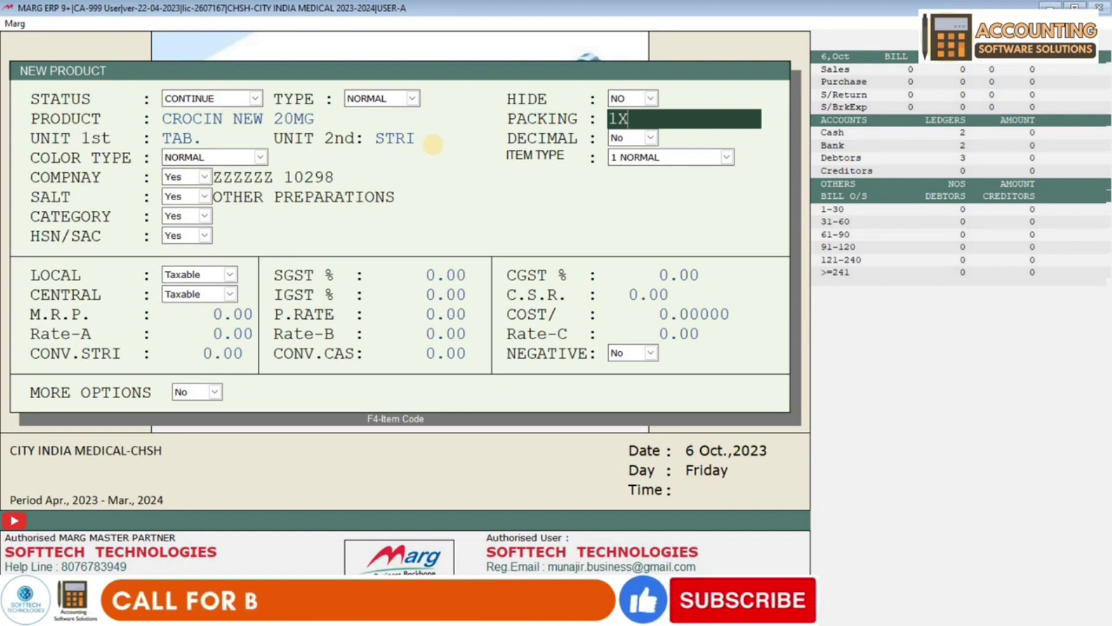
text(4)
key(BackSpace)
text(1)
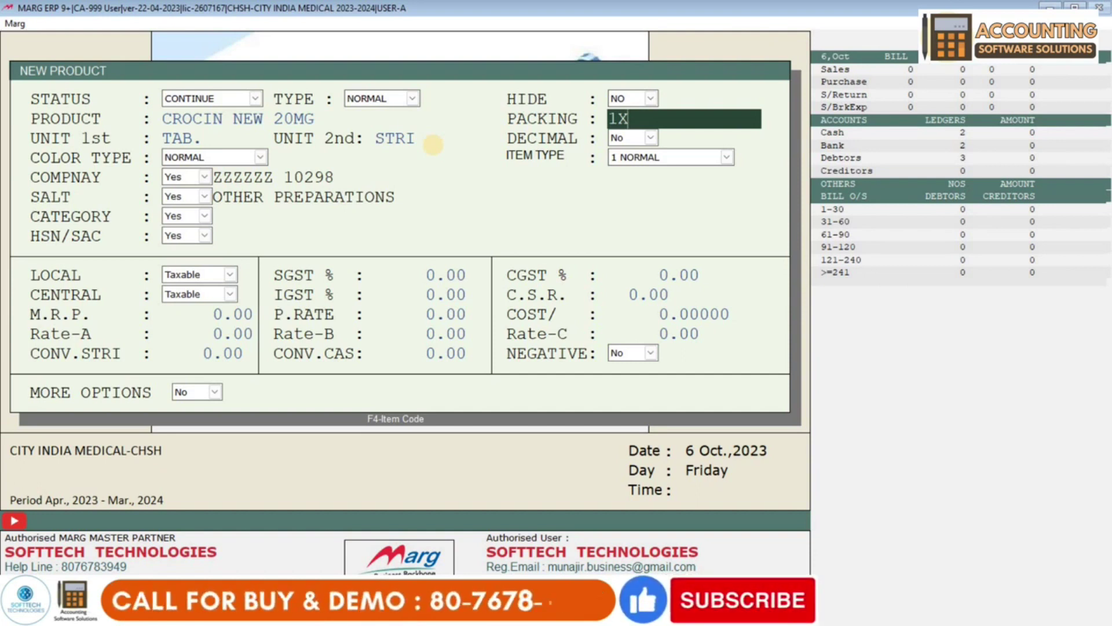
text(10)
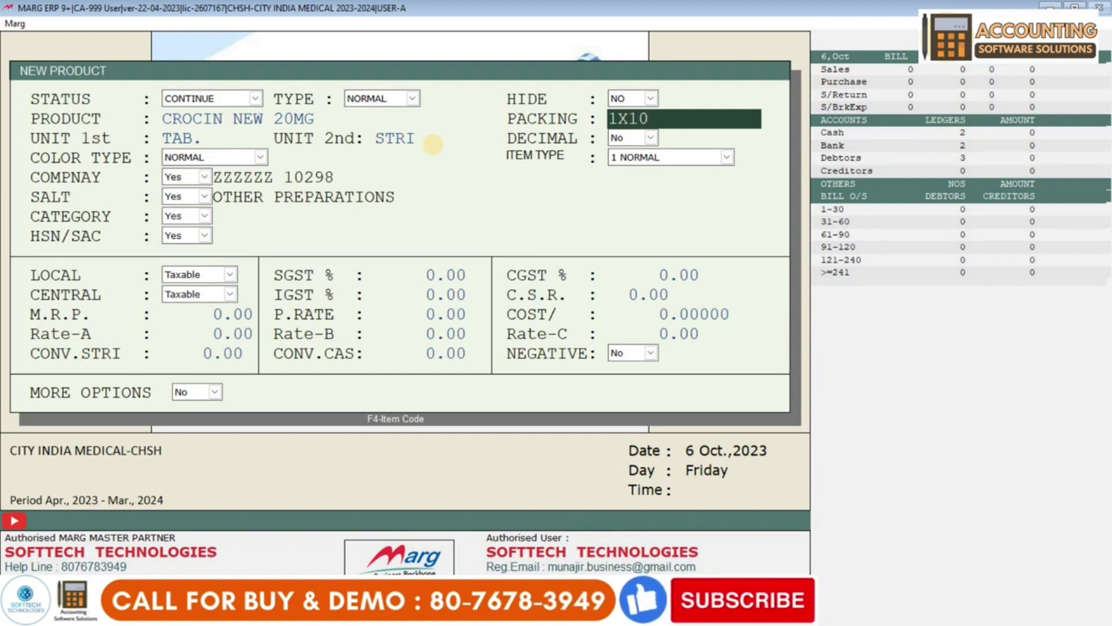
key(Return)
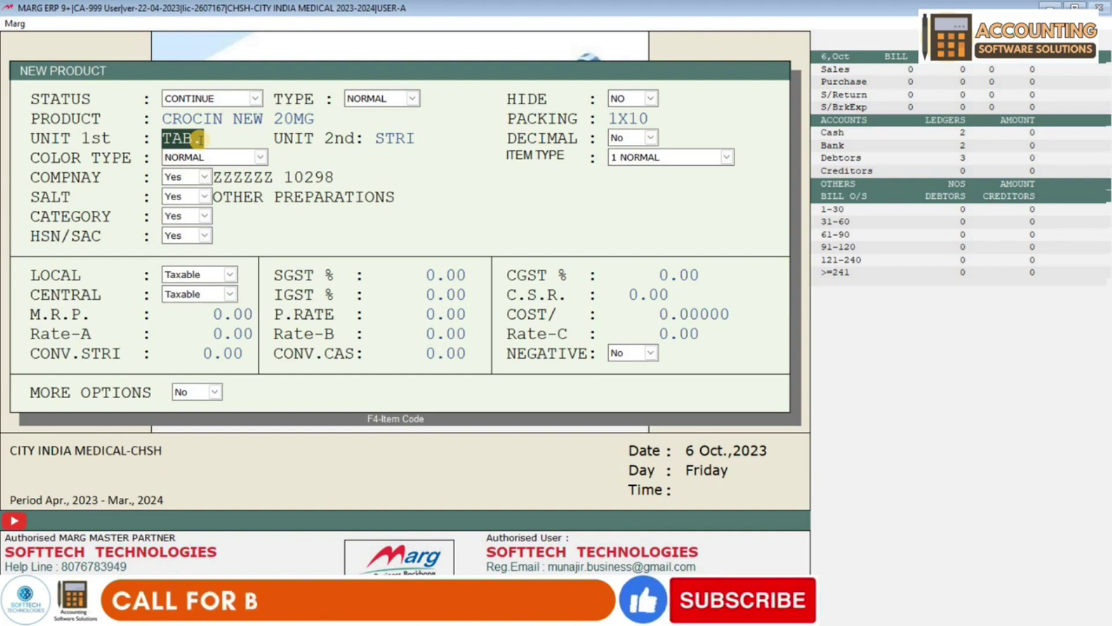
- Try a 250ML packing with SYP as the first unit
key(Return)
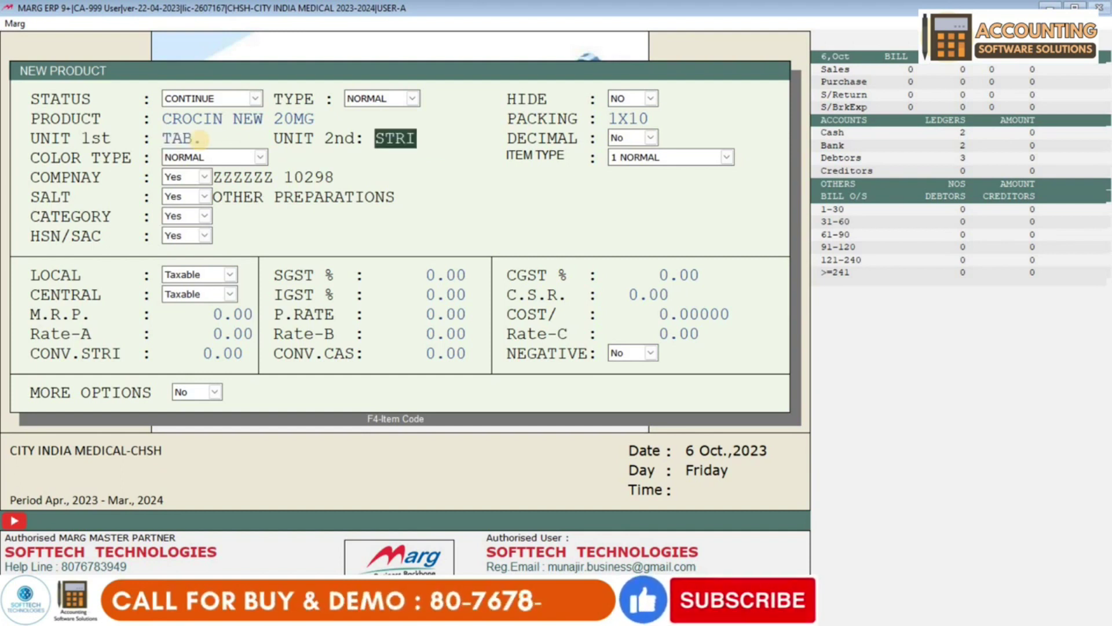
key(Return)
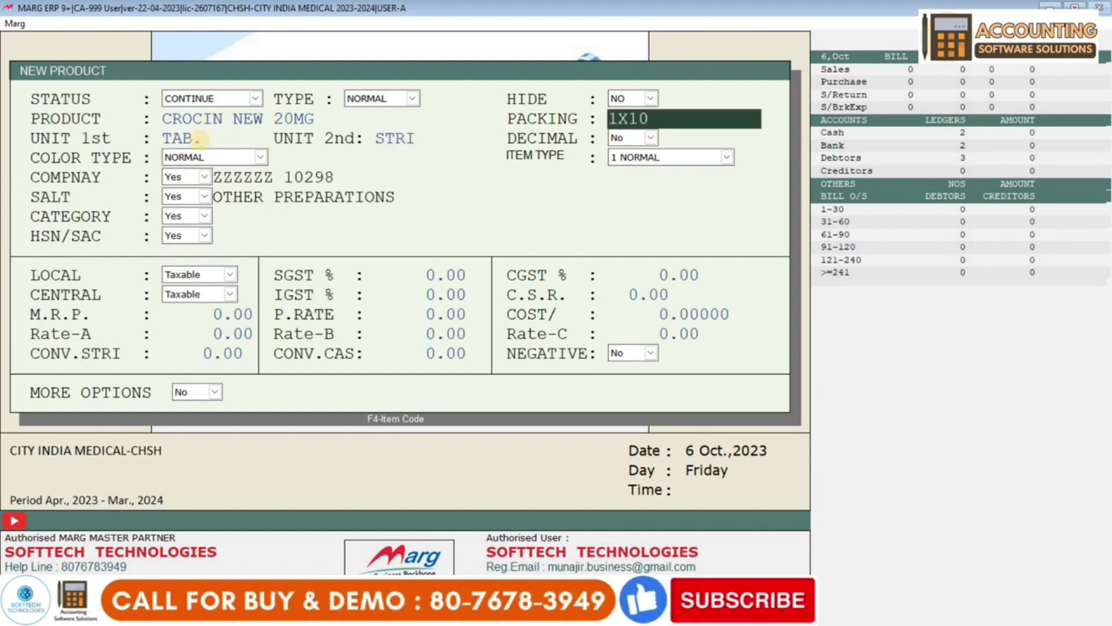
key(Delete)
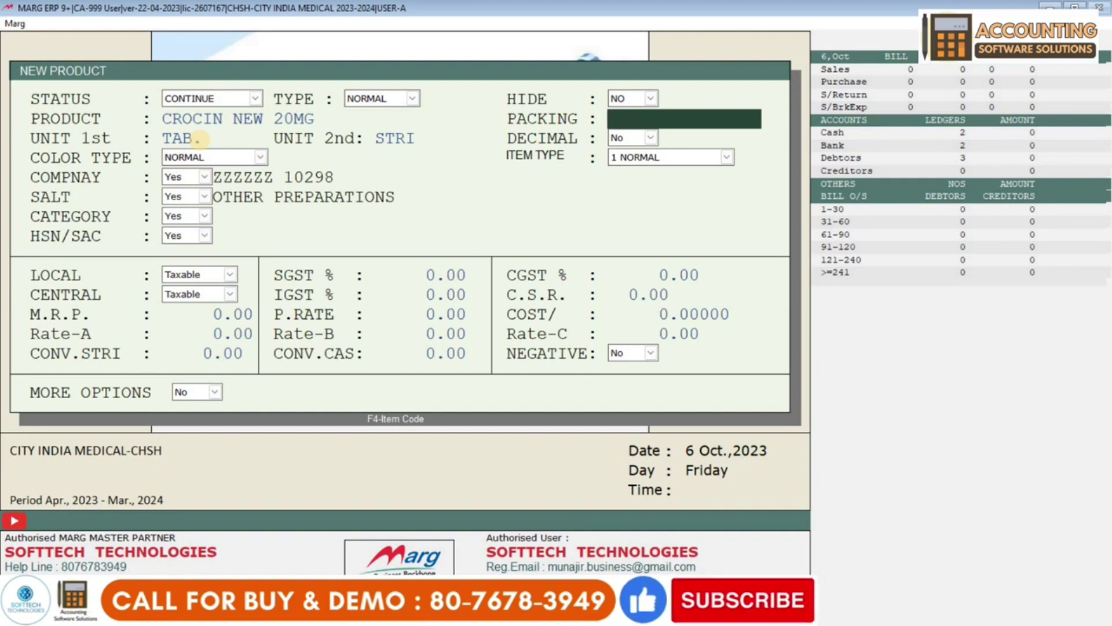
text(250ML)
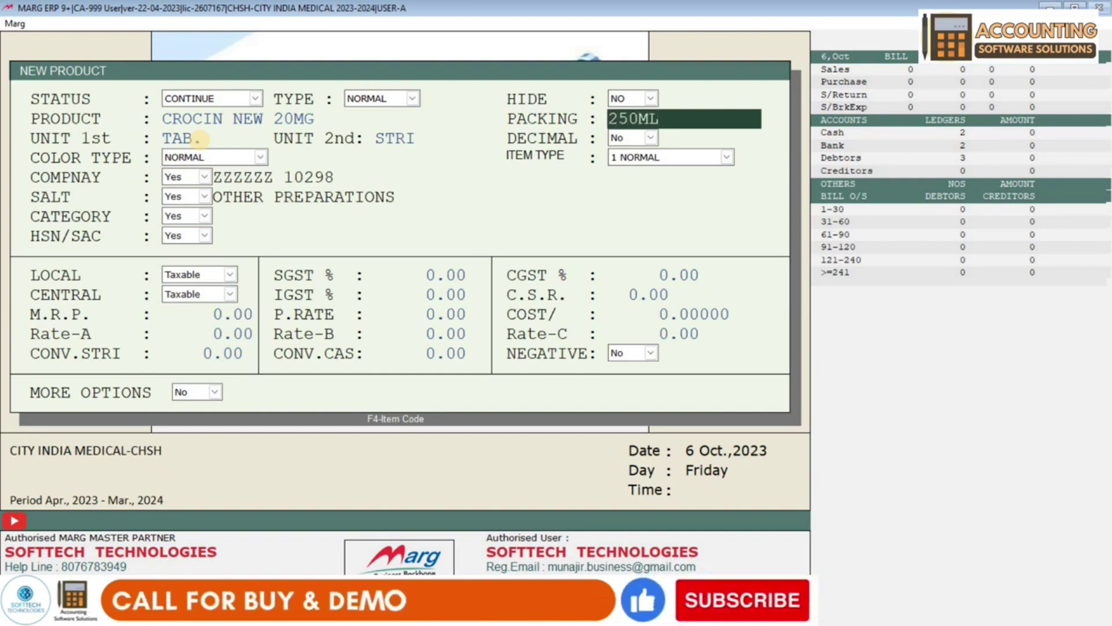
click(197, 139)
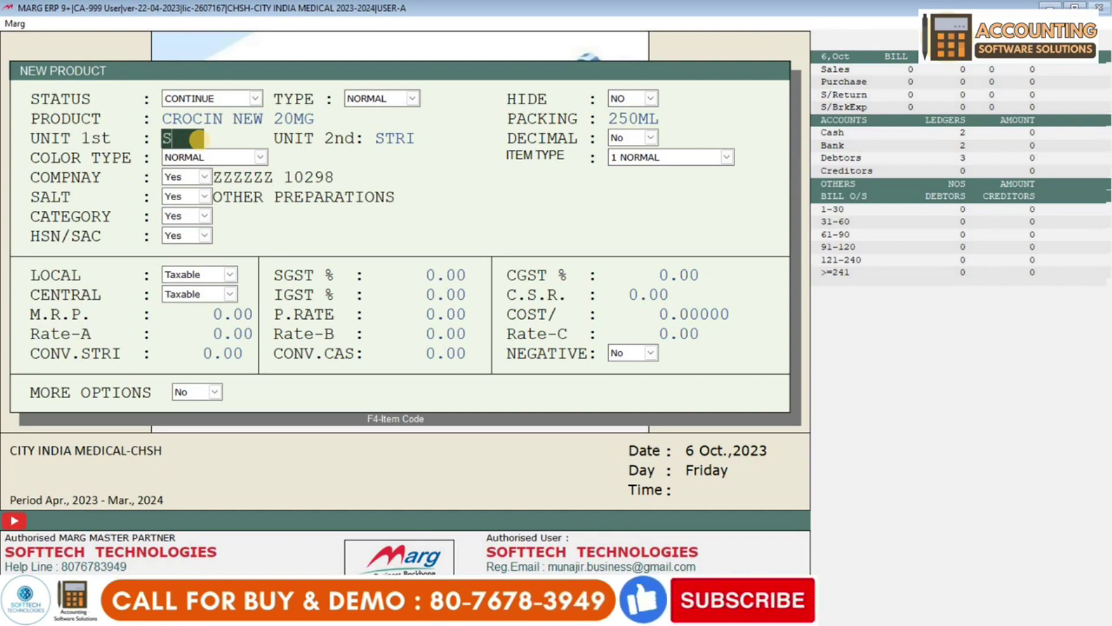
key(Return)
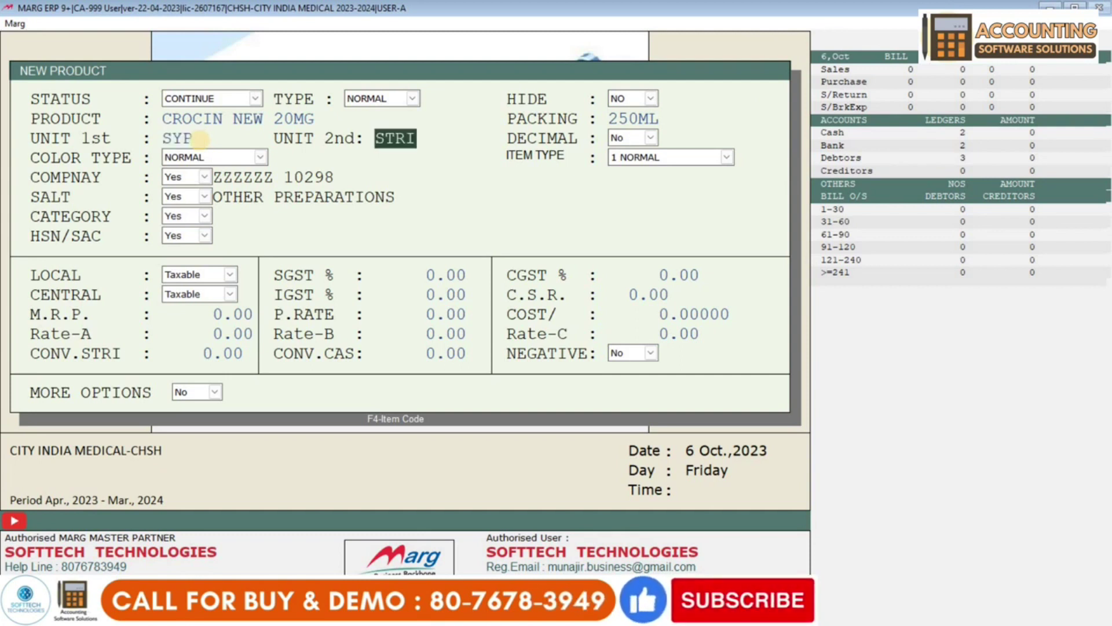
text(SYP)
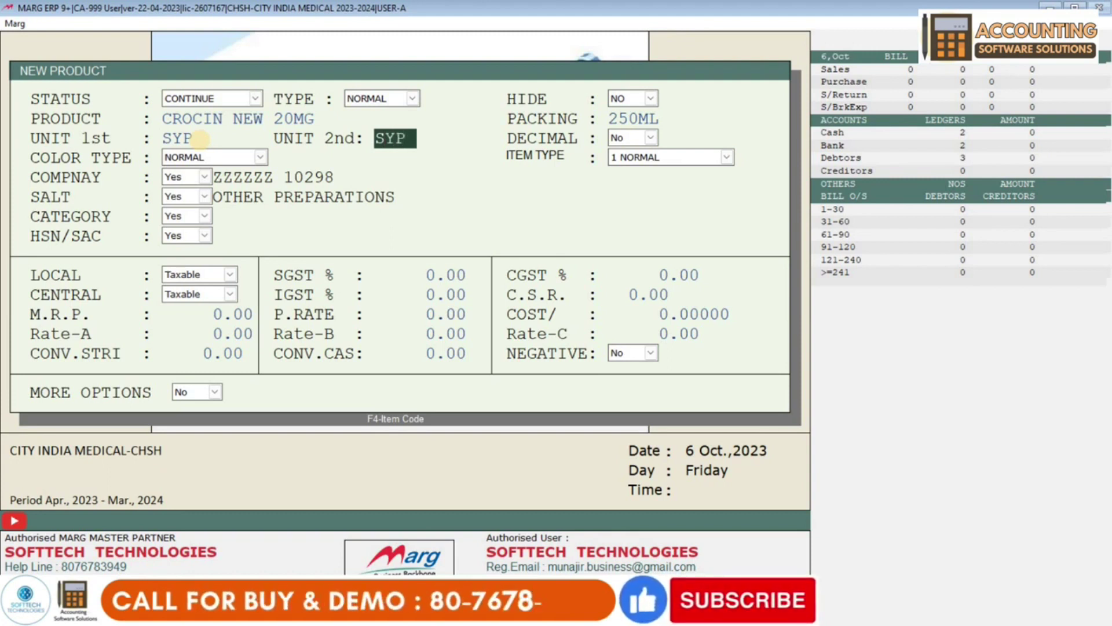
- Try a 1PCS packing with PCS units, then clear them and return to the first unit
key(Left)
key(Left)
key(Left)
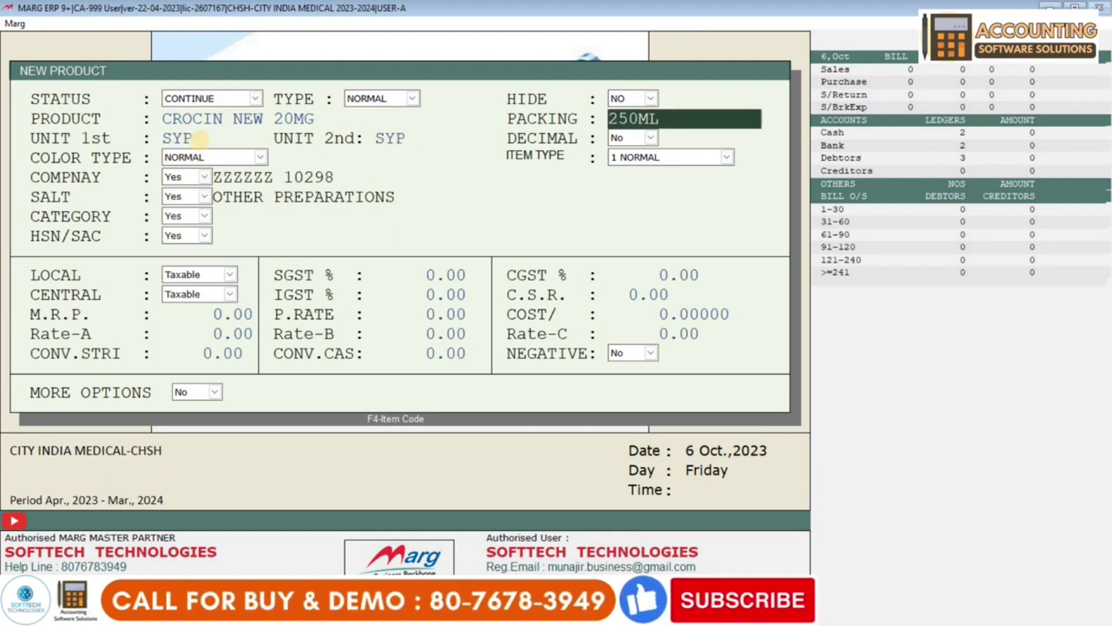
key(BackSpace)
key(BackSpace)
key(BackSpace)
key(BackSpace)
key(BackSpace)
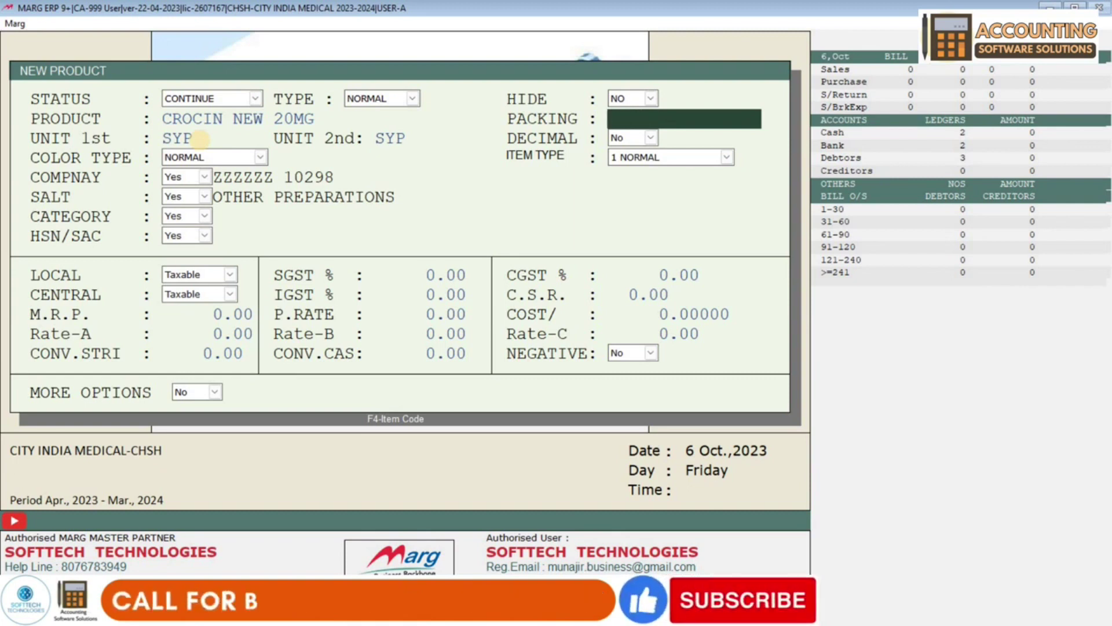
text(1PCS)
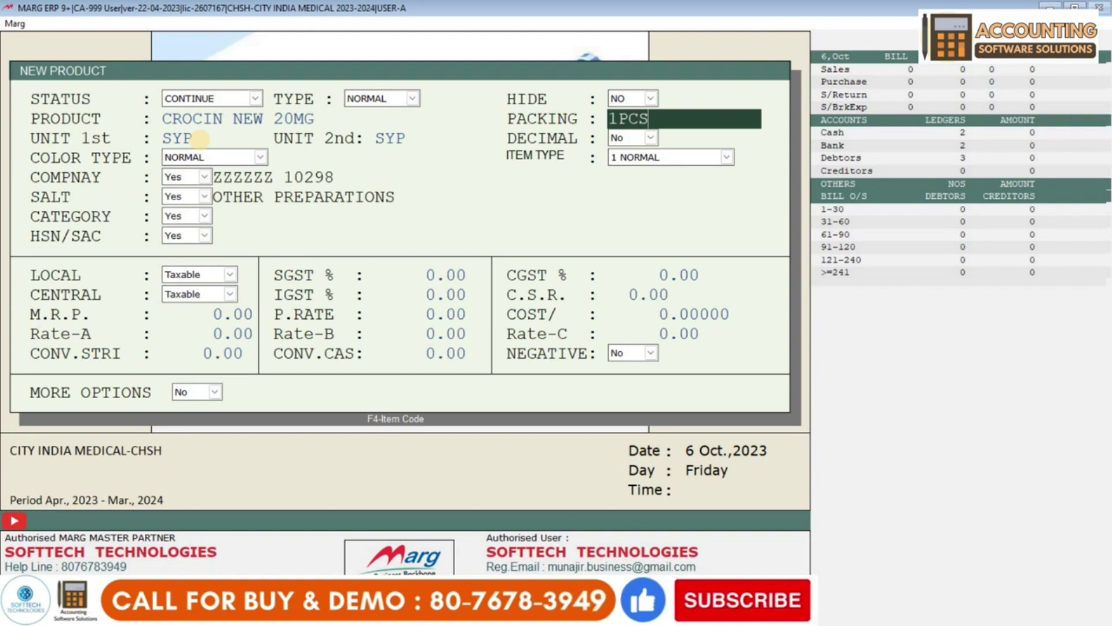
click(198, 138)
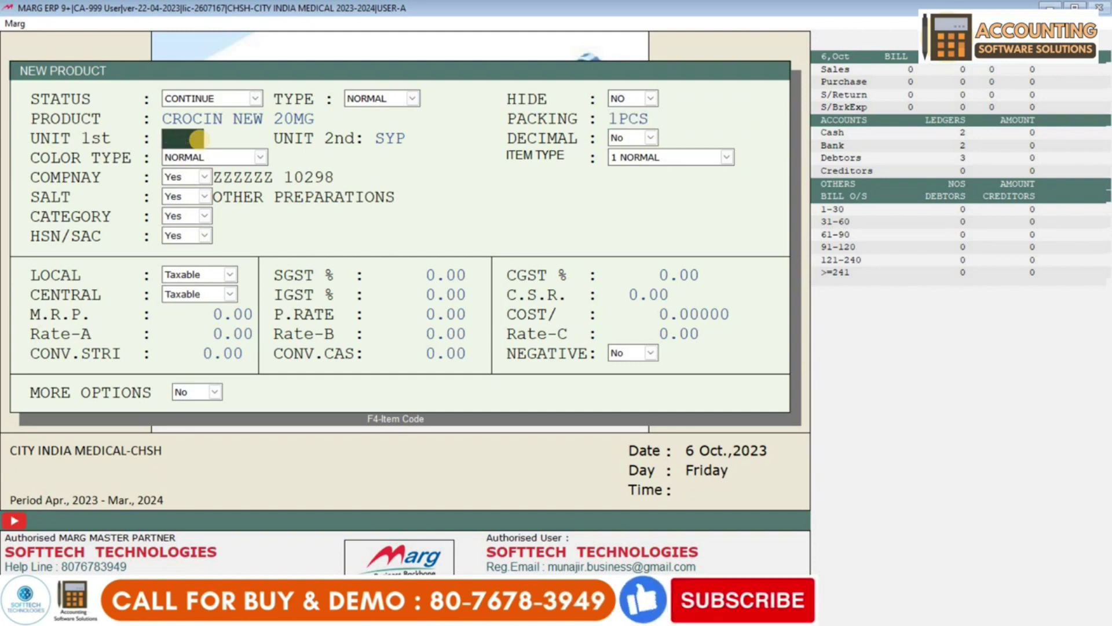
key(Return)
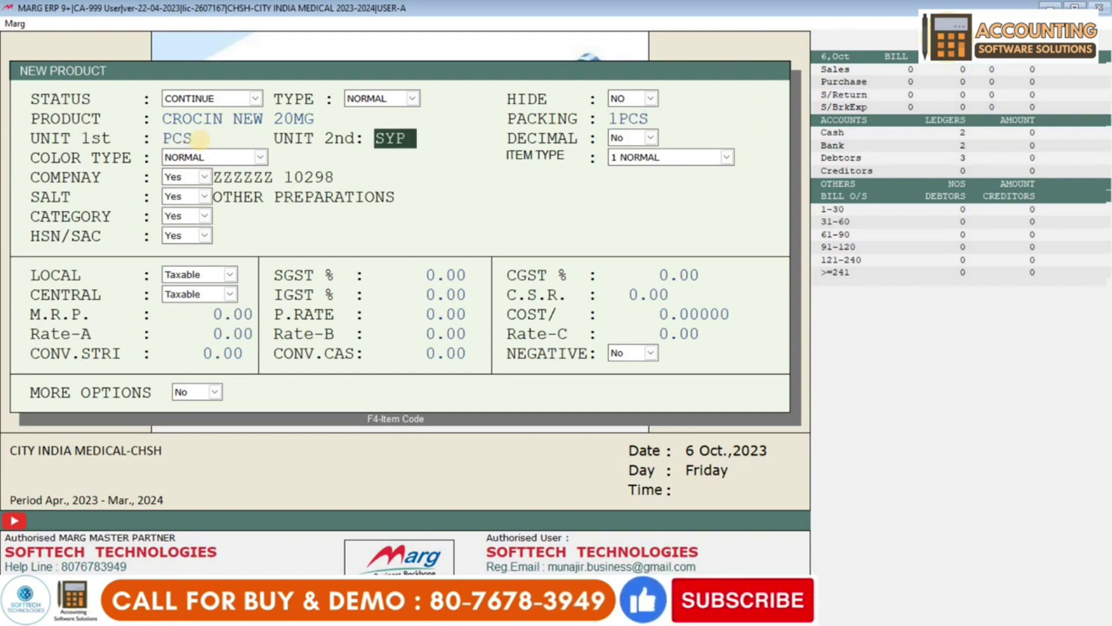
key(Delete)
key(Delete)
text(PCS)
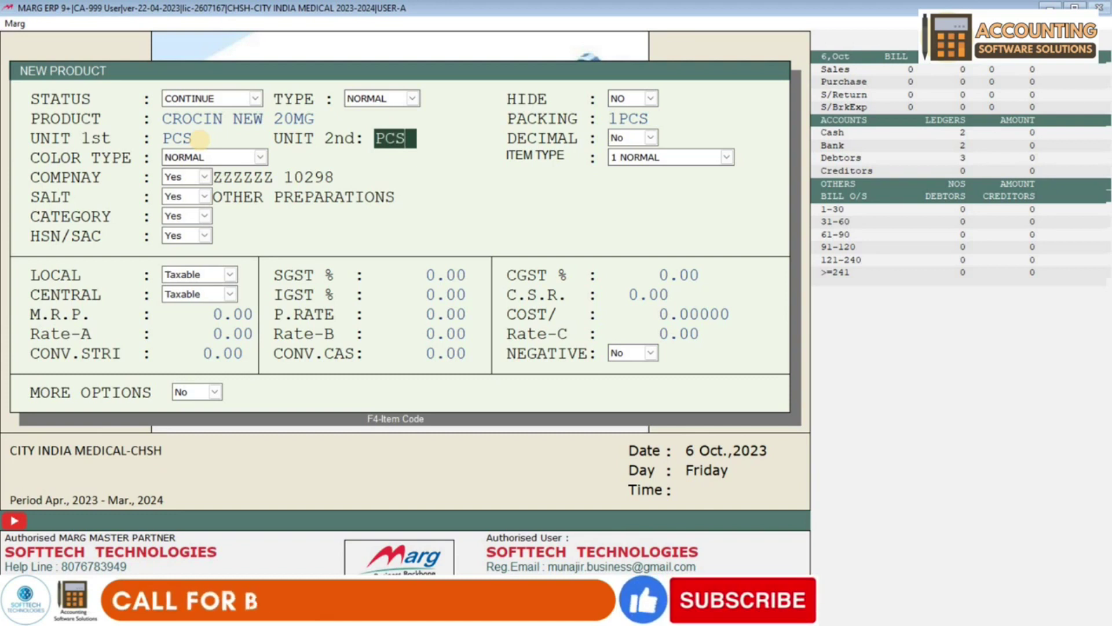
key(BackSpace)
key(BackSpace)
key(BackSpace)
key(Up)
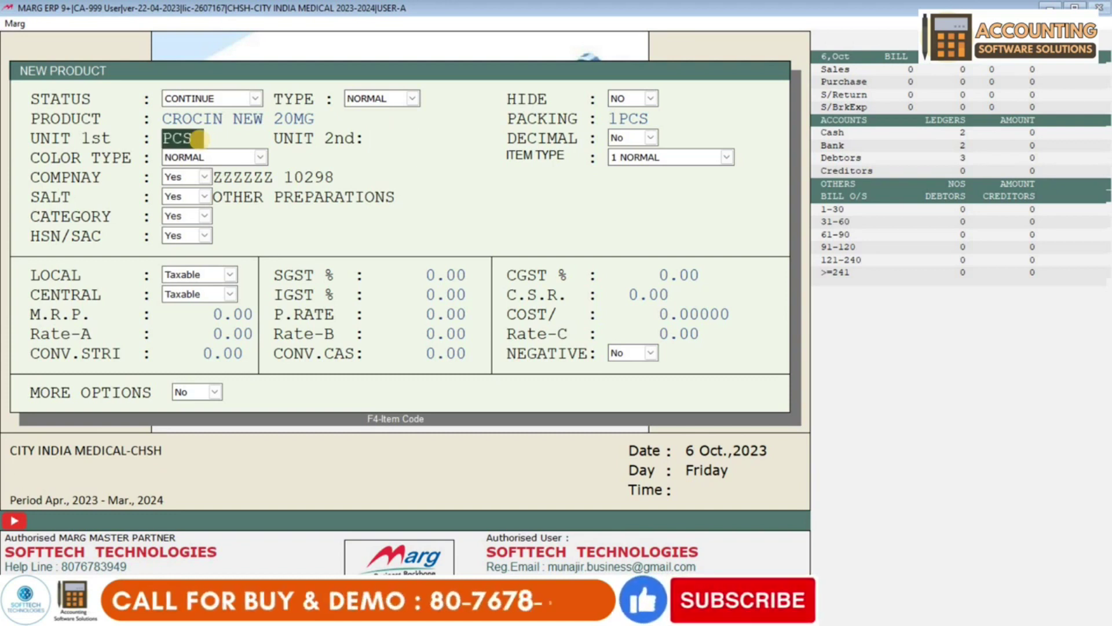
key(Up)
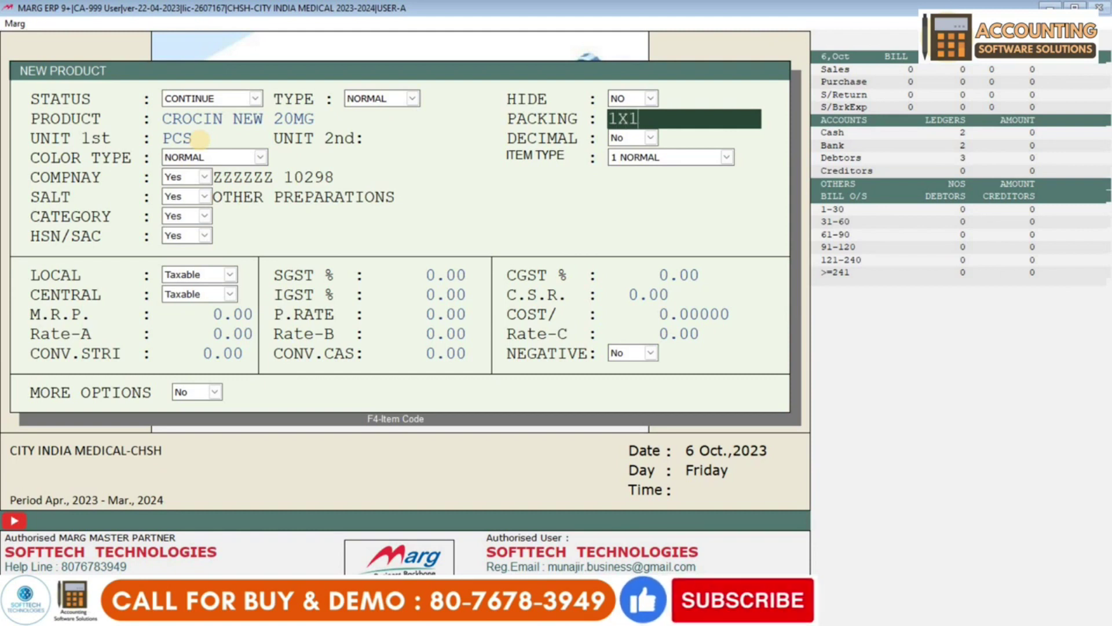
key(Down)
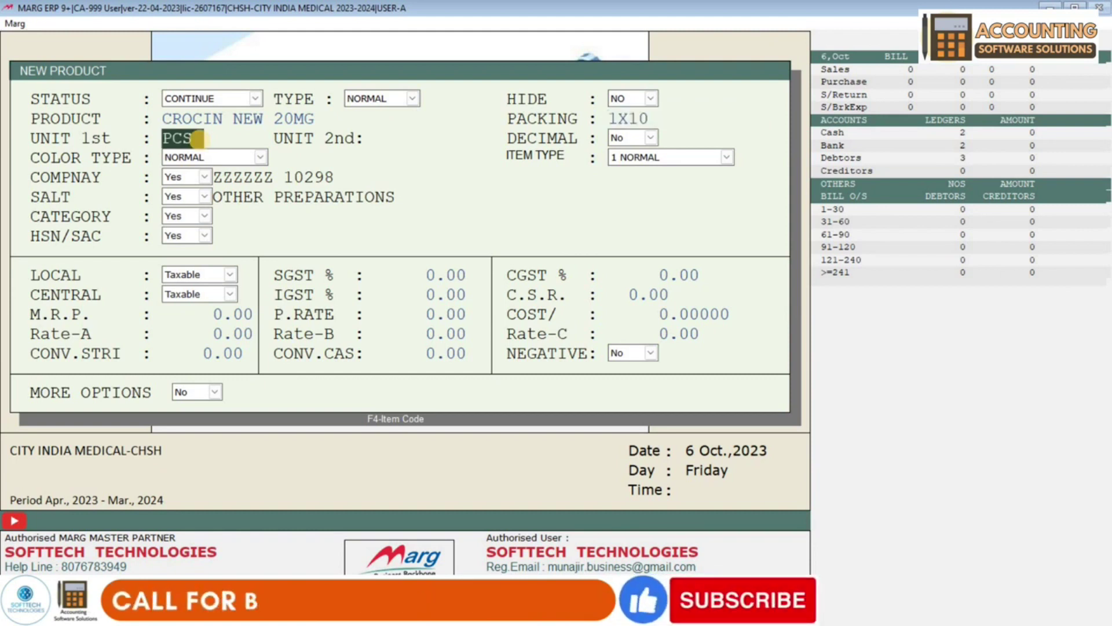
- Set the first unit to TAB. and the second unit to STRP, accepting the decimal setting
text(TAB.)
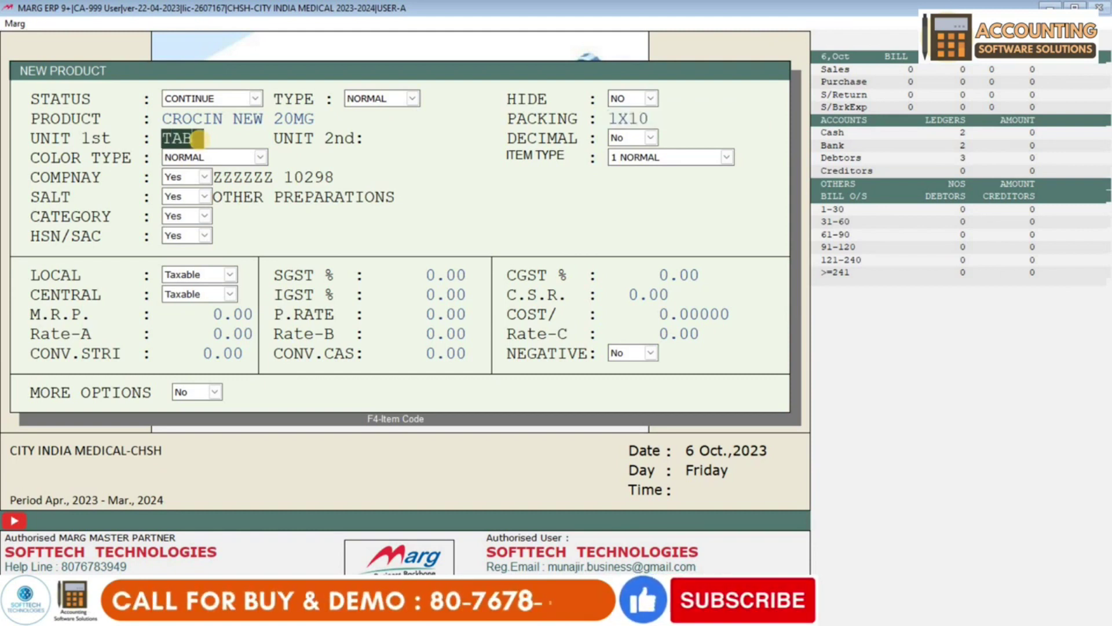
key(Return)
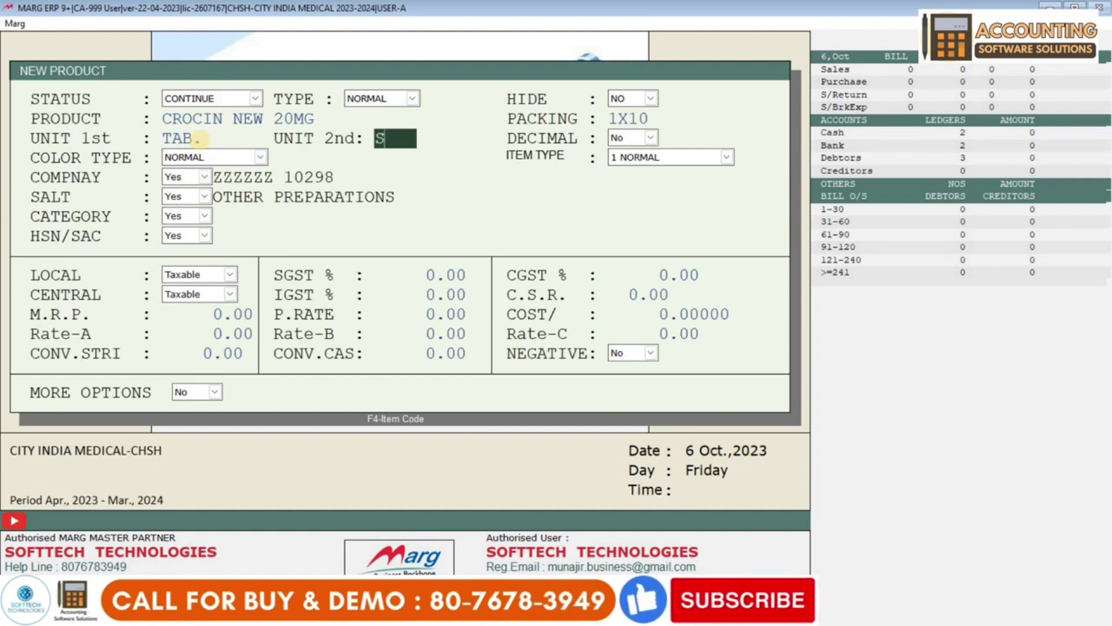
text(STRP)
key(Return)
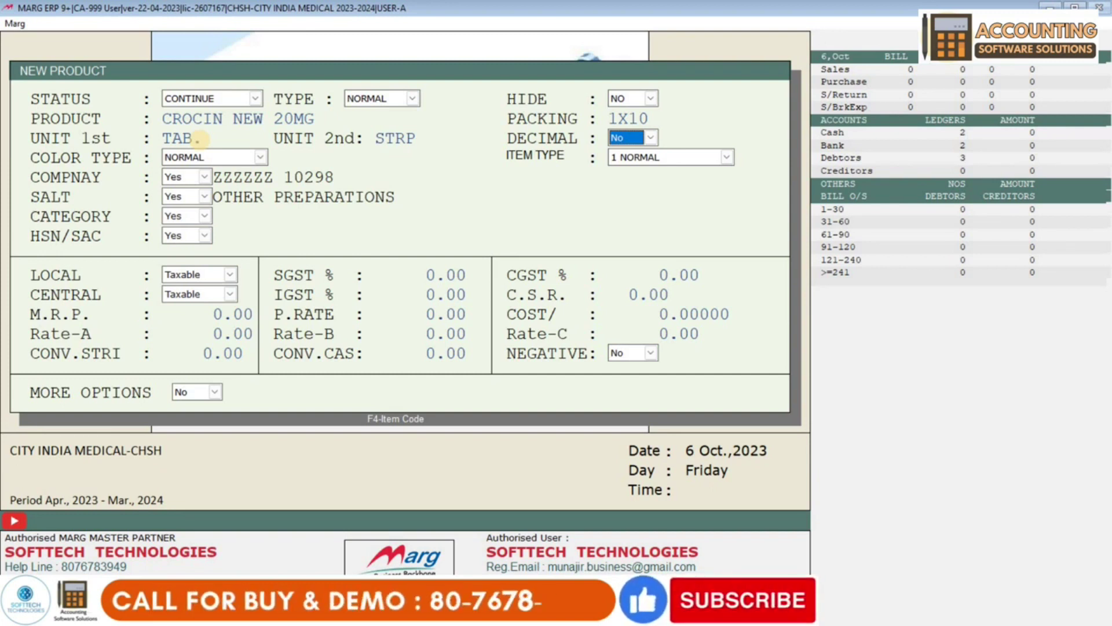
key(Return)
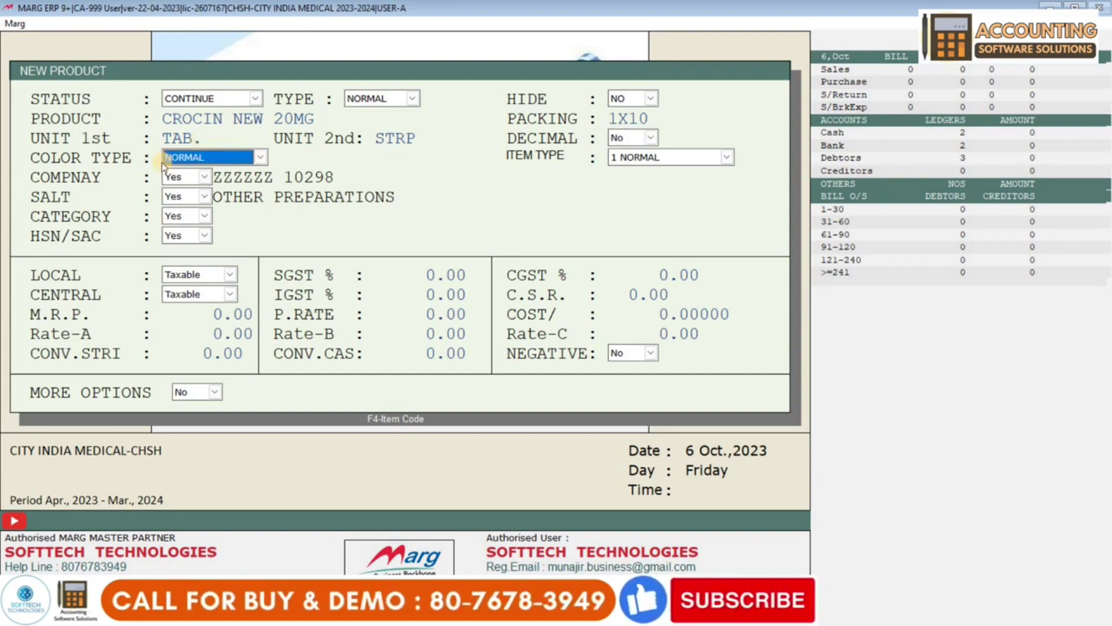
key(Return)
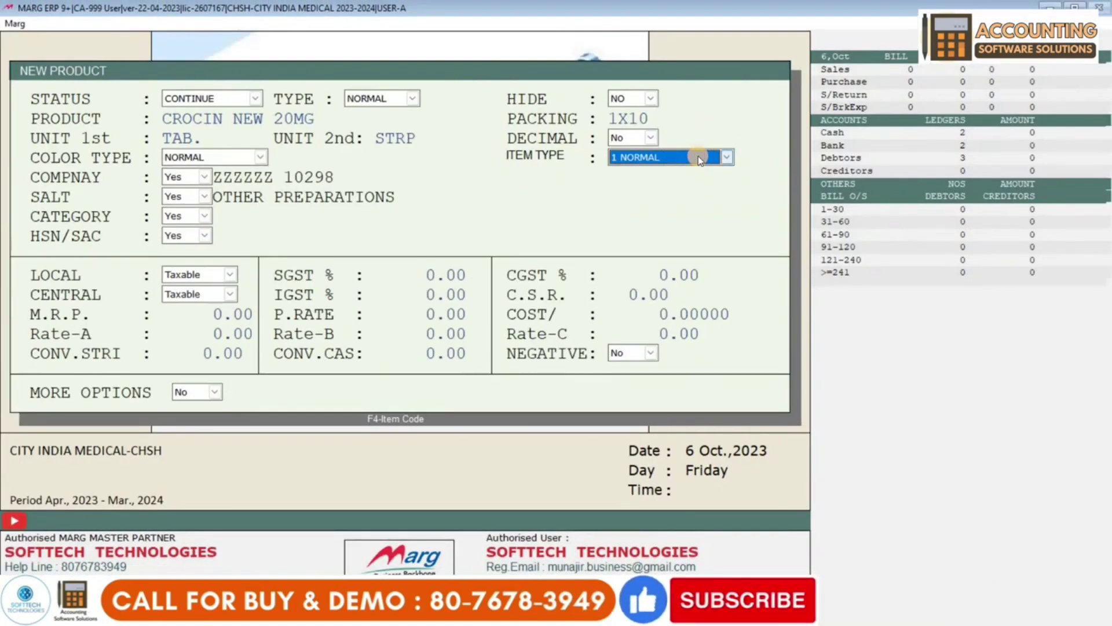
click(699, 158)
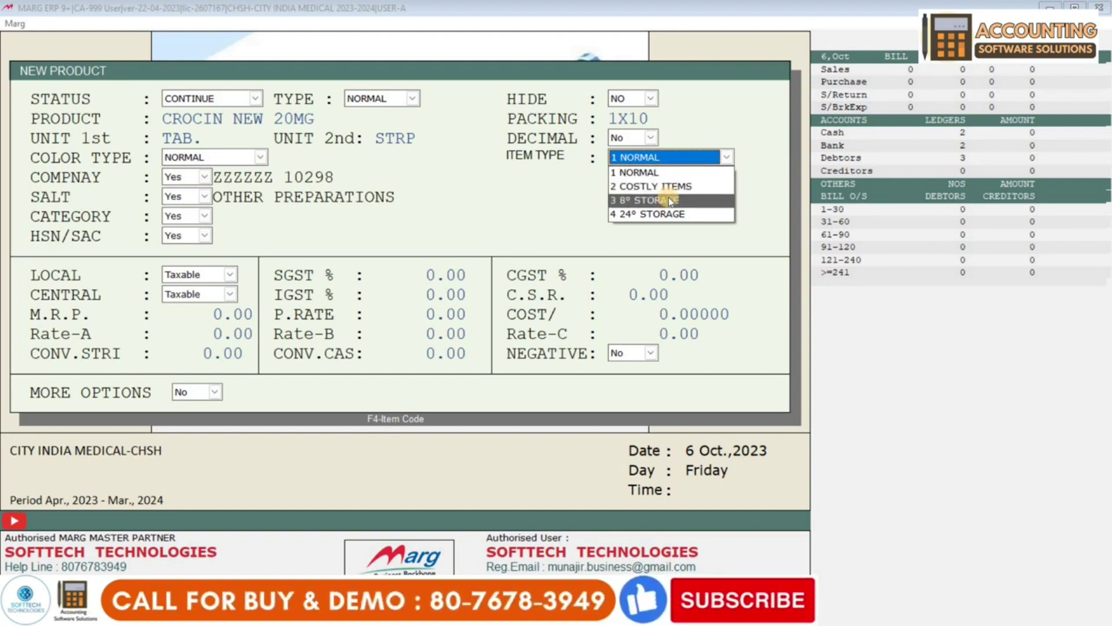
click(671, 200)
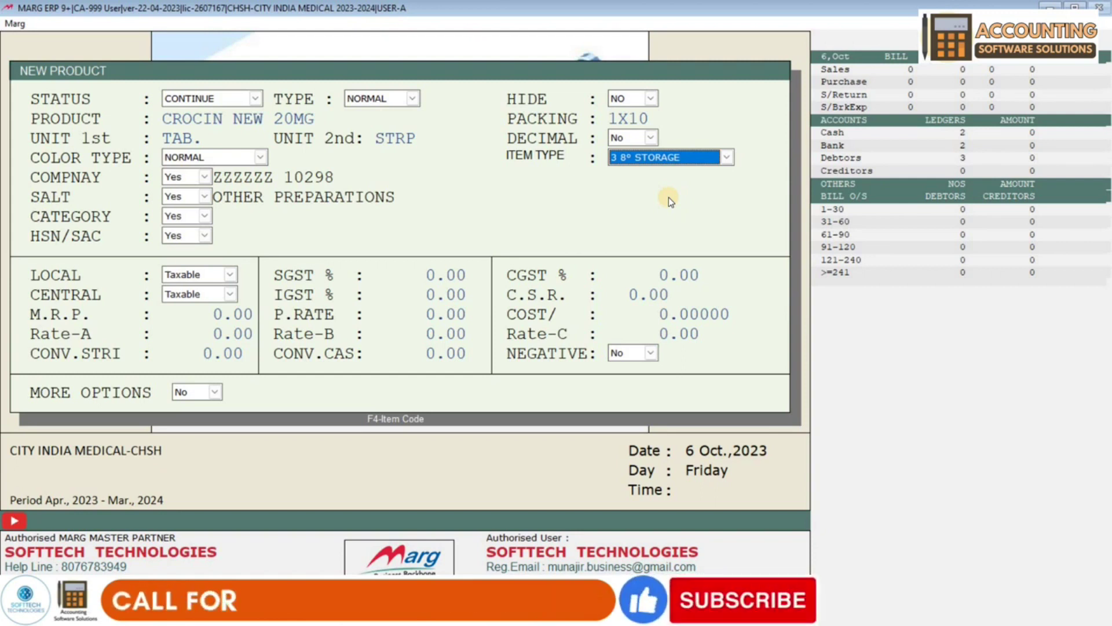
click(682, 161)
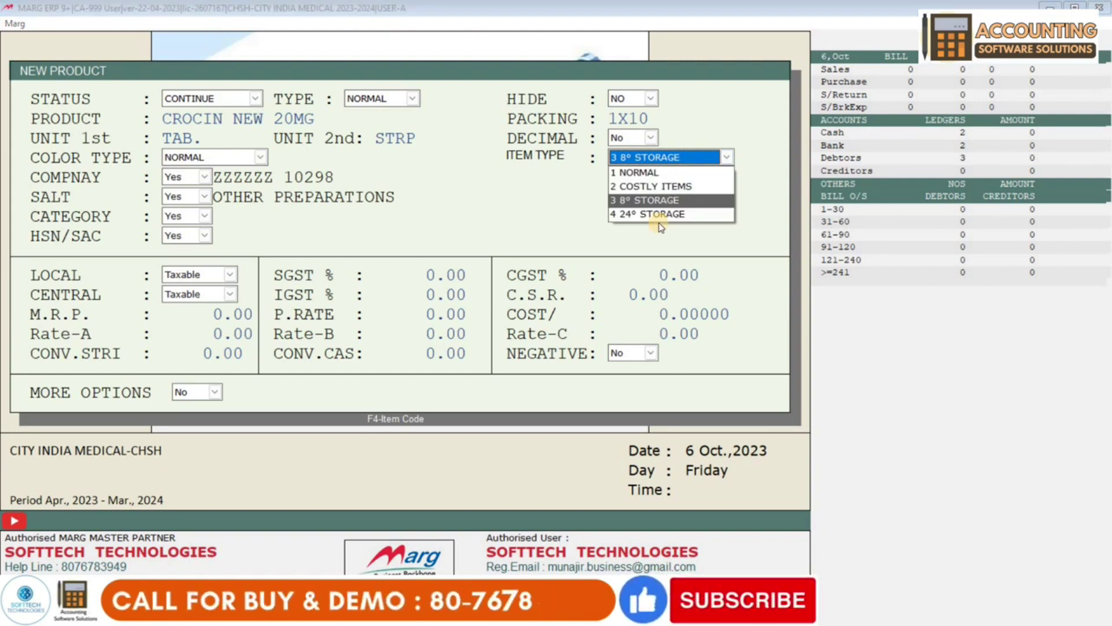
click(660, 214)
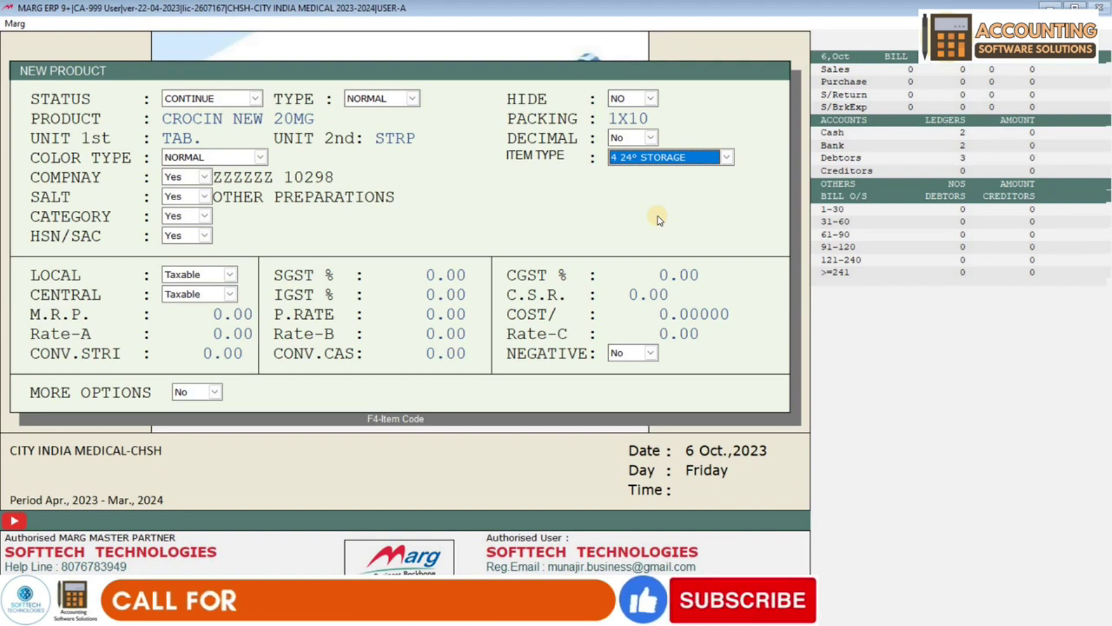
click(655, 157)
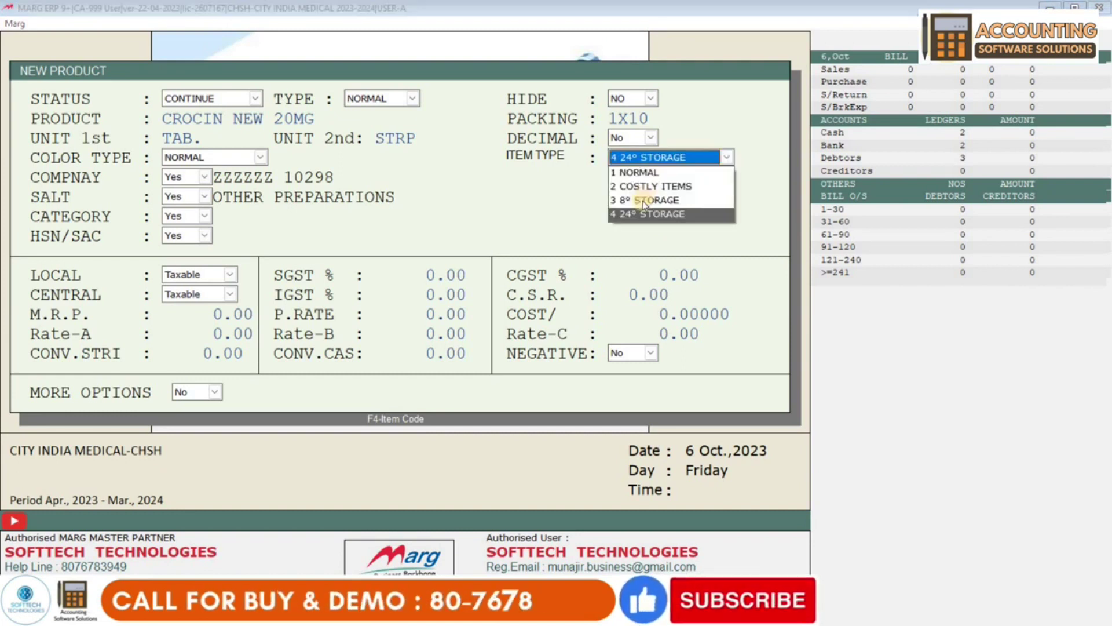
click(668, 172)
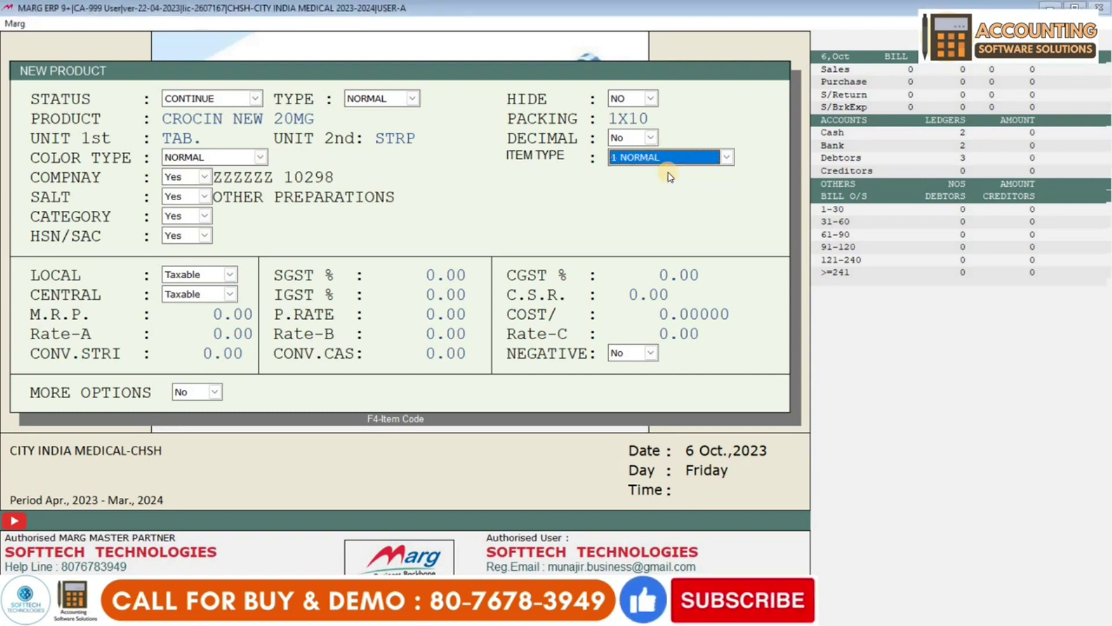
key(Return)
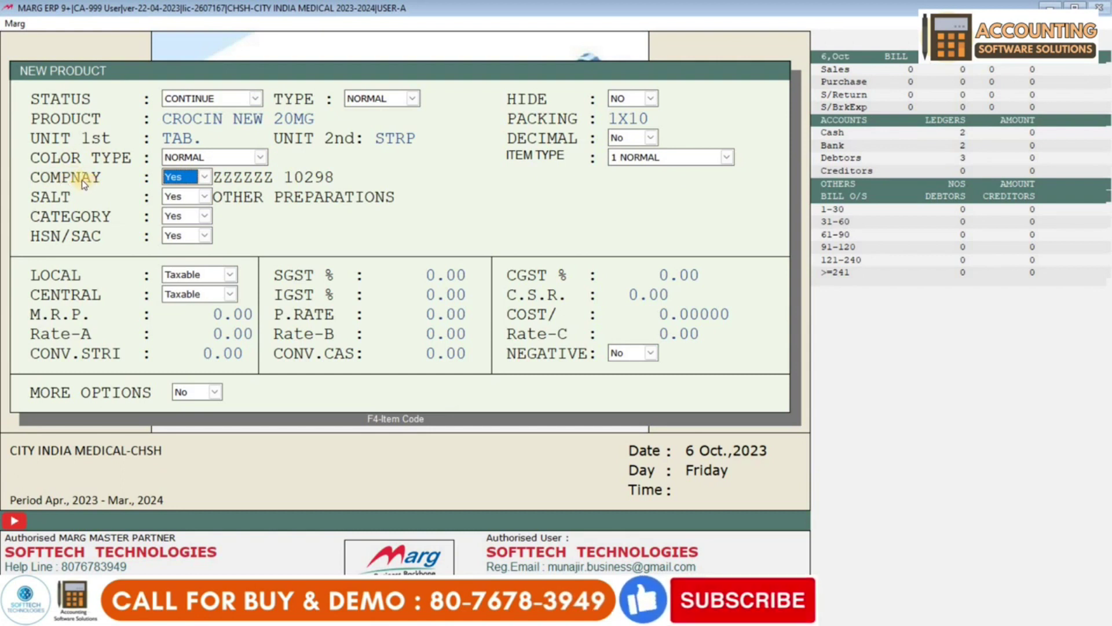
- Set COMPNAY to pick from the list, search the company list for CIP, and start a new company
click(190, 181)
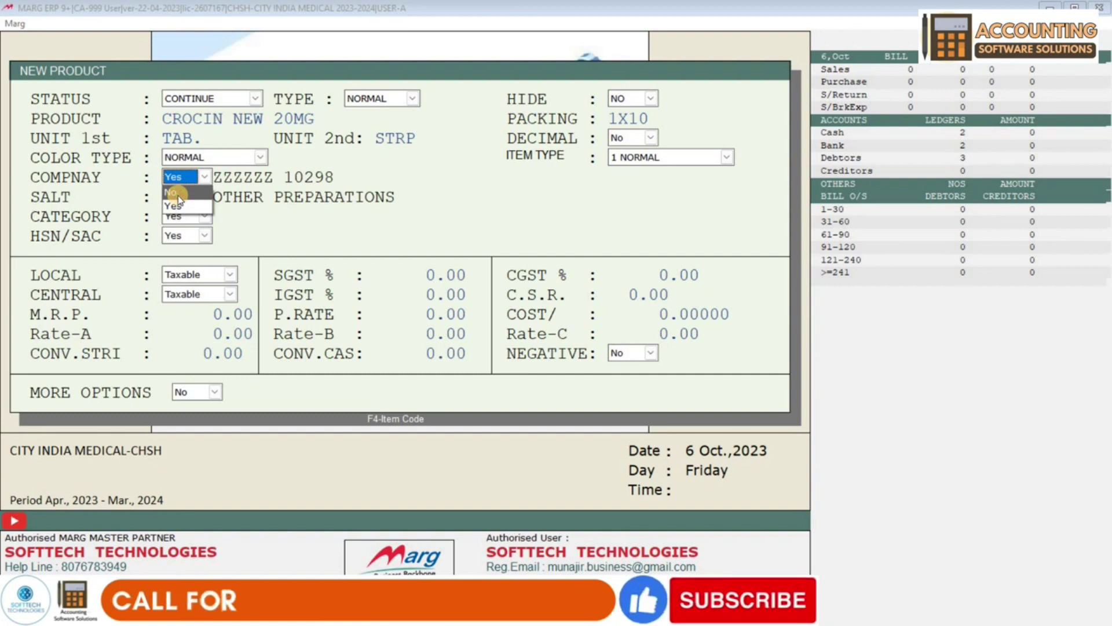
click(174, 193)
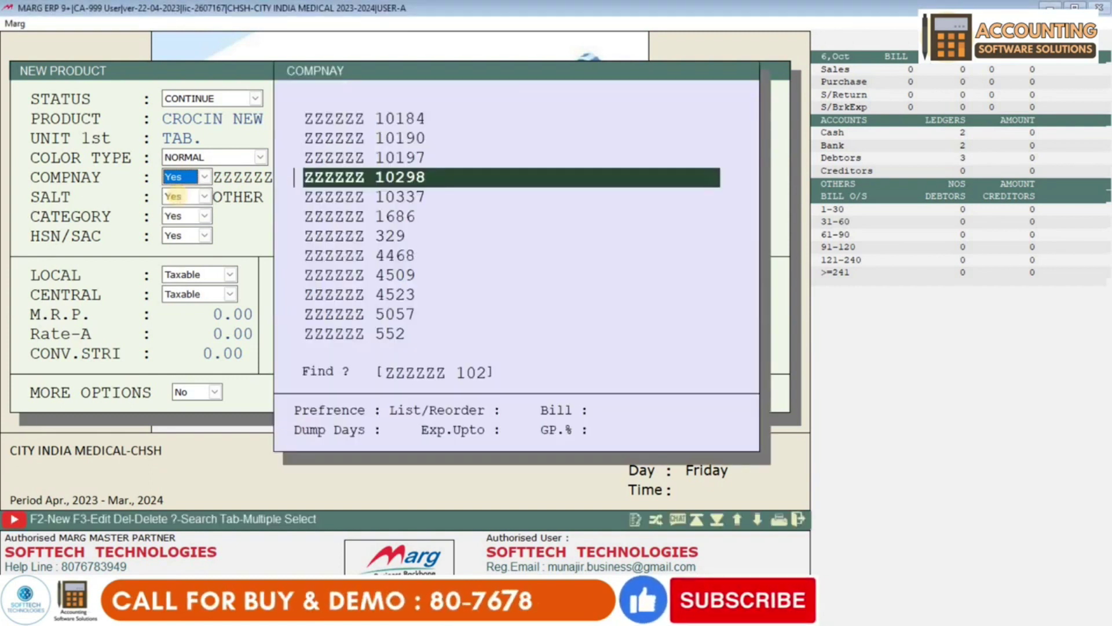
key(Escape)
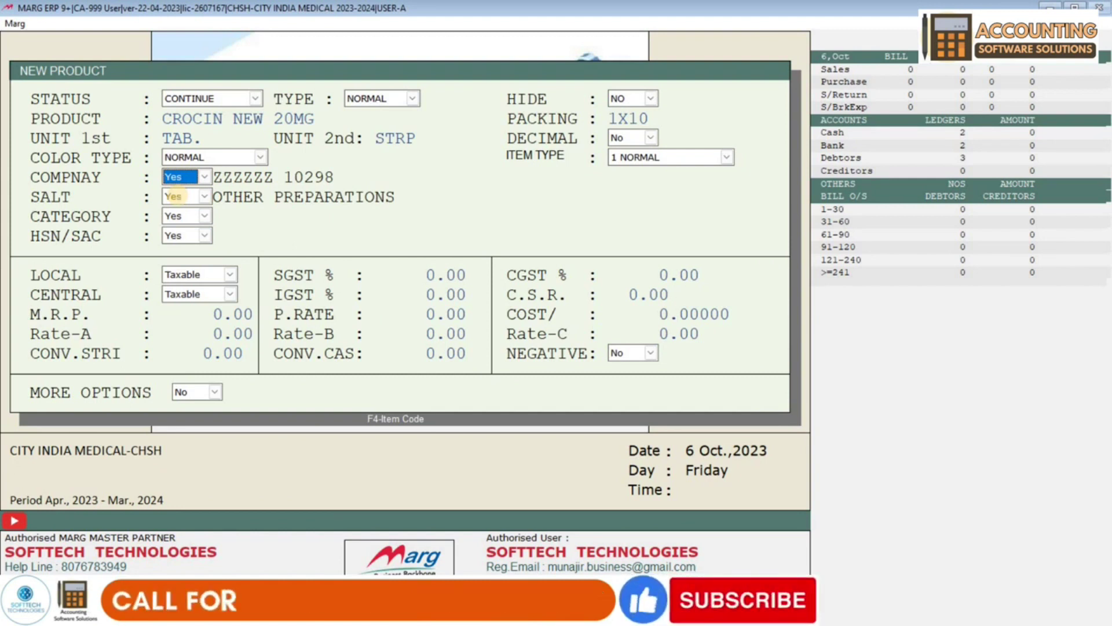
key(Return)
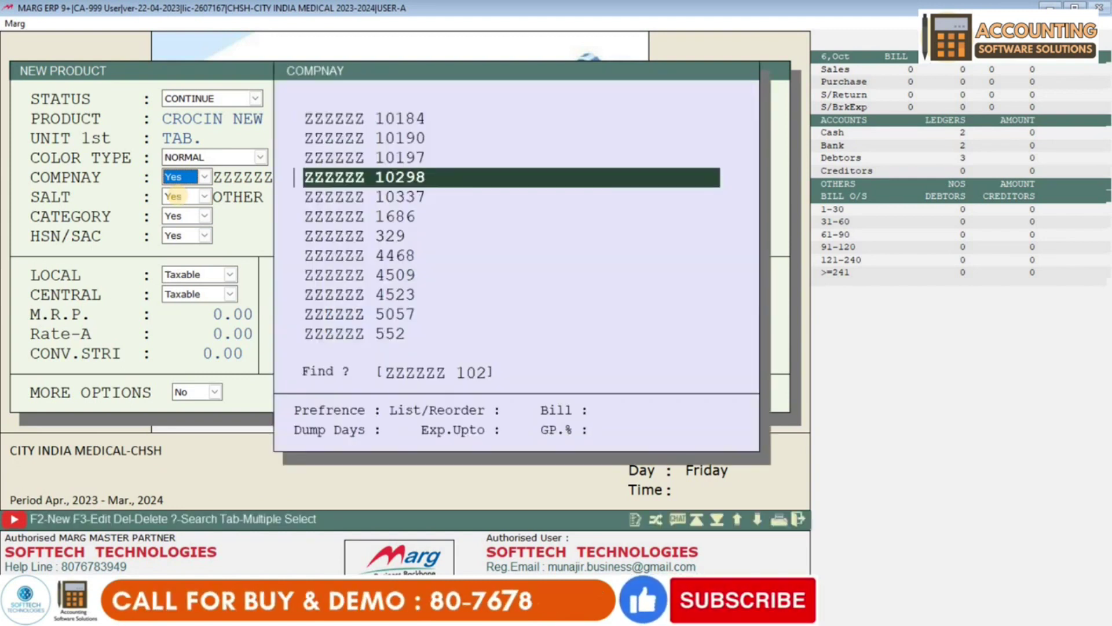
key(Down)
key(Down)
key(Down)
key(Down)
key(Down)
key(Down)
key(Down)
key(Down)
key(Down)
key(Down)
key(Down)
key(Down)
key(Down)
key(Down)
key(Down)
key(Down)
key(Down)
key(Down)
key(Down)
key(Down)
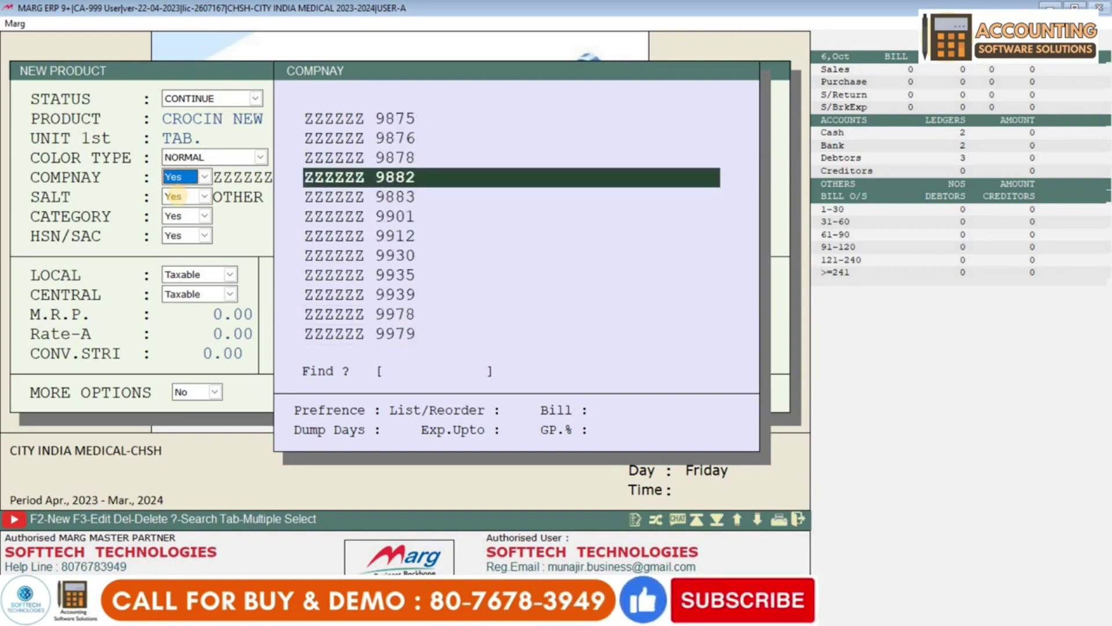
text(CIP)
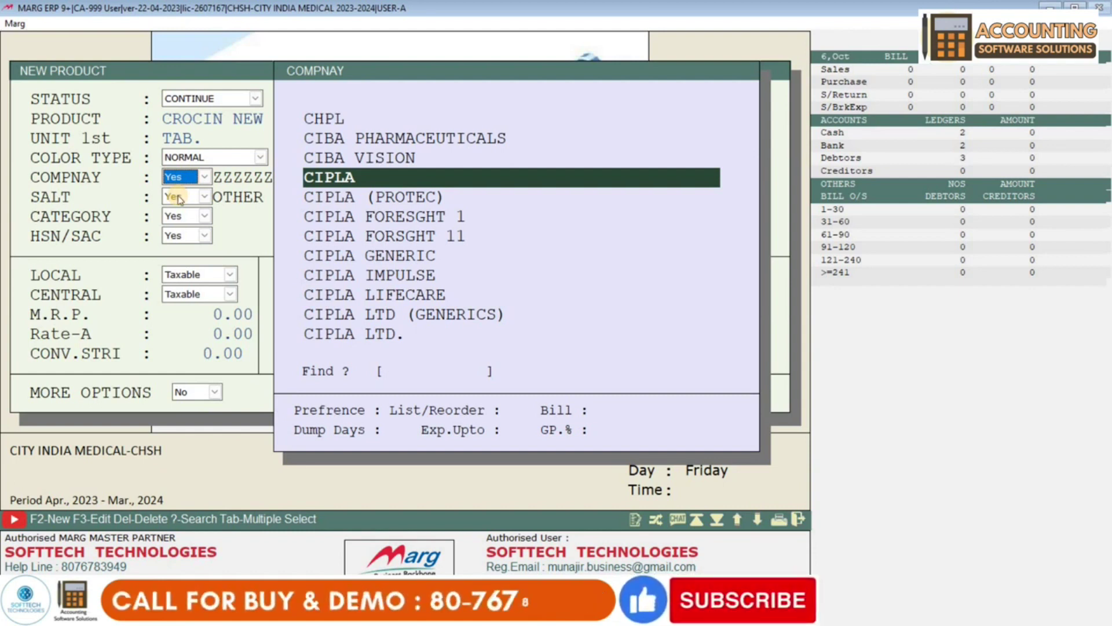
key(F2)
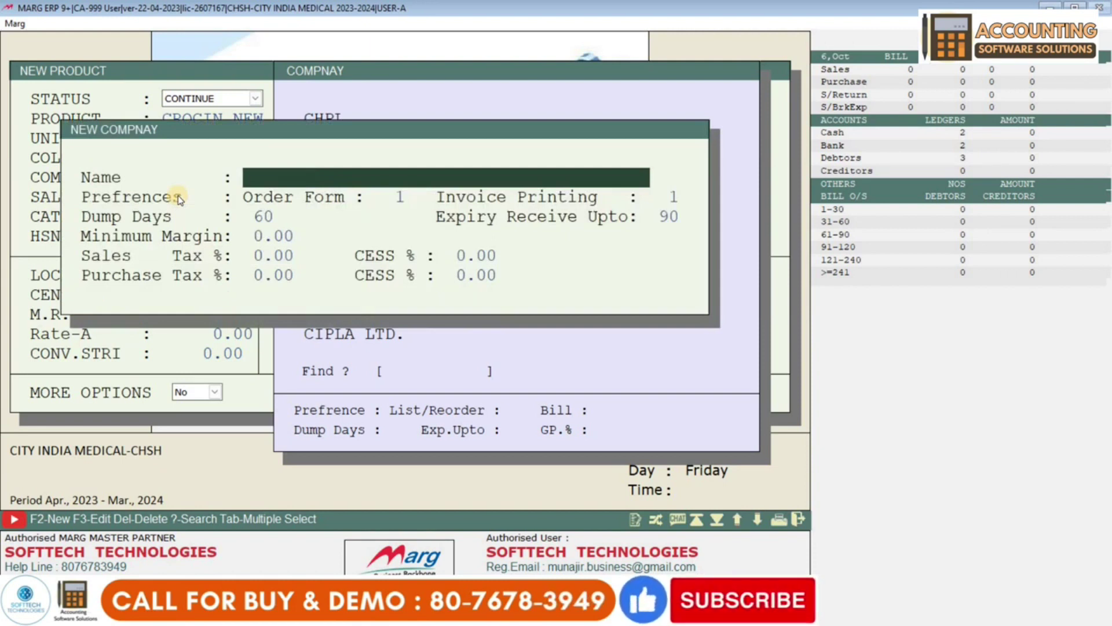
- Create and save the company TRADER PHARMA with default settings
text(TRA)
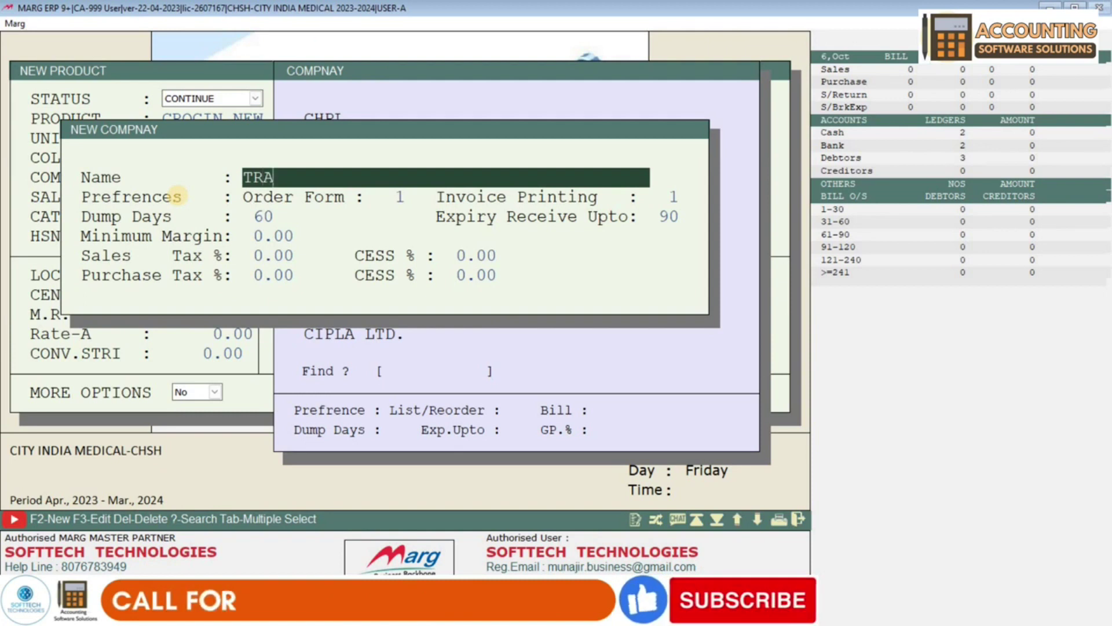
text(DER)
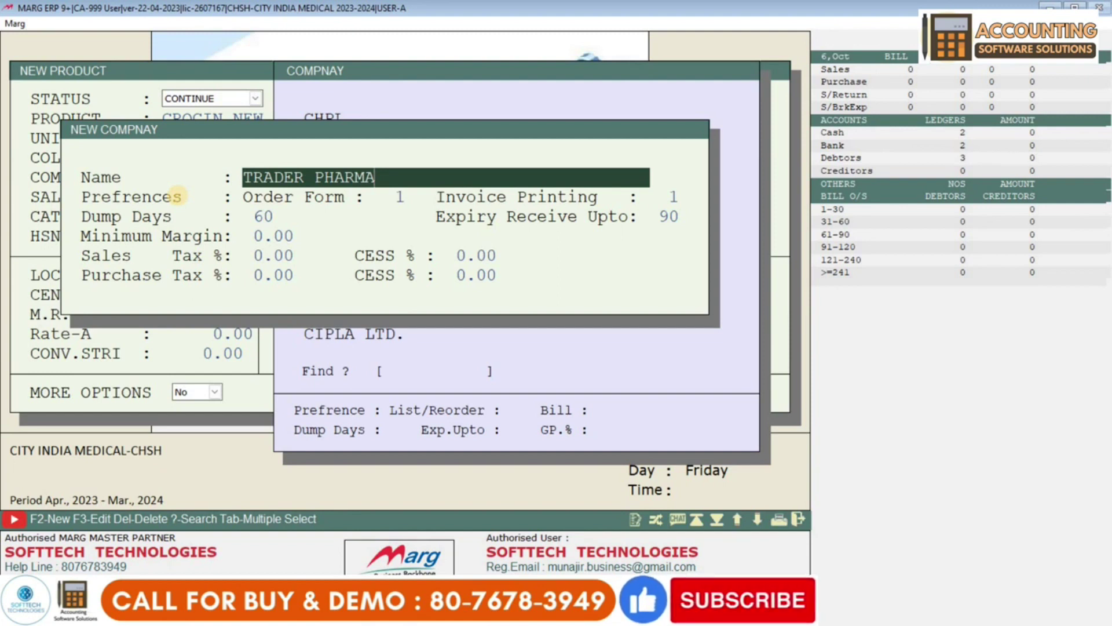
text(PHARMA)
key(Return)
key(Return)
key(Return)
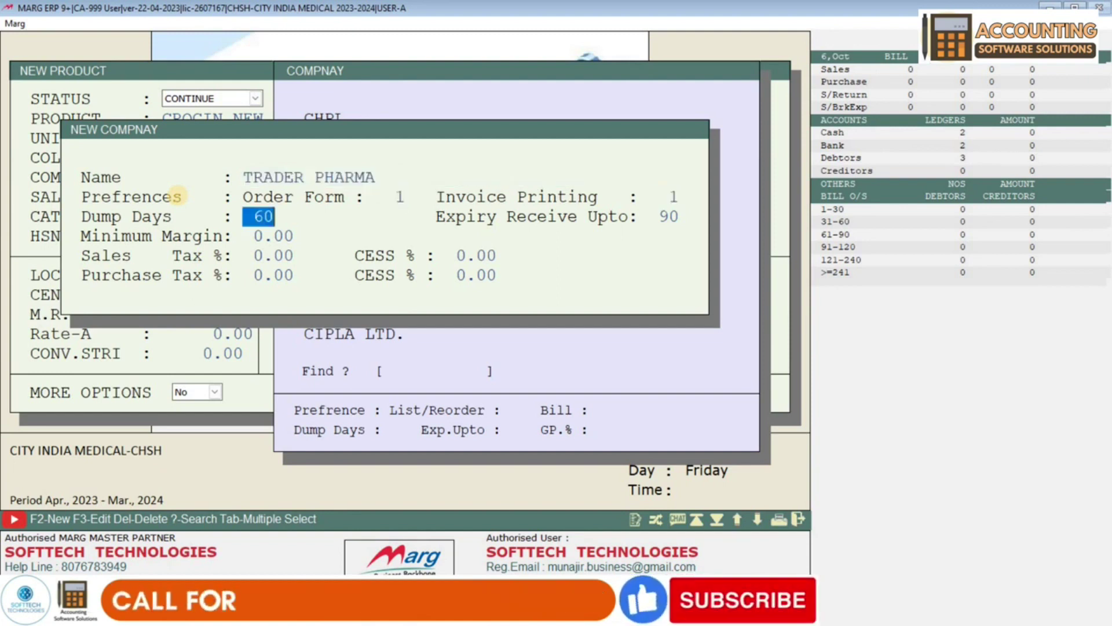
key(Return)
key(Return)
key(Return)
key(Return)
key(Return)
key(Return)
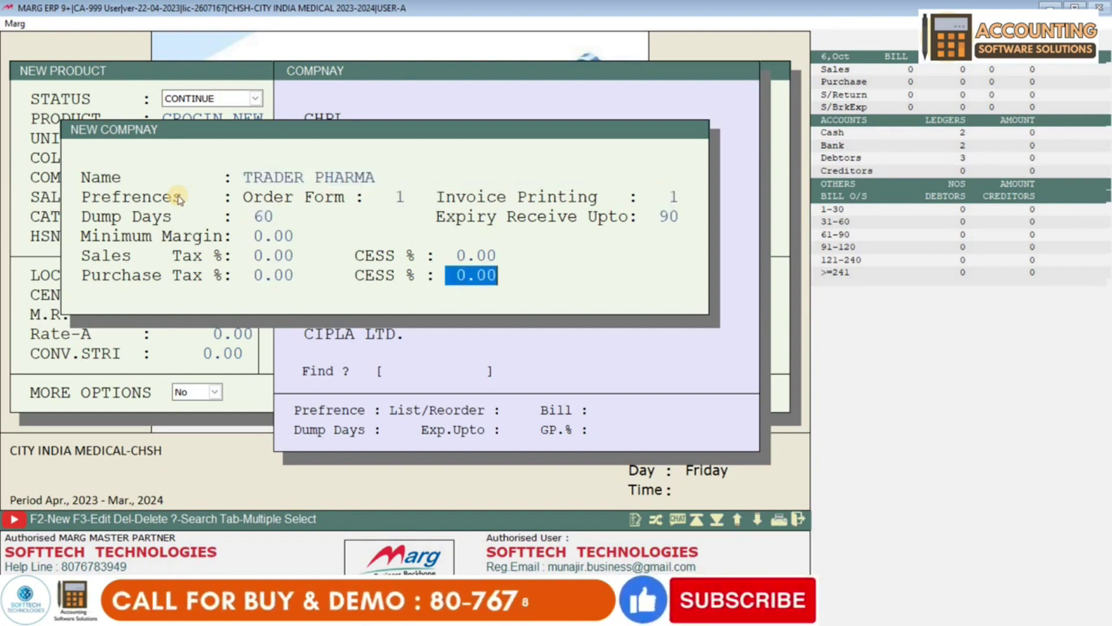
key(Return)
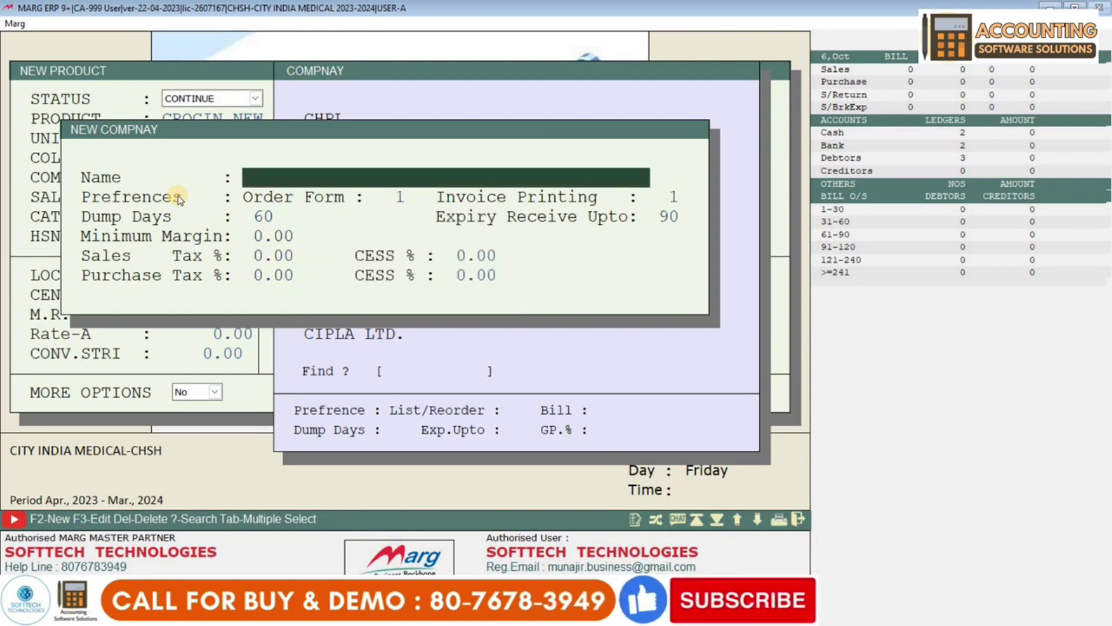
key(Escape)
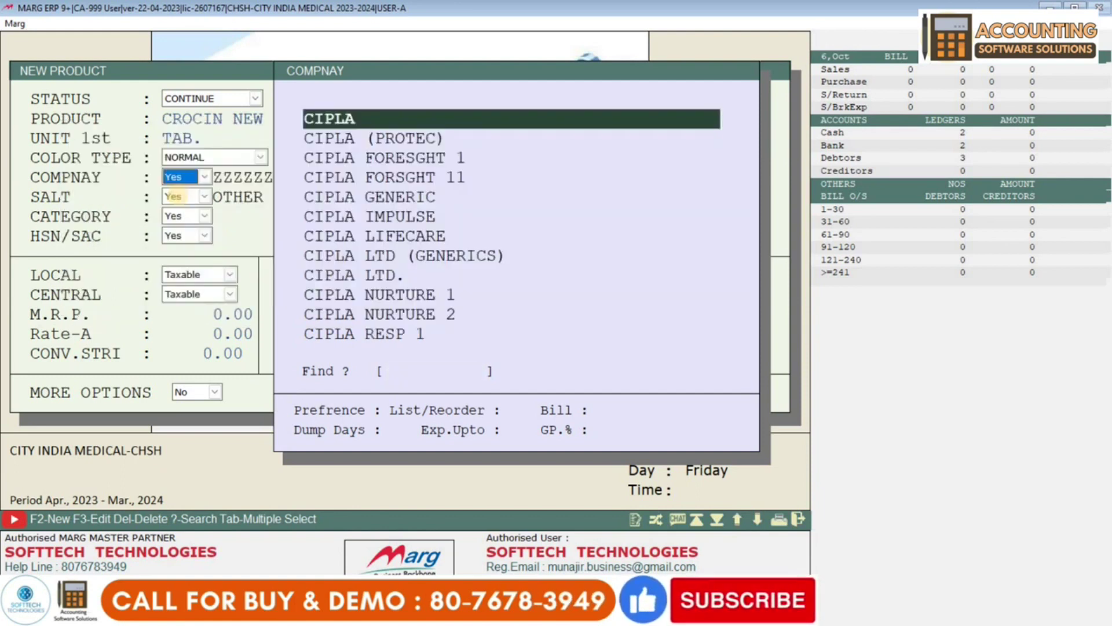
- Search the company list for TRADER PHARMA and assign it as the product's company
text(TRADES)
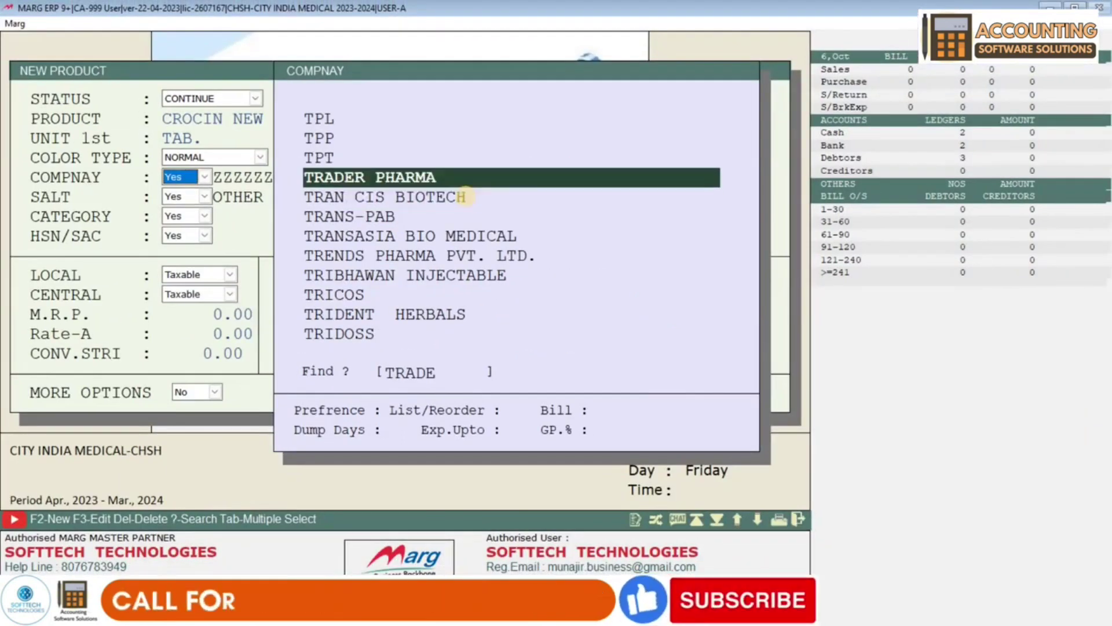
key(Return)
key(Return)
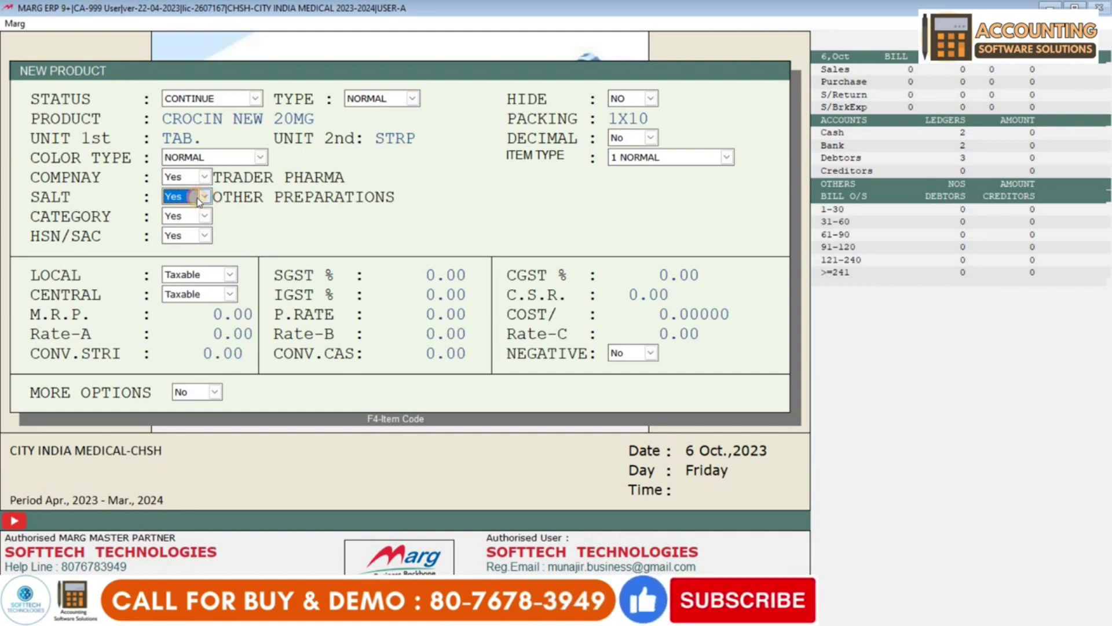
click(199, 199)
- Abandon a trial new salt, then pick OXETHAZAINE, ALUM HYDROX, MAG HYDROX from the salt list
click(178, 214)
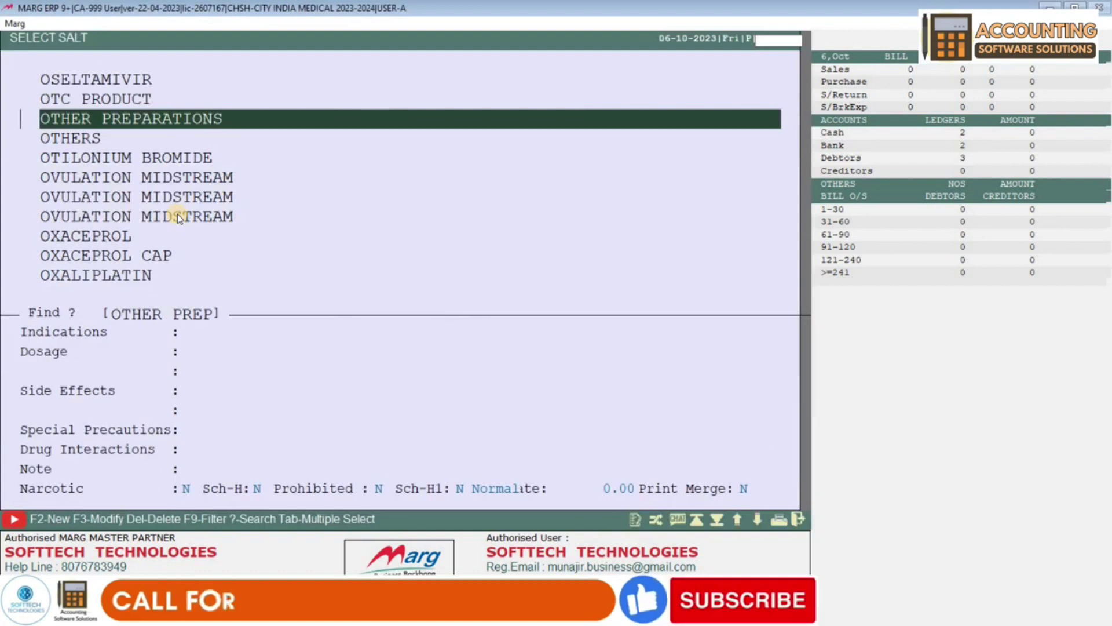
scroll(177, 215, down, 6)
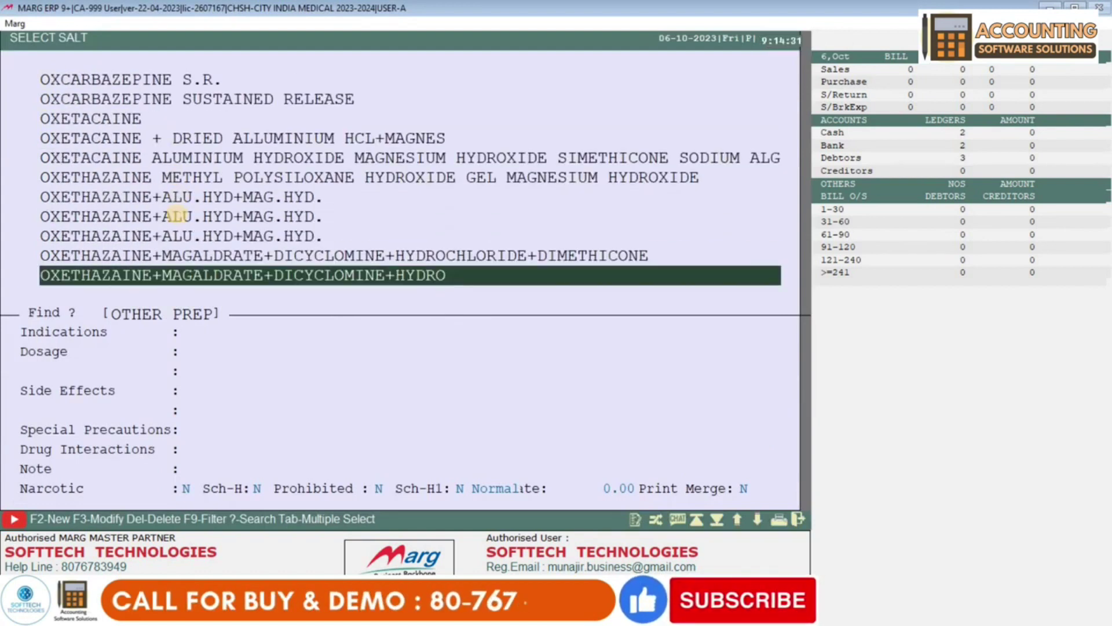
scroll(177, 215, up, 2)
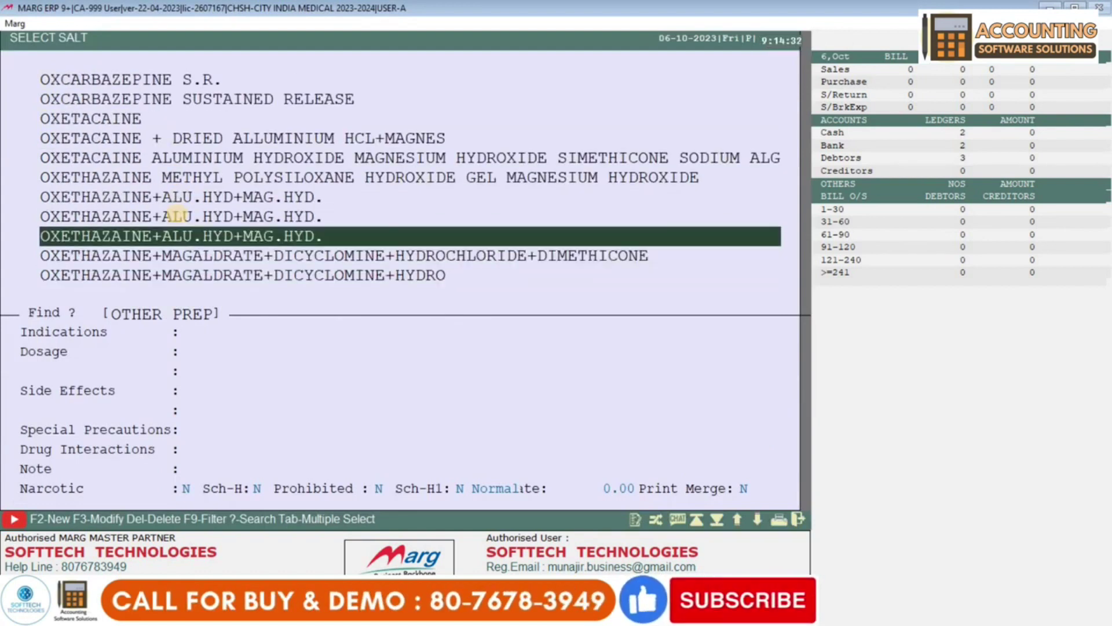
scroll(177, 215, down, 2)
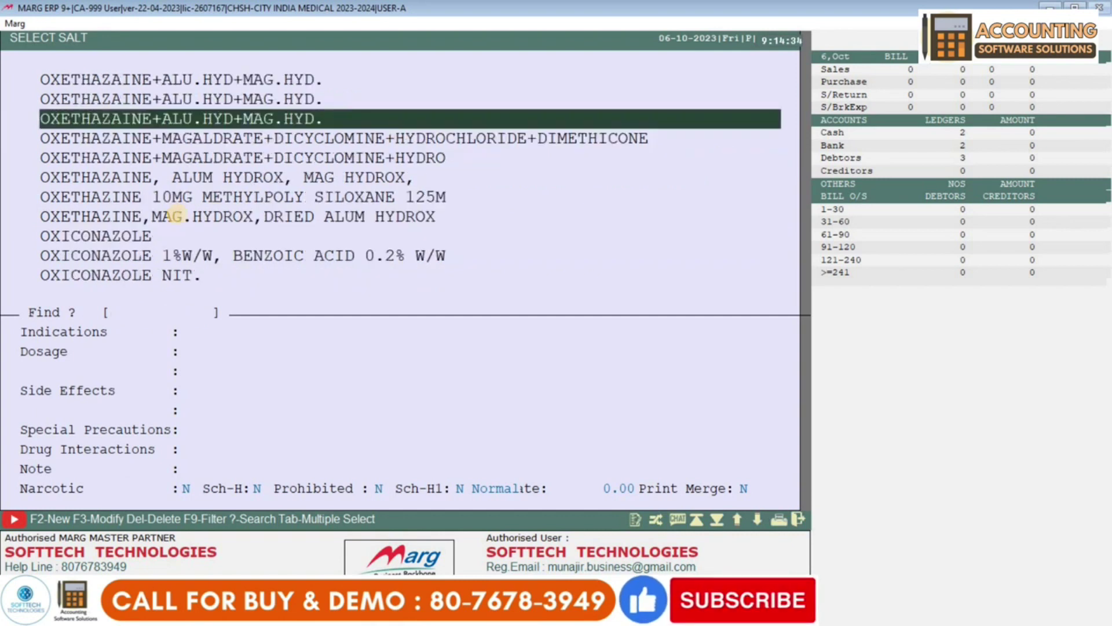
key(F2)
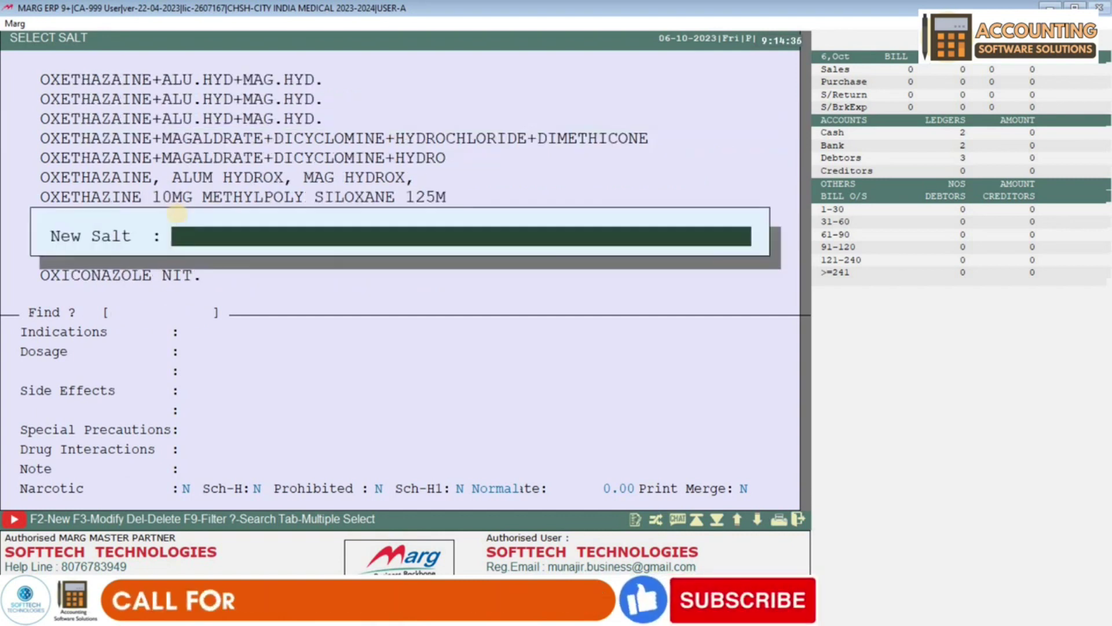
text(JKFAHJF)
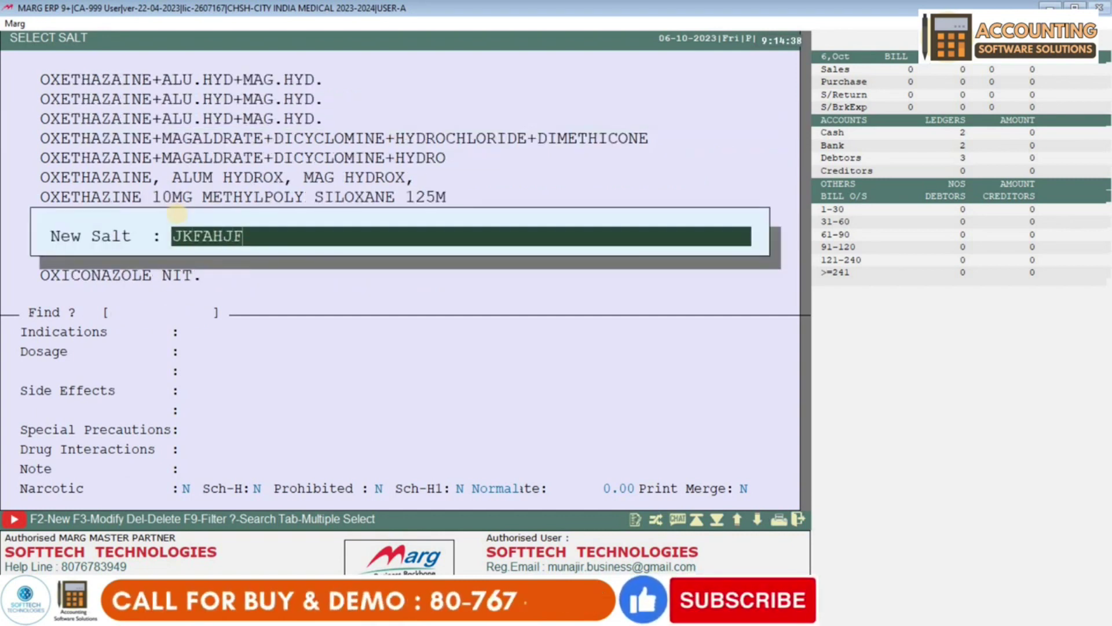
key(Escape)
key(Down)
key(Down)
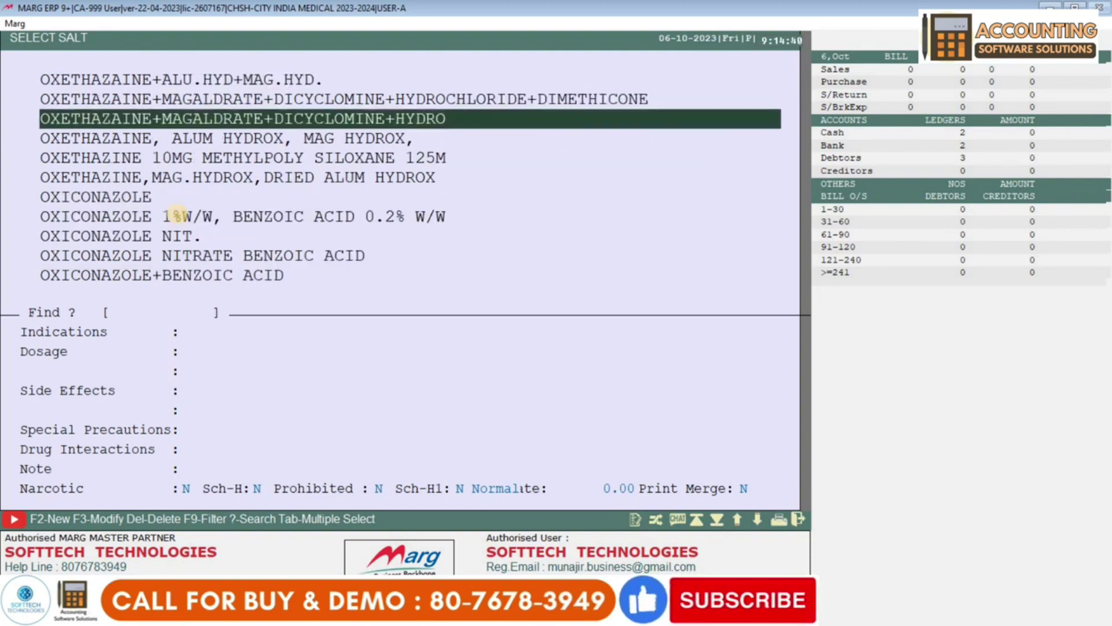
key(Down)
key(Down)
key(Up)
key(Return)
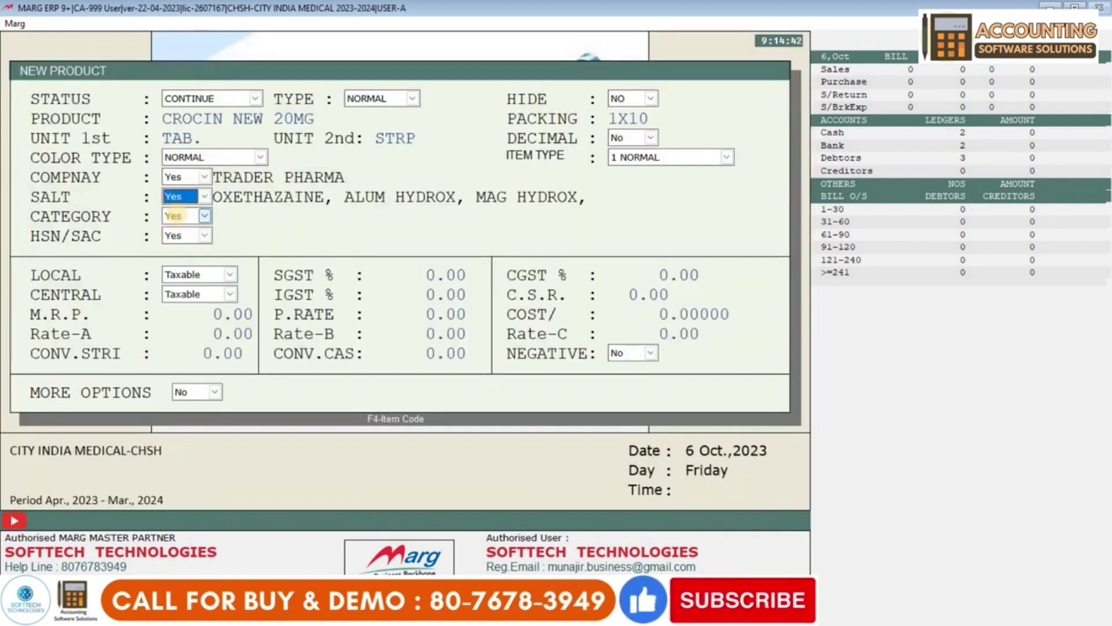
key(Return)
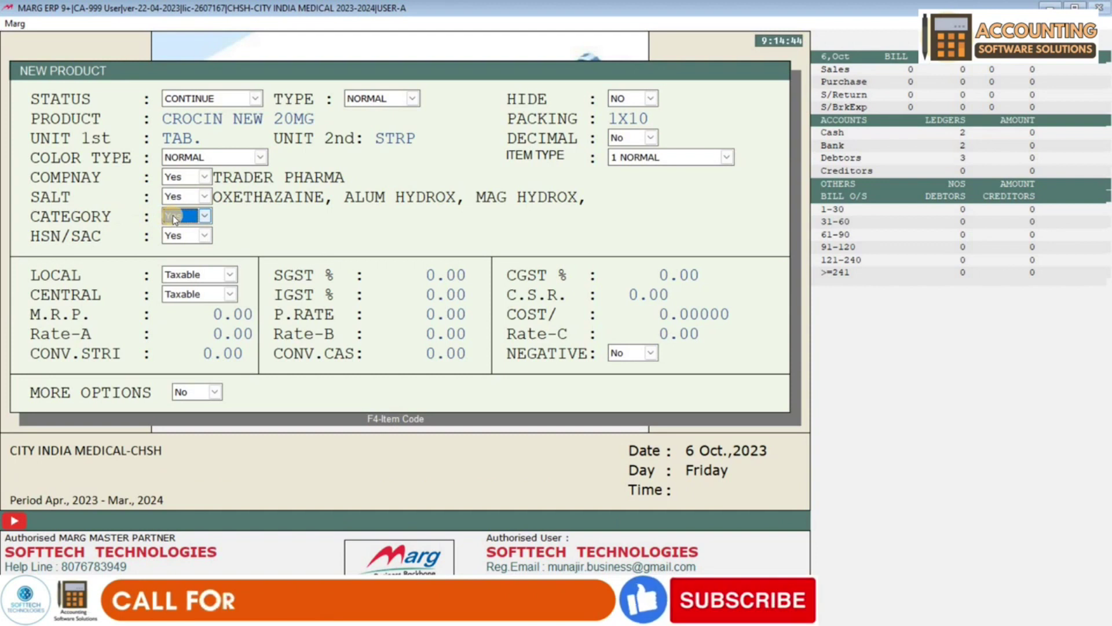
- Turn category on, add MEDICINE, BODY CARE and PERSONAL CARE, and choose PERSONAL CARE
click(173, 219)
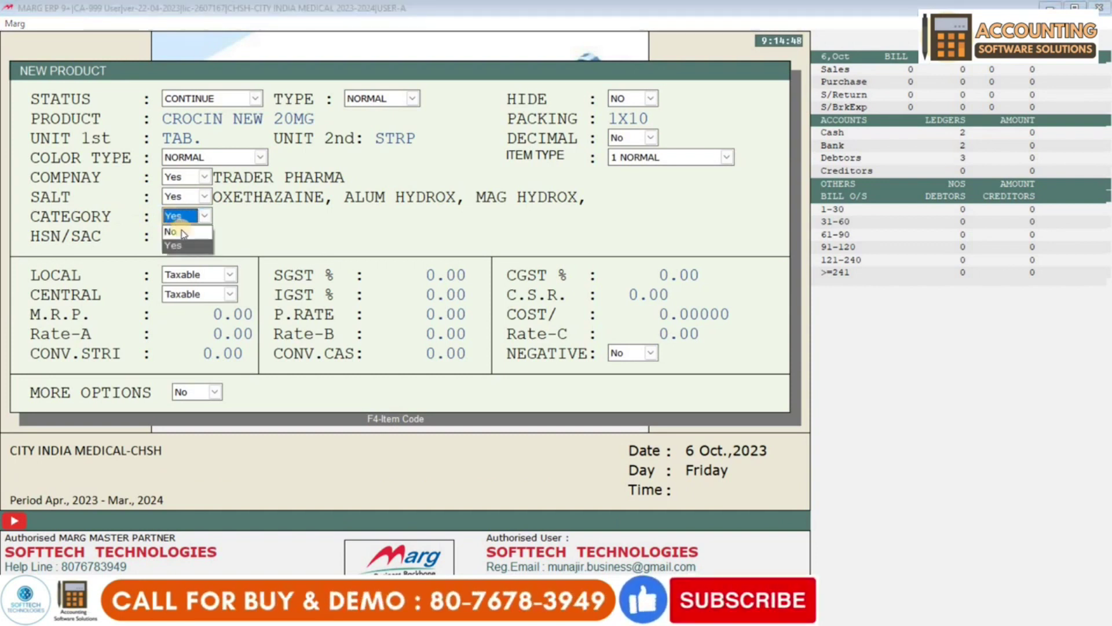
key(Return)
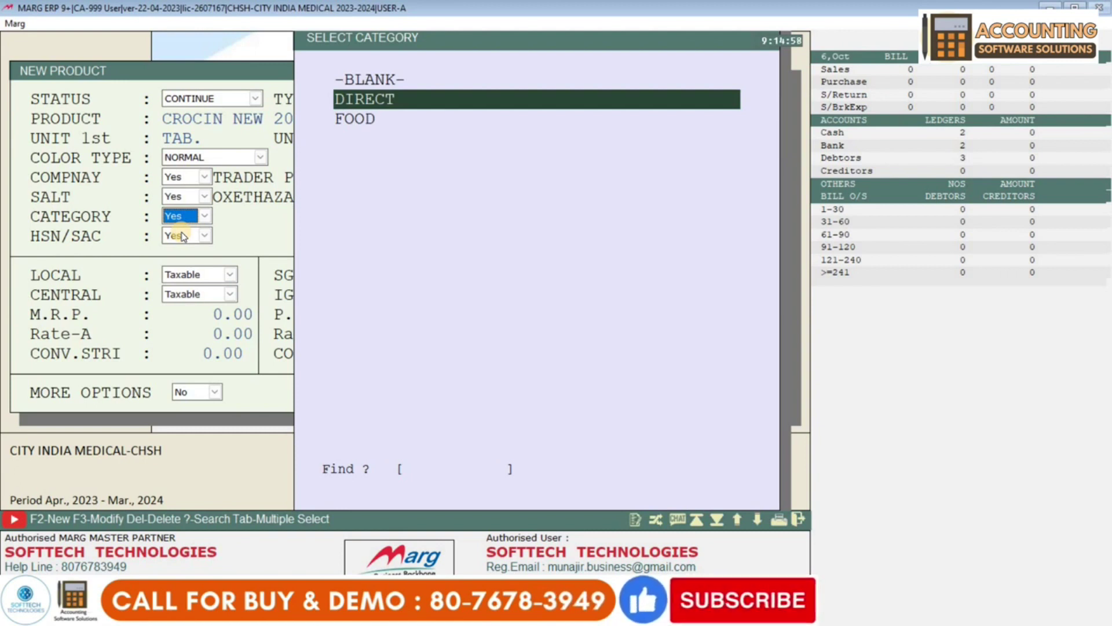
key(F2)
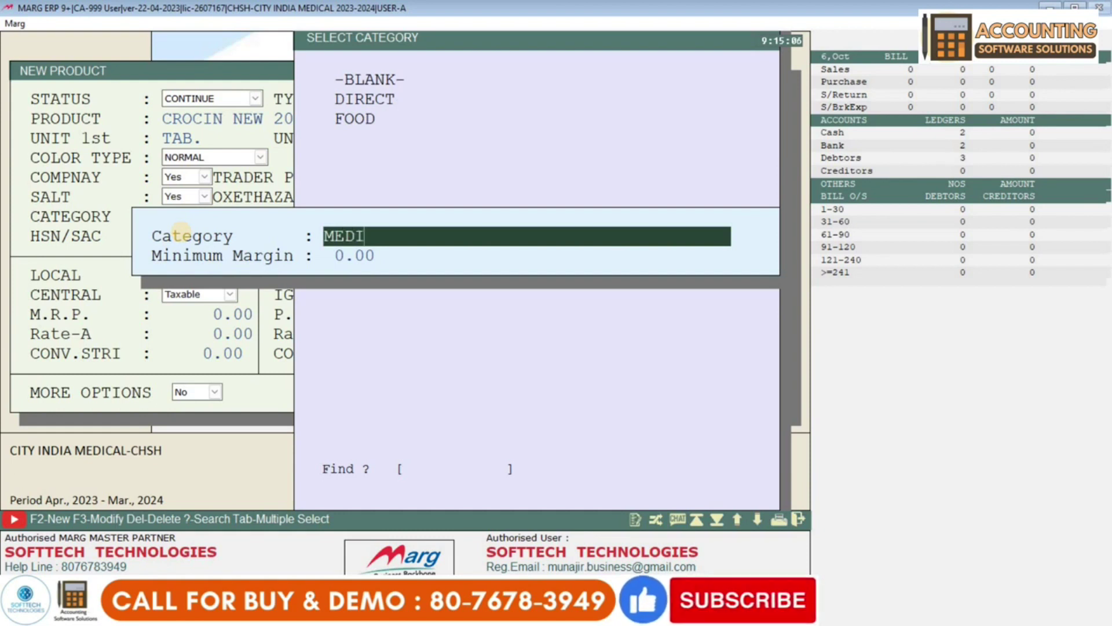
text(MEDICINE)
key(Return)
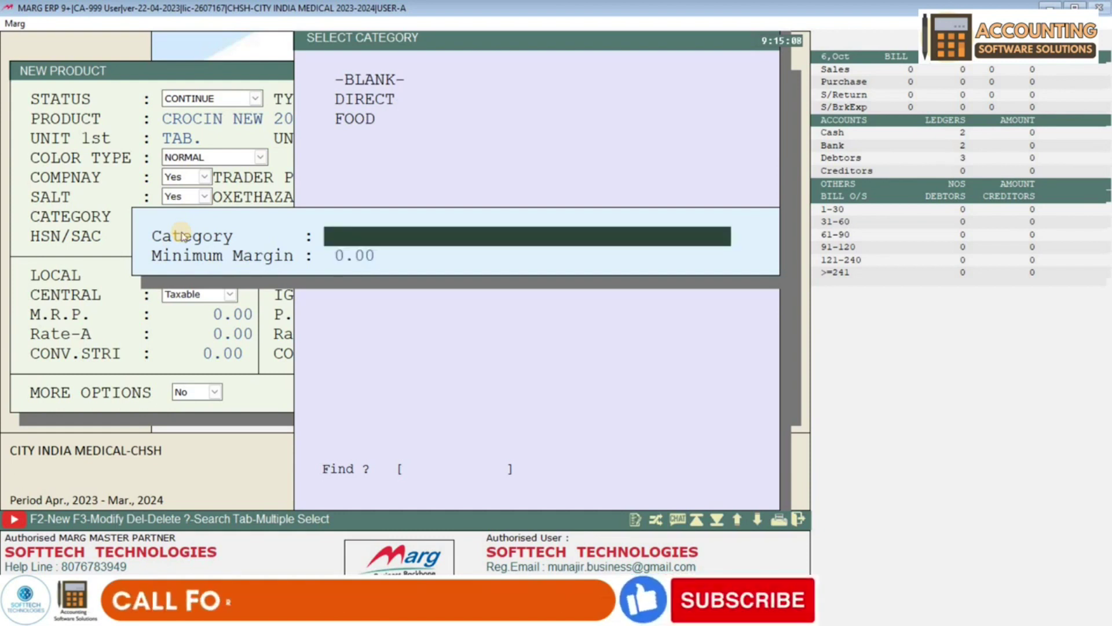
text(BODY CARE)
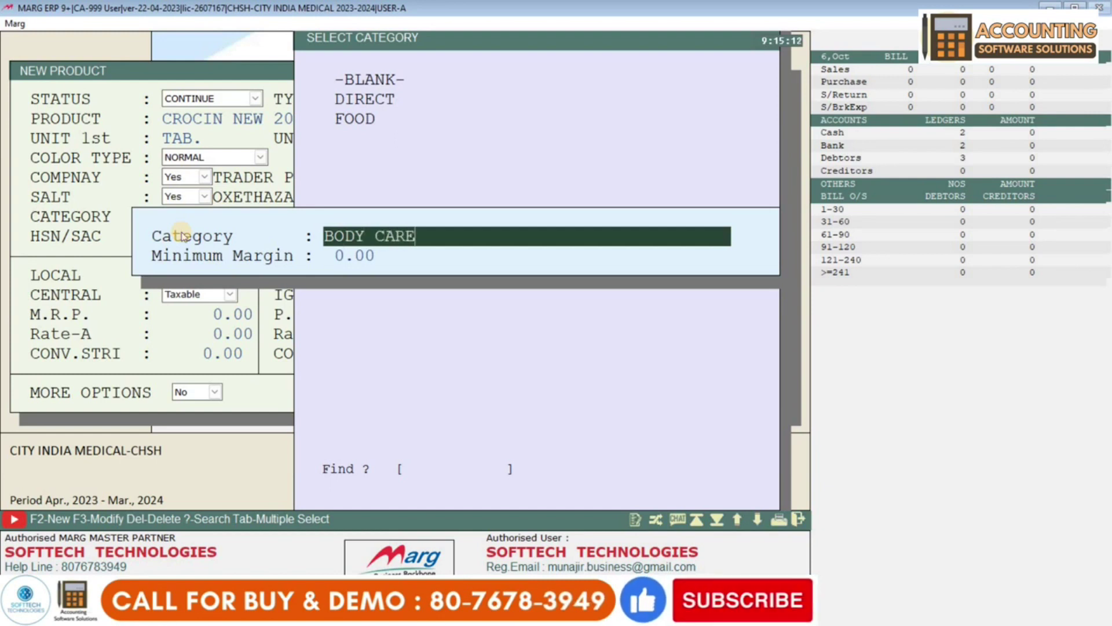
key(Return)
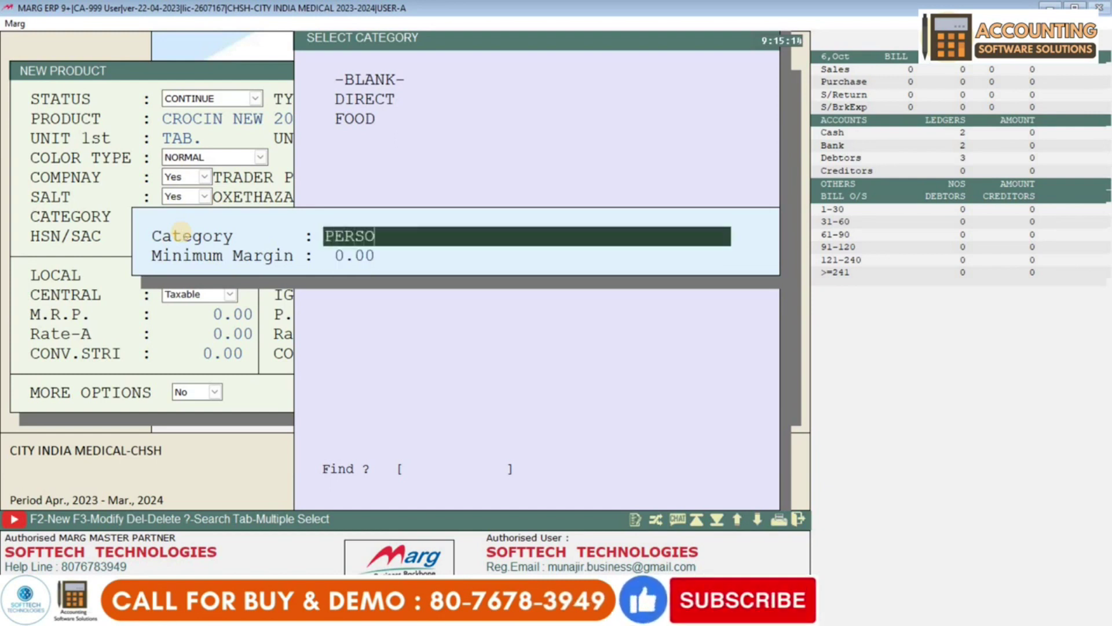
text(PERSONAL CARE)
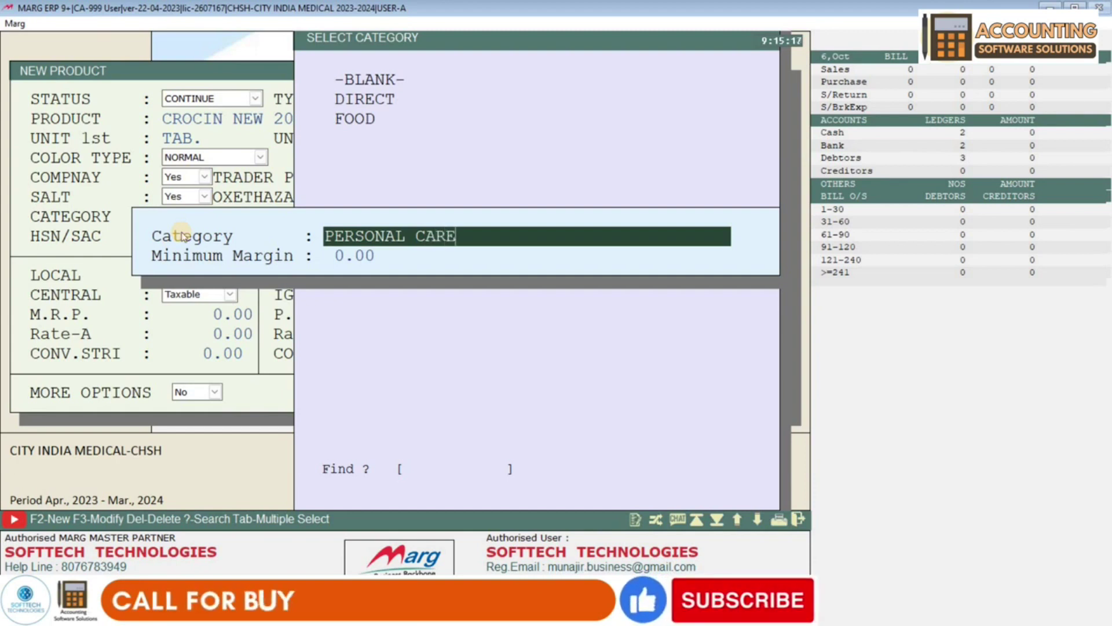
key(Return)
key(Return)
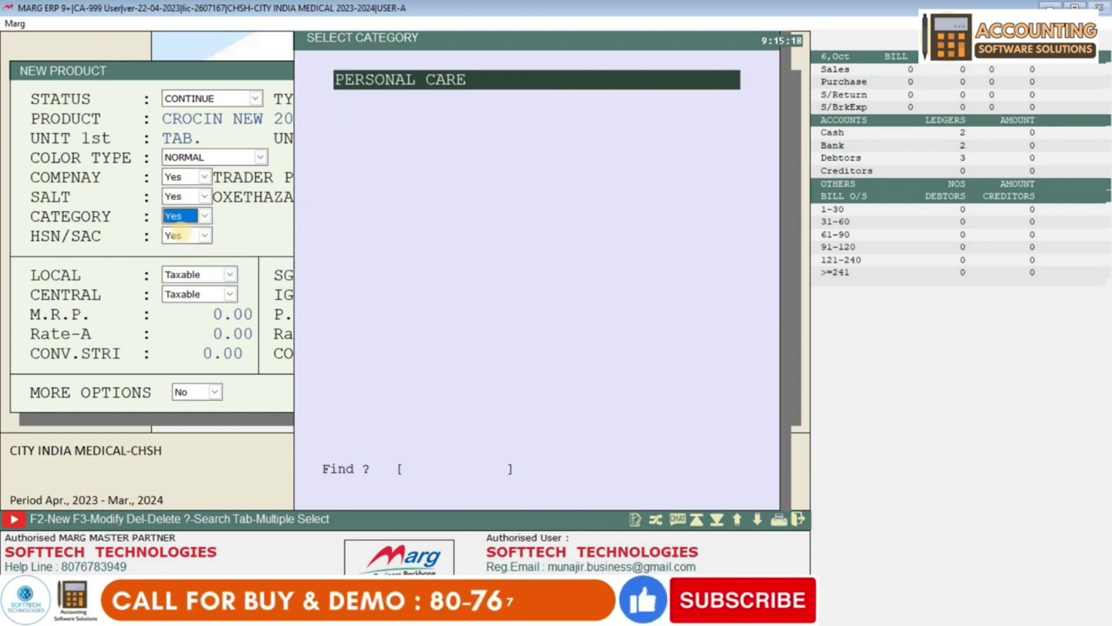
key(Down)
key(Down)
key(Down)
key(Down)
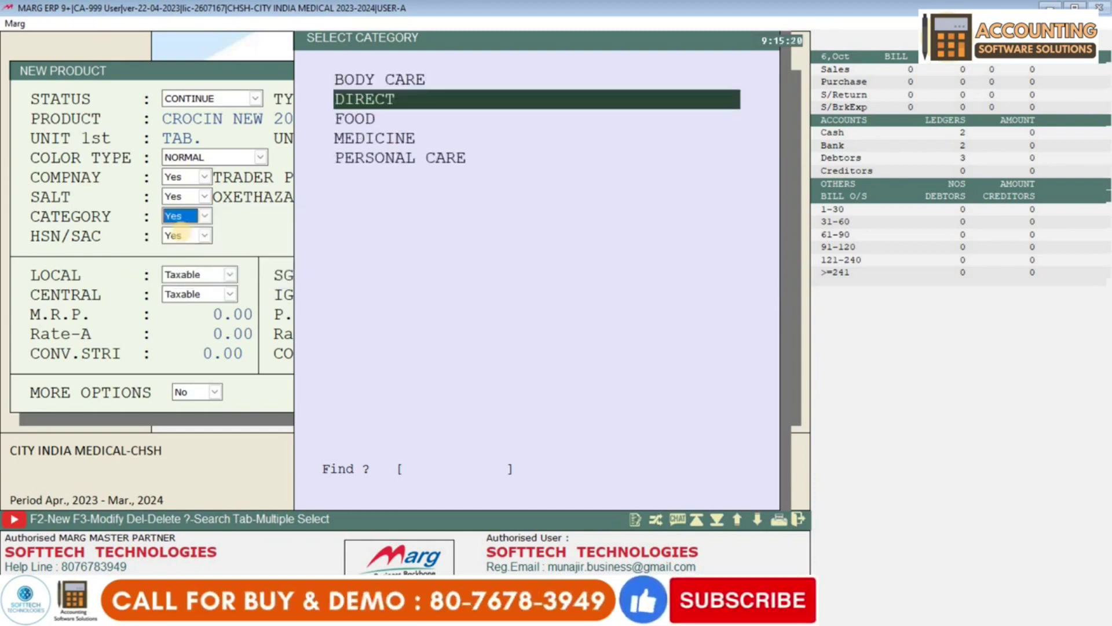
key(Return)
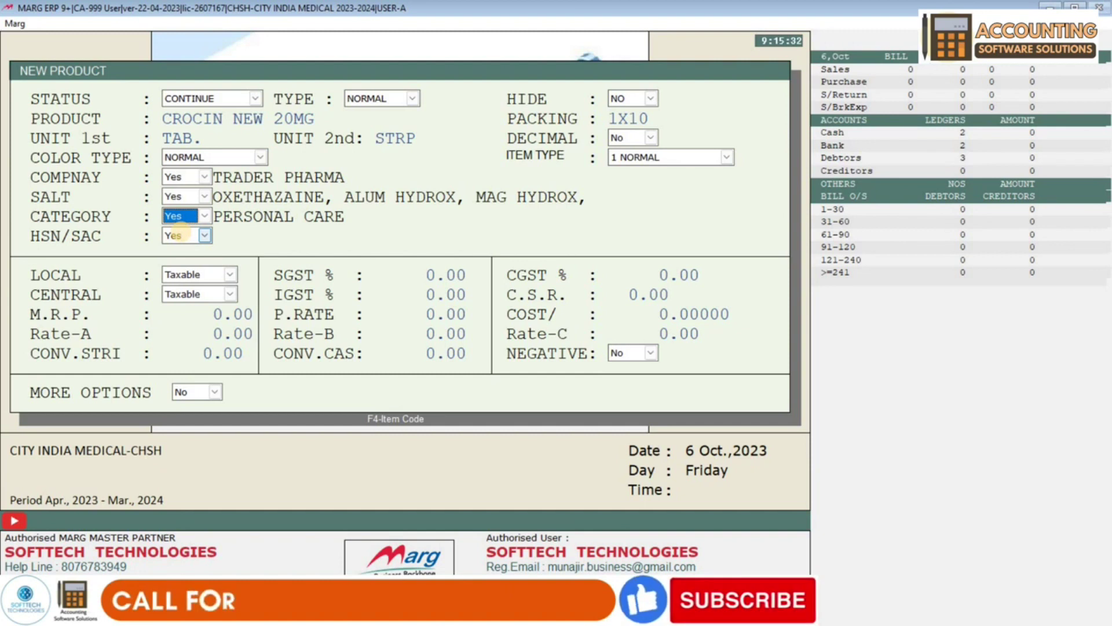
key(Return)
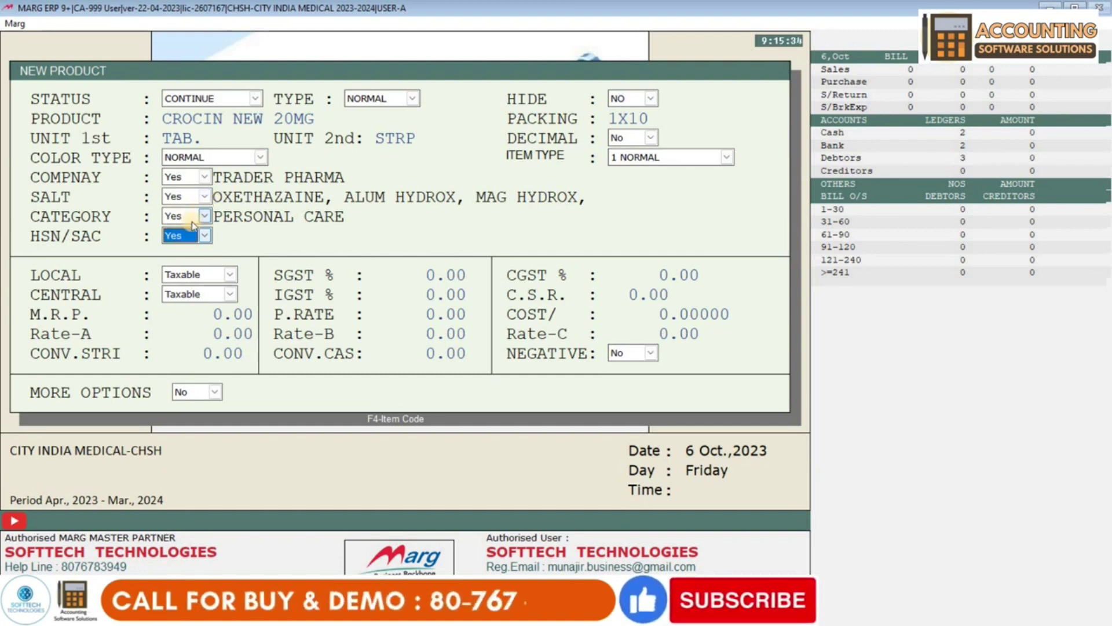
click(196, 215)
key(Return)
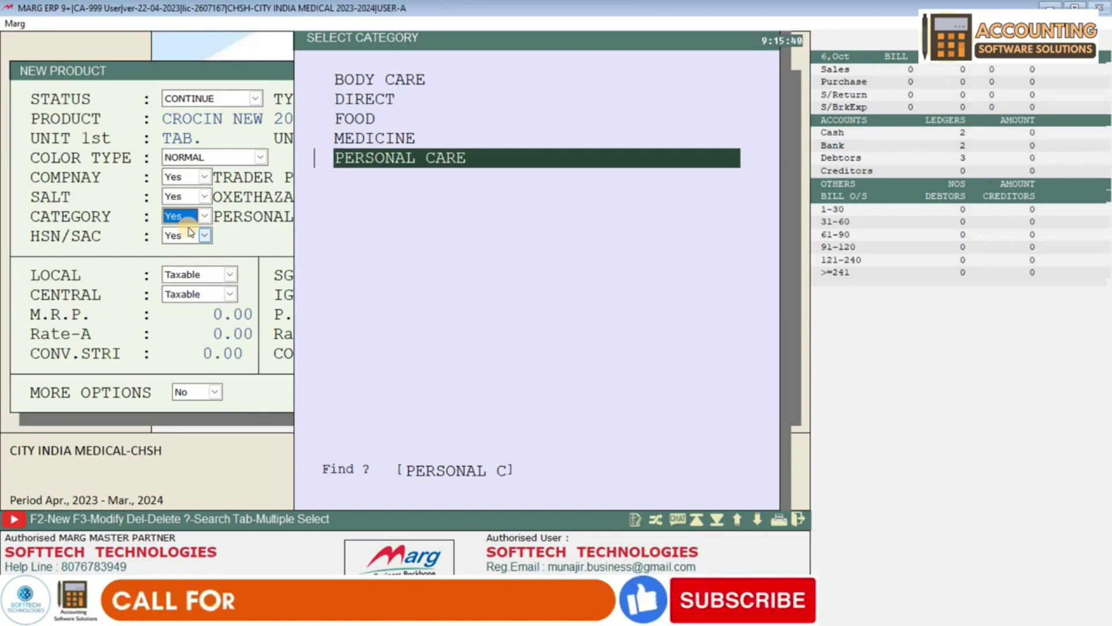
key(F3)
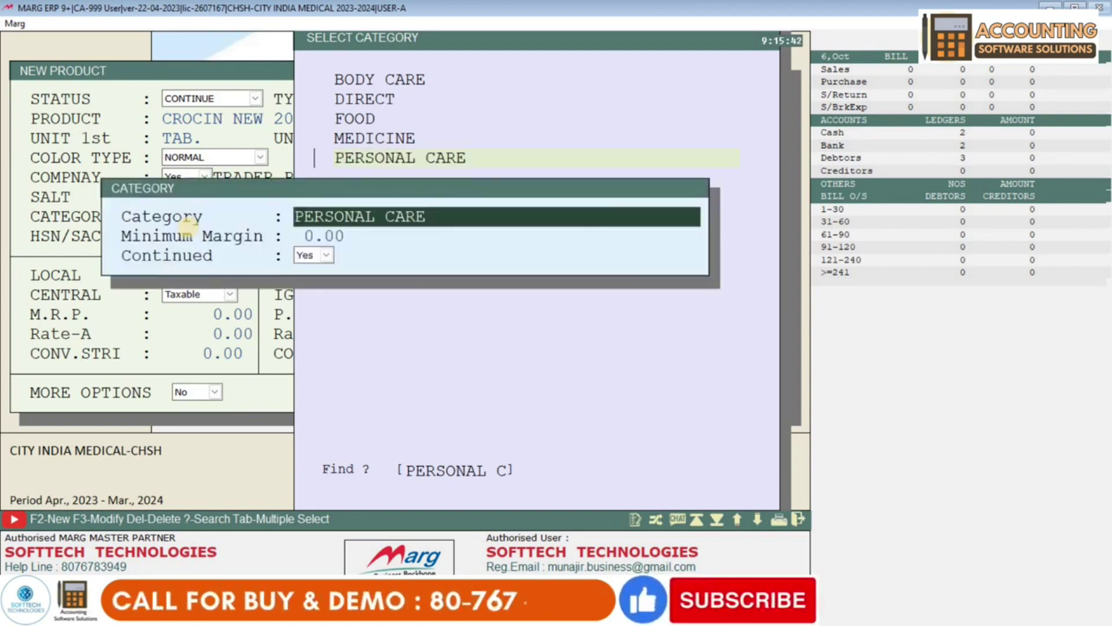
key(Escape)
key(Escape)
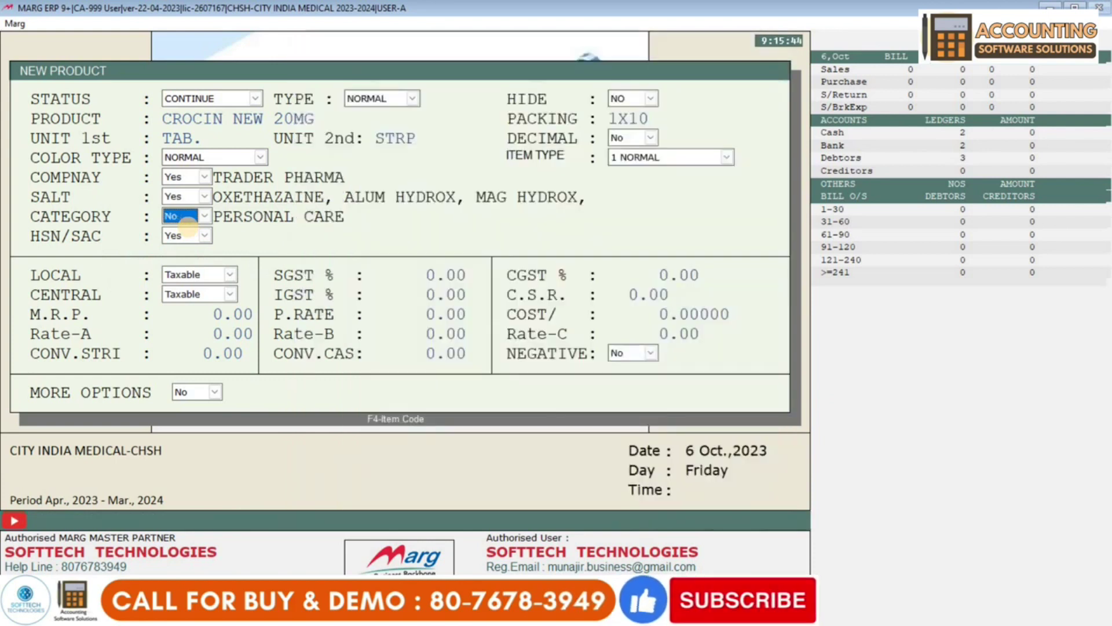
key(y)
key(Return)
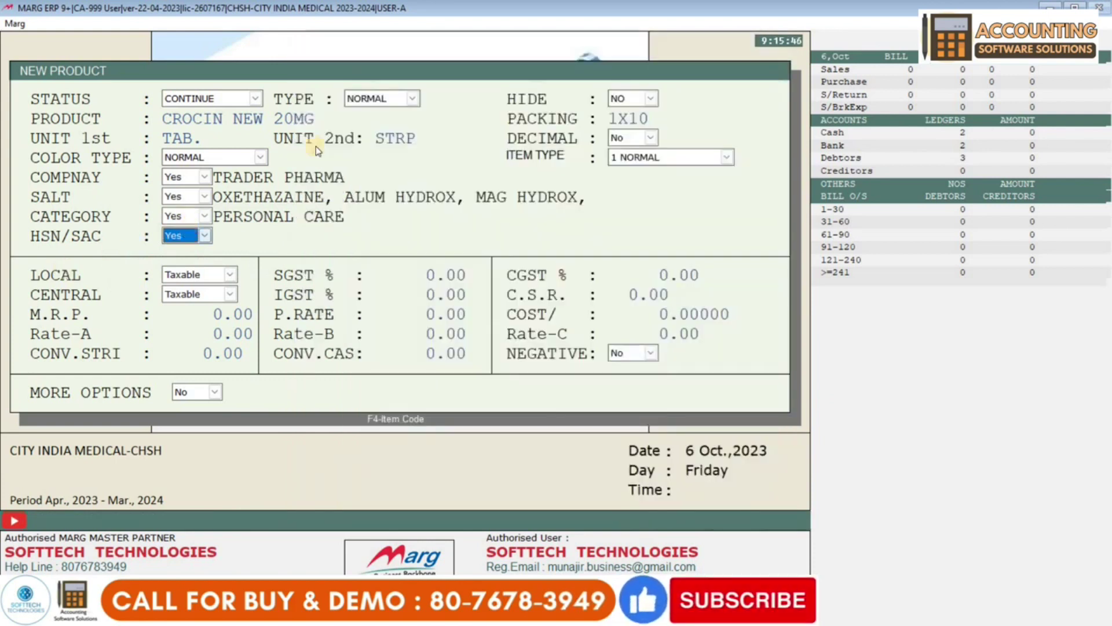
key(Up)
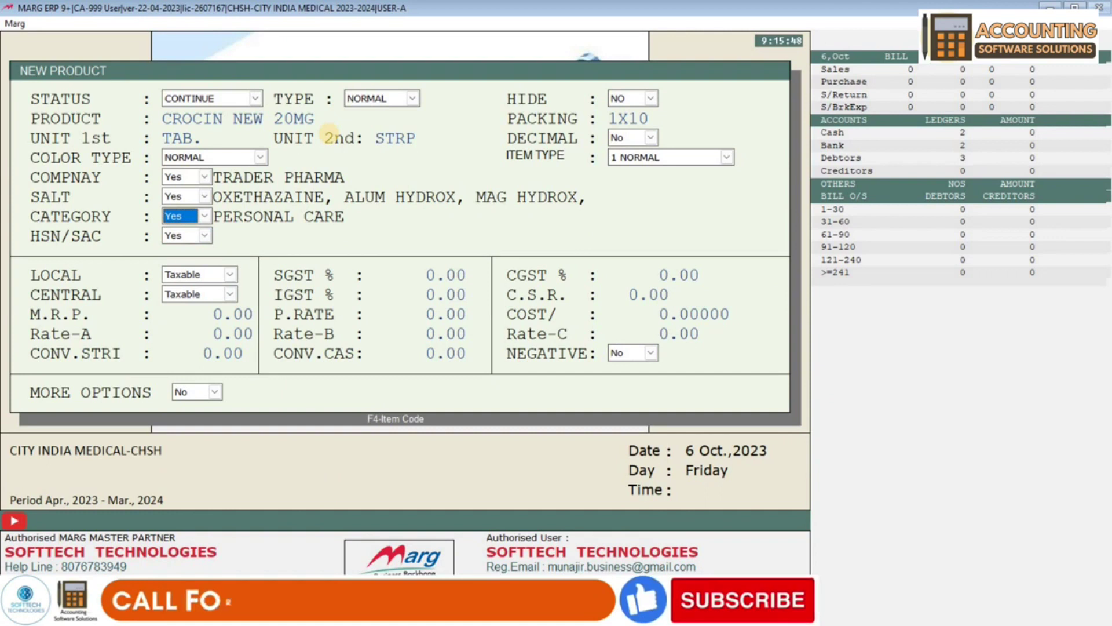
key(Down)
- Browse the HSN/SAC code list around codes 0402 to 04041090
key(Return)
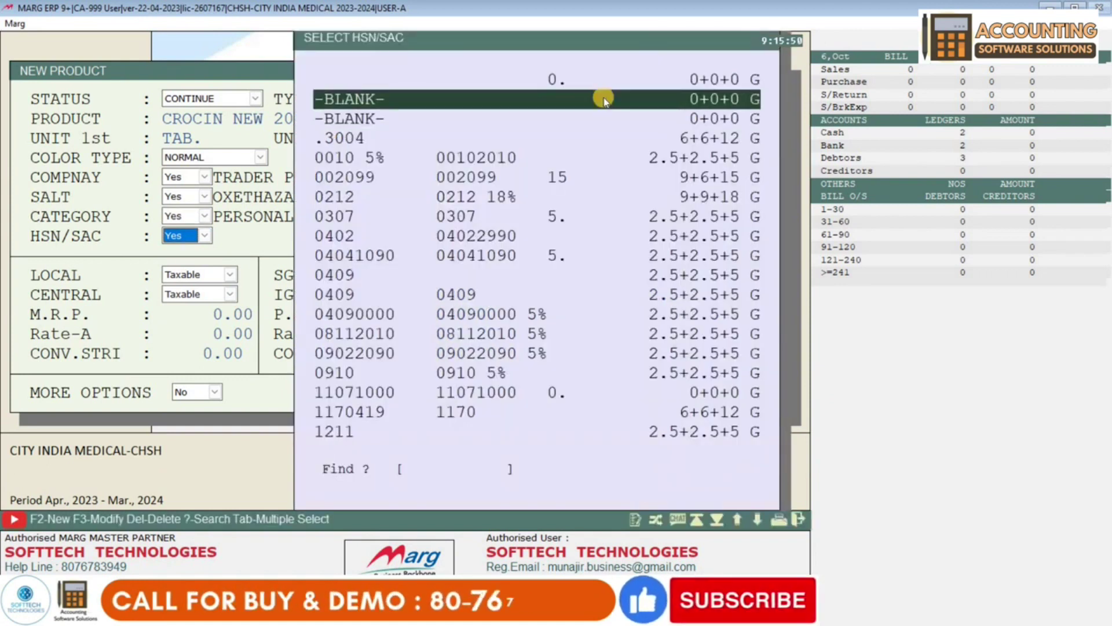
click(395, 293)
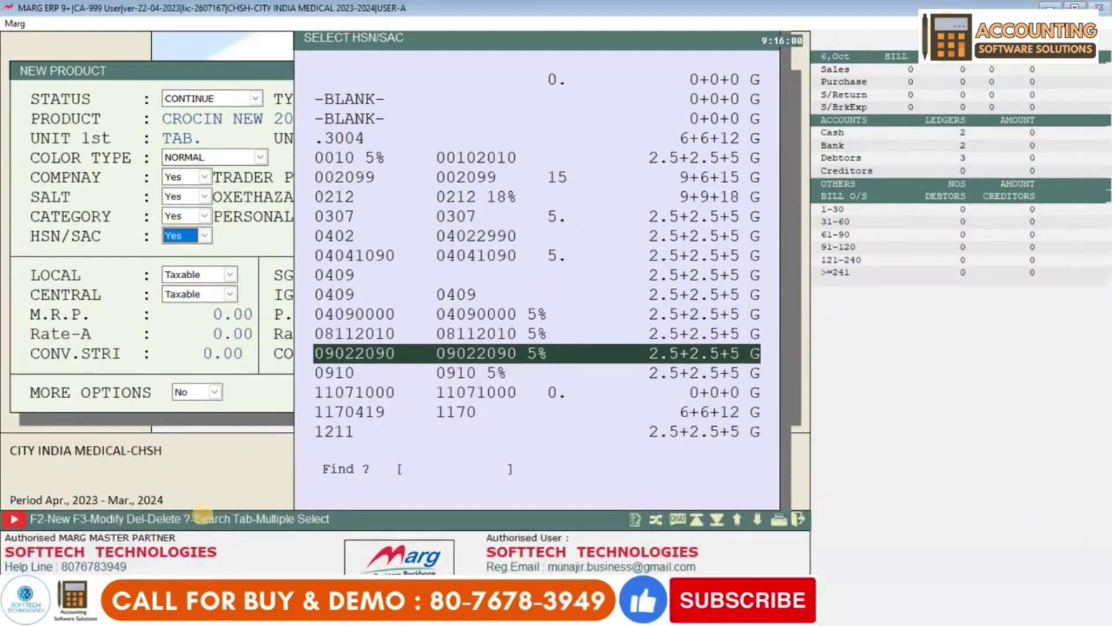
key(Down)
key(Down)
key(Down)
key(Down)
key(Down)
key(Down)
key(Up)
click(537, 216)
key(Up)
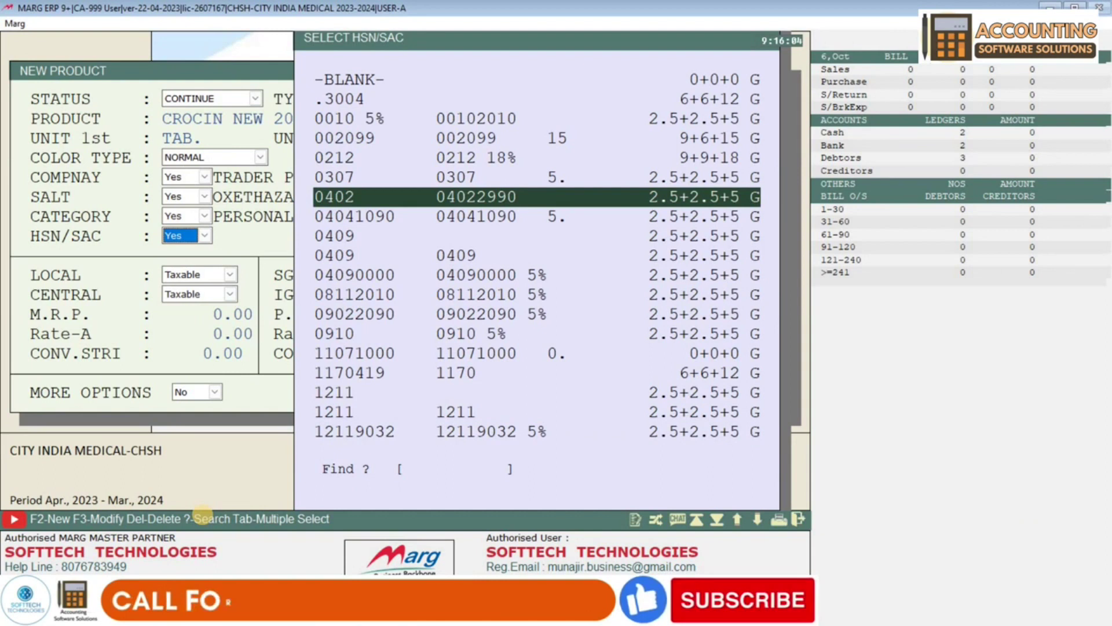
- Create HSN/SAC code 80000008 with 9% SGST and assign it to the product
key(F2)
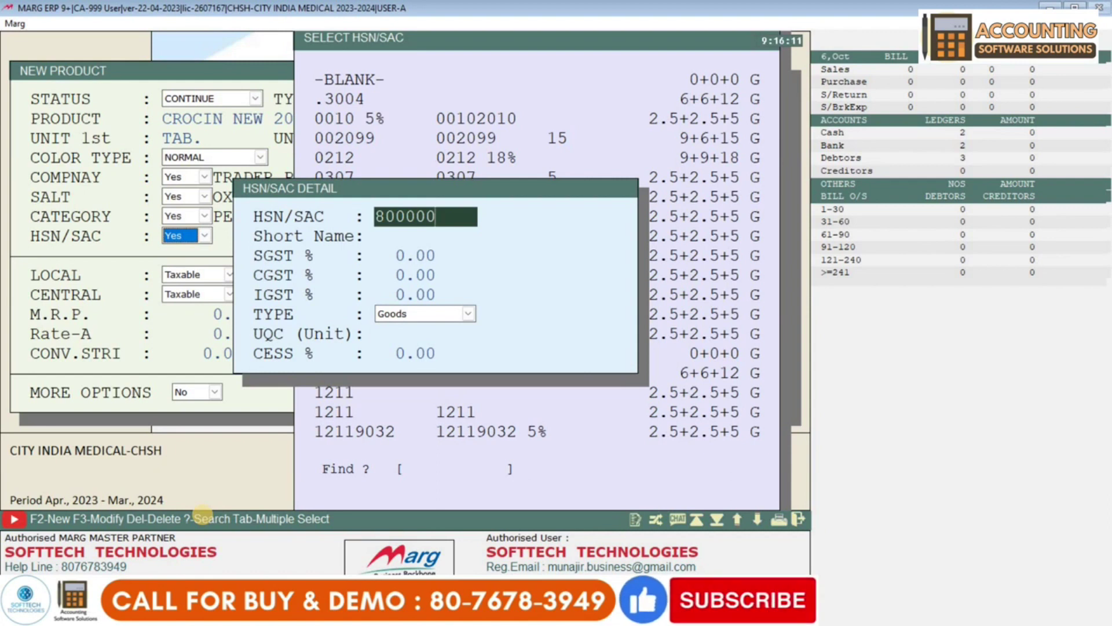
text(80000008)
key(Return)
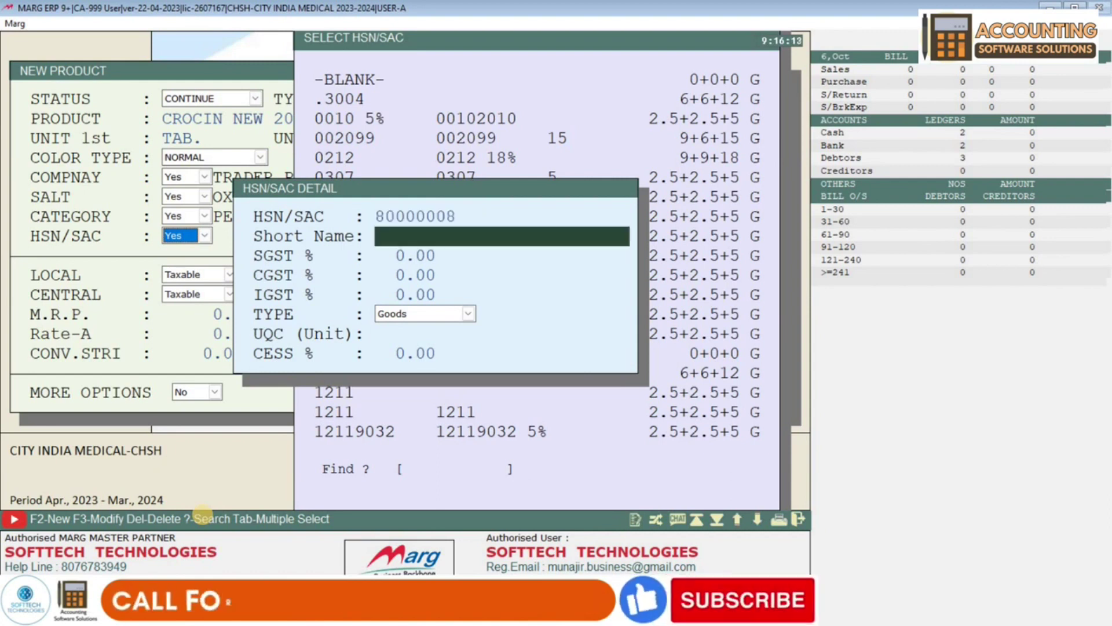
key(Return)
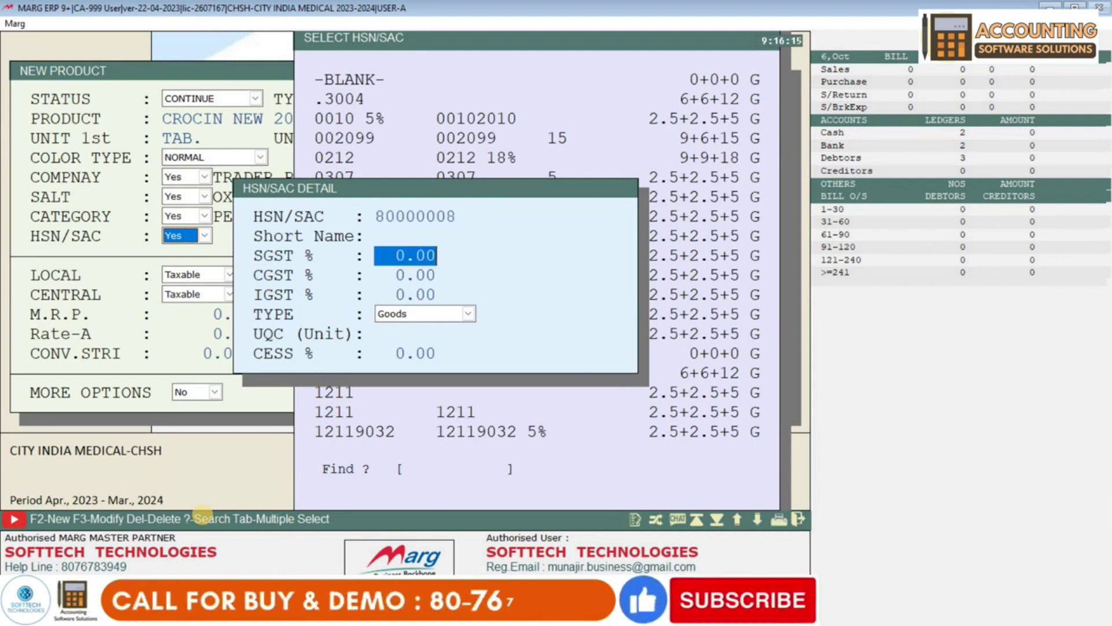
text(9 .)
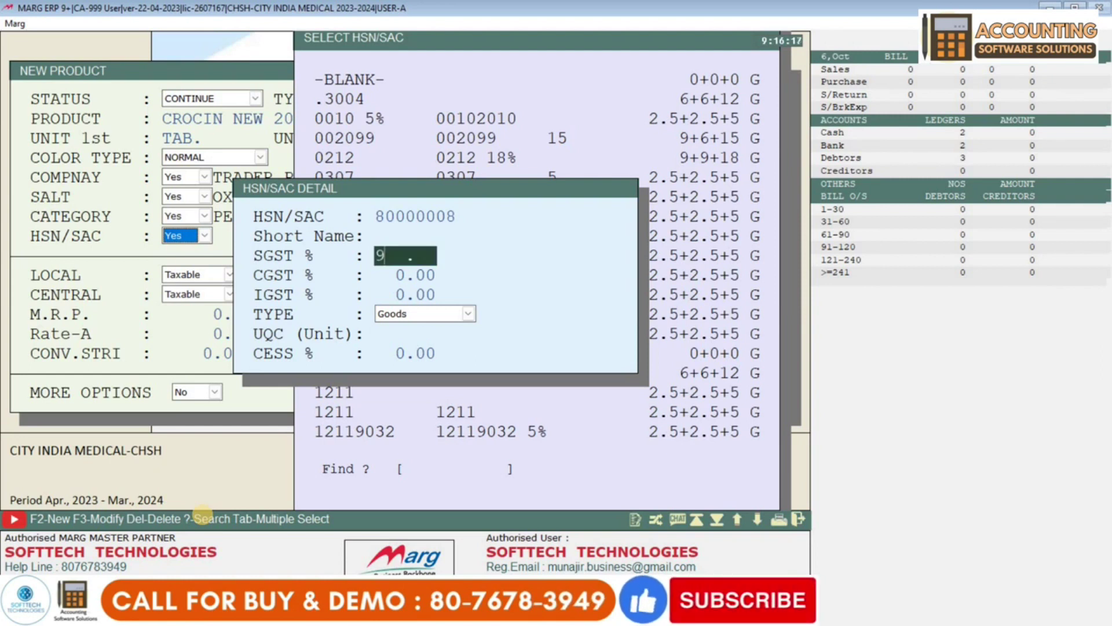
key(Return)
key(Return)
key(Return)
key(Return)
key(Return)
key(Return)
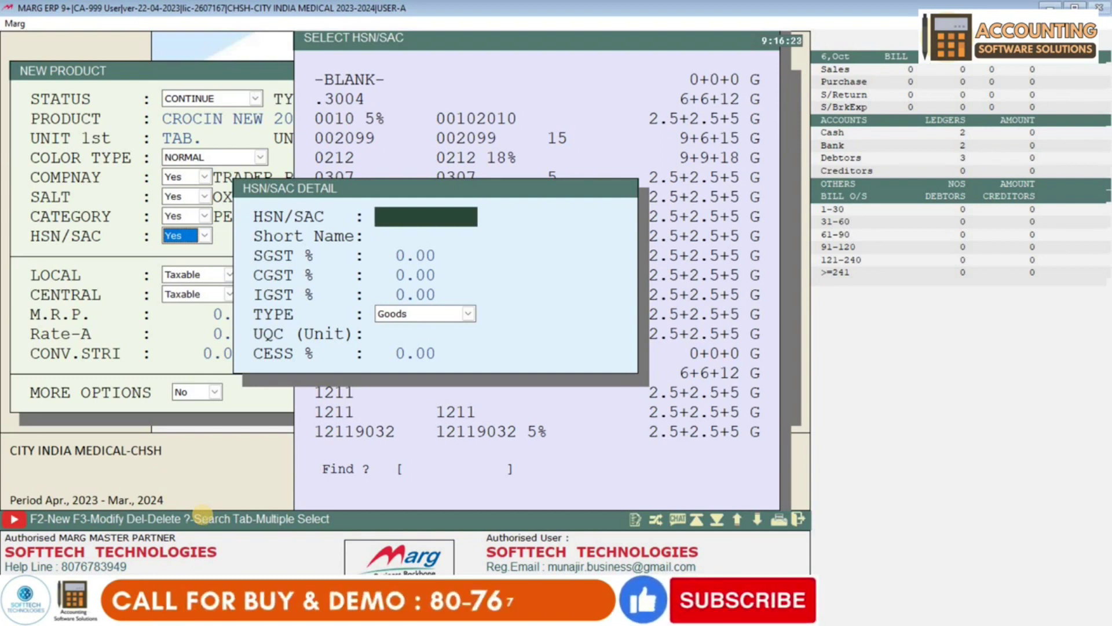
key(Escape)
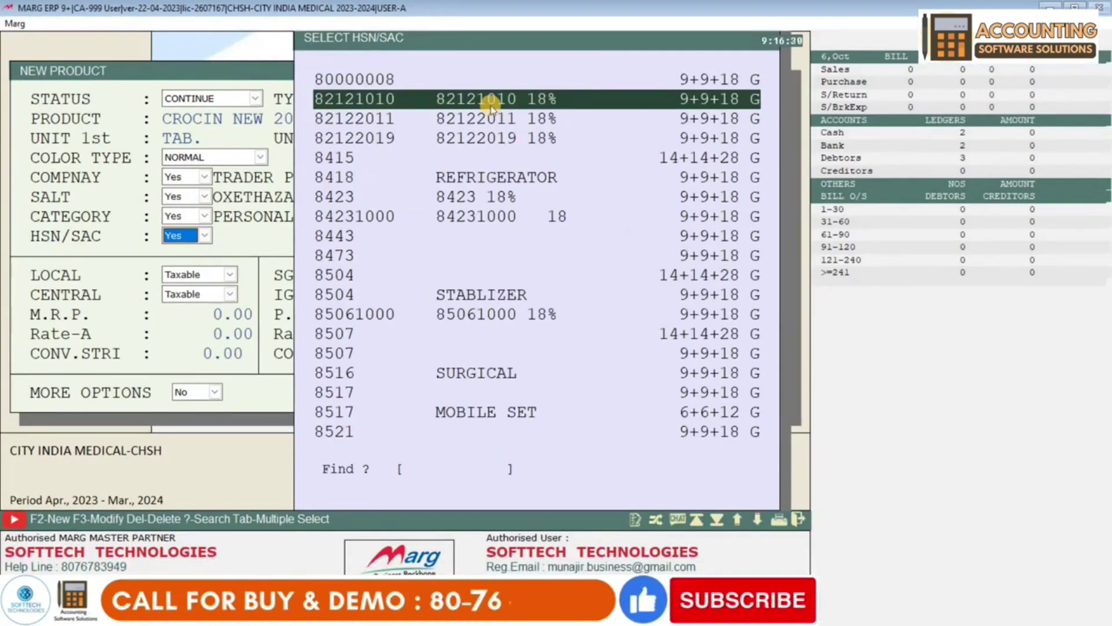
key(Up)
key(Return)
key(Return)
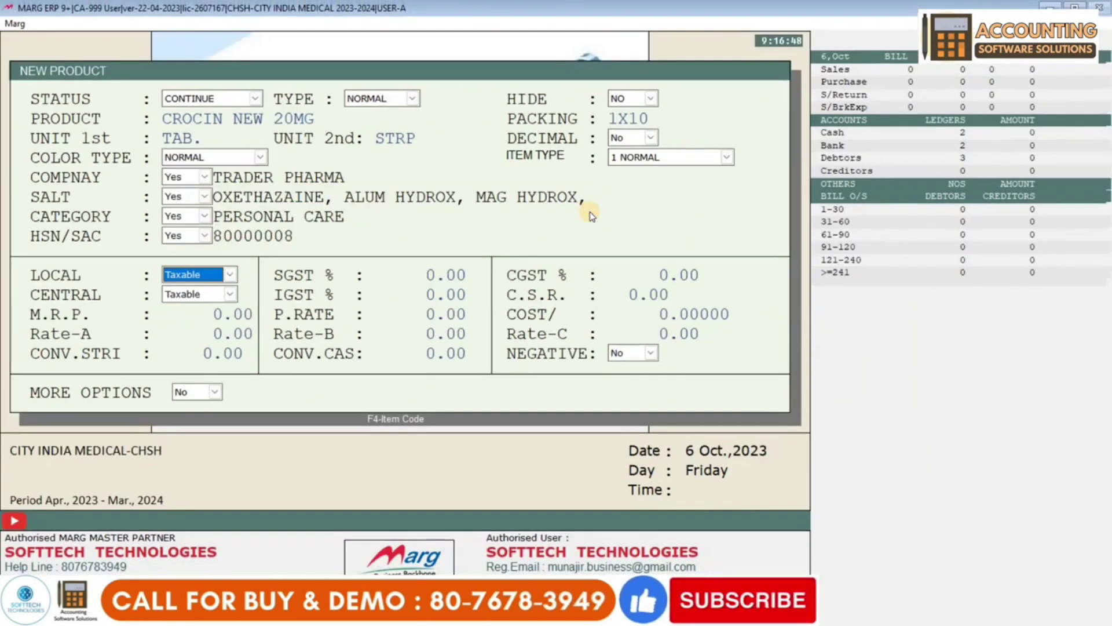
- Keep SGST 9%, CGST 9% and IGST 18%, then set M.R.P. 40.00 and purchase rate 19.00
key(Return)
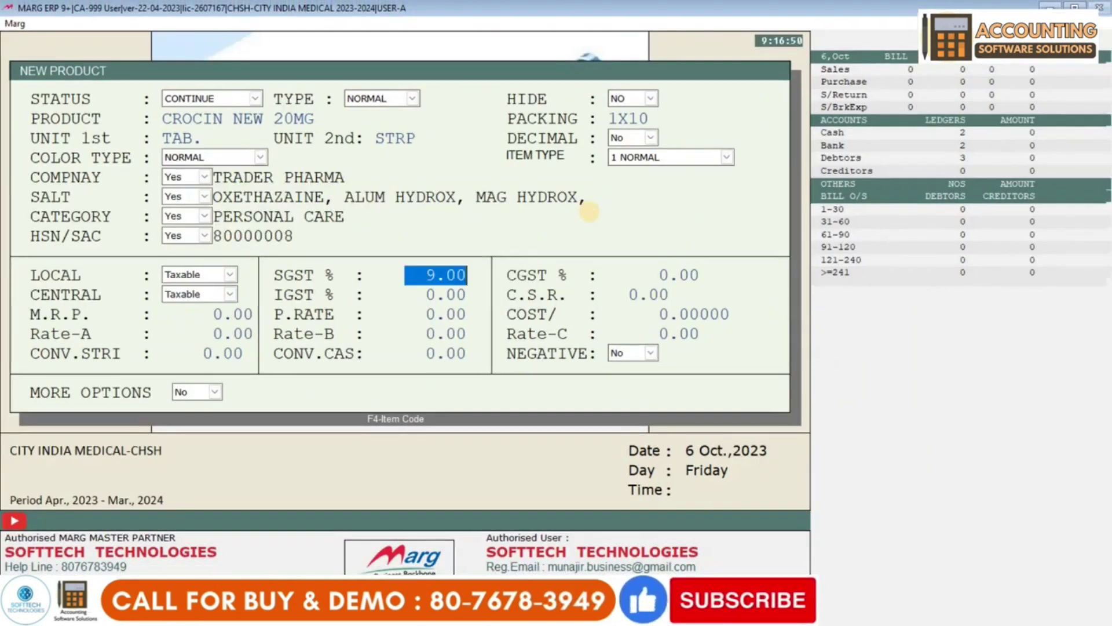
key(Return)
key(Return)
key(Return)
key(Return)
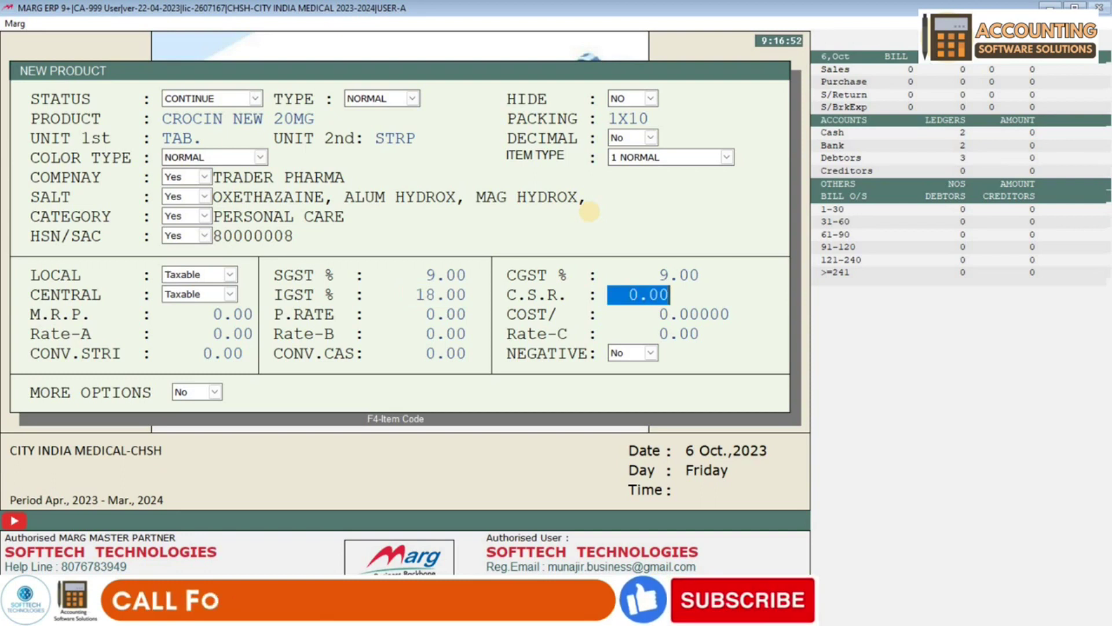
key(Return)
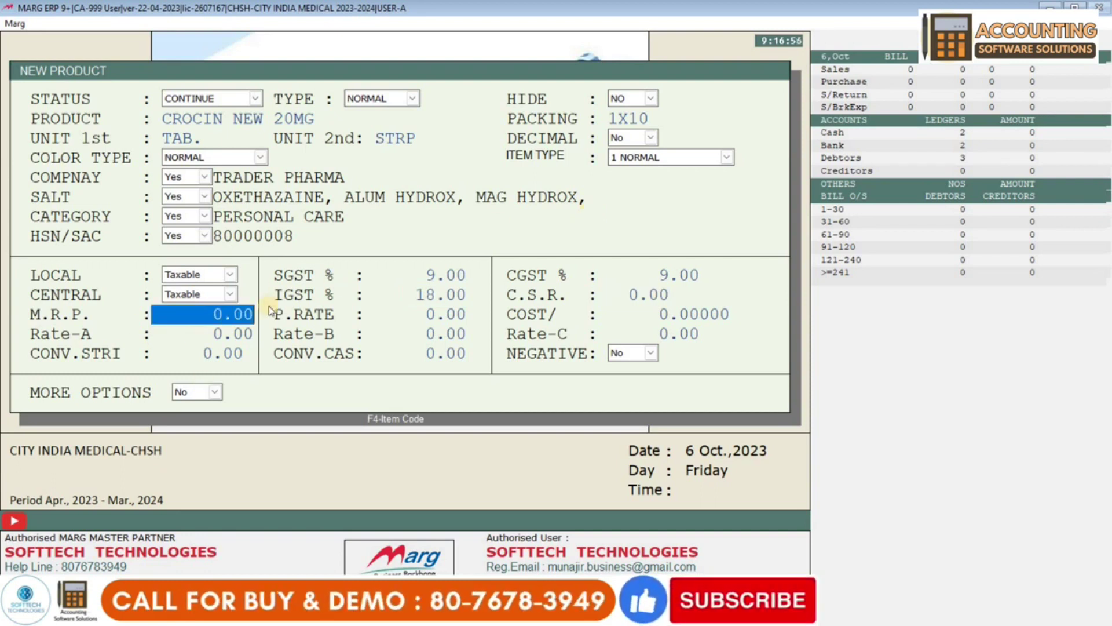
text(40)
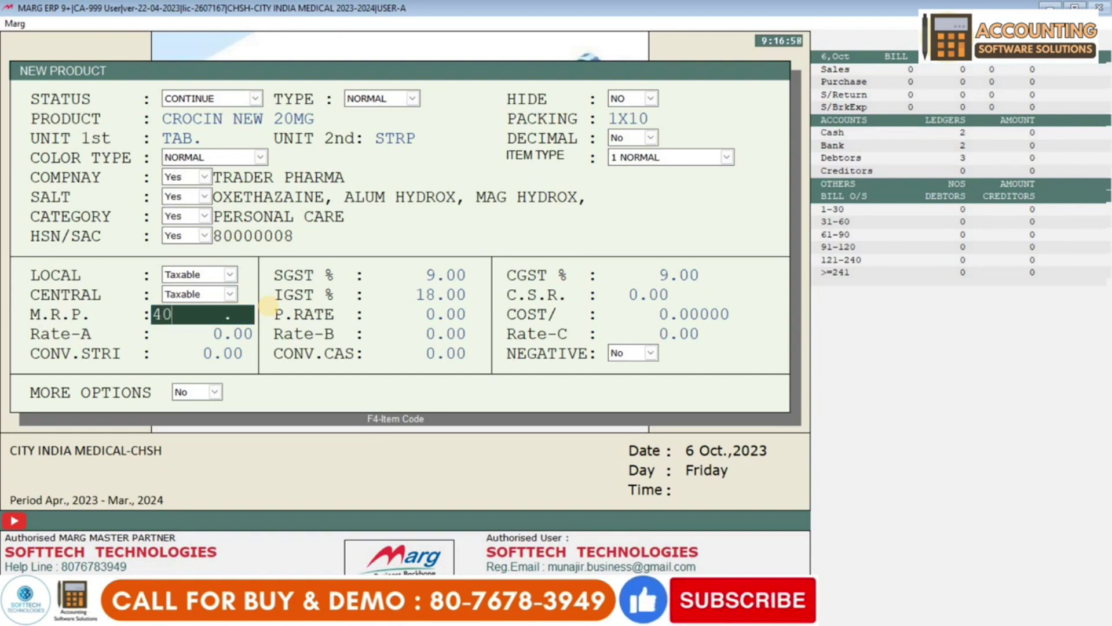
key(Return)
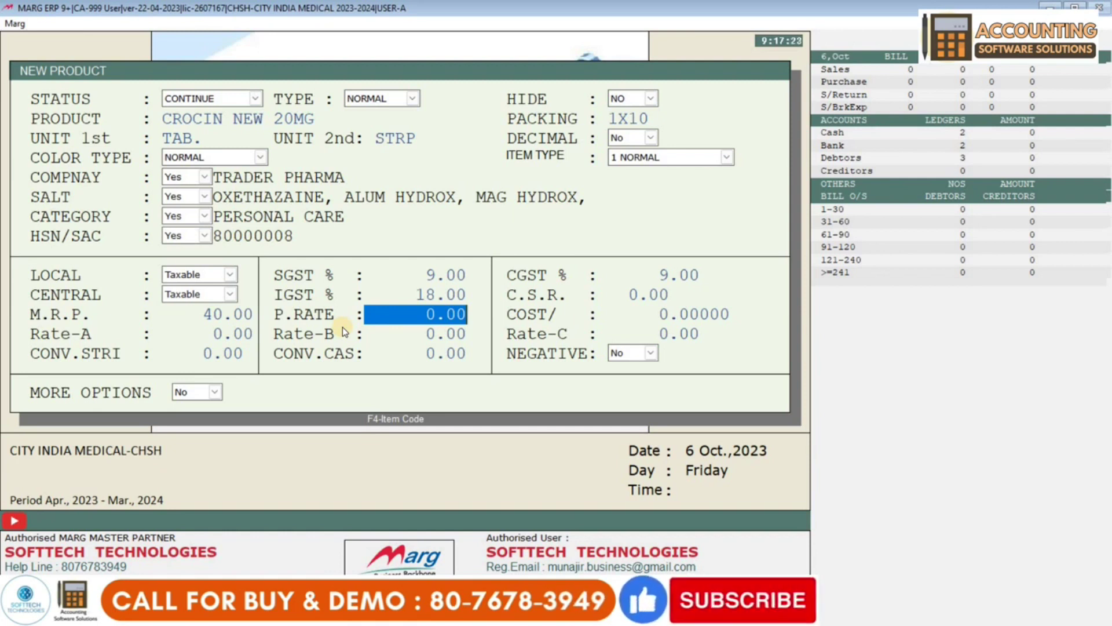
text(19)
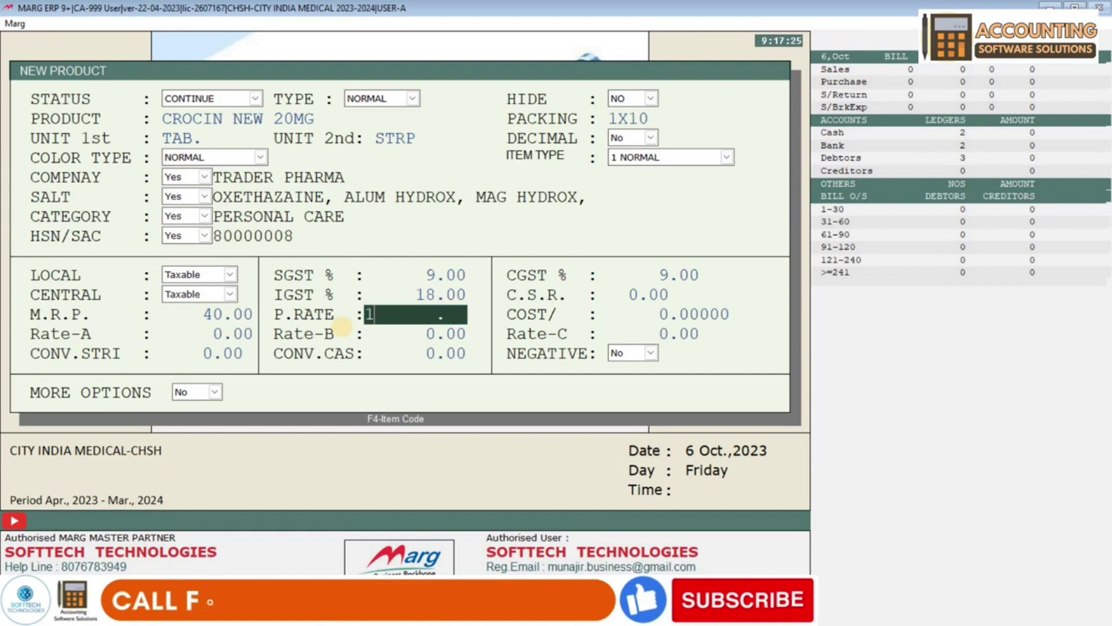
key(Return)
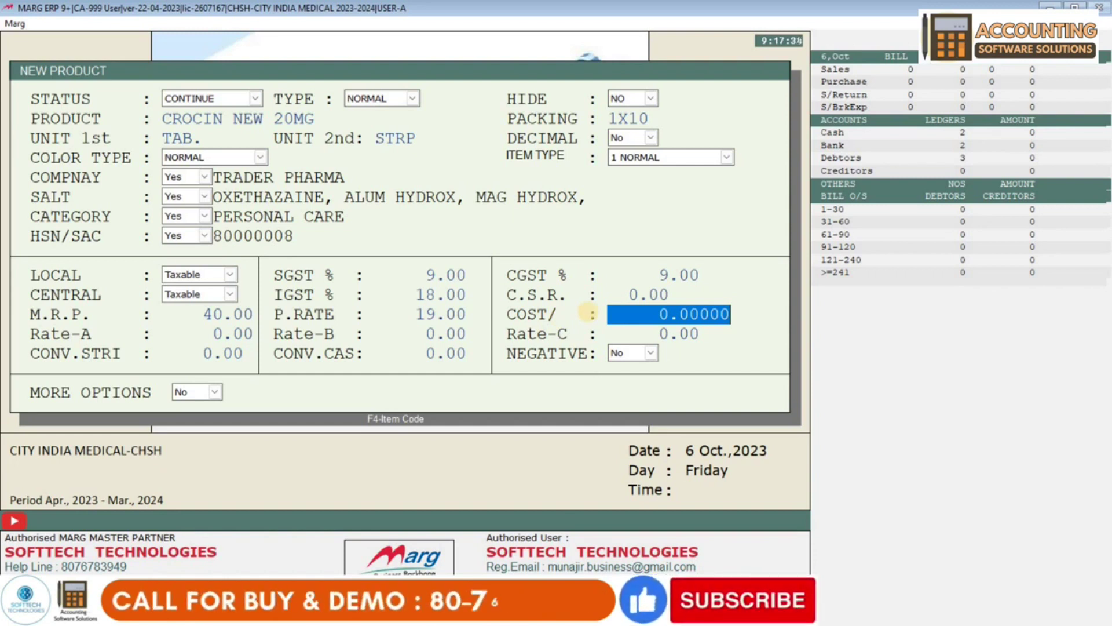
- Set Rate-A to 40.00 and Rate-B to 30.00
key(Return)
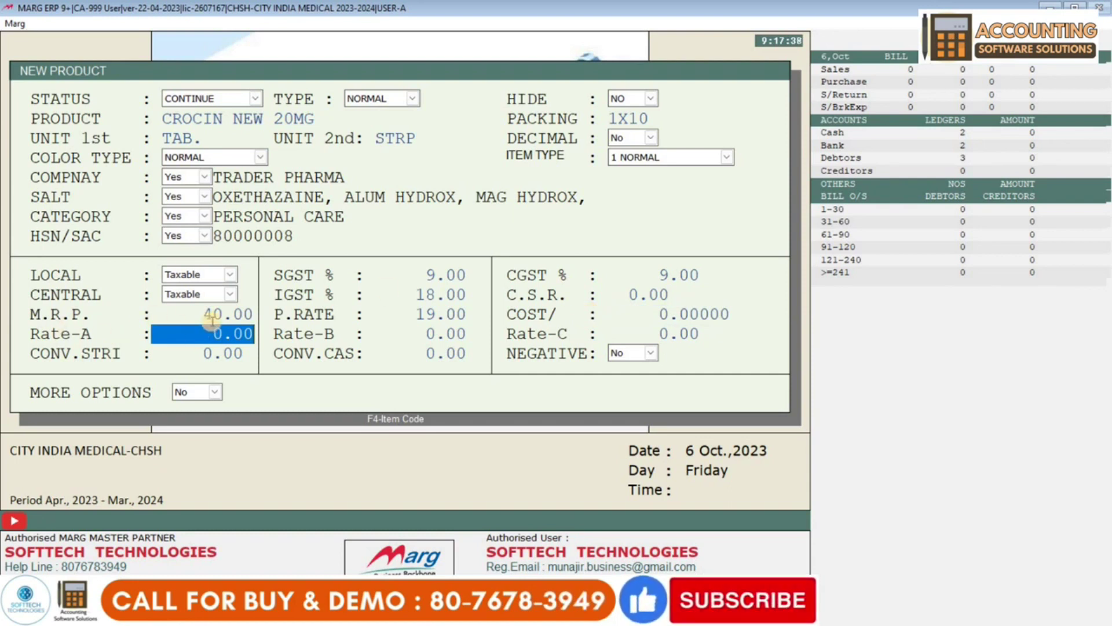
text(40)
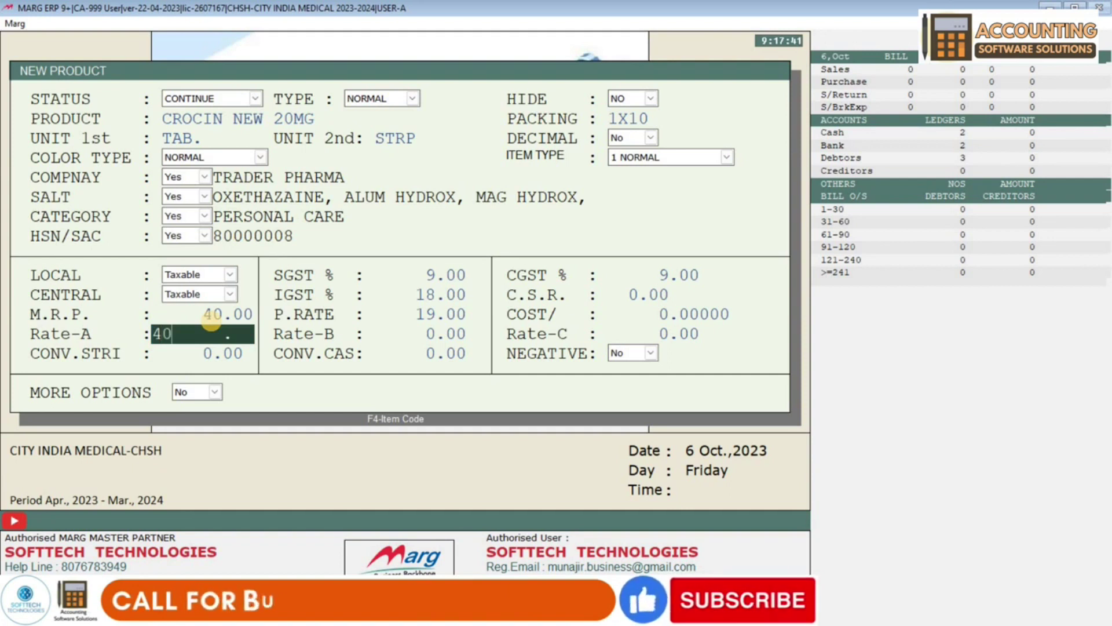
key(Return)
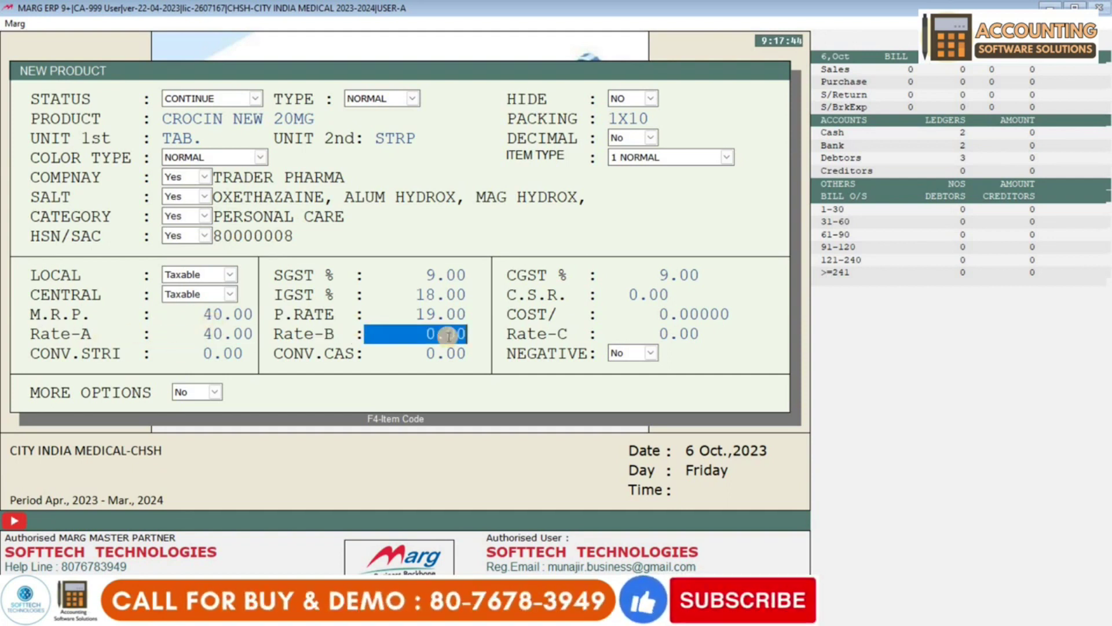
text(30)
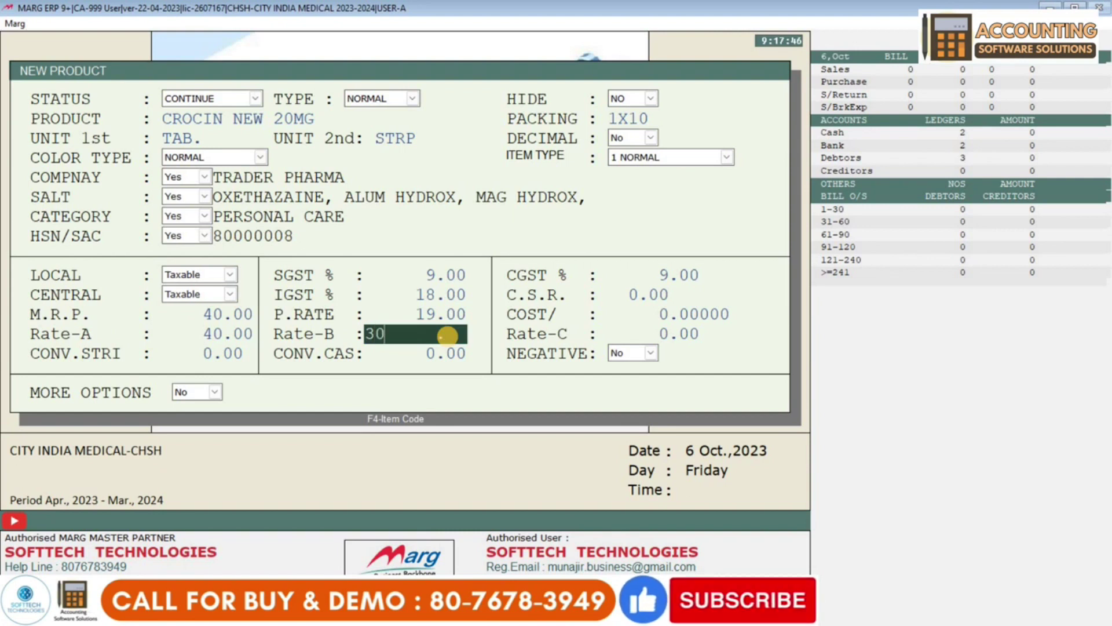
key(Return)
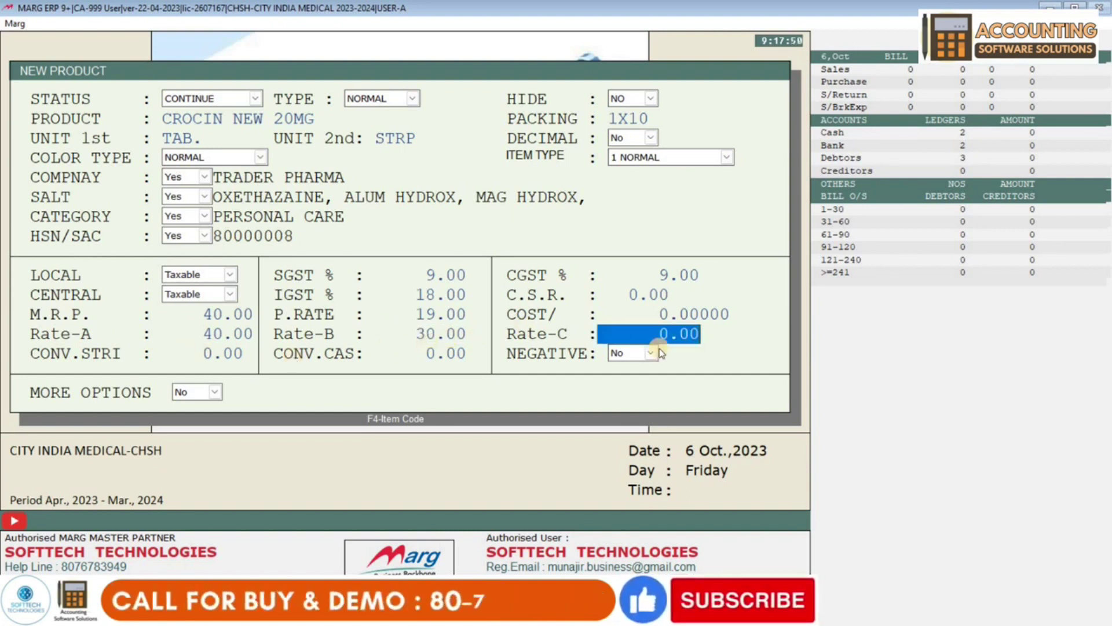
key(Return)
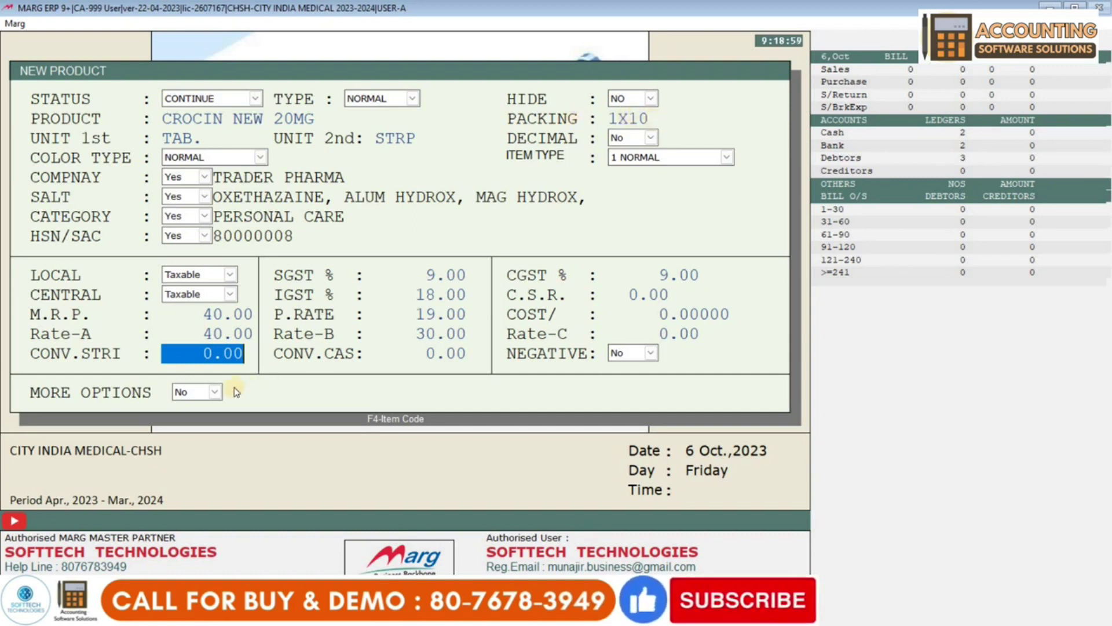
- Save CROCIN NEW 20MG and return to the main dashboard
key(Return)
key(Return)
key(Return)
key(Return)
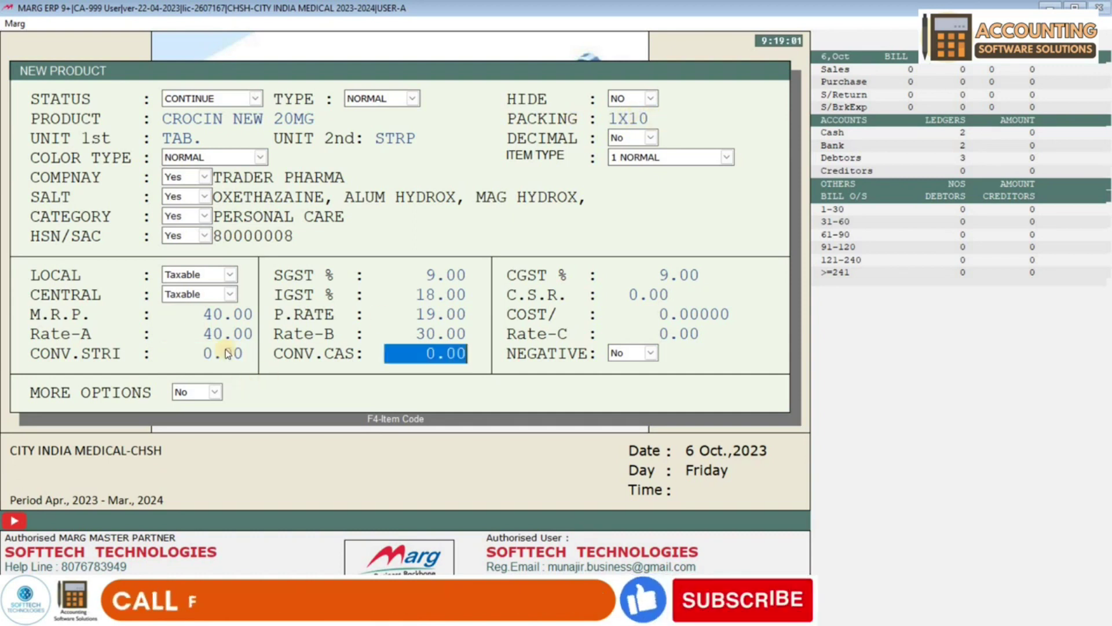
key(Return)
key(Escape)
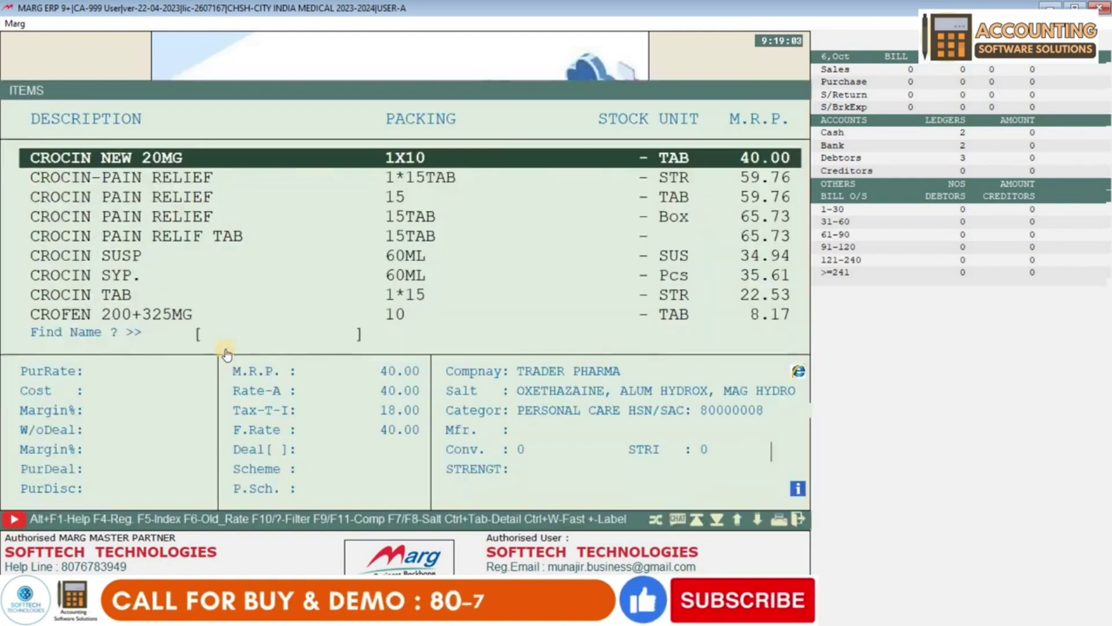
key(Escape)
- Start a test sale bill for CROCIN NEW 20MG with batch GSFFG, expiry 2/26
key(Return)
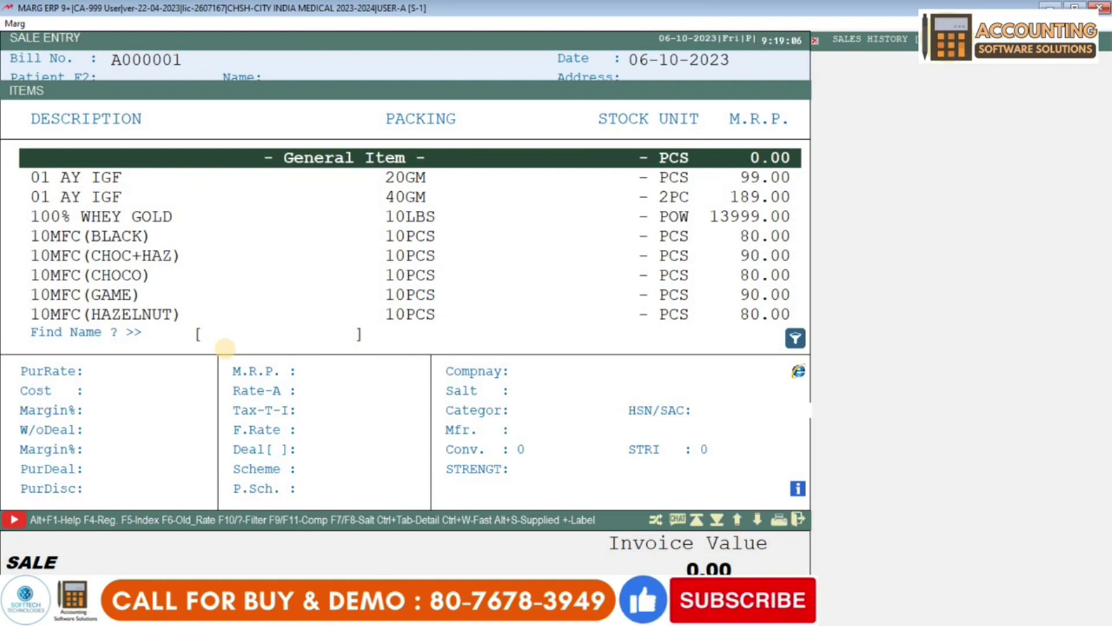
text(CR)
text(OCINNEW)
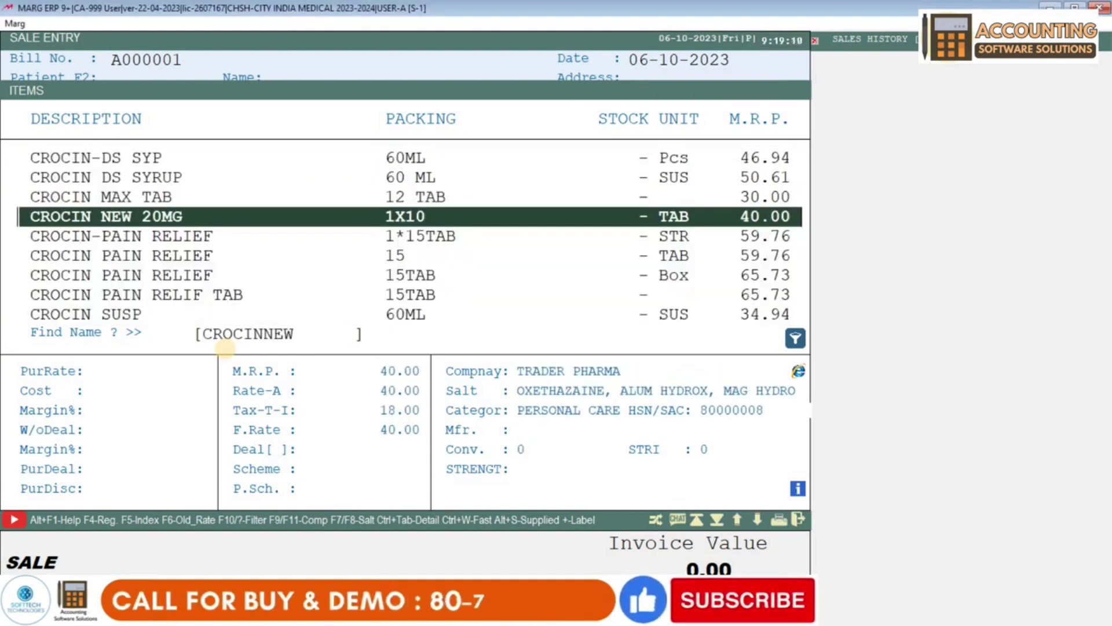
key(Return)
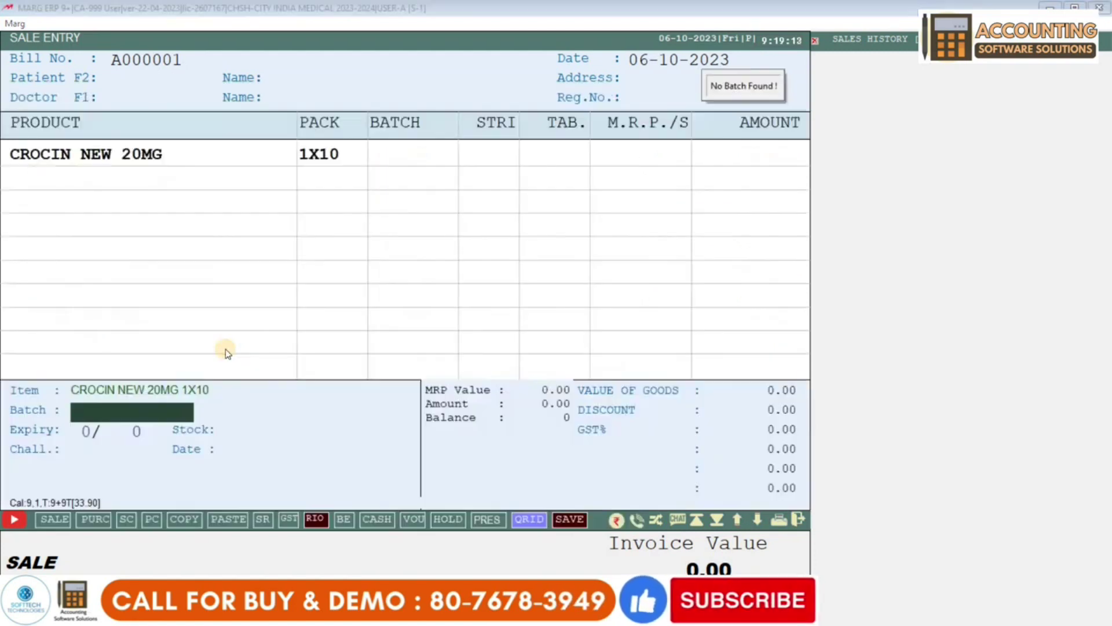
text(GSFFG)
key(Return)
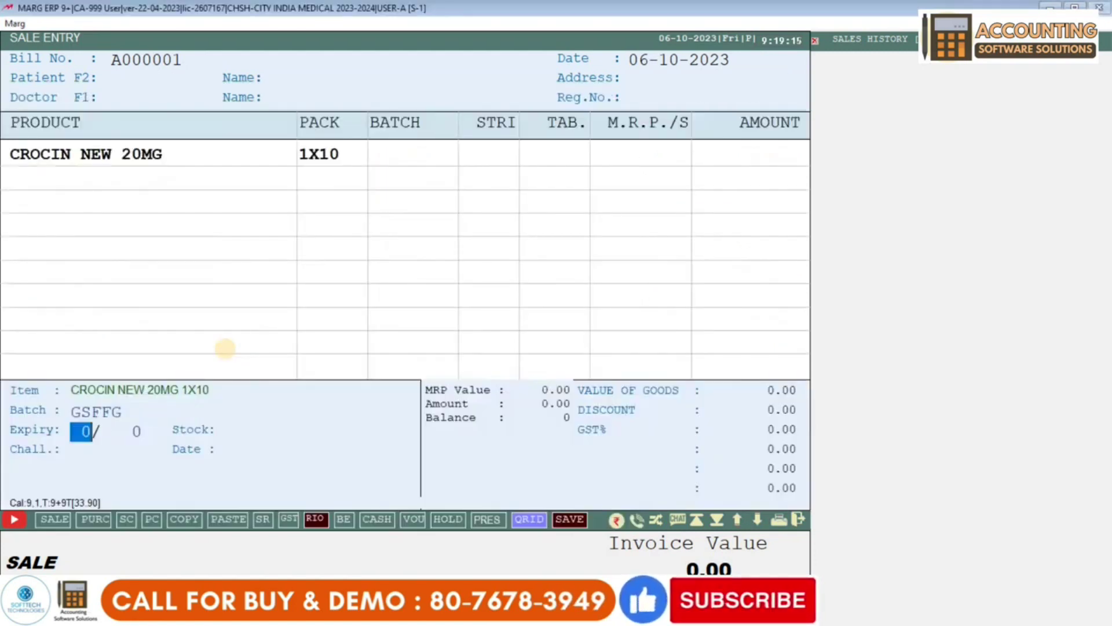
text(2)
key(Return)
text(26)
key(Return)
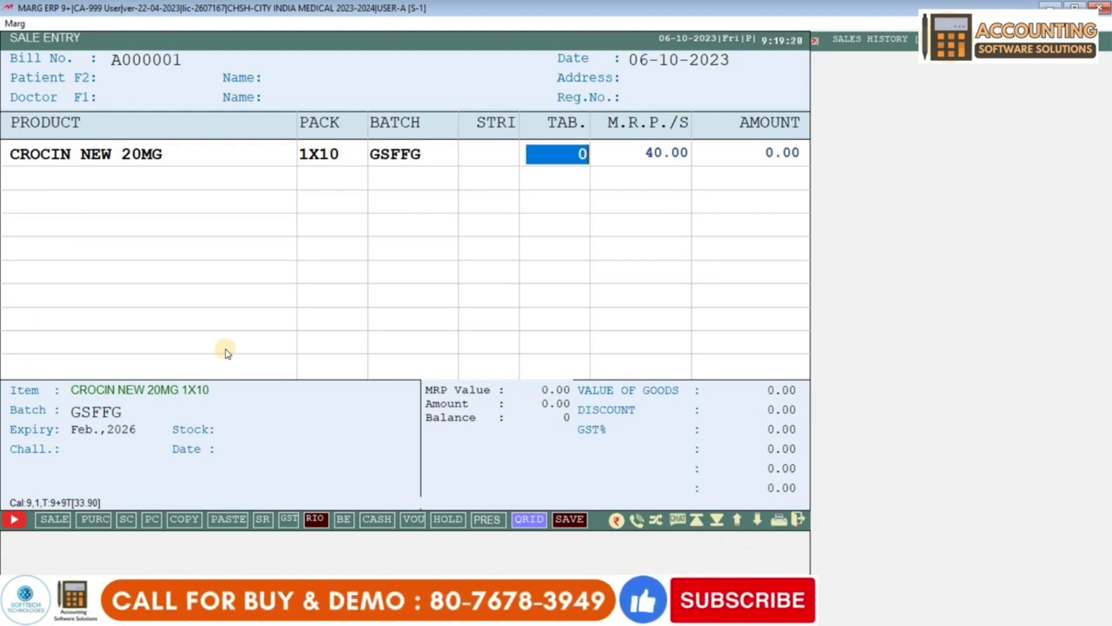
- Enter a quantity of 5 tablets, then exit the bill without saving
text(5)
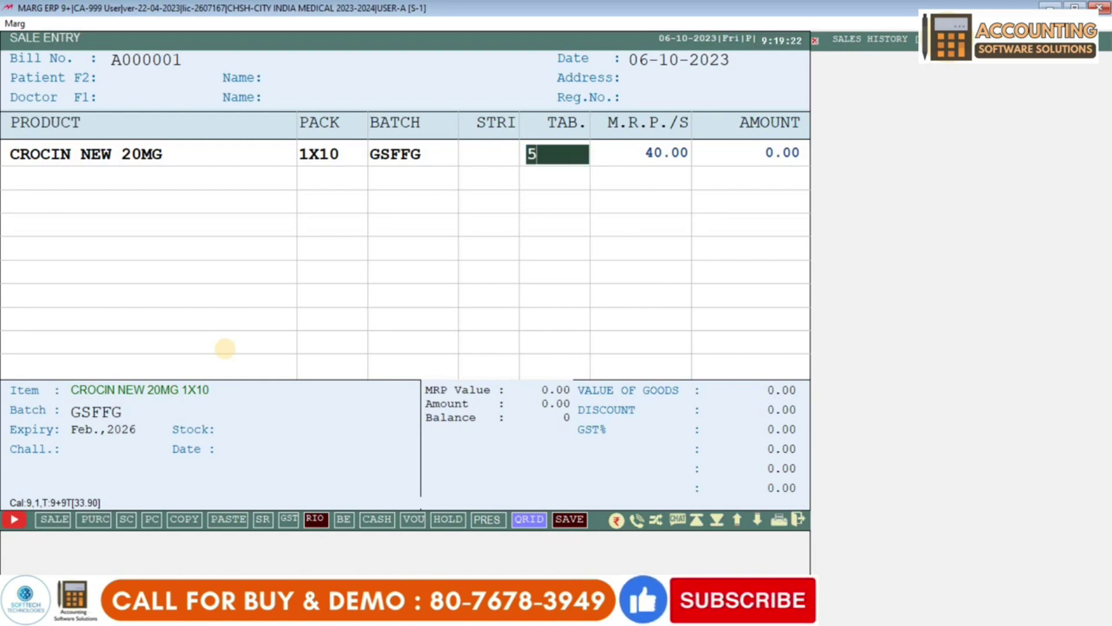
key(Return)
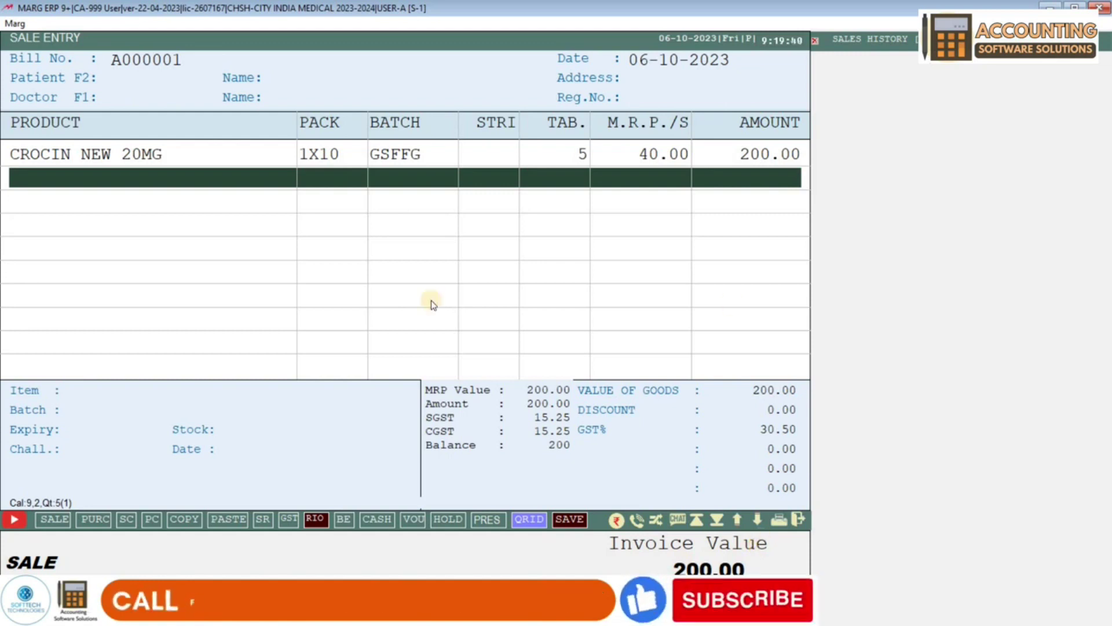
key(Escape)
key(y)
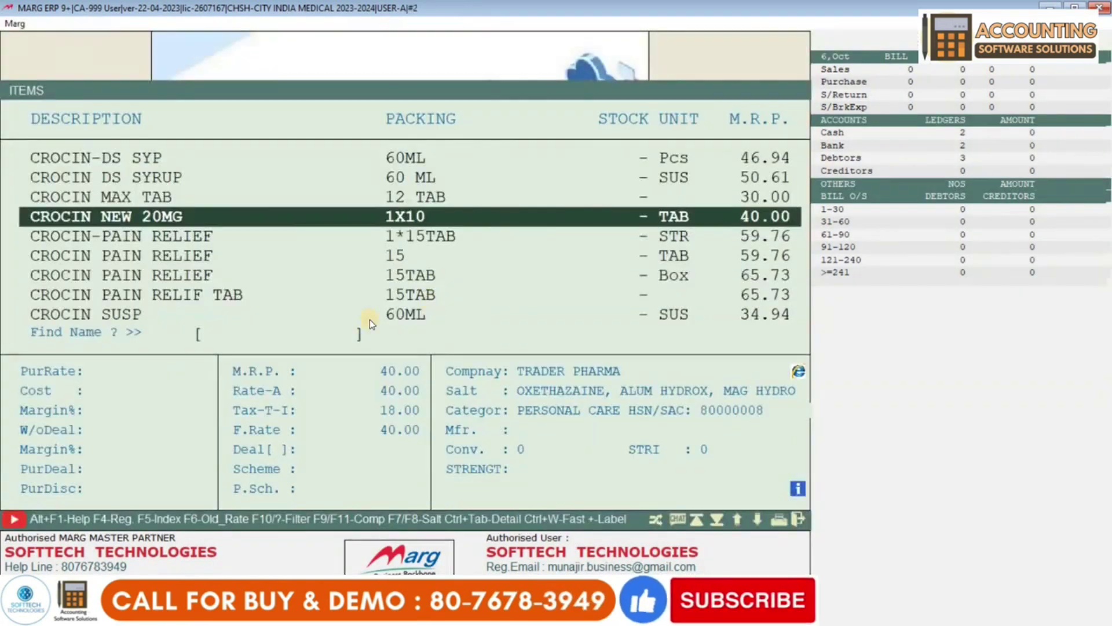
- Set CROCIN NEW 20MG's strip conversion to 10 for its 1X10 packing and save, accepting the conversion change
key(Return)
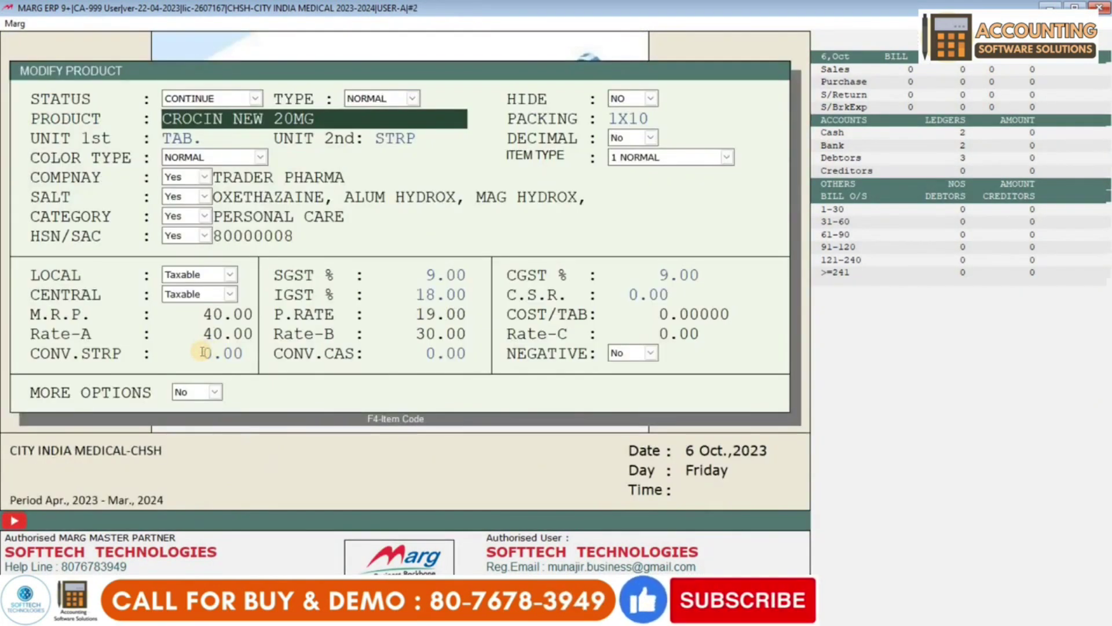
click(202, 352)
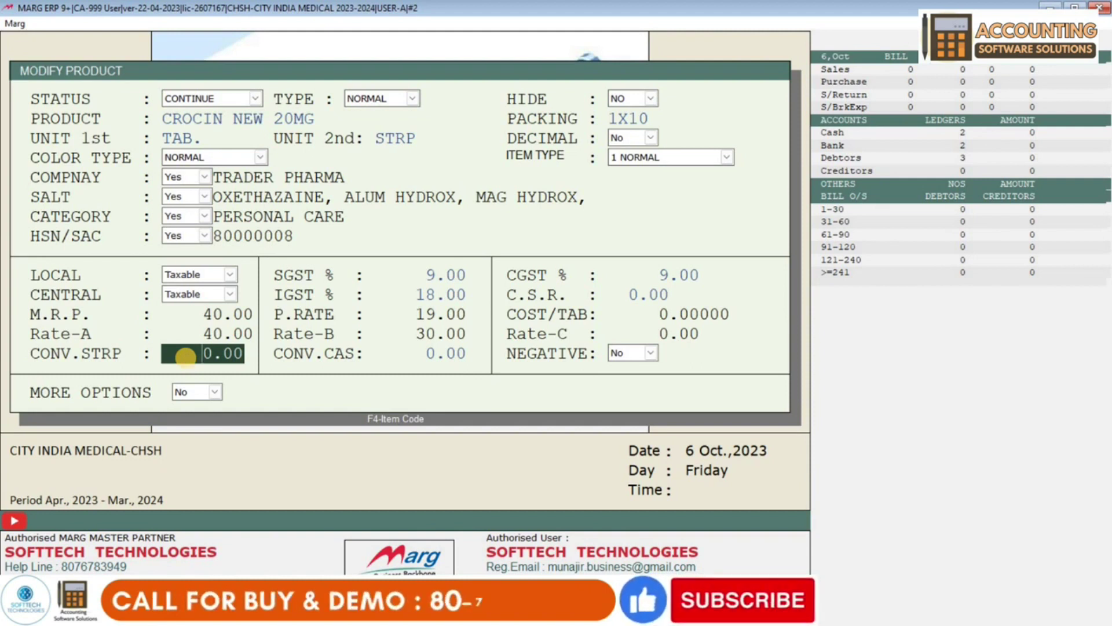
key(BackSpace)
key(BackSpace)
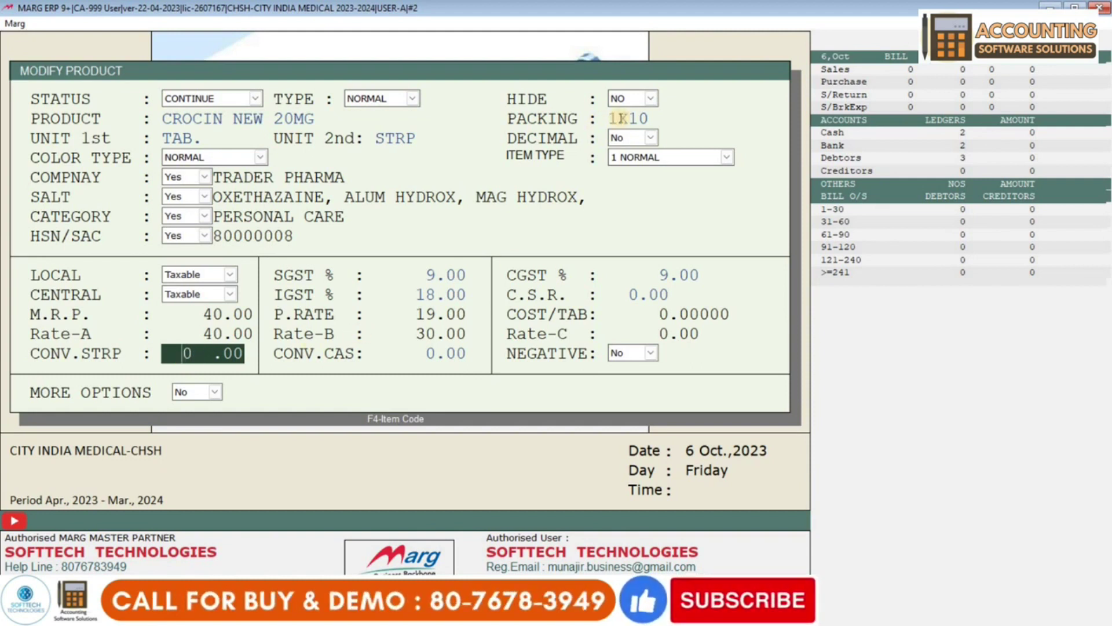
click(651, 118)
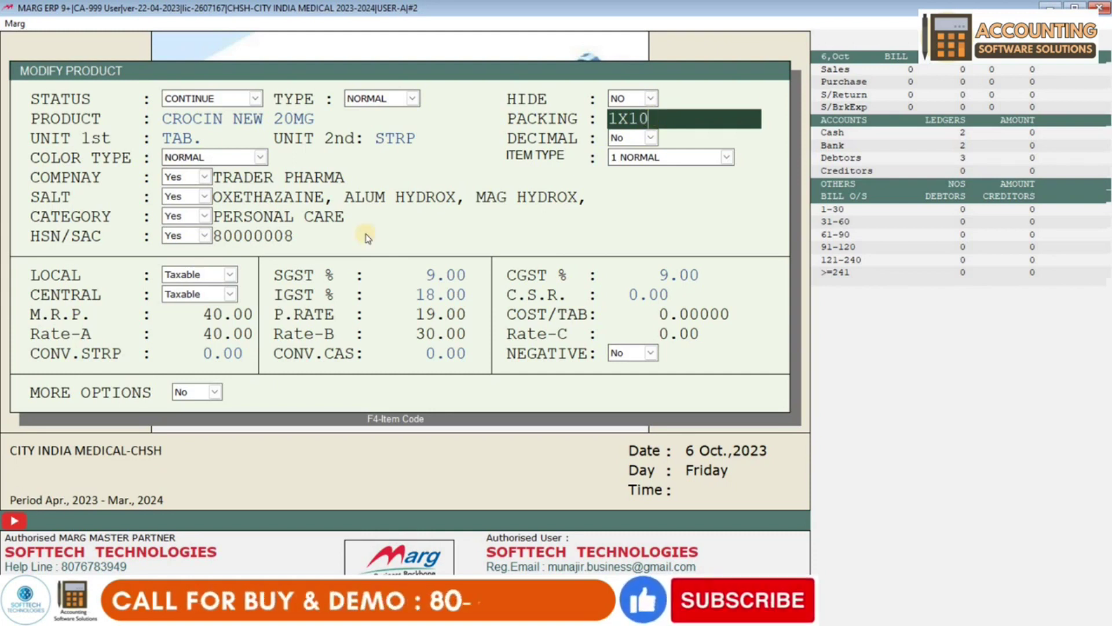
click(193, 355)
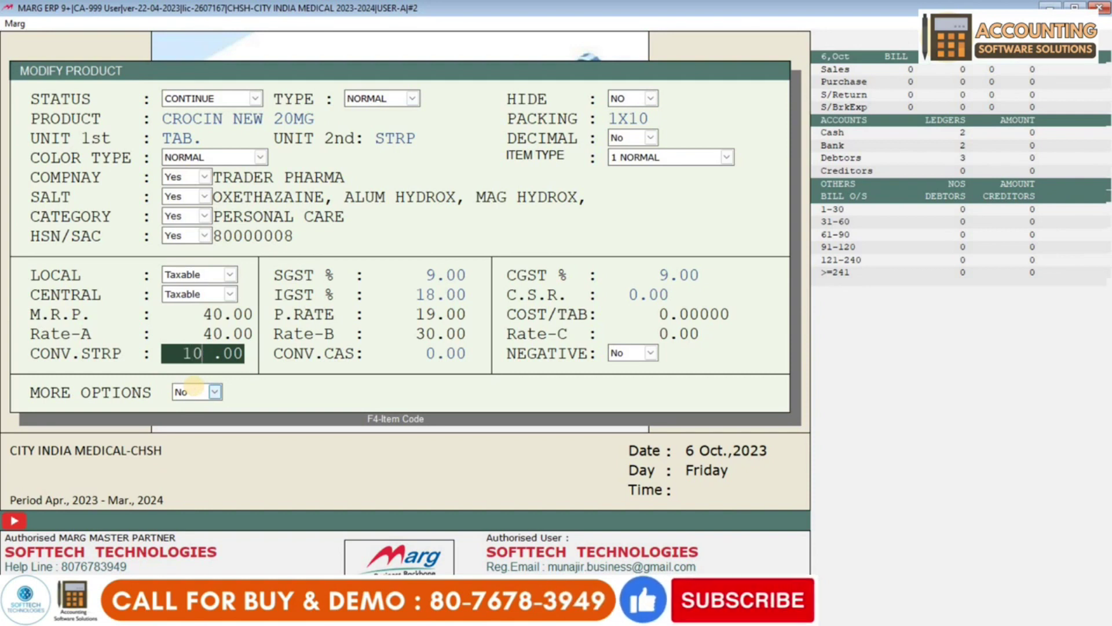
key(Return)
key(Return)
key(Return)
key(Return)
key(Return)
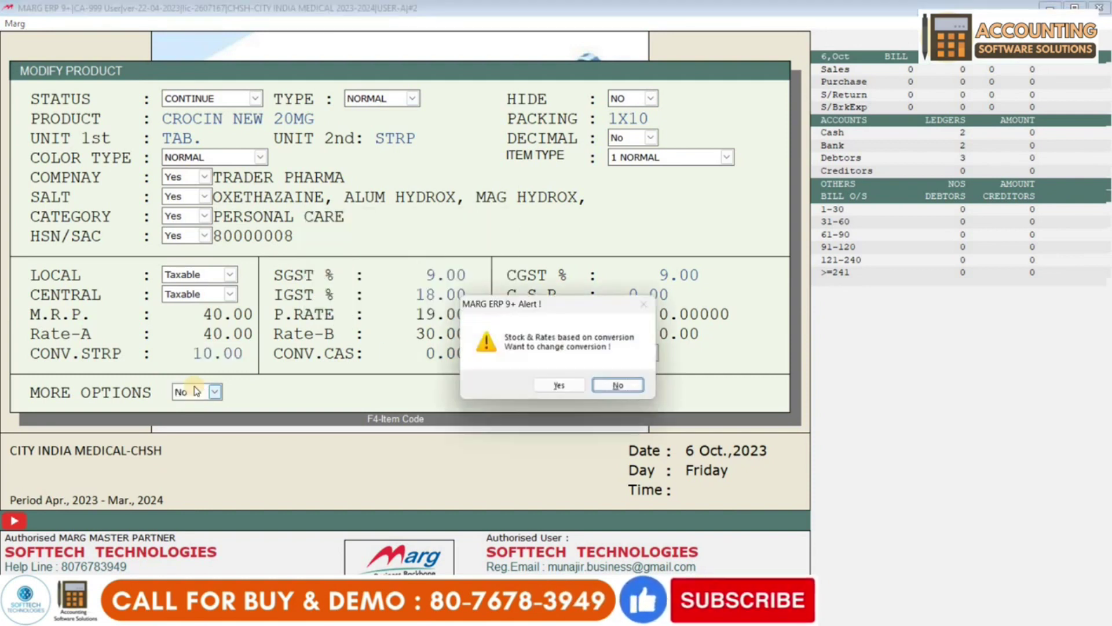
click(556, 387)
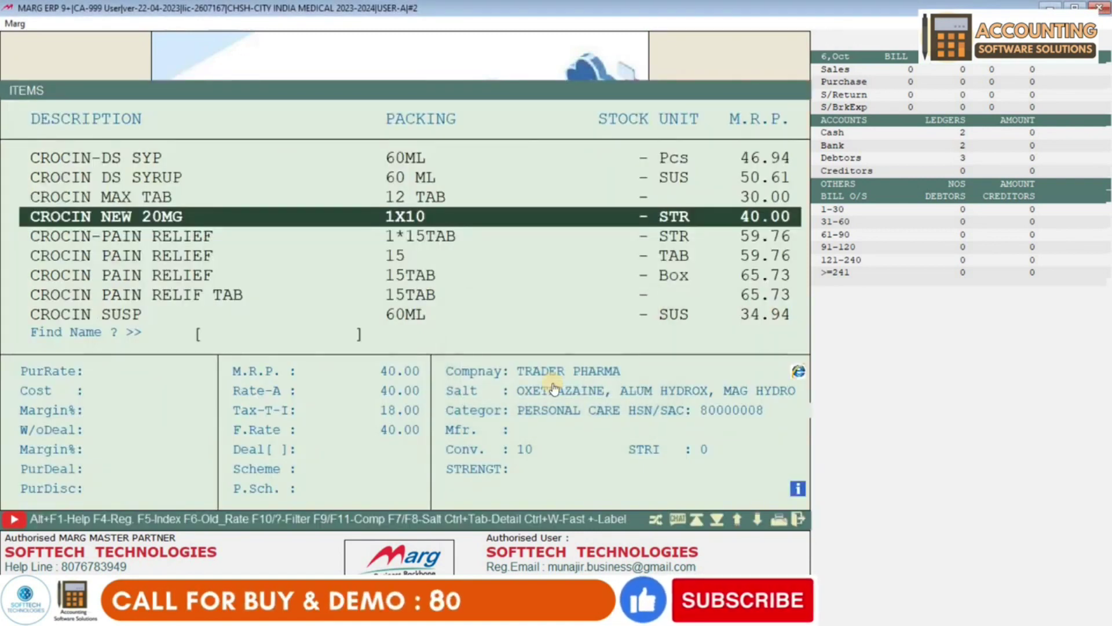
- Test-bill 5 tablets of CROCIN NEW 20MG at 20.00, then discard the bill unsaved
key(Escape)
key(Return)
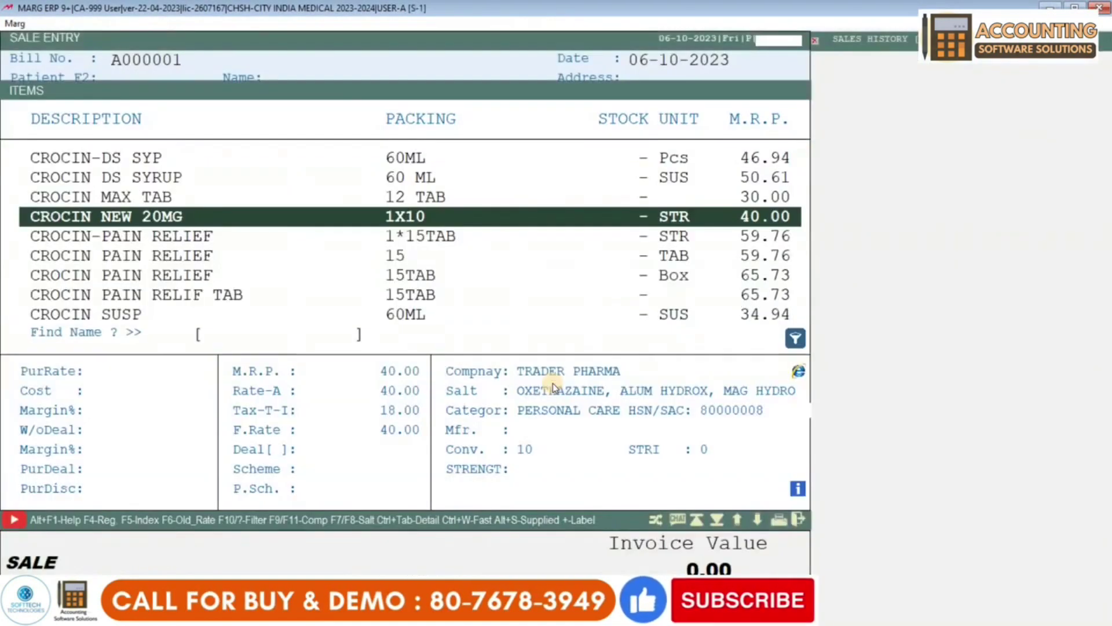
key(Return)
key(Return)
key(Return)
key(Return)
key(Return)
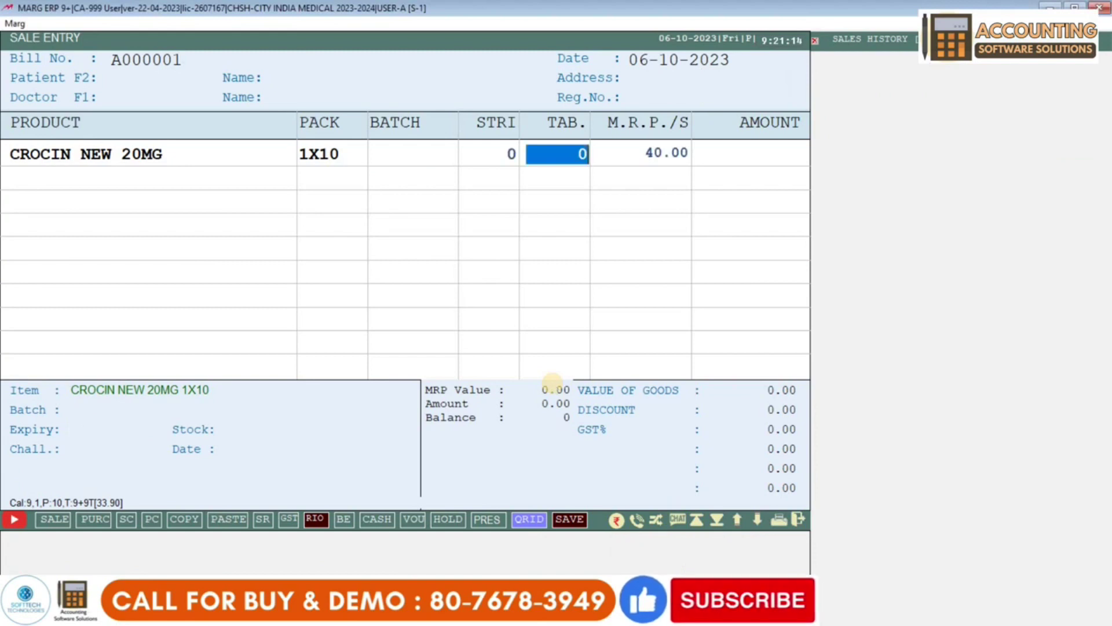
key(Up)
key(Return)
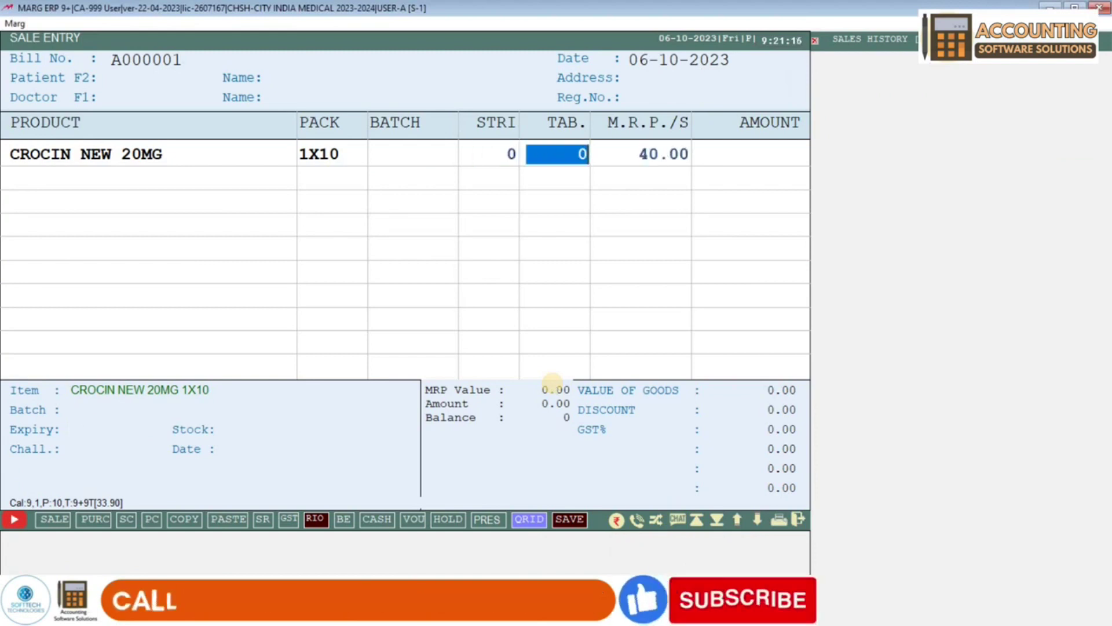
text(5)
key(Return)
key(Return)
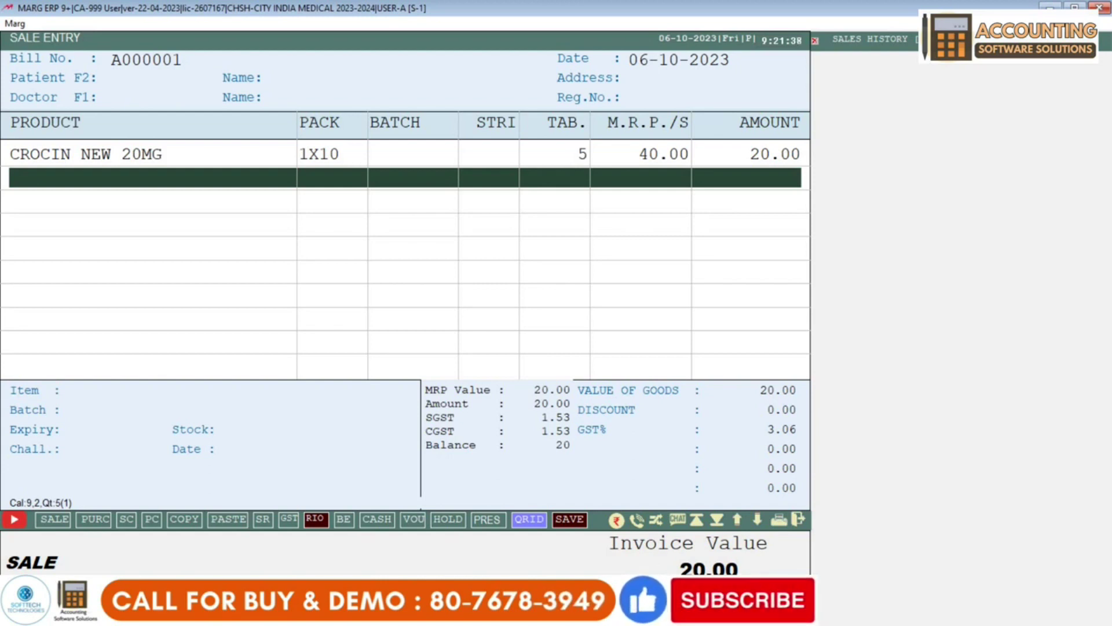
key(Escape)
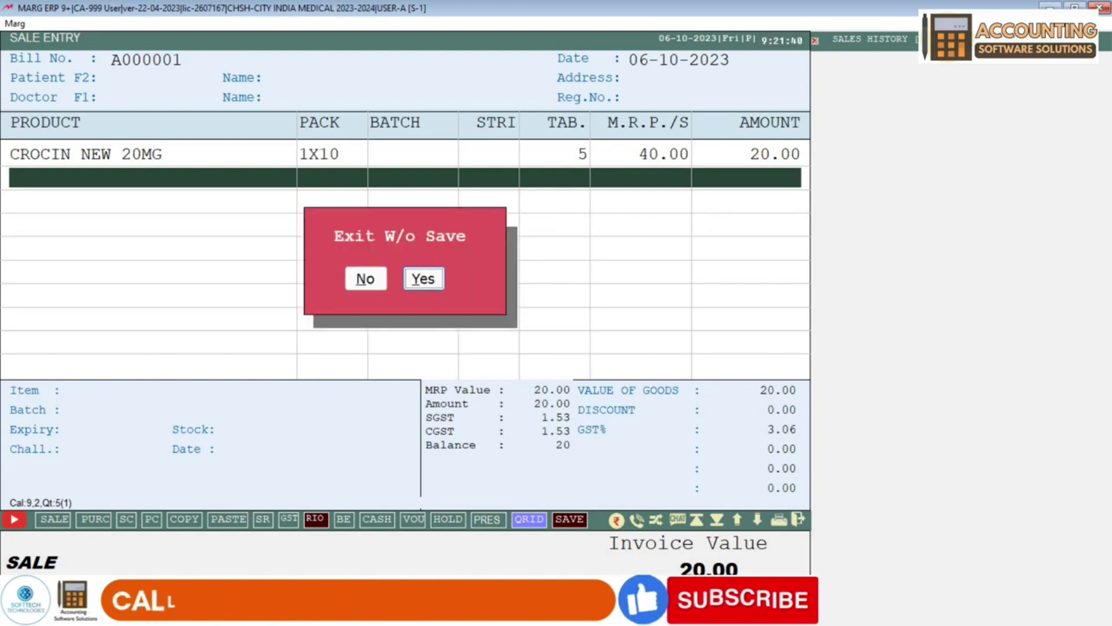
key(y)
key(Escape)
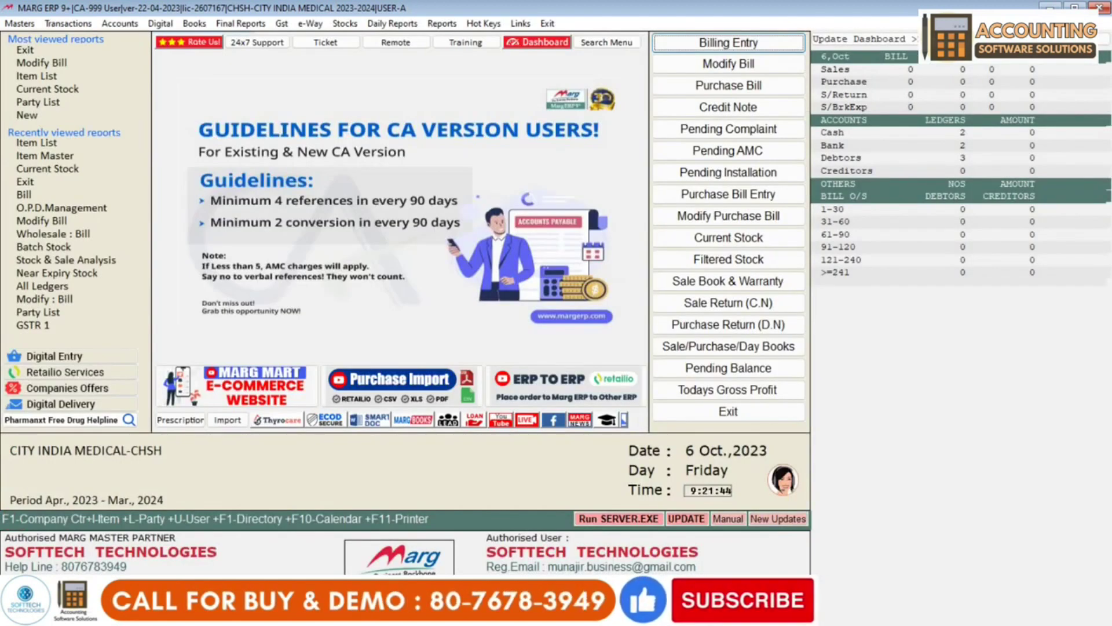
- Inspect CROCIN DS SYRUP's conversion in the items list and exit without saving
key(ctrl+i)
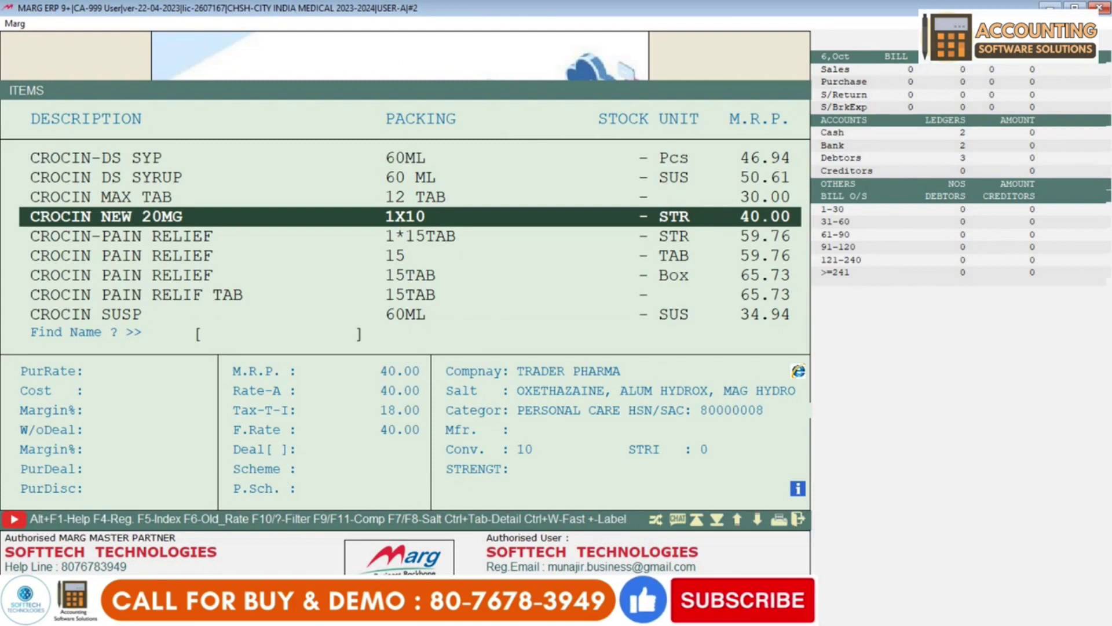
key(Up)
key(Up)
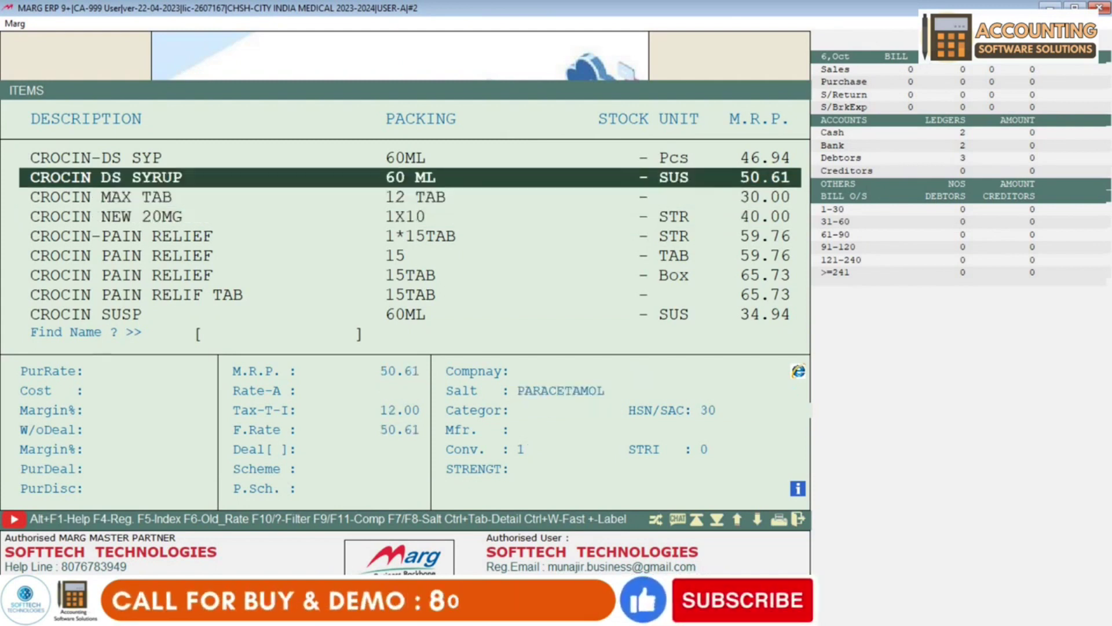
key(Return)
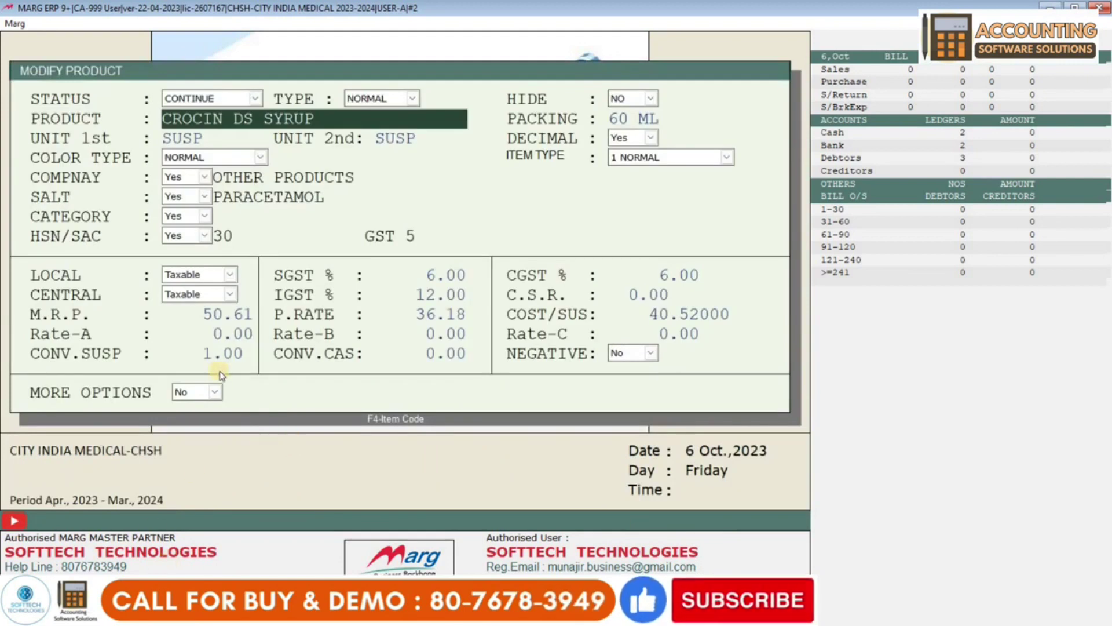
click(214, 355)
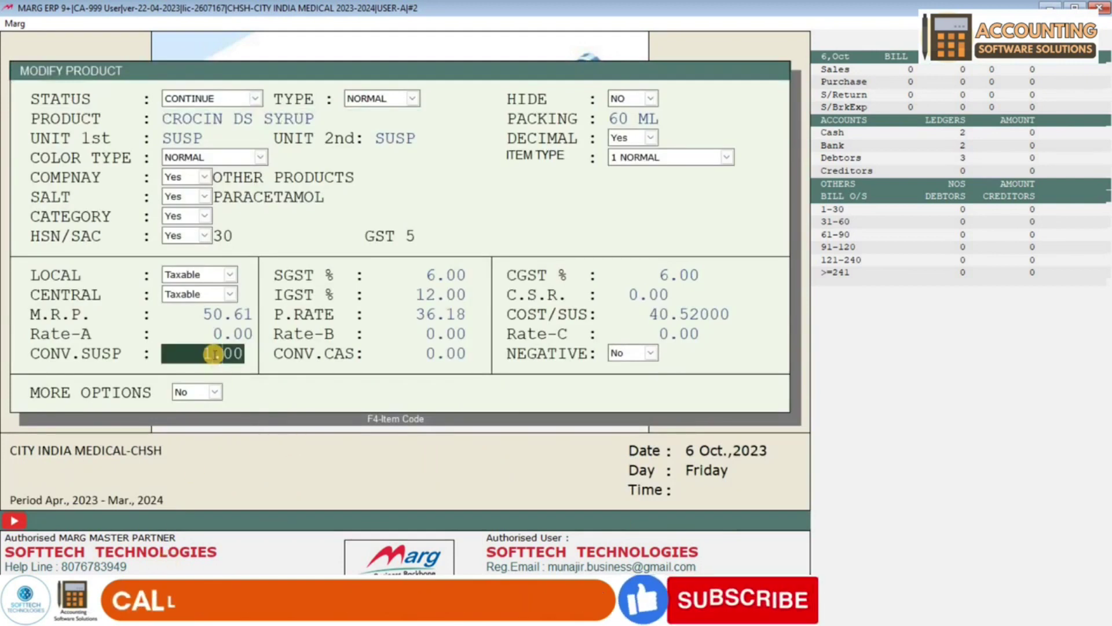
key(Escape)
key(Return)
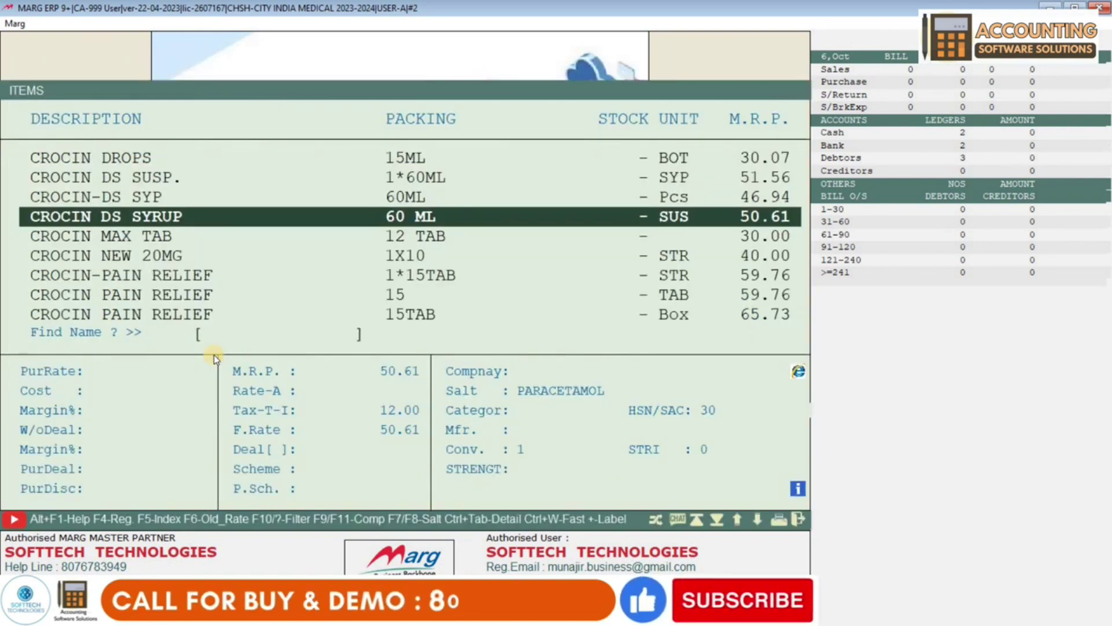
- Open CROCIN NEW 20MG in Modify Product
key(Down)
key(Down)
key(Down)
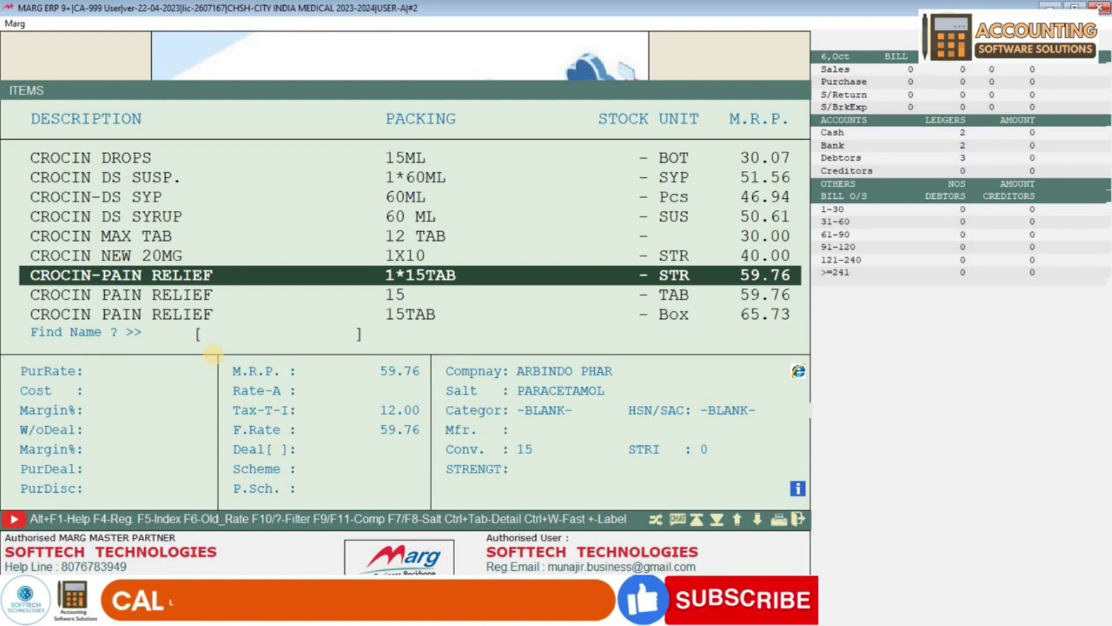
key(Up)
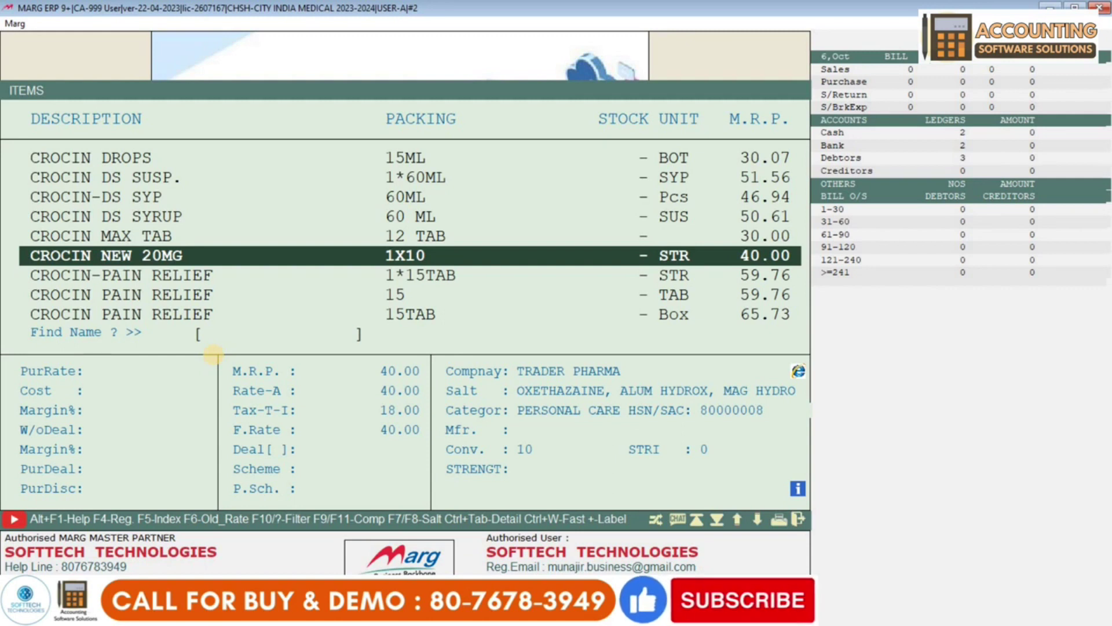
key(Return)
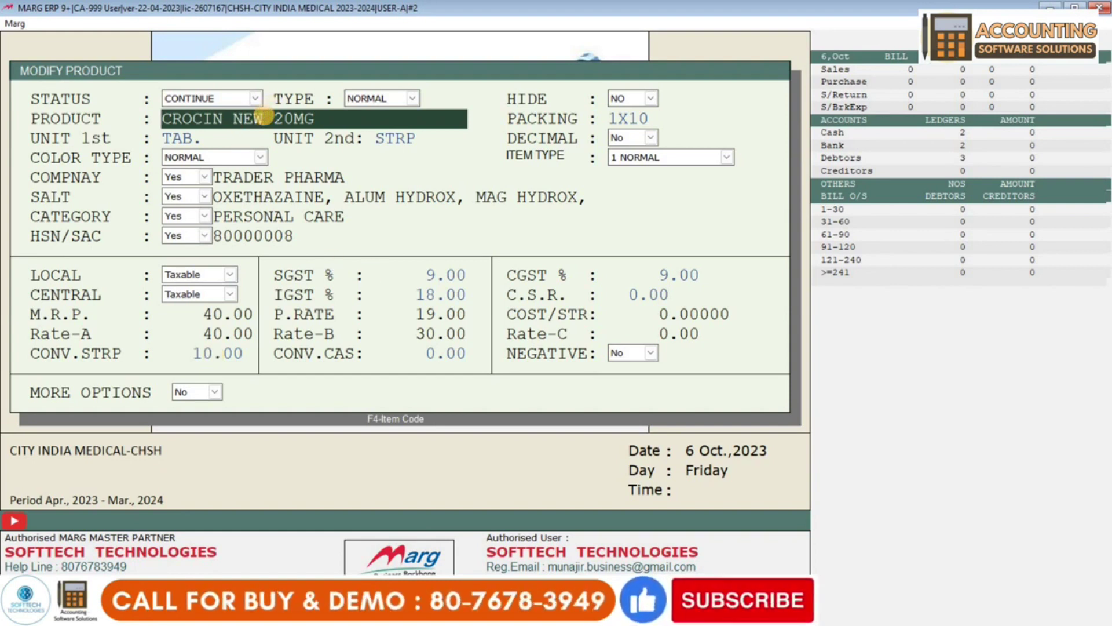
- Rename CROCIN NEW 20MG to CROCIN CRO 20MG and save the change
key(BackSpace)
key(BackSpace)
key(BackSpace)
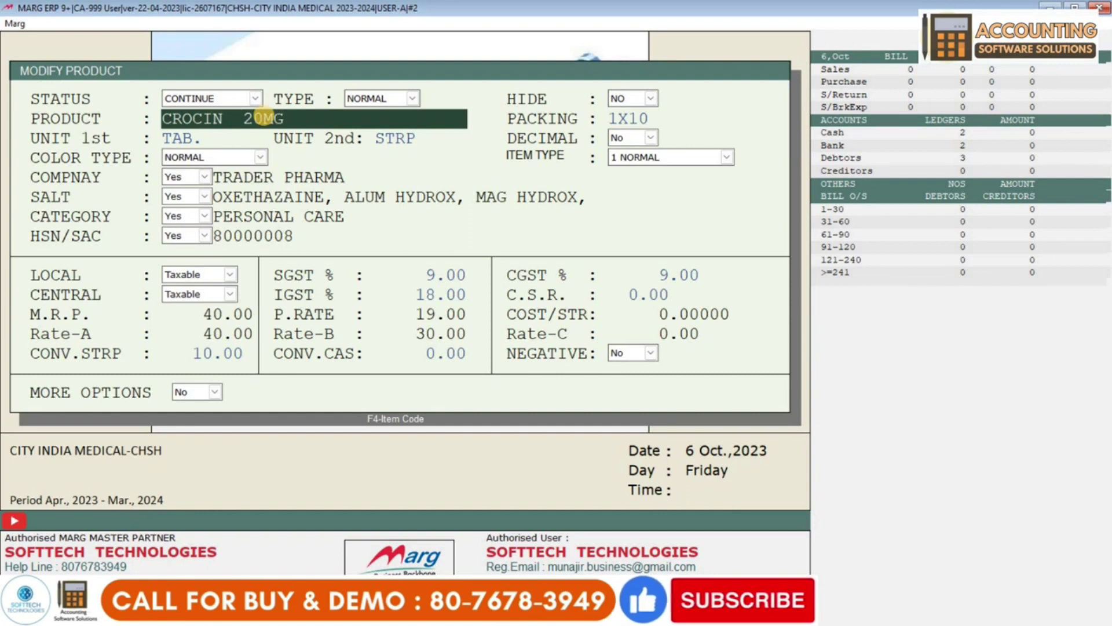
text(CRO)
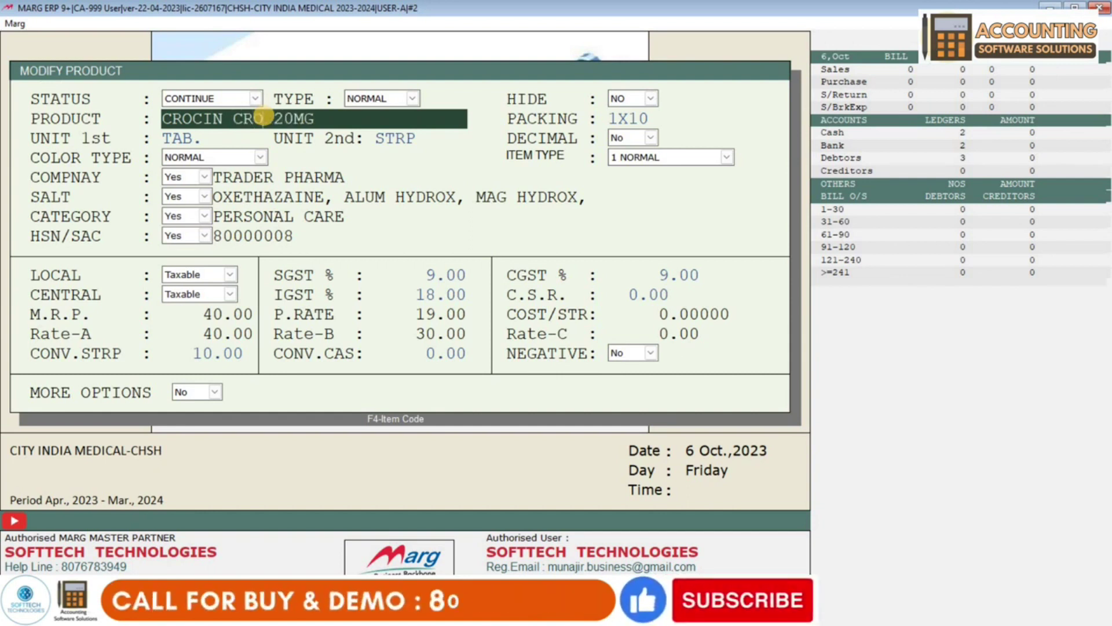
key(Return)
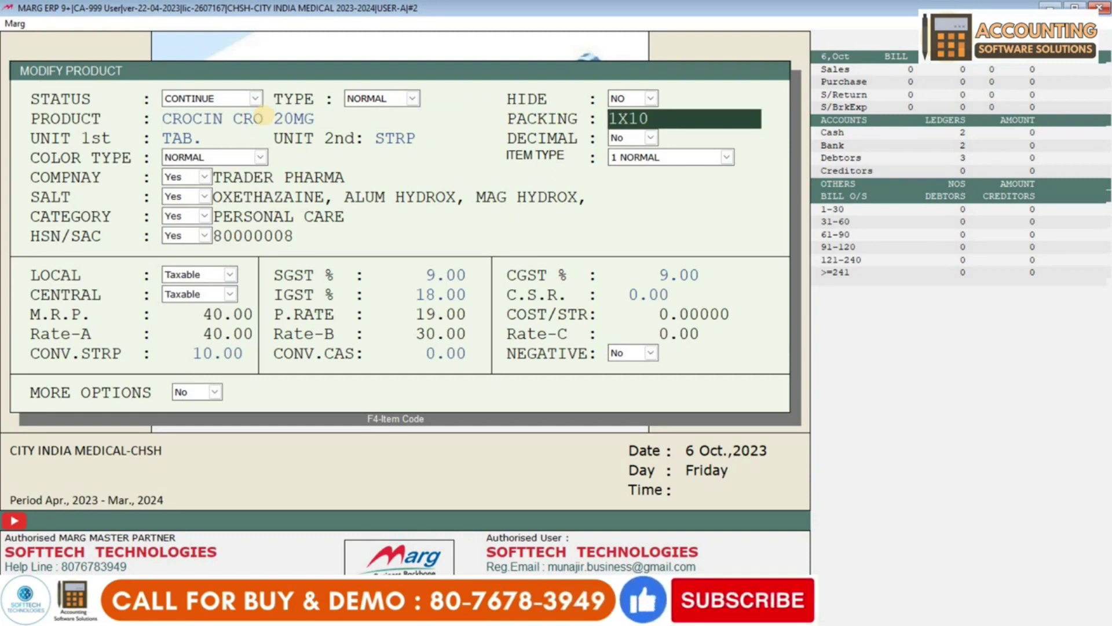
key(Return)
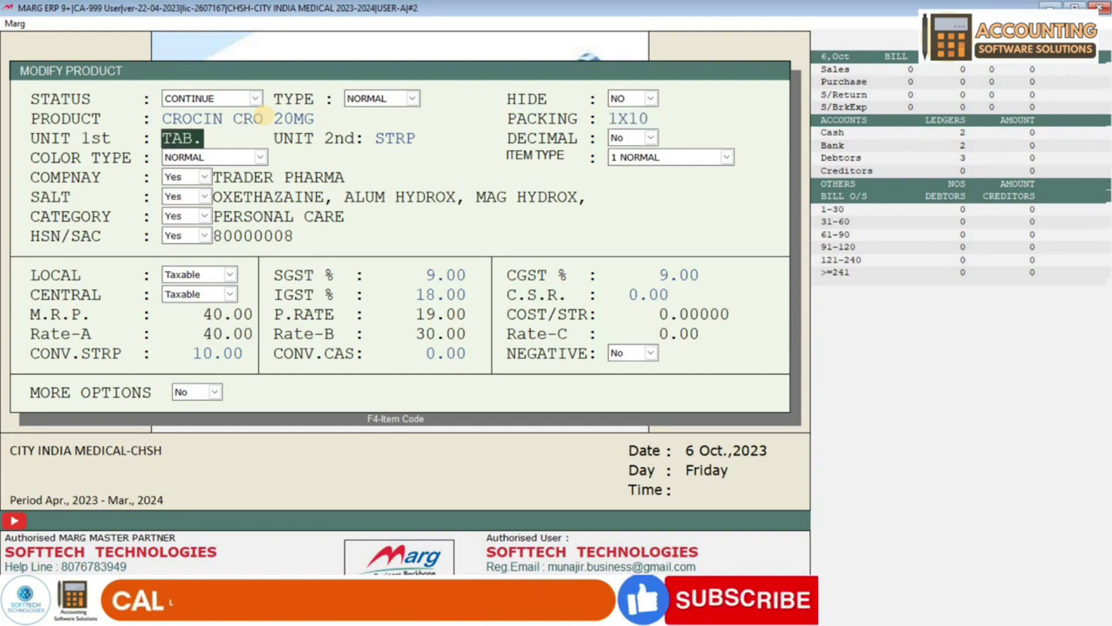
key(Return)
key(Return)
key(Return)
key(Return)
key(Return)
key(Return)
key(Return)
key(Return)
key(Return)
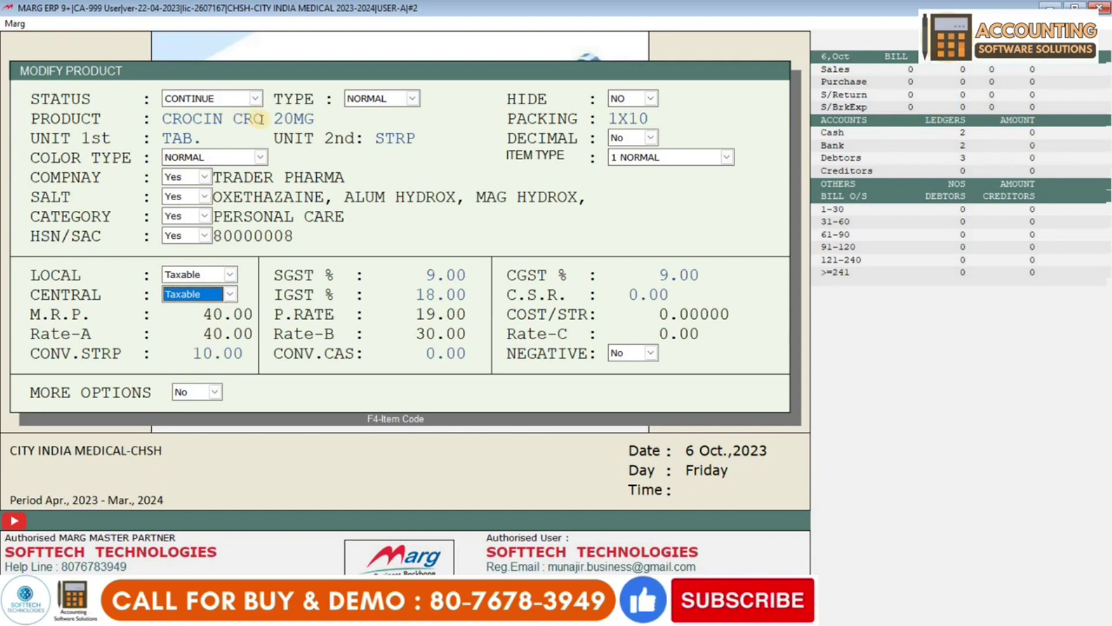
click(259, 119)
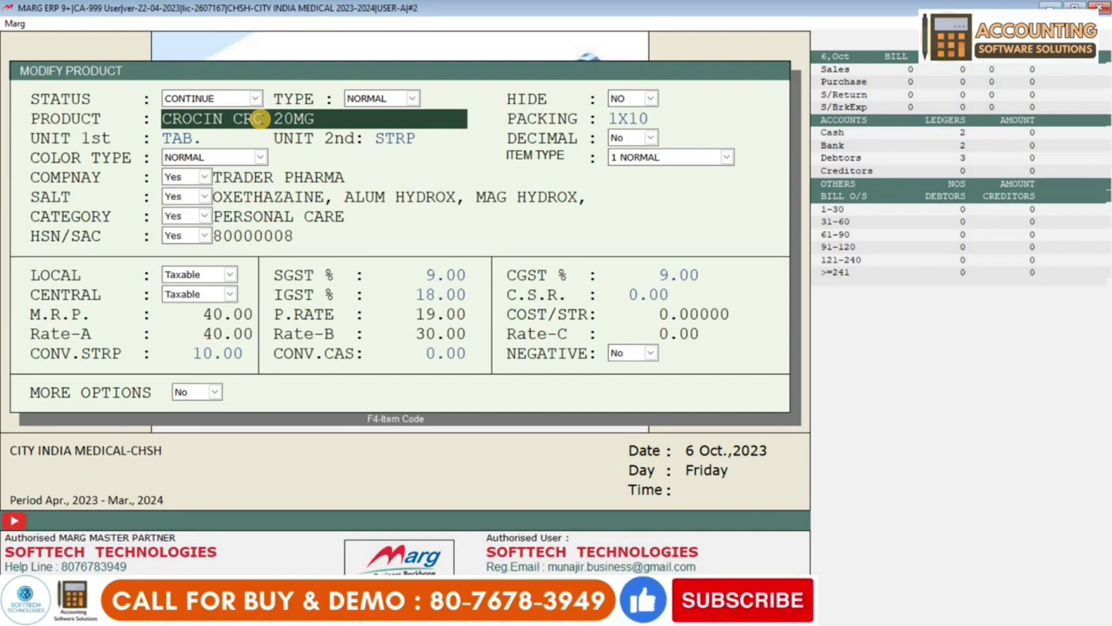
key(Escape)
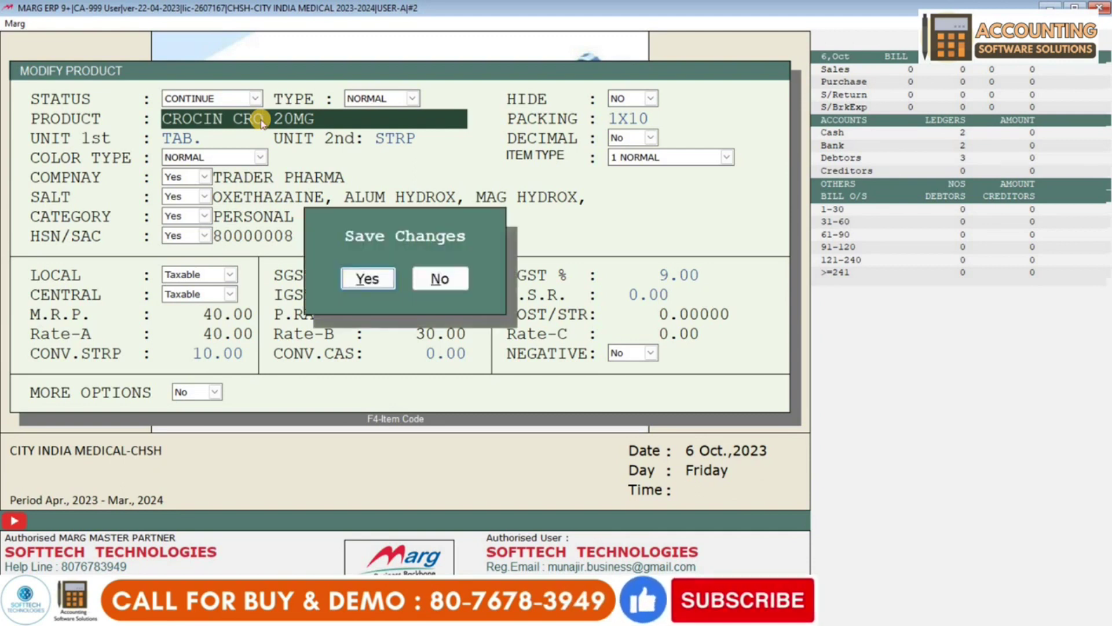
key(Return)
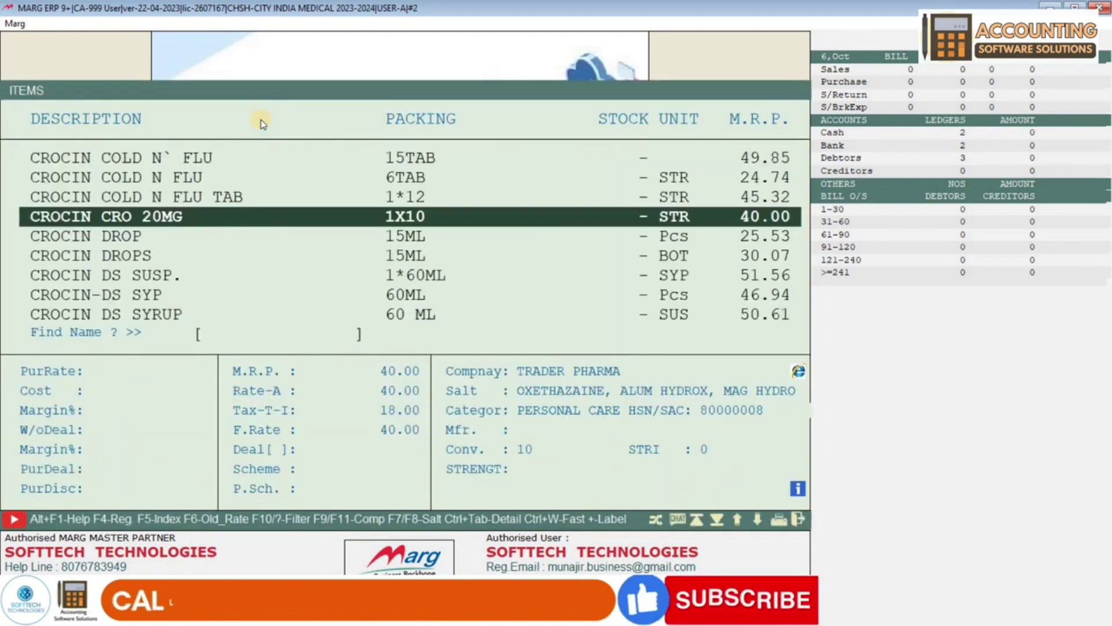
- Select CROCIN CRO 20MG in the items list and reopen it in Modify Product
key(Up)
key(Down)
key(Down)
key(Up)
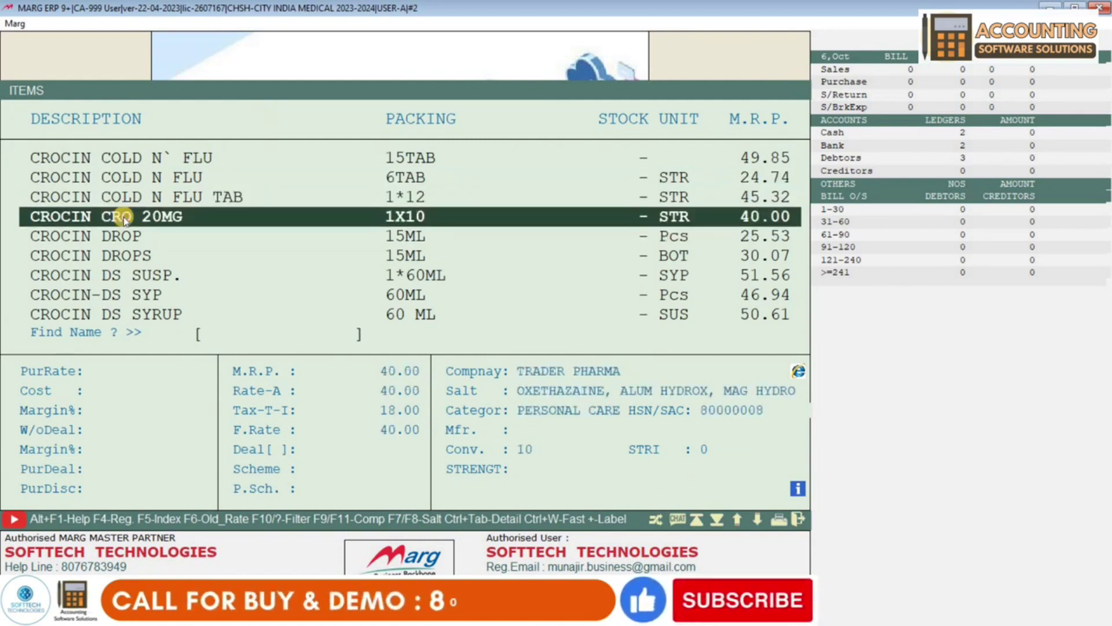
click(106, 216)
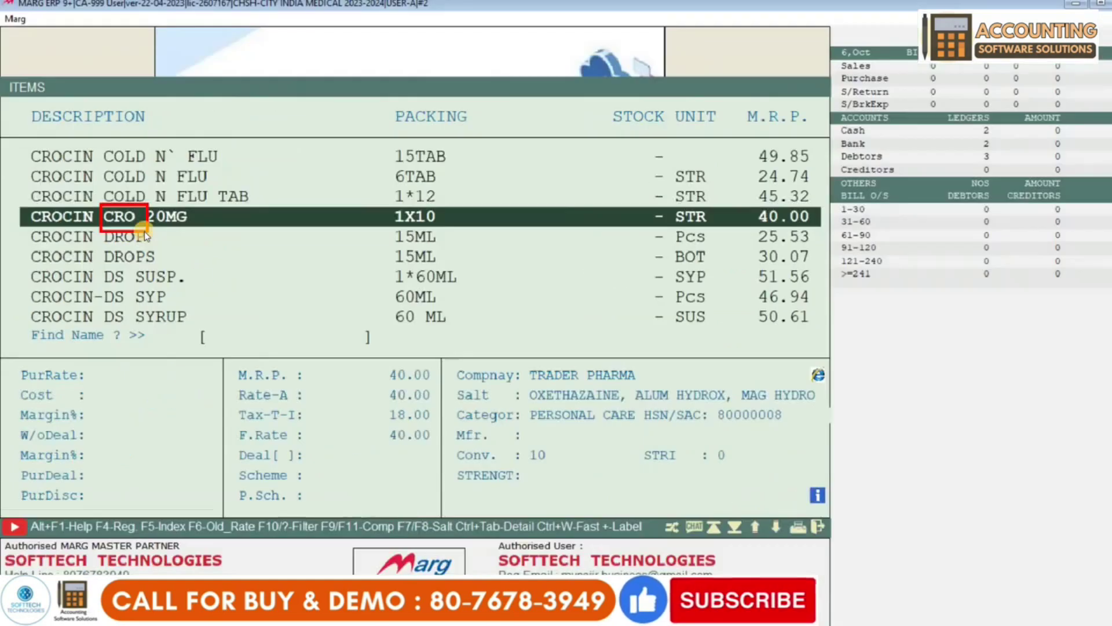
key(Down)
key(Up)
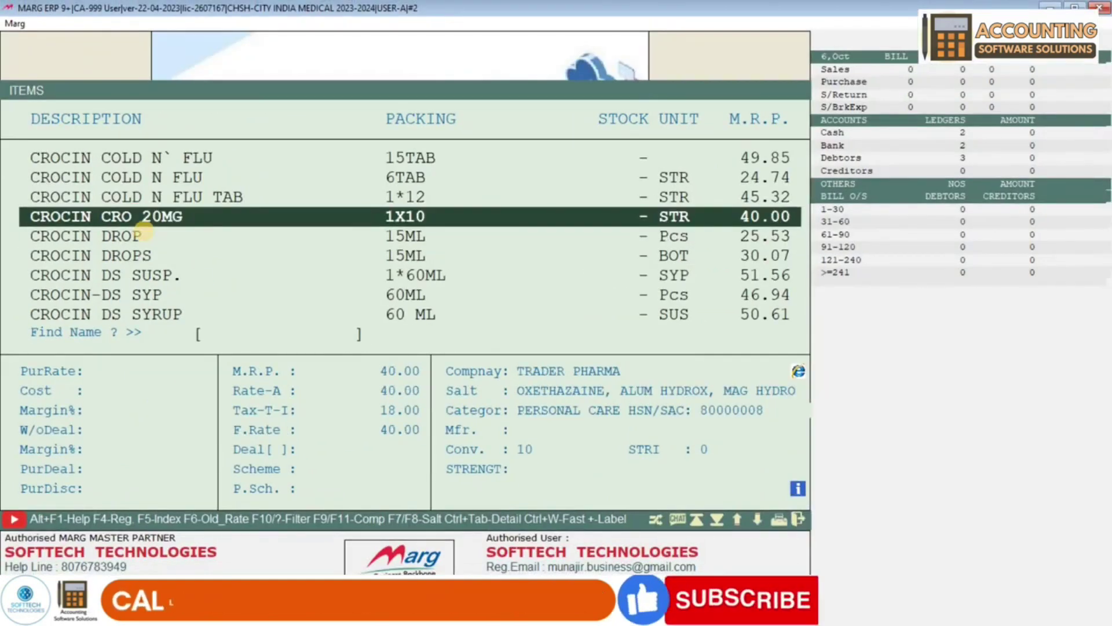
key(Return)
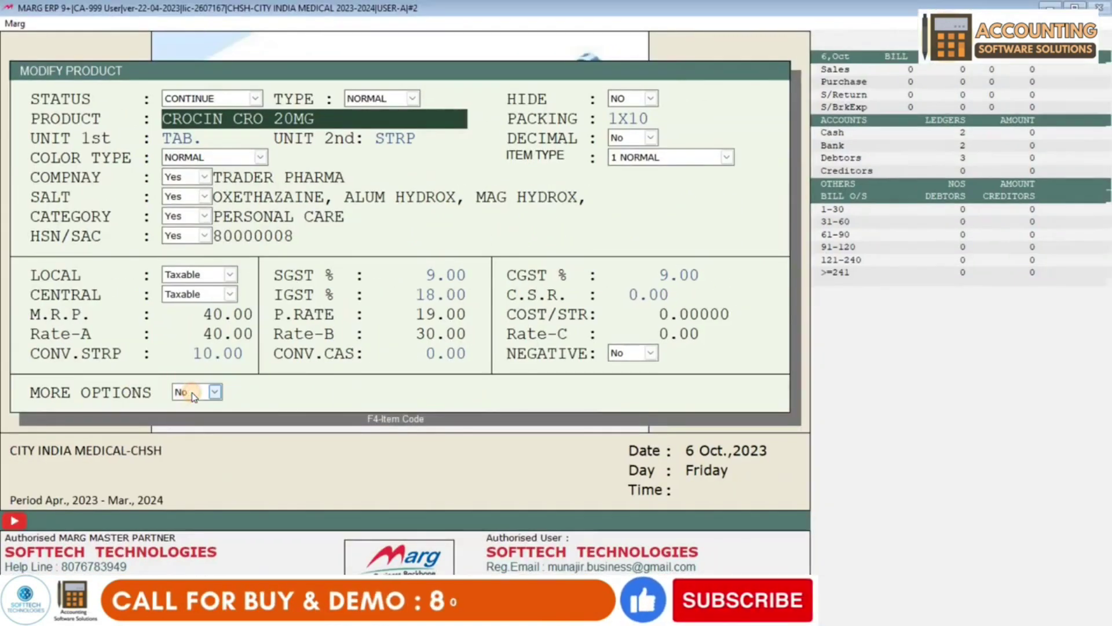
- Set MORE OPTIONS to Yes for CROCIN CRO 20MG
click(346, 399)
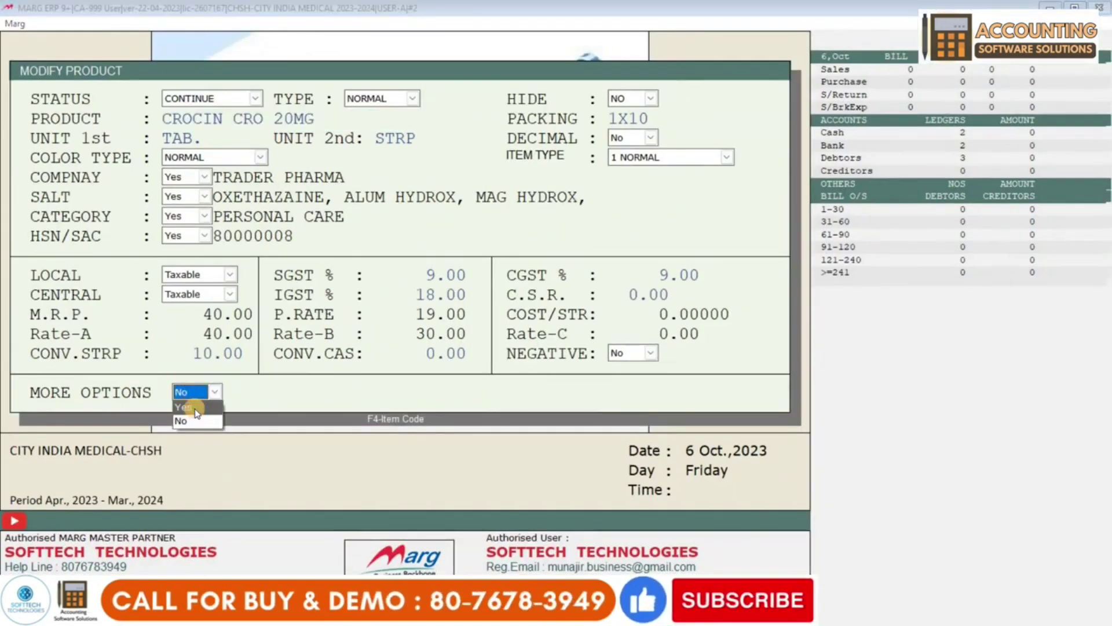
click(196, 408)
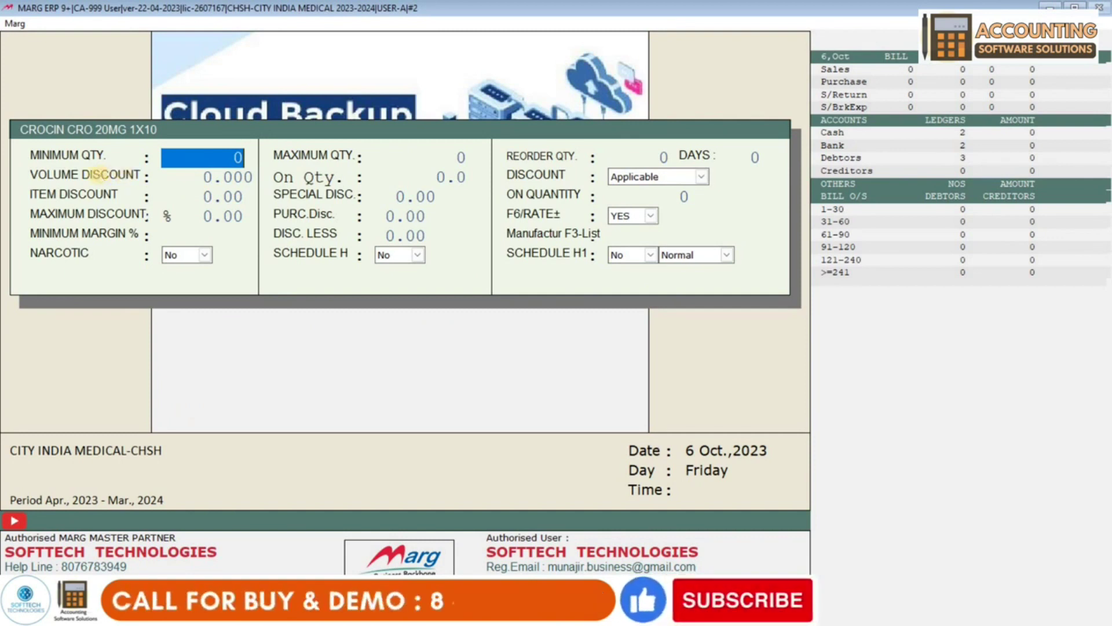
- Enter minimum qty 20, maximum qty 25, reorder qty 40 and a 7-day reorder period
text(20)
key(Return)
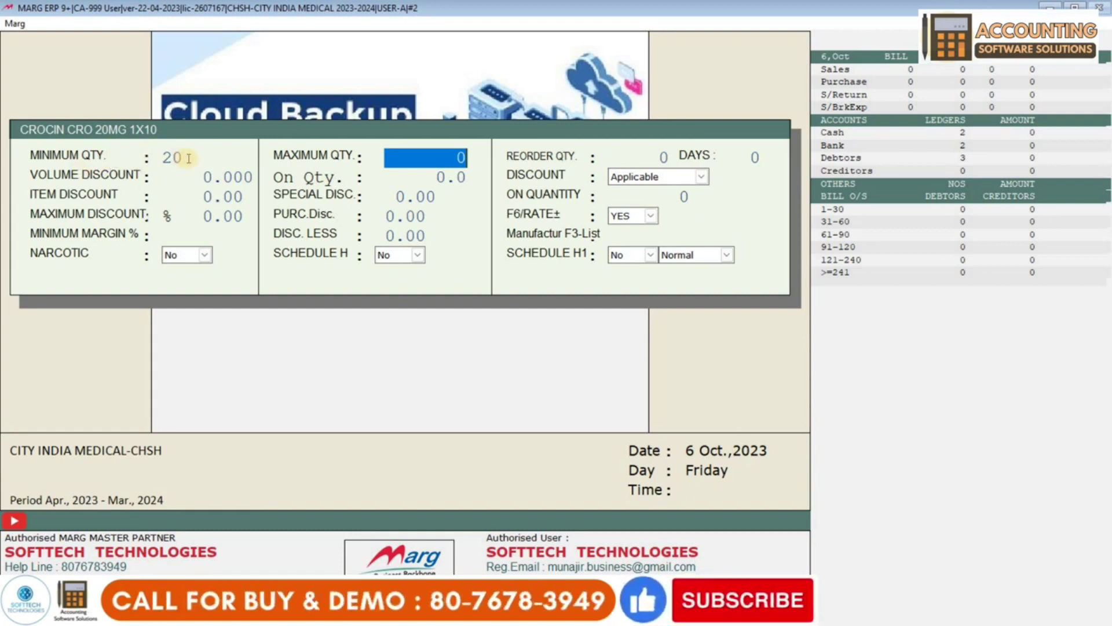
text(2)
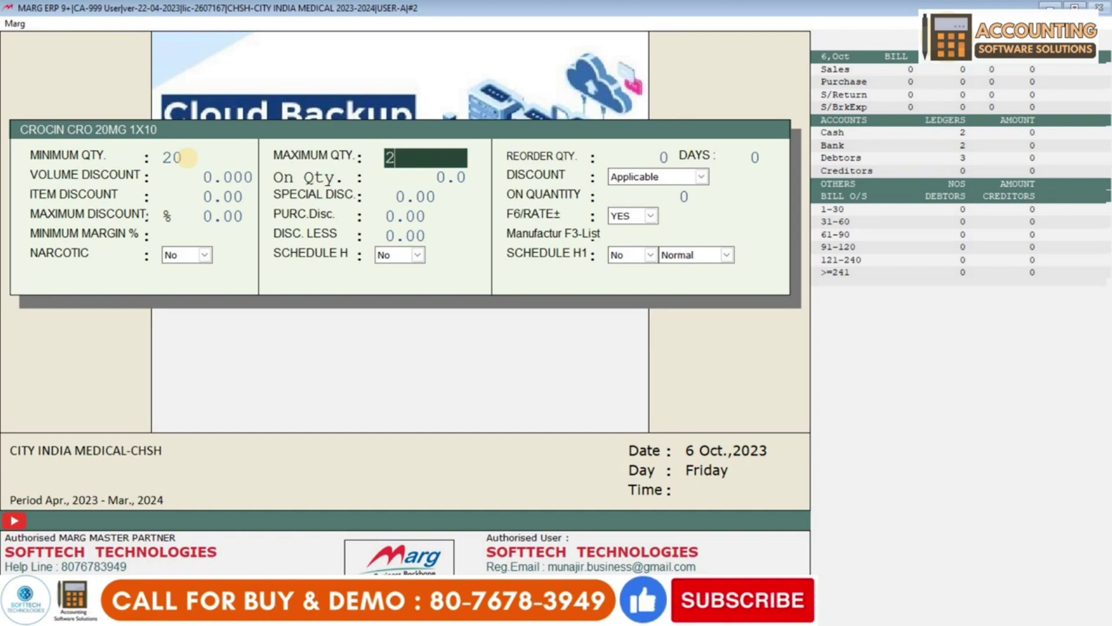
text(5)
key(Return)
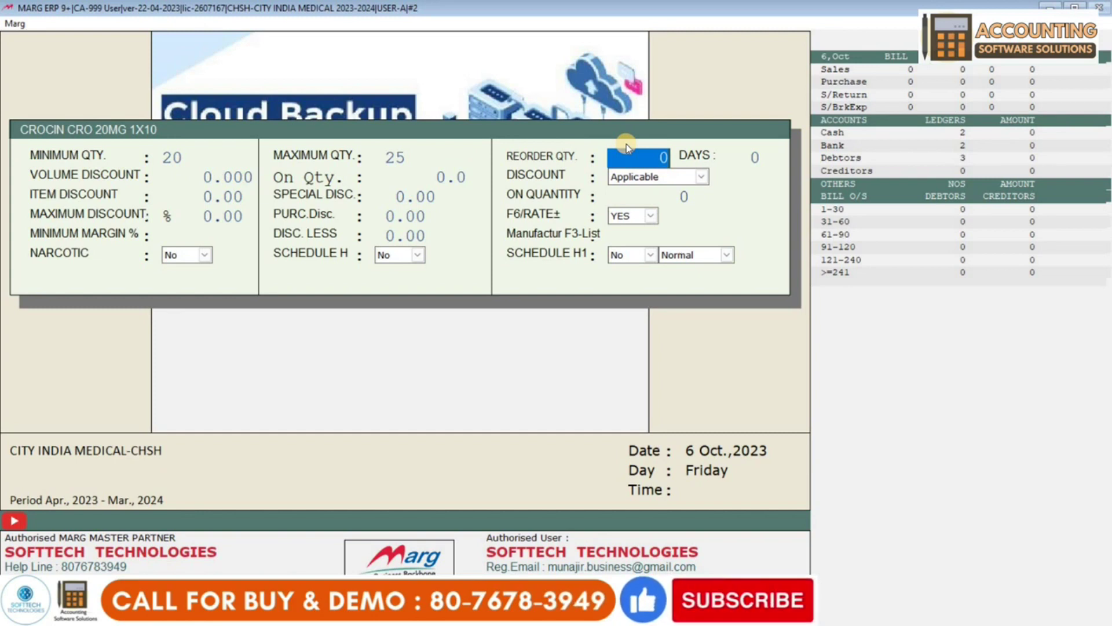
text(4)
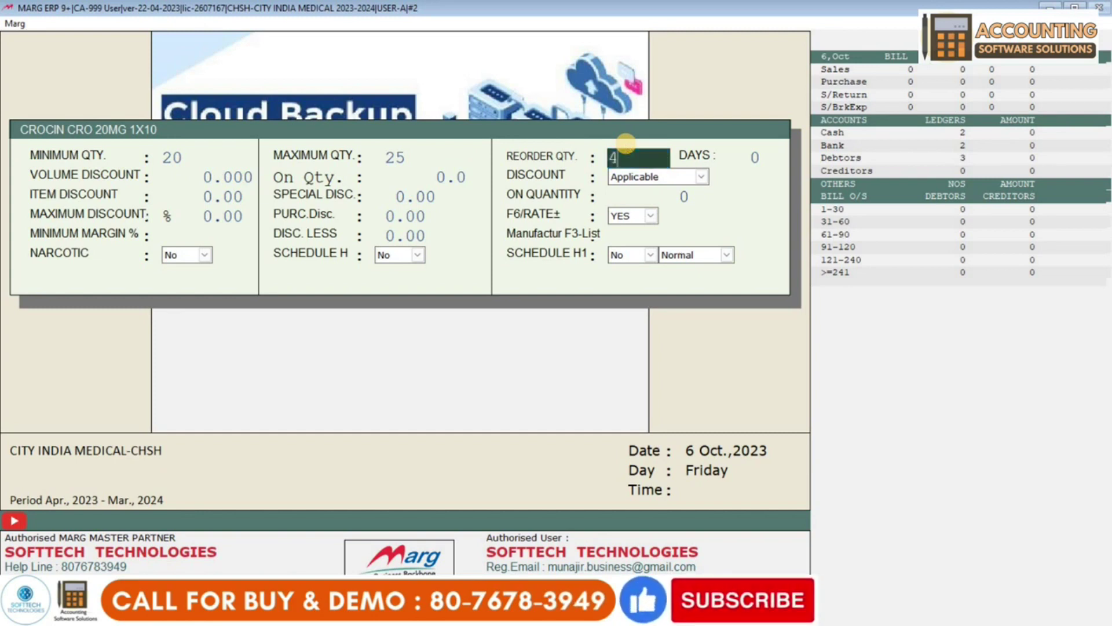
key(Return)
text(7)
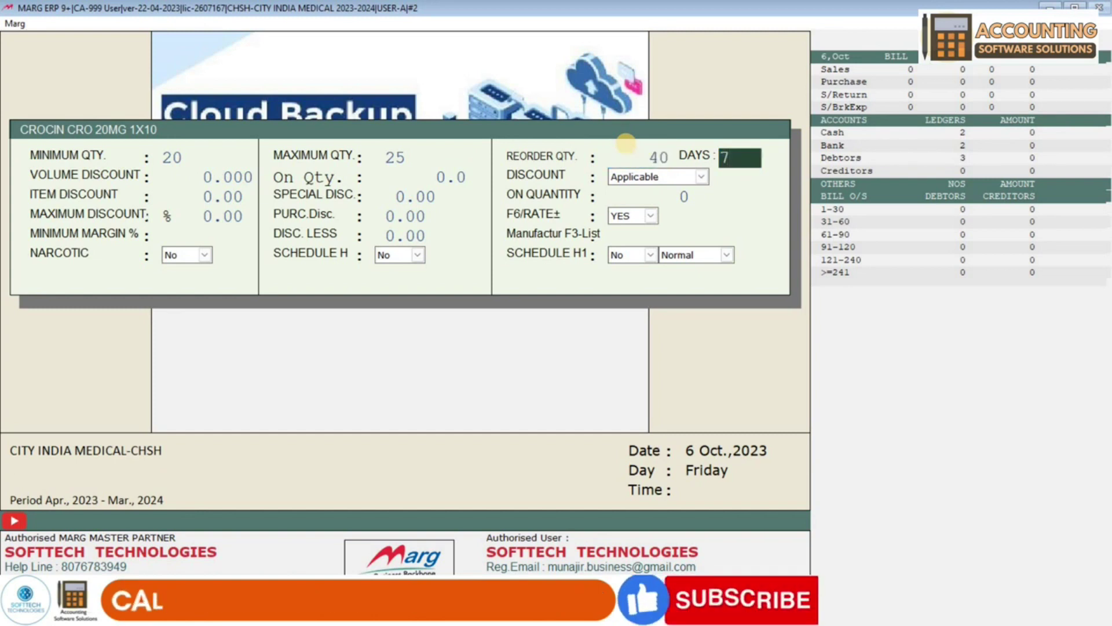
key(Return)
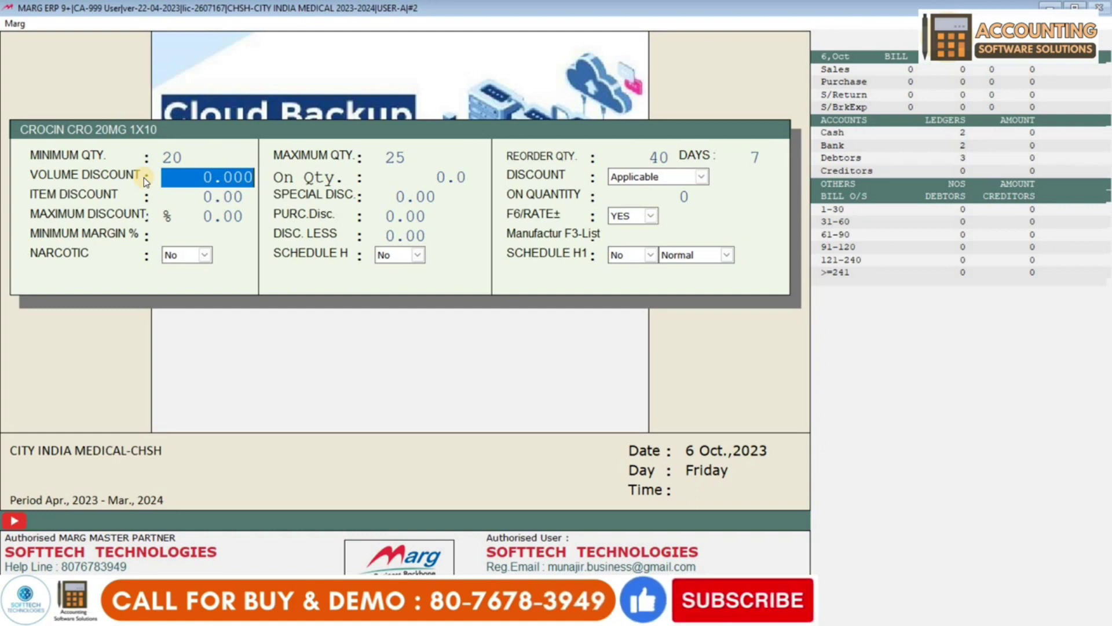
- Set volume discount 10 on qty 5, with the discount kept Applicable
text(2 .)
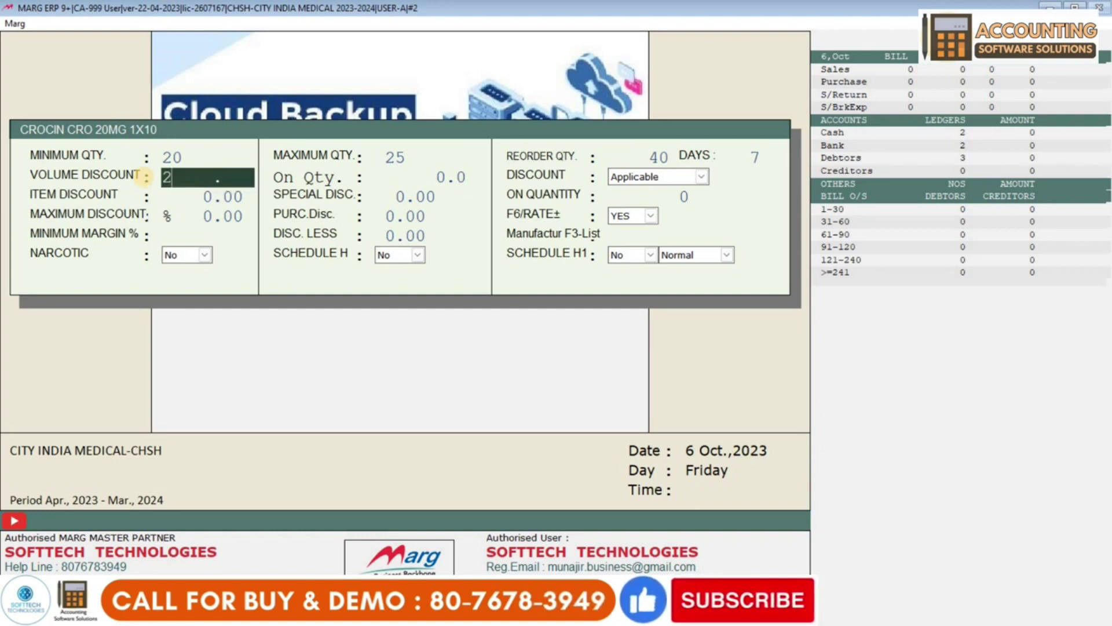
key(Return)
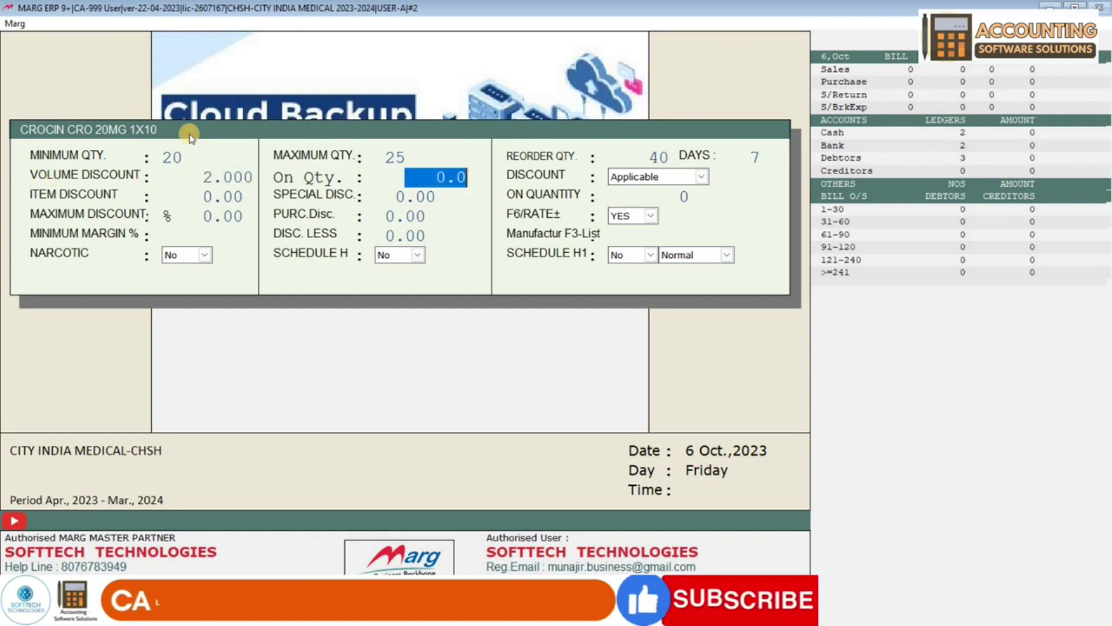
click(201, 180)
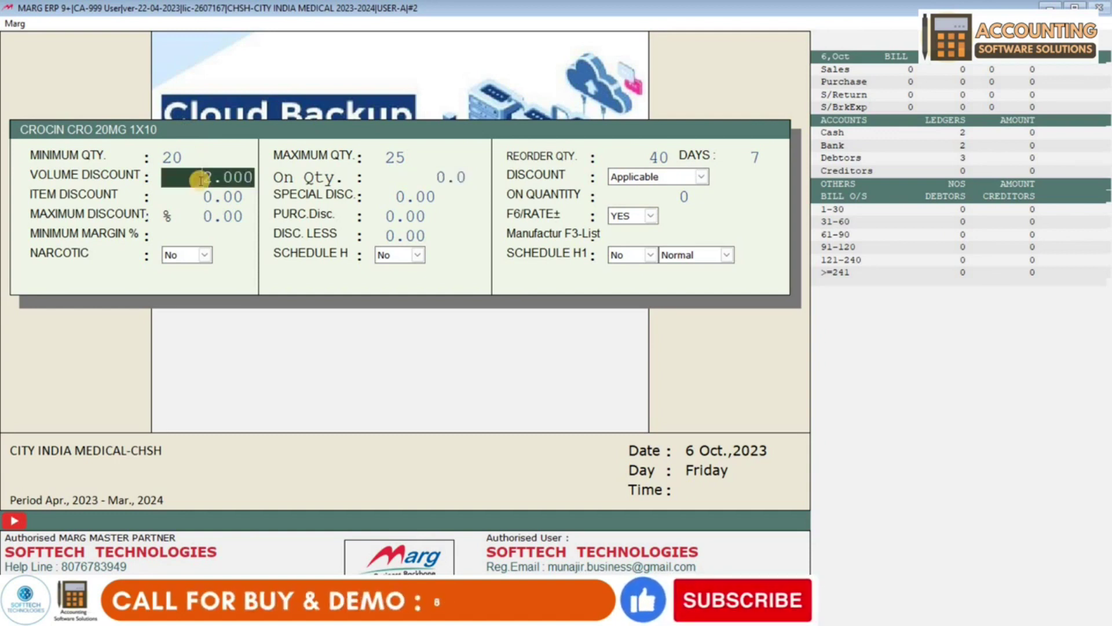
text(10     .)
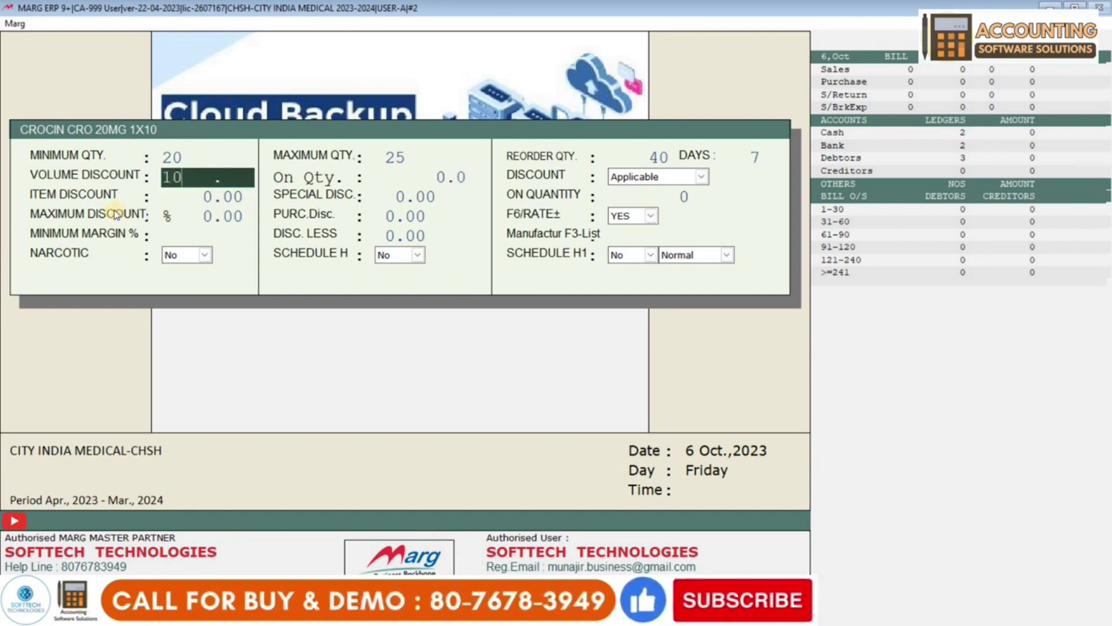
key(Return)
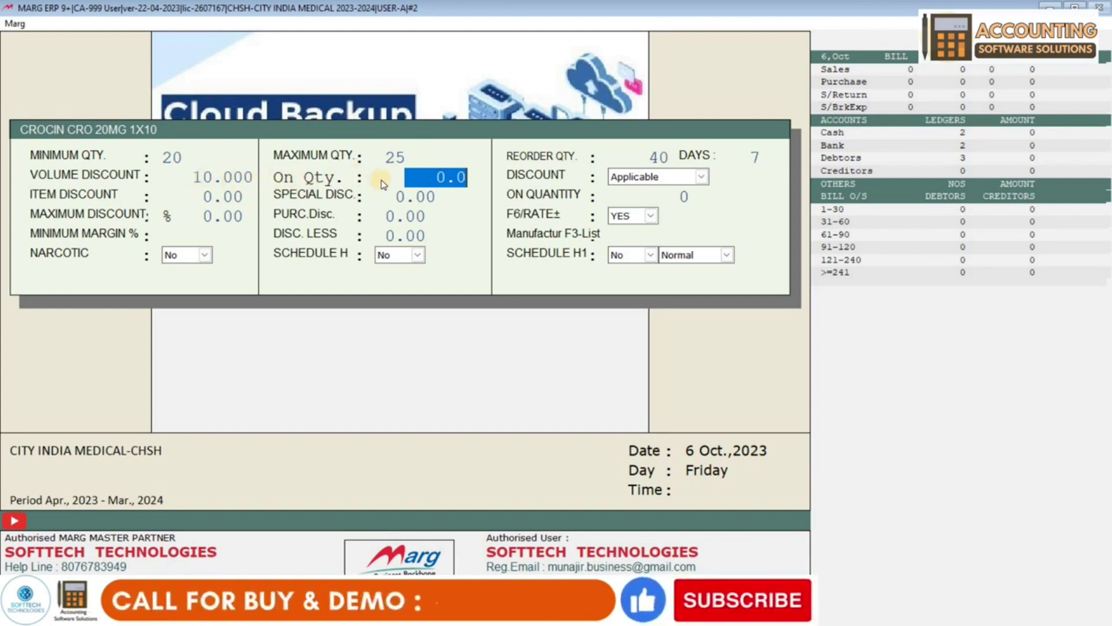
text(5 .)
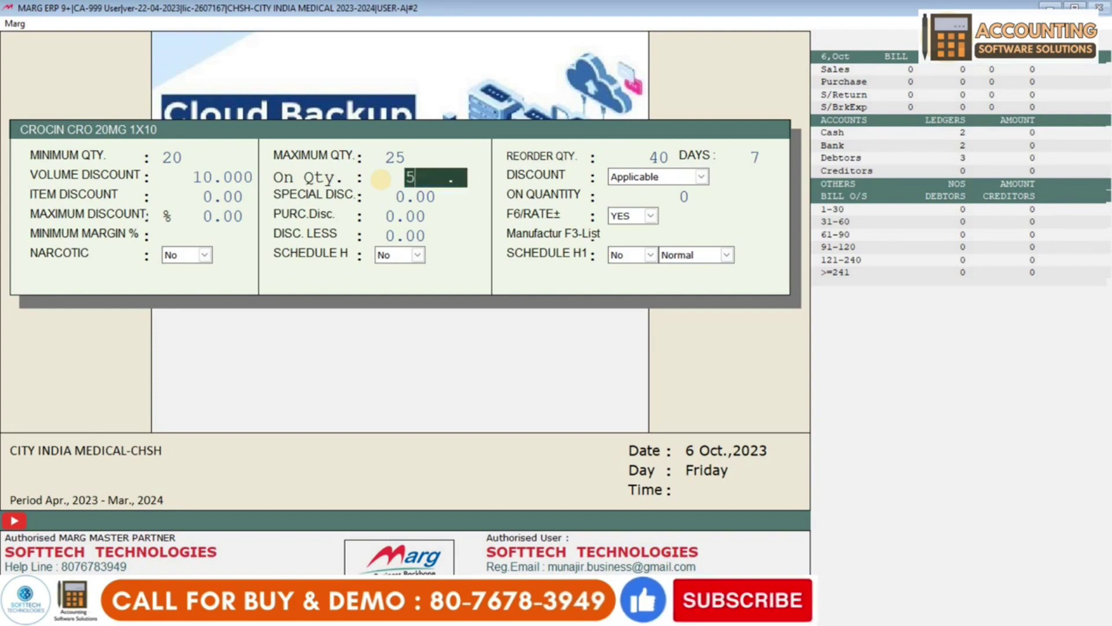
key(Return)
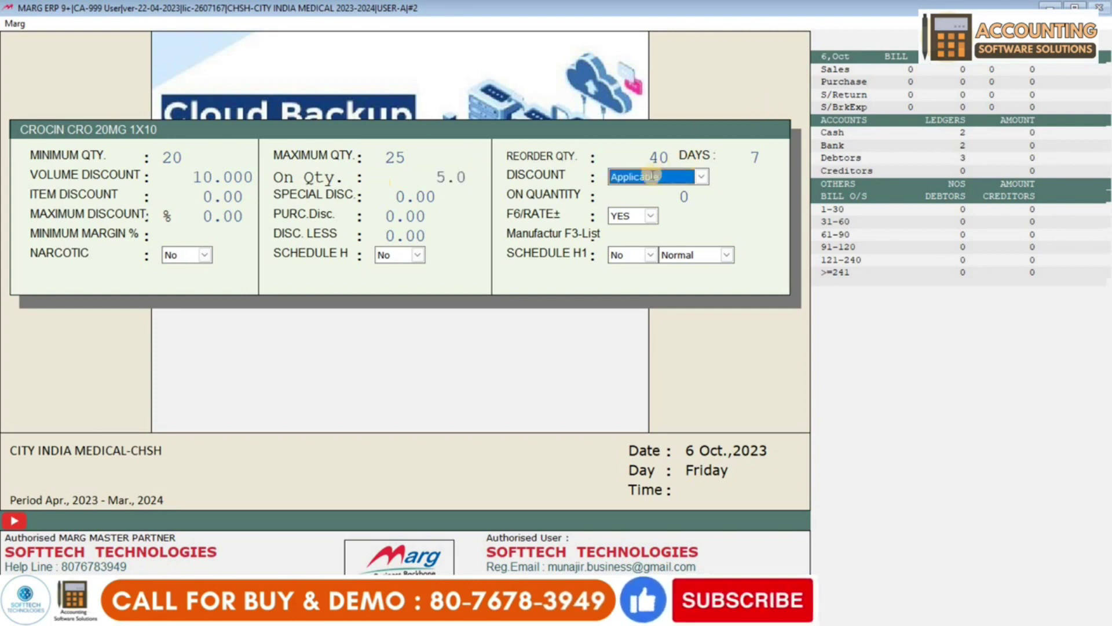
click(654, 177)
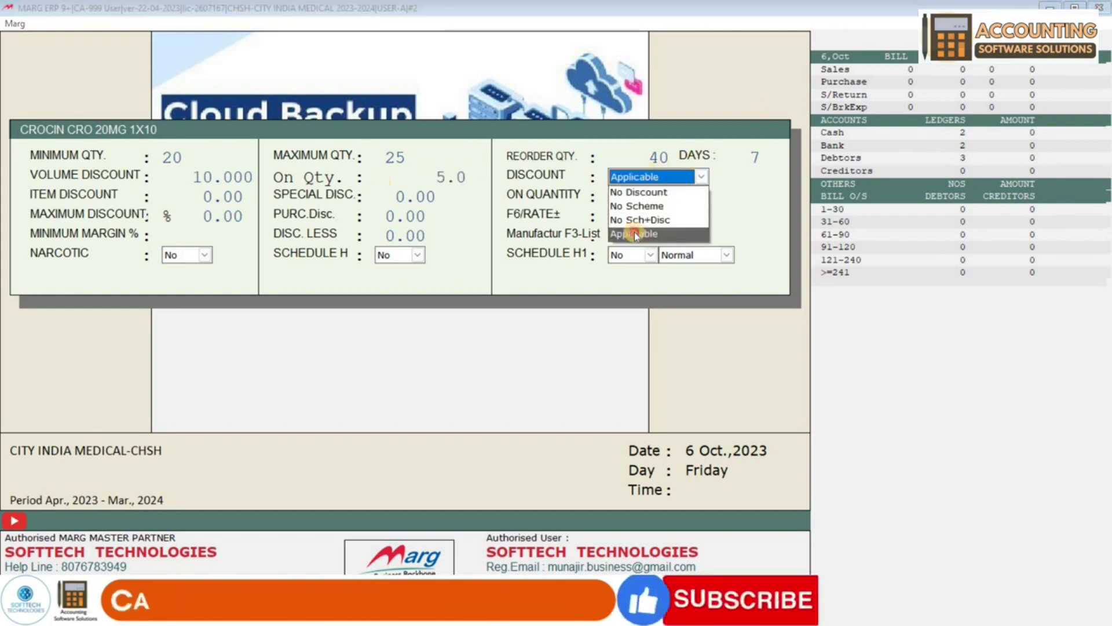
click(634, 233)
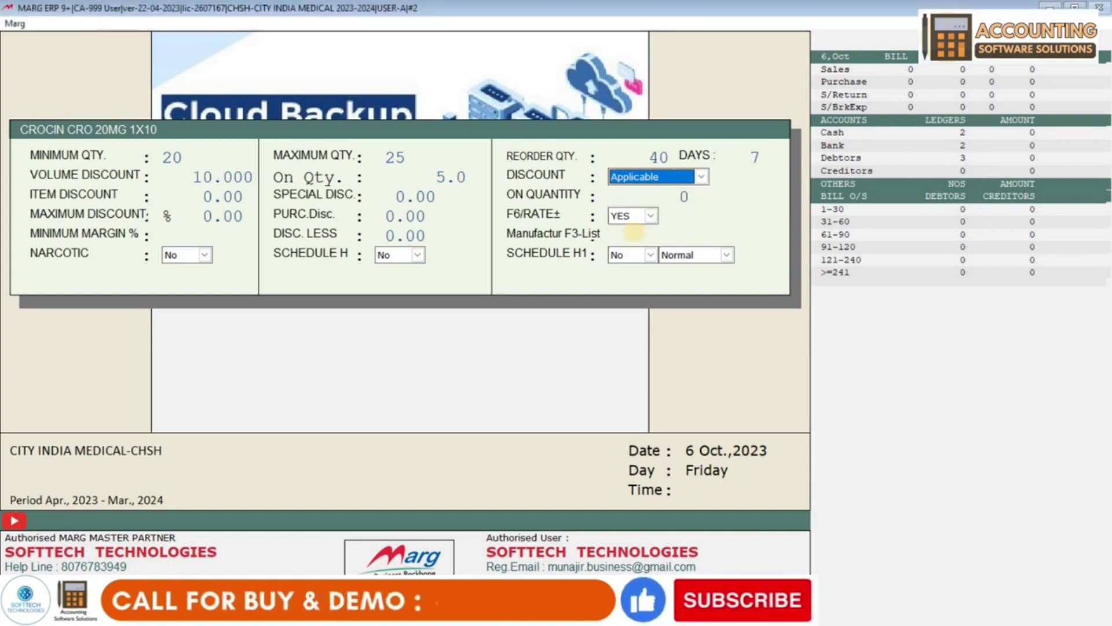
key(Return)
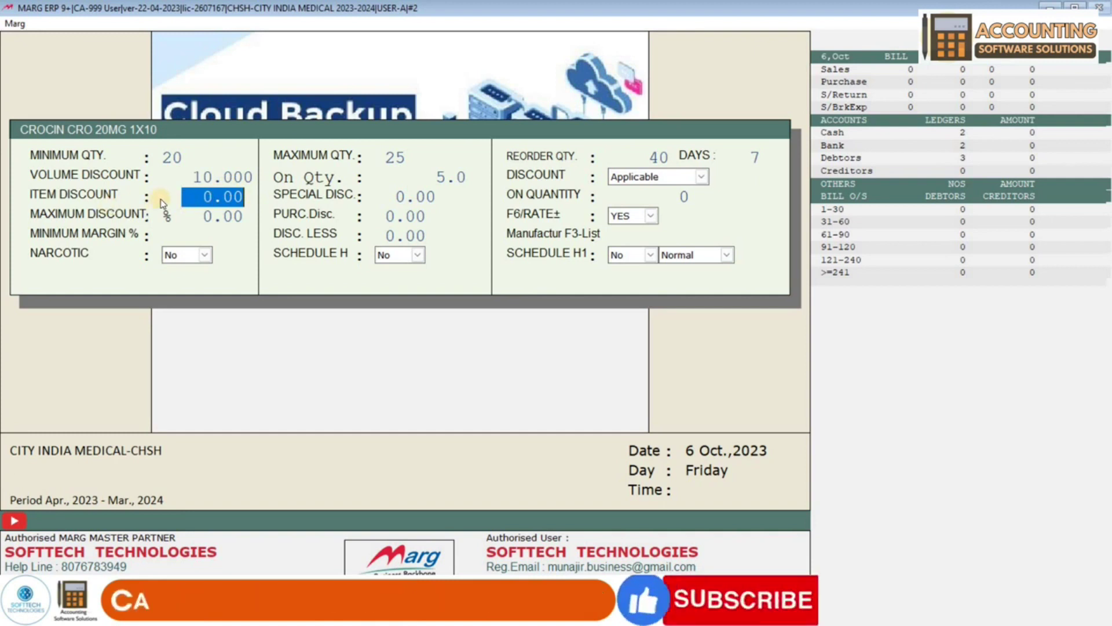
- Set item discount 3 and special discount 10 on quantity 10
text(3 .)
key(Return)
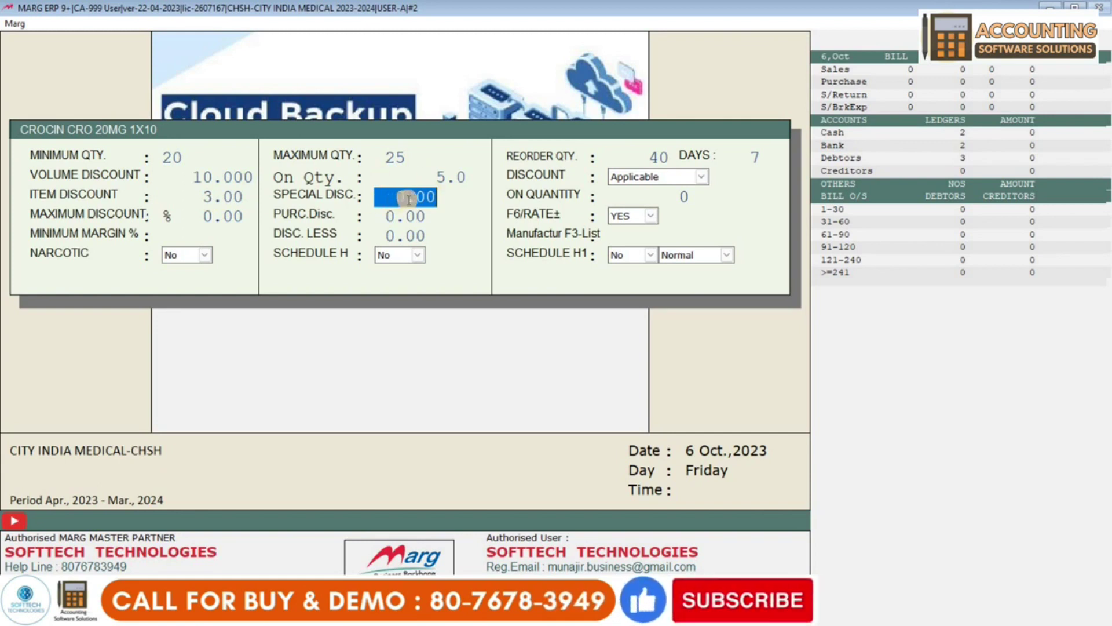
click(211, 177)
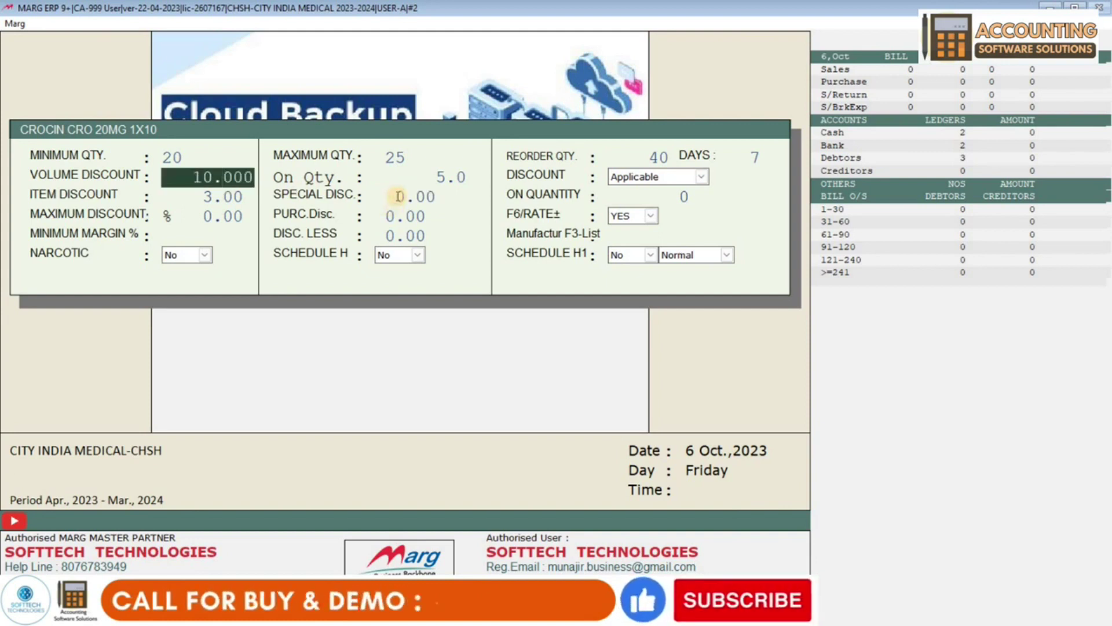
click(399, 197)
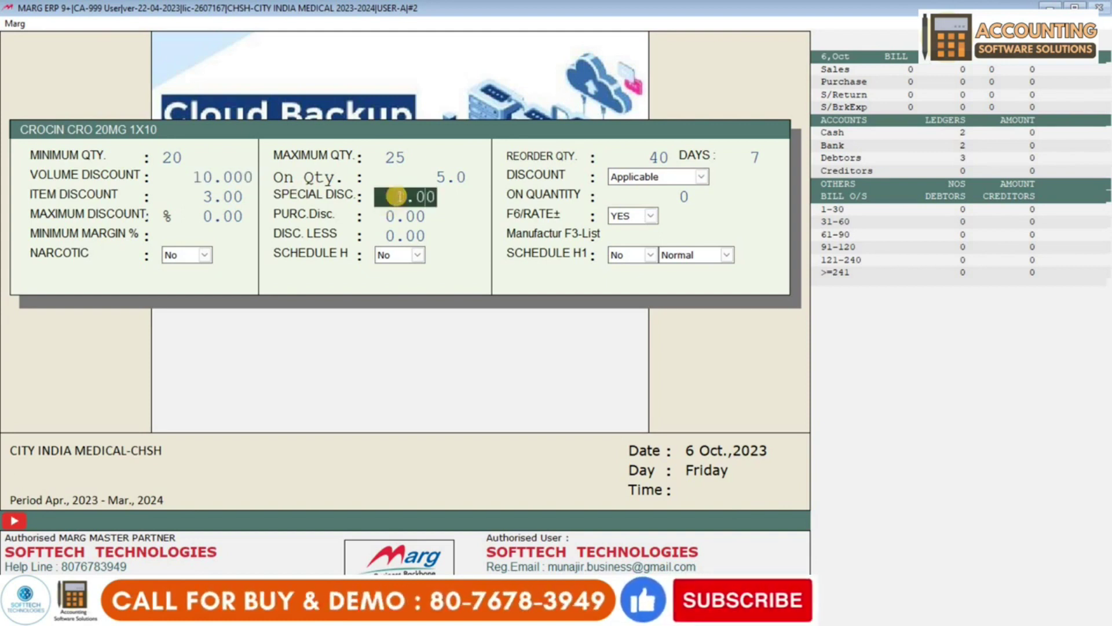
text(10.0)
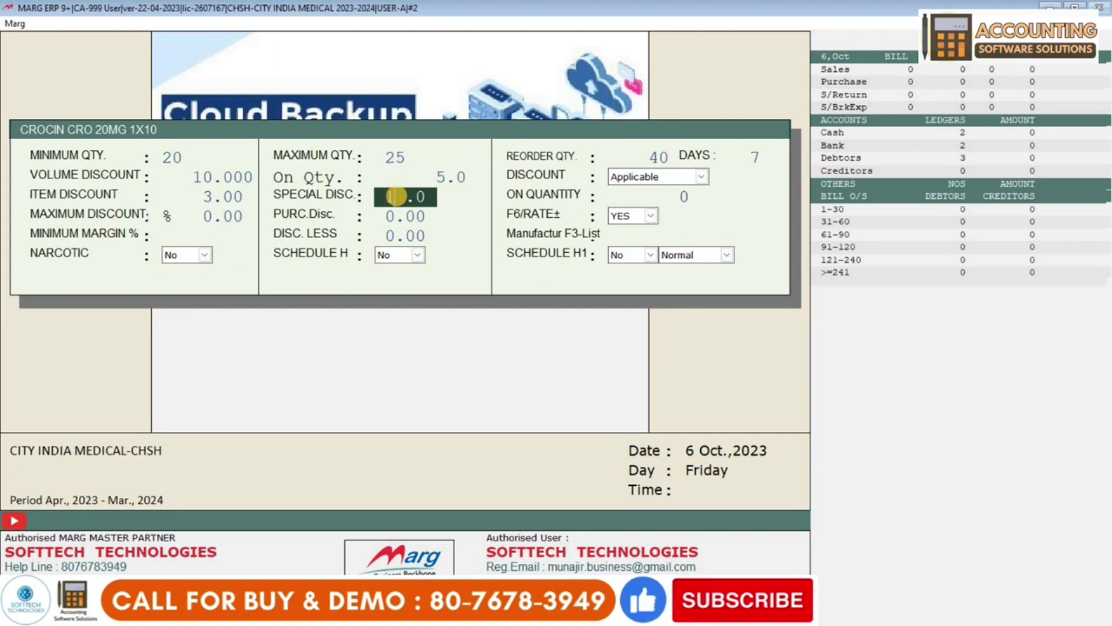
key(Return)
text(1)
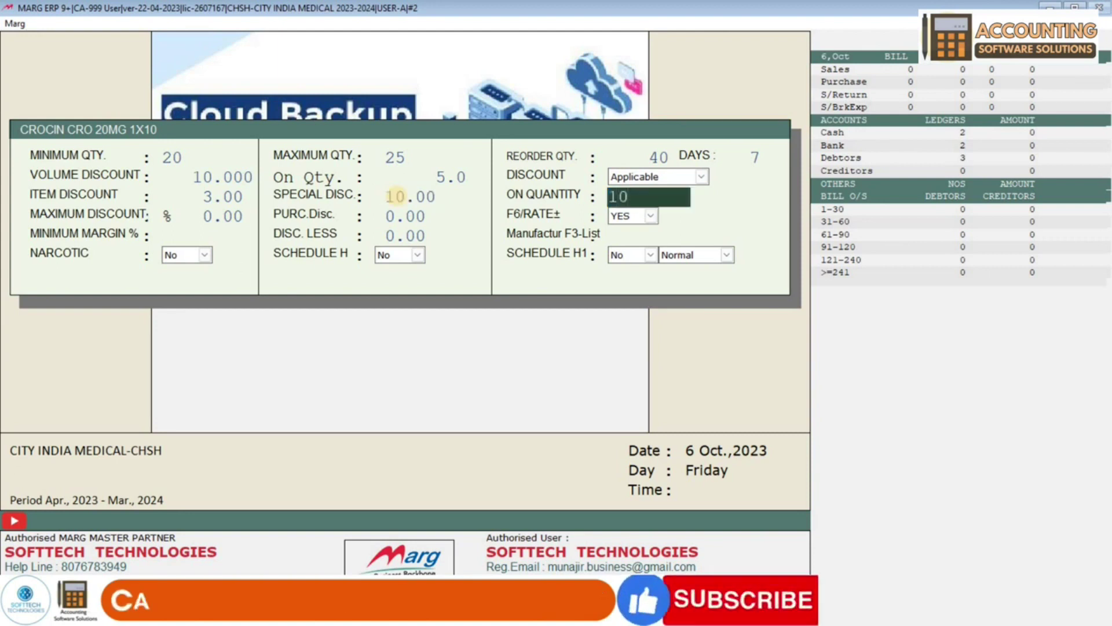
key(Return)
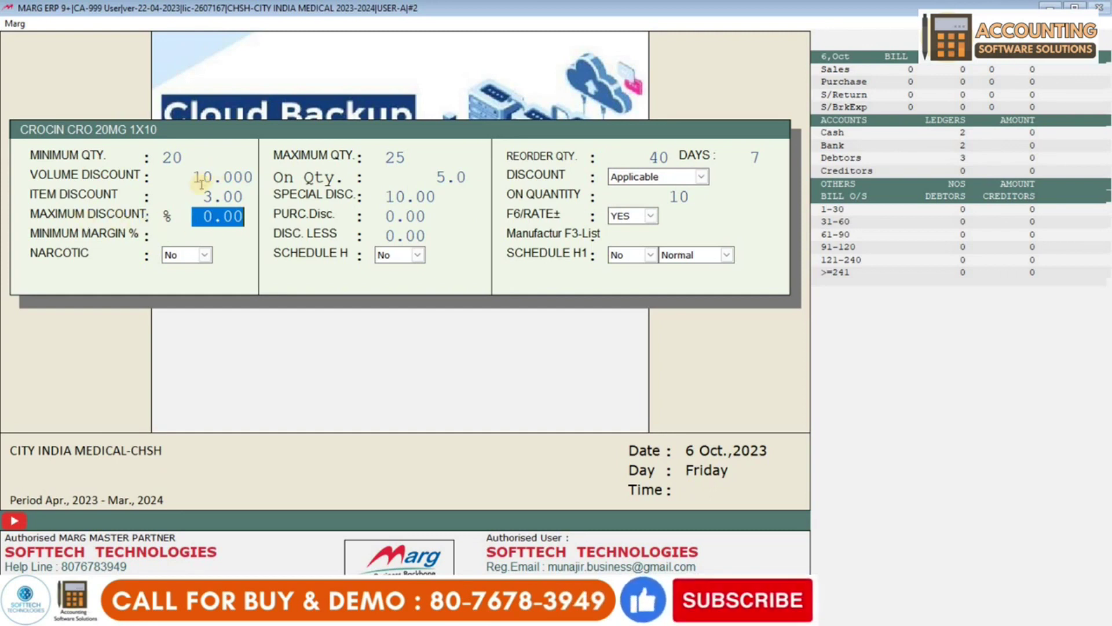
- Review the discount values and set the maximum discount to 15%
key(Up)
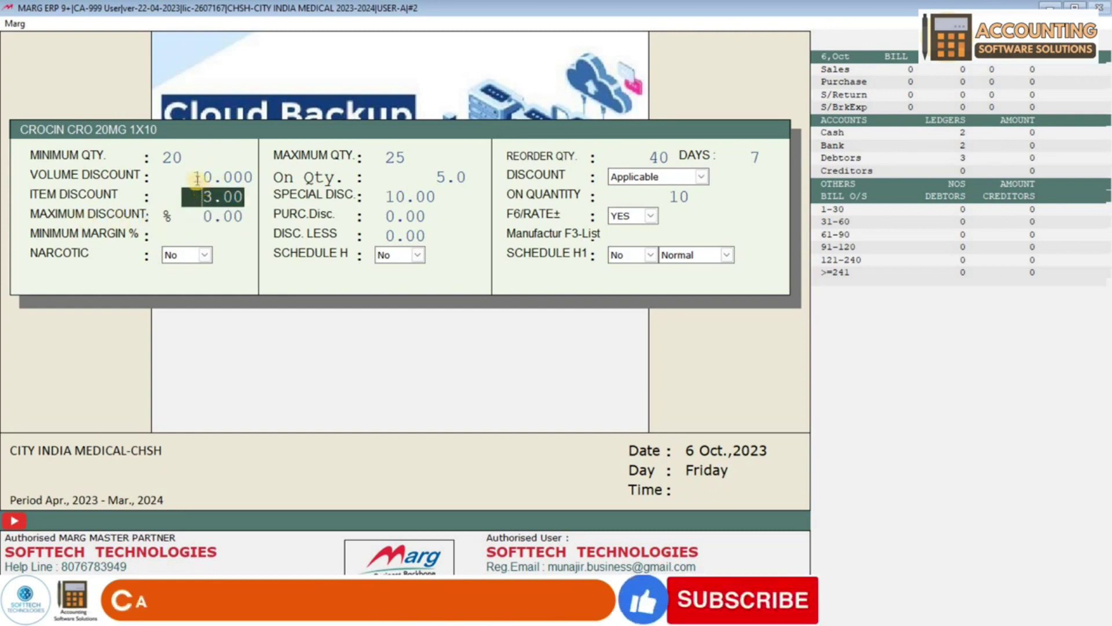
key(Up)
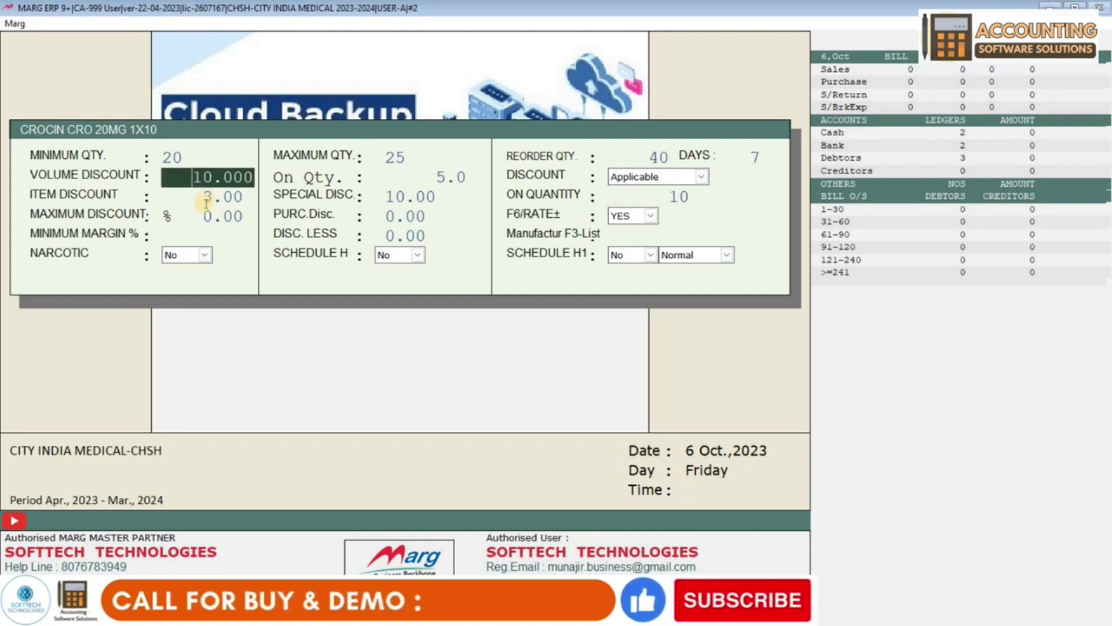
key(Down)
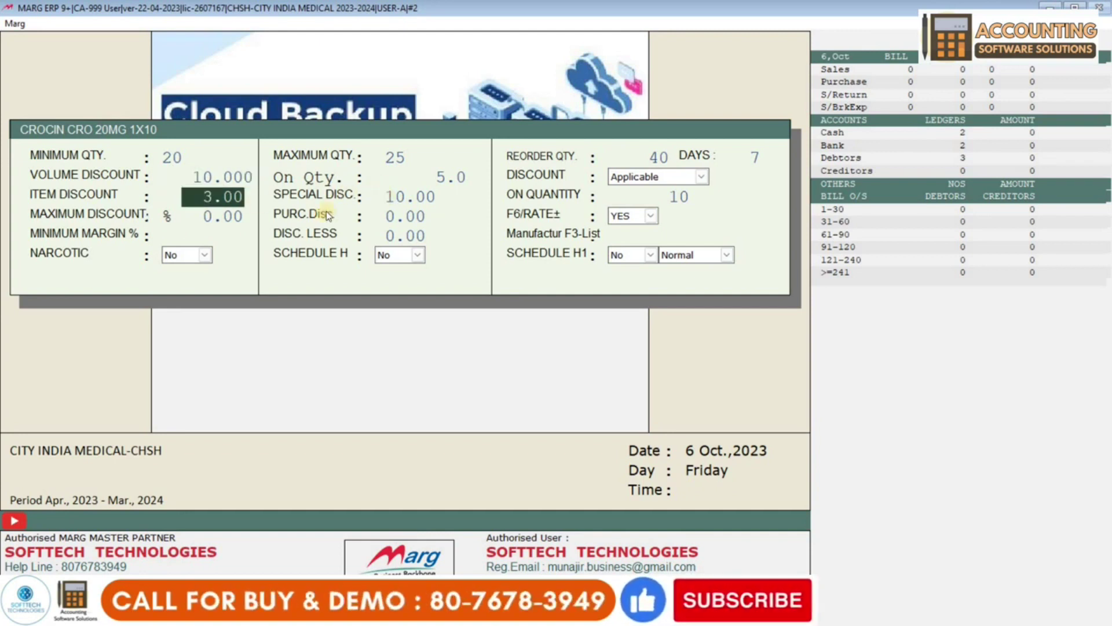
key(Right)
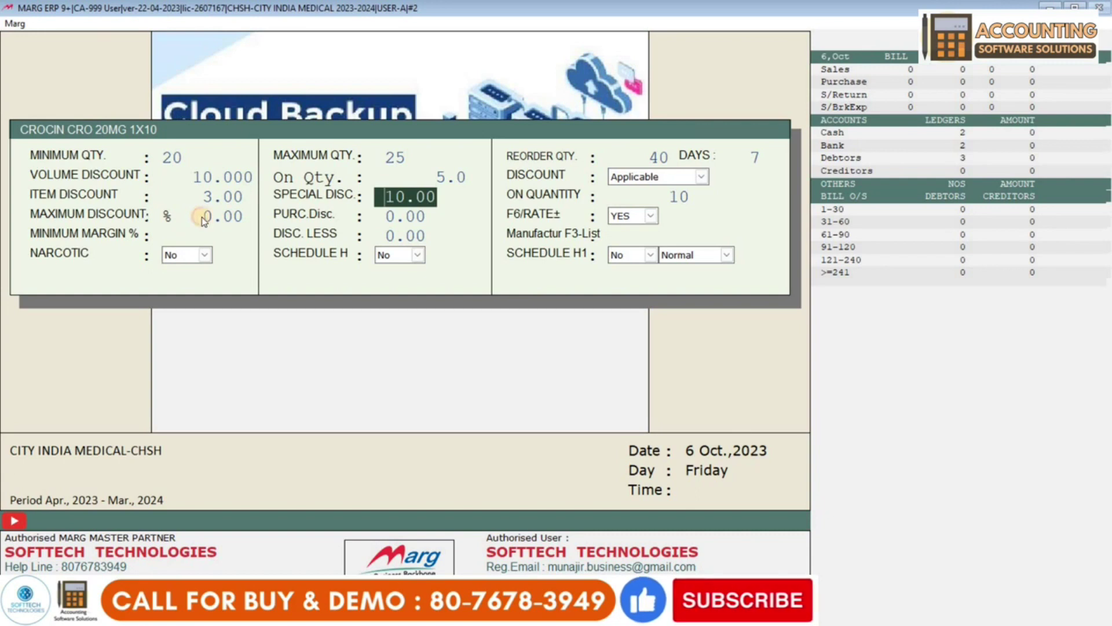
click(212, 217)
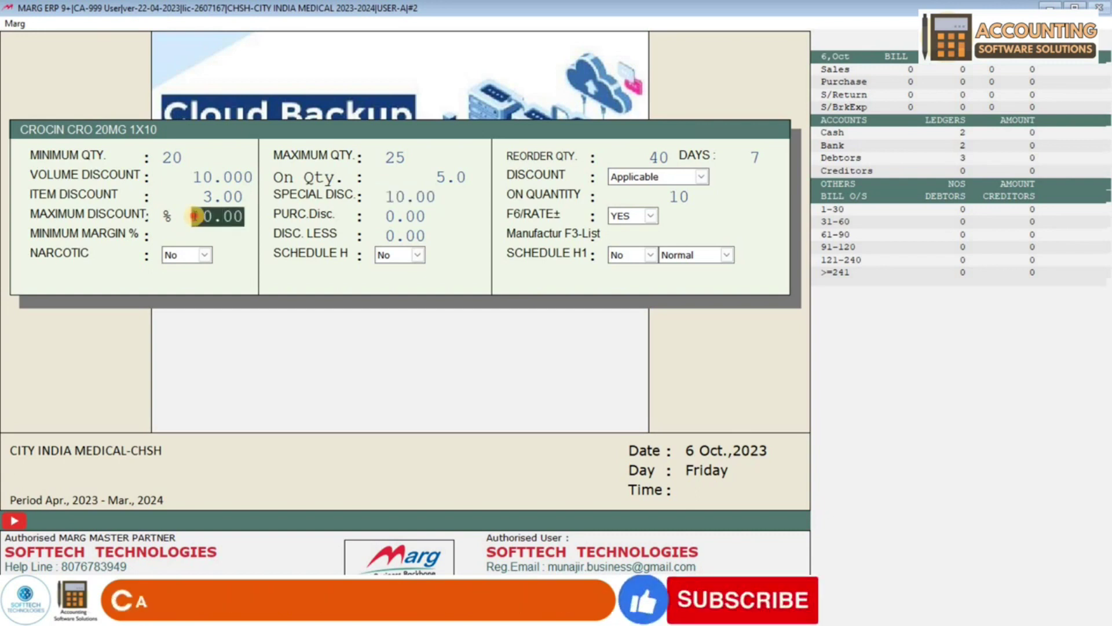
text(15)
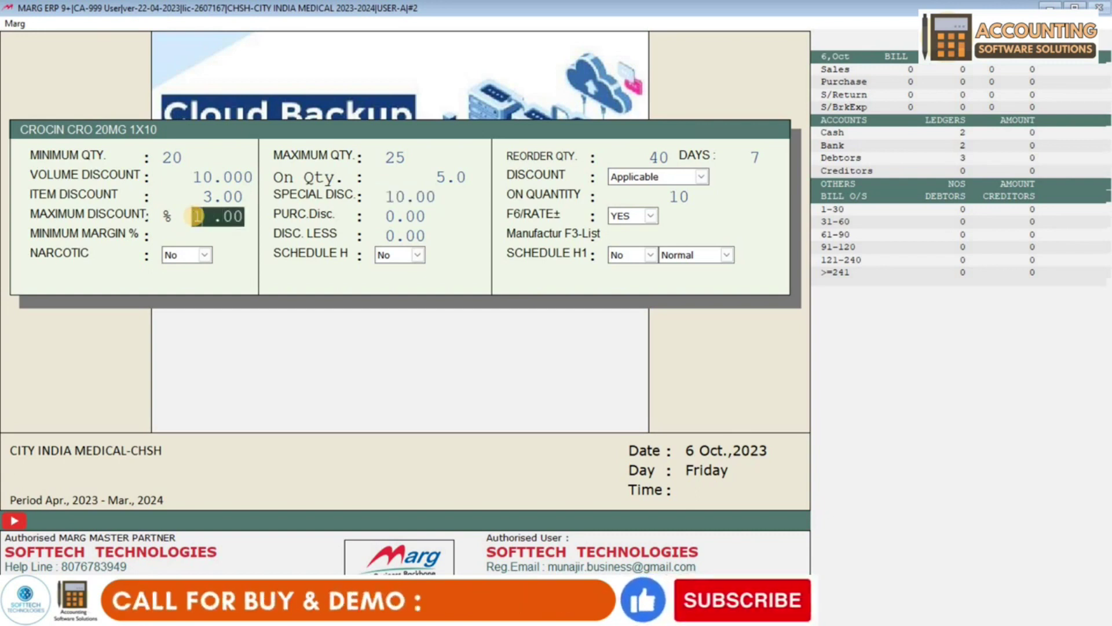
key(Return)
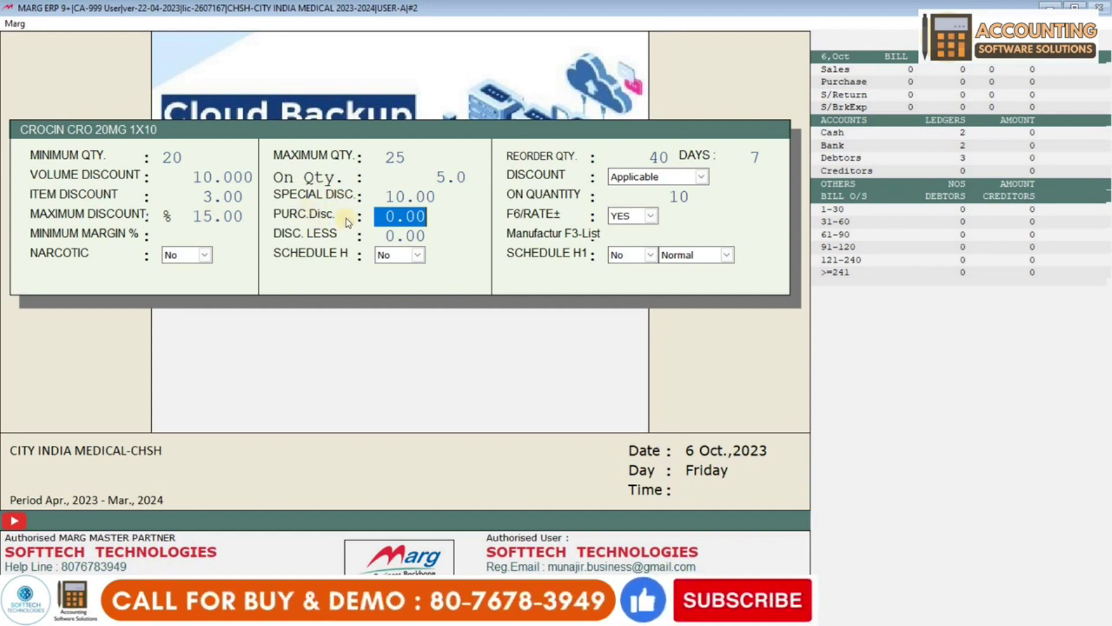
- Enter purchase discount 20, minimum margin 12.00% and discount-less 5.00 for CROCIN CRO 20MG
text(2)
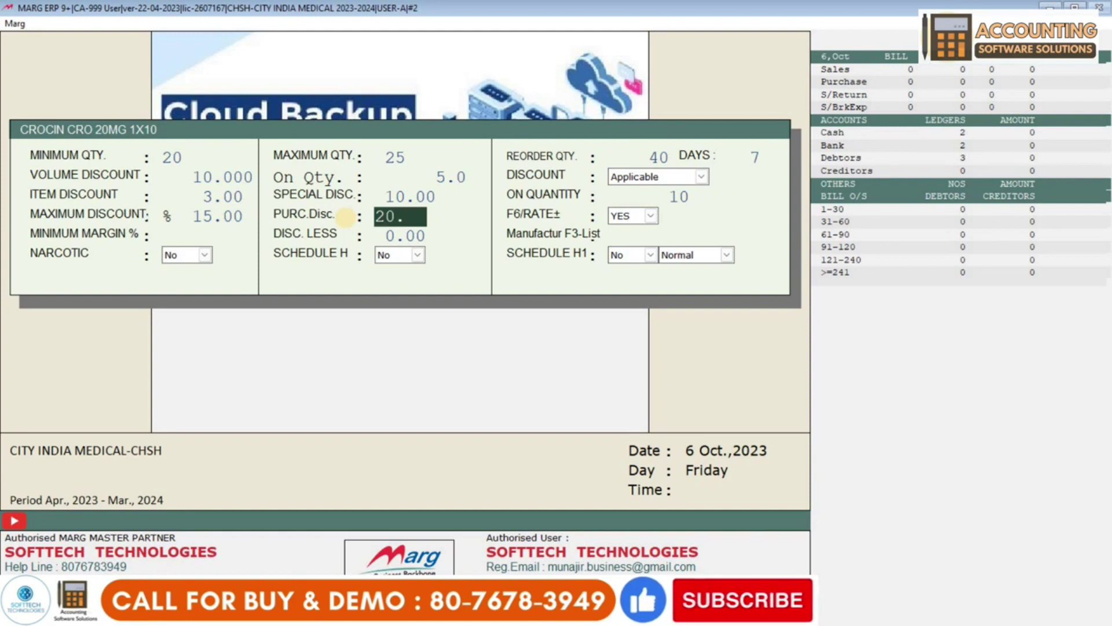
text(0.)
key(Return)
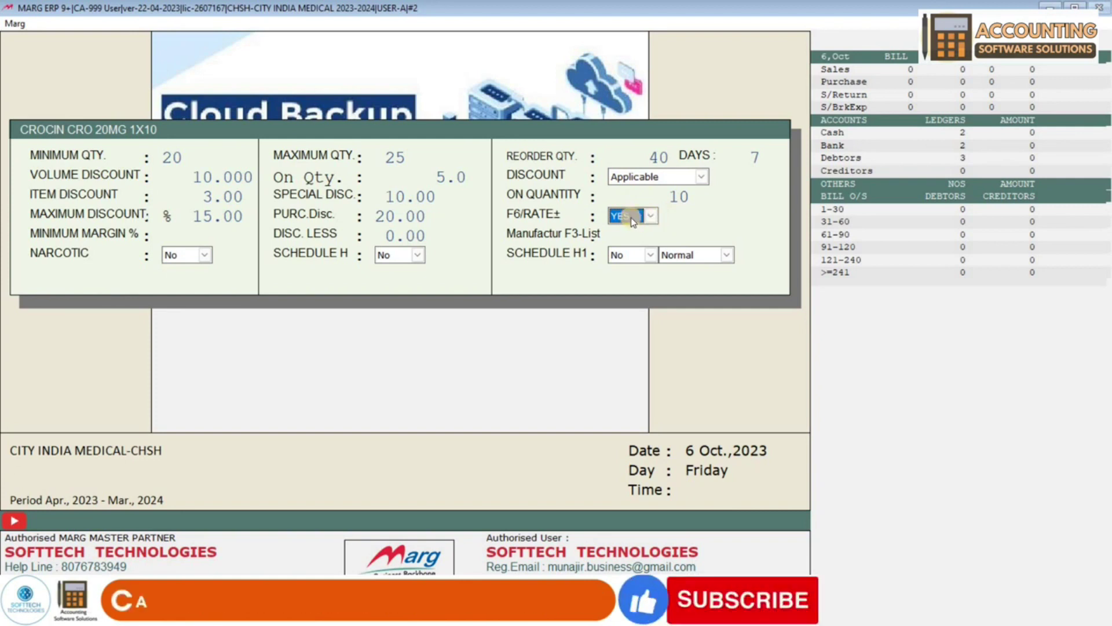
key(Return)
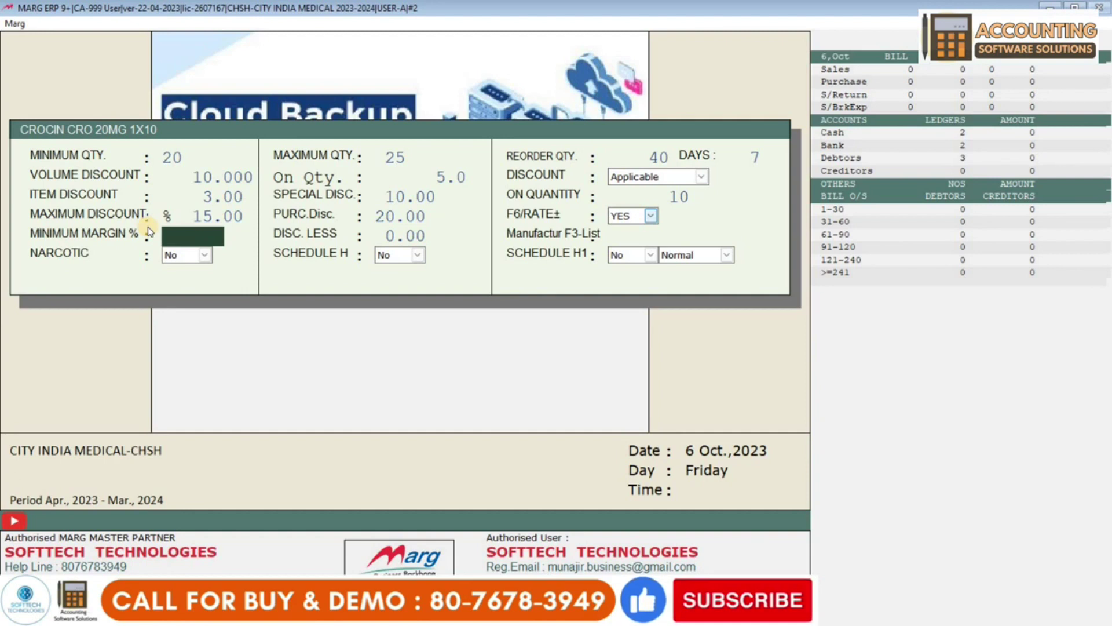
text(1)
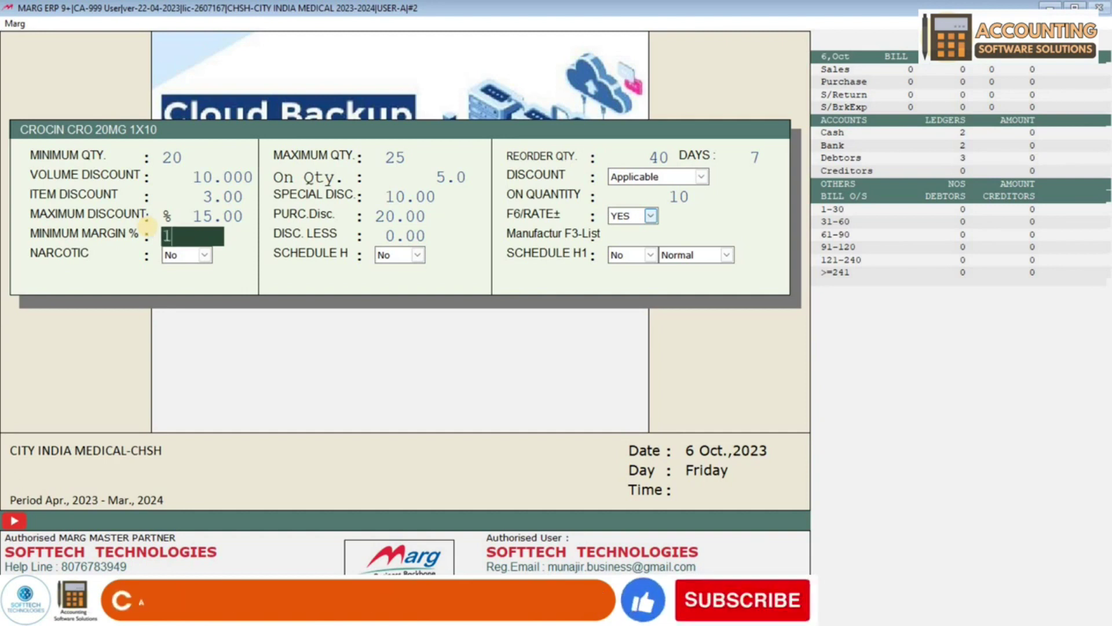
text(2)
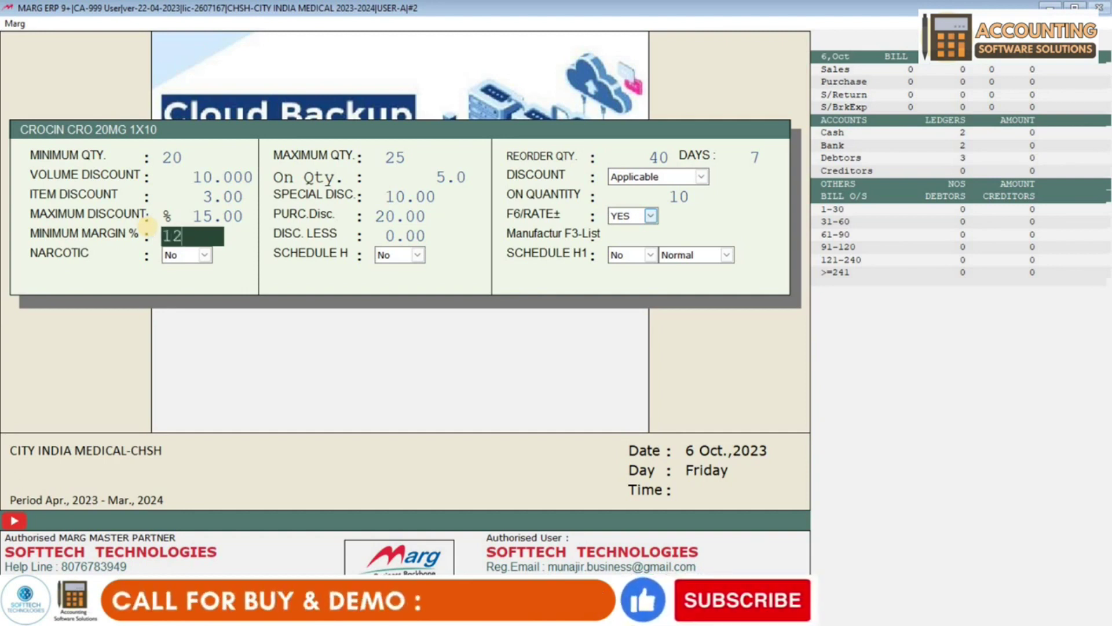
key(Return)
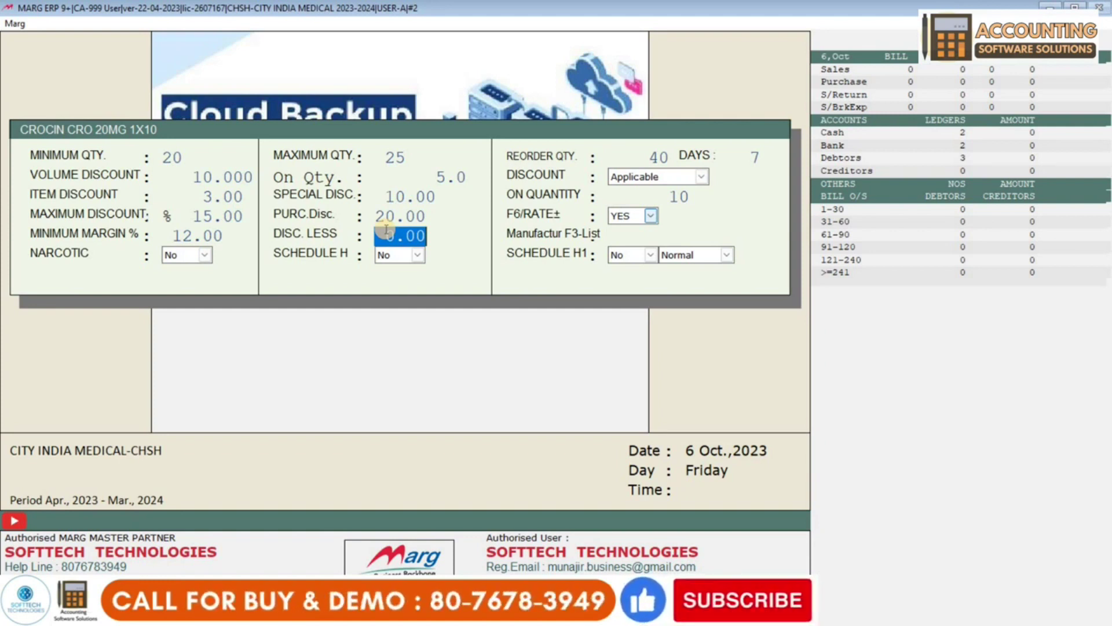
text(5.)
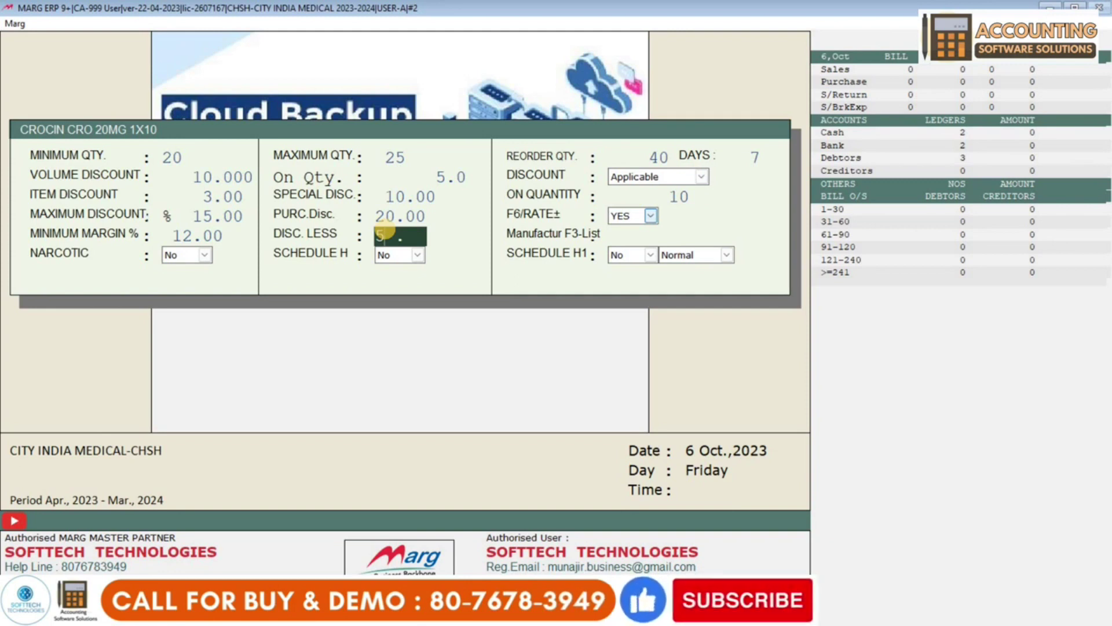
key(Return)
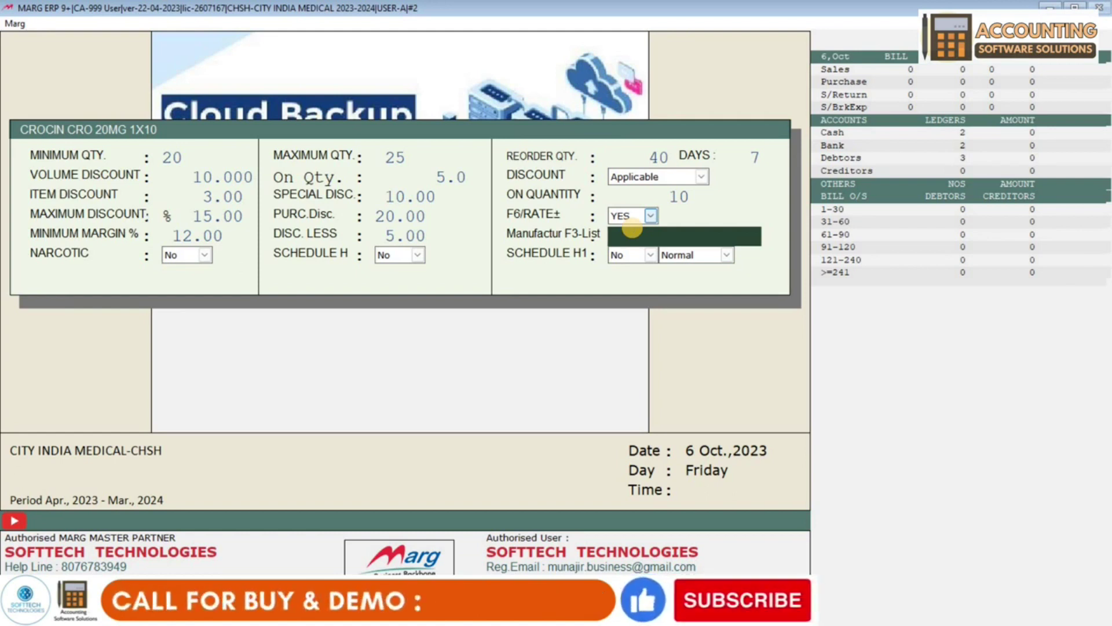
- Set manufacturer AVP PVT LTD and Narcotic Yes, save the item and add it to a sale bill
text(AVP PVT LTD)
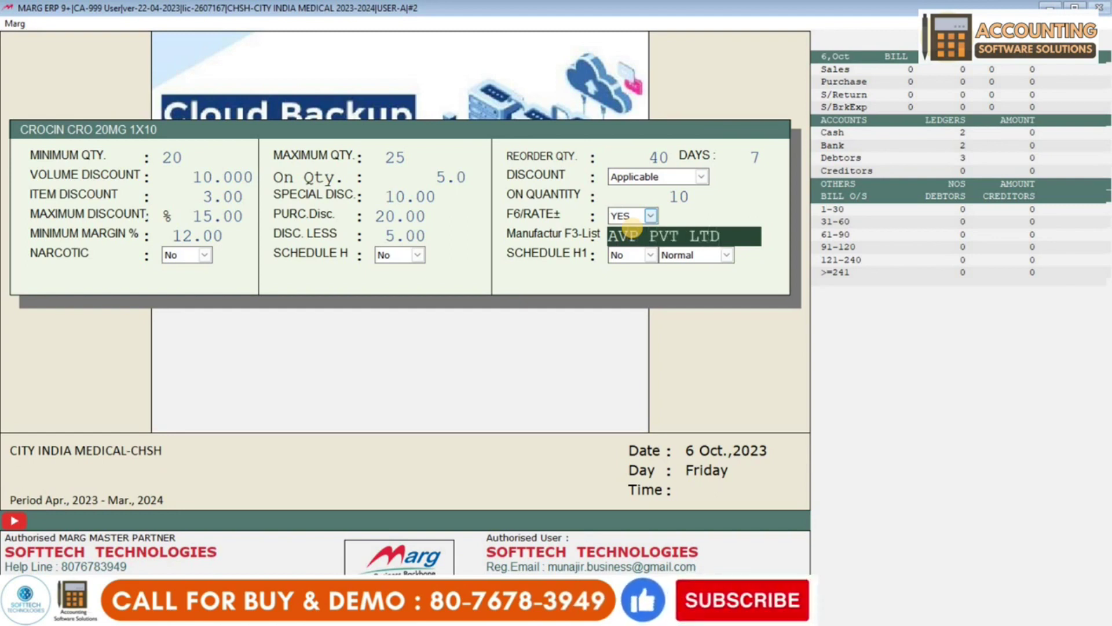
key(Return)
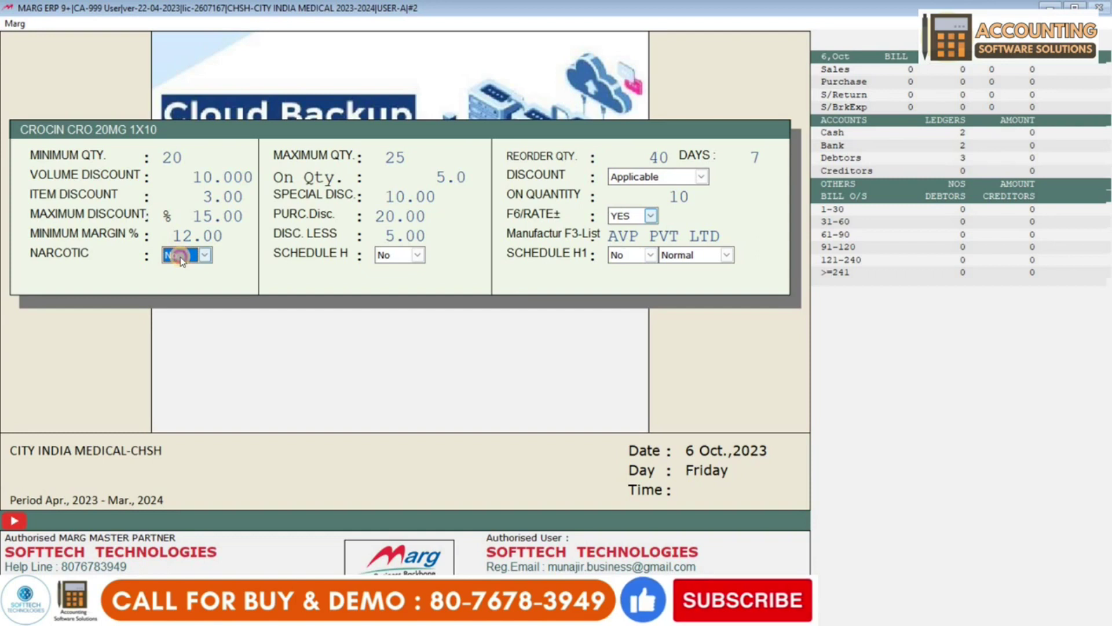
key(space)
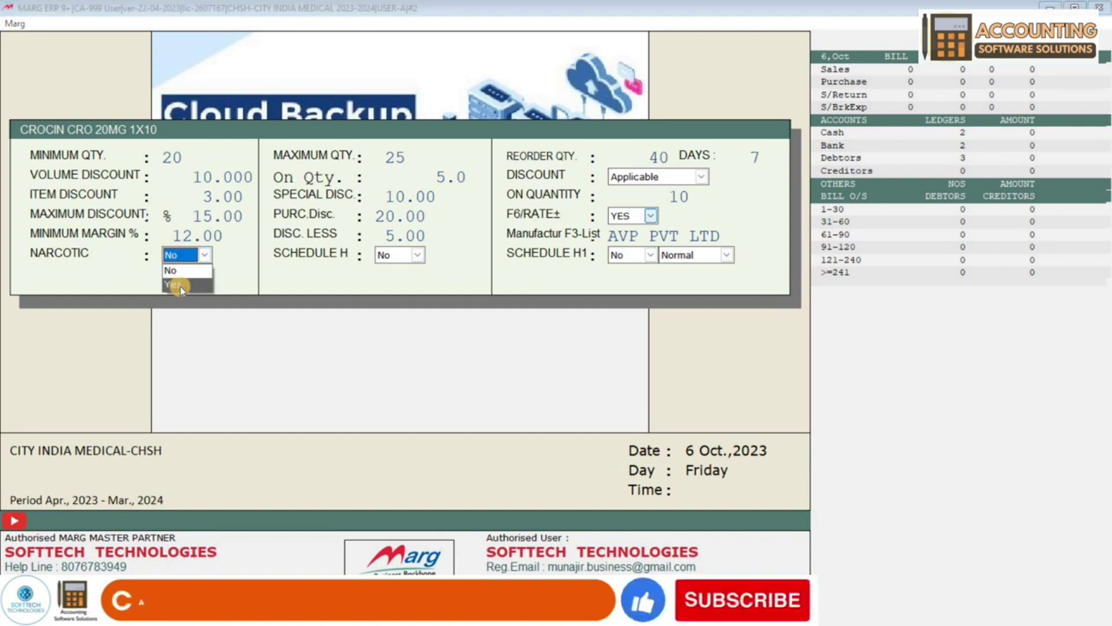
click(179, 286)
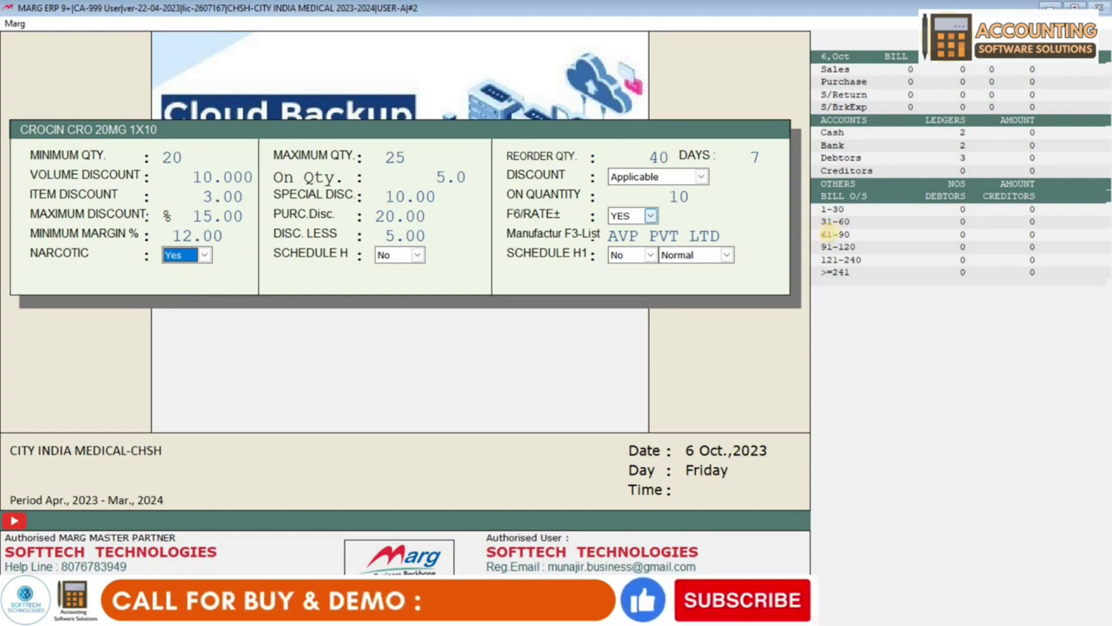
key(Return)
key(Return)
key(Return)
key(Return)
key(Return)
key(Return)
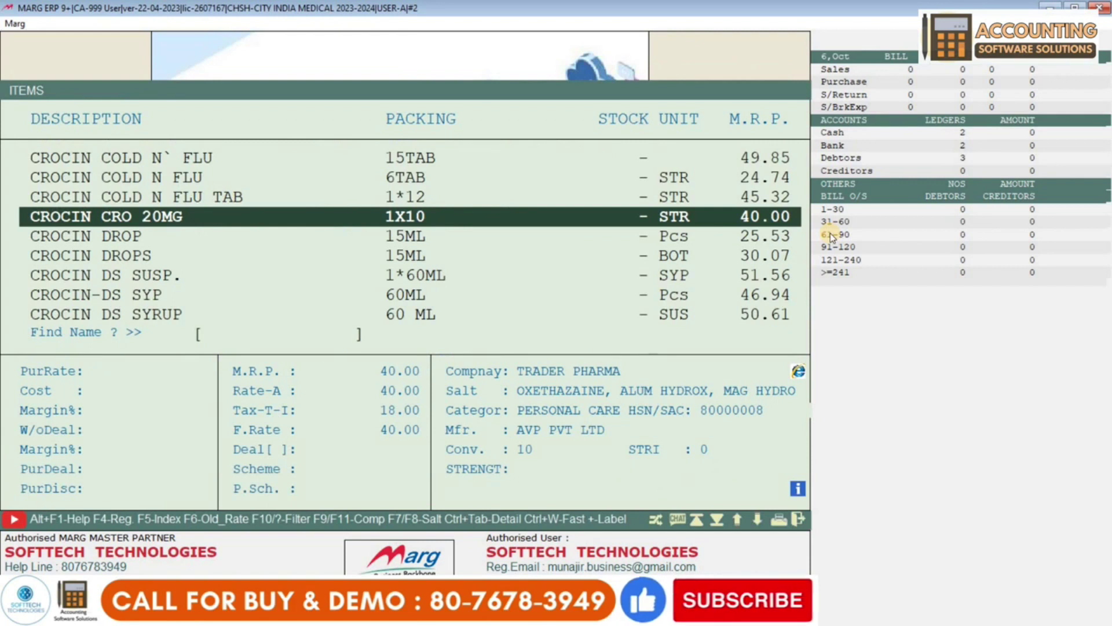
key(Return)
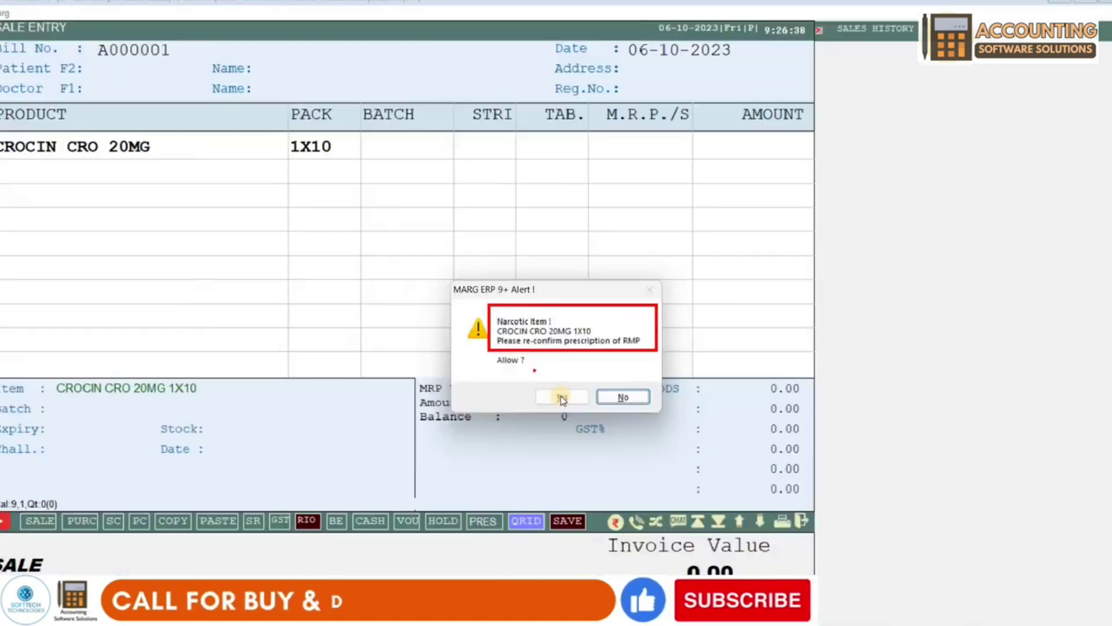
- Allow the narcotic item, bill 2 tabs of CROCIN CRO 20MG and accept the net loss
click(560, 396)
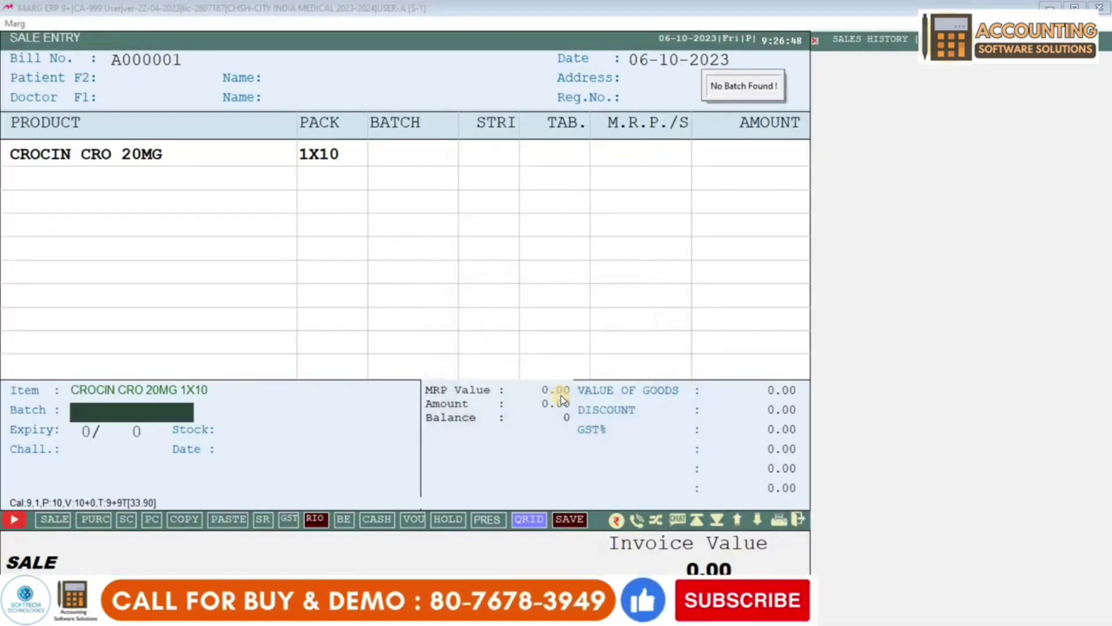
key(Return)
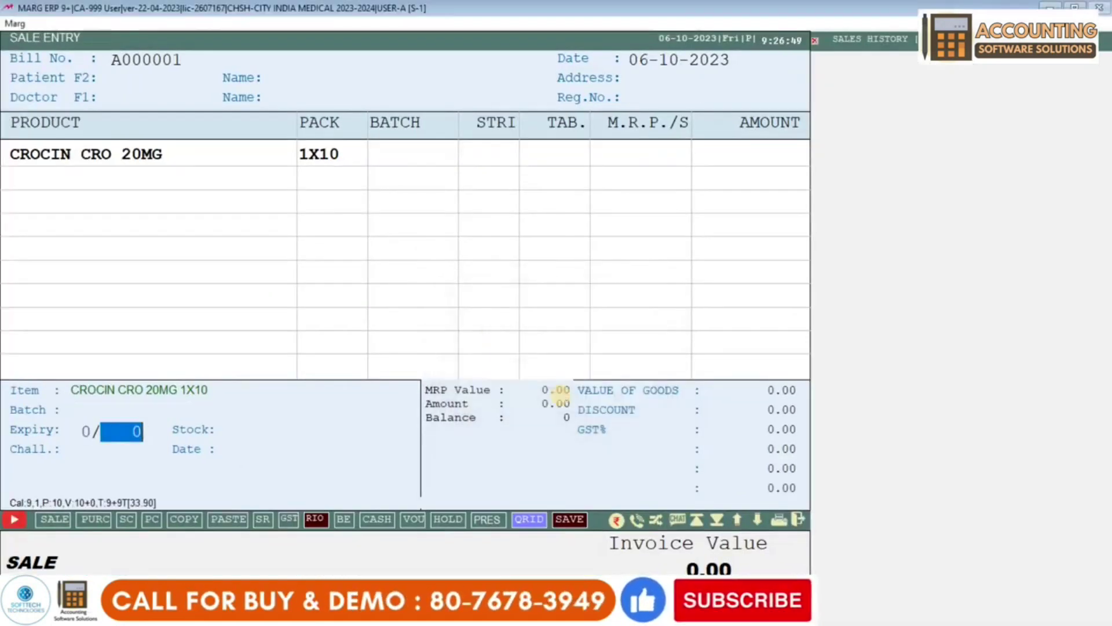
key(Return)
text(2)
key(Return)
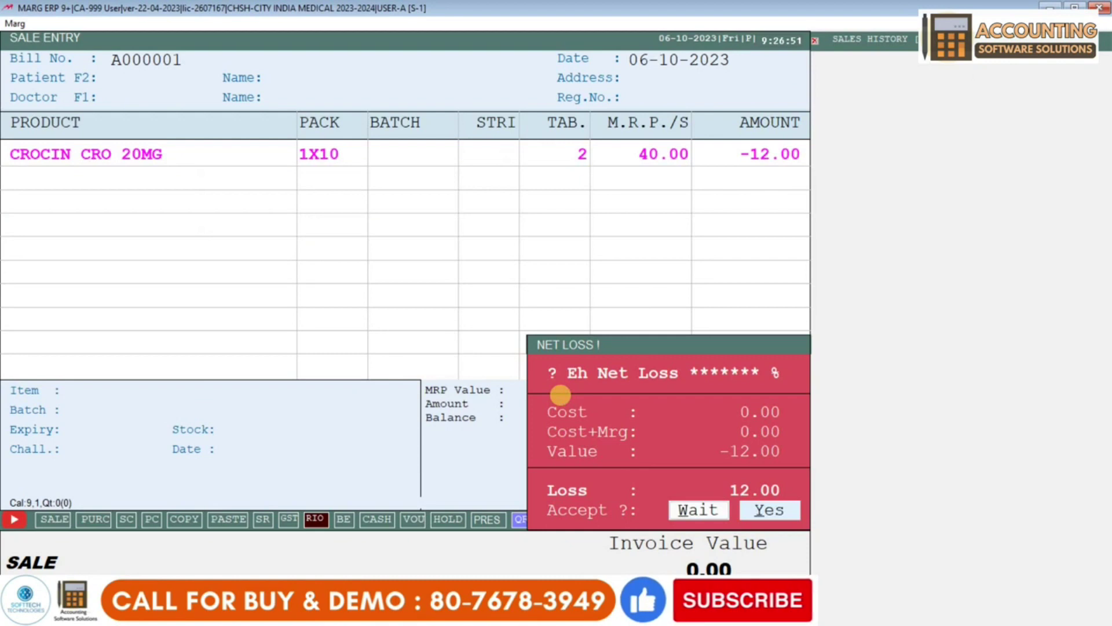
key(Return)
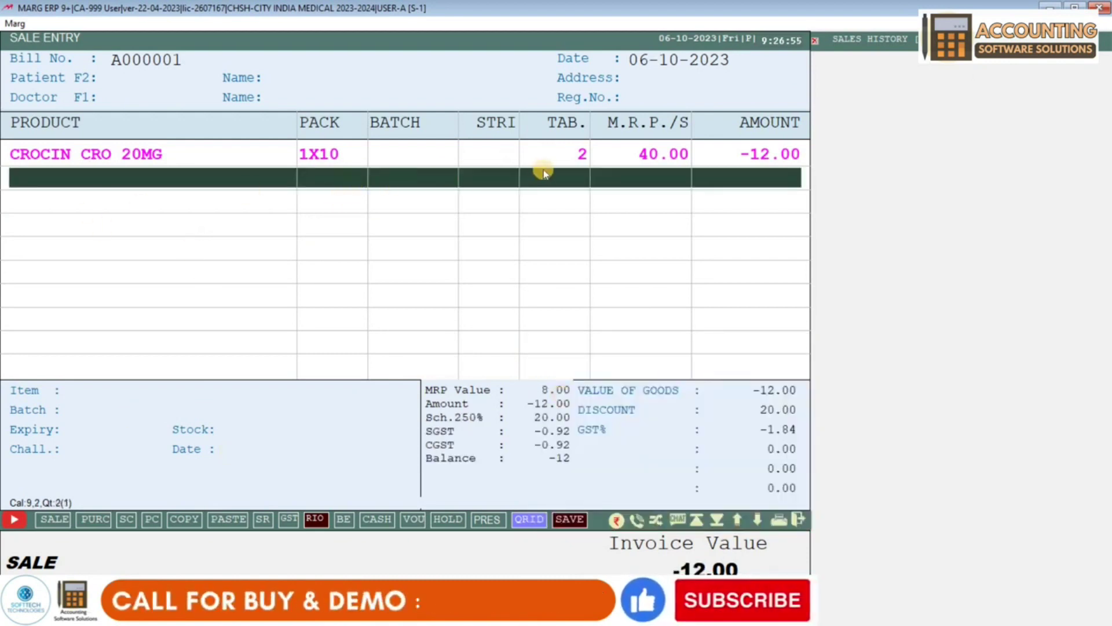
- Try finishing the bill, book the tax difference as Less in Accounts, then exit without saving
key(ctrl+w)
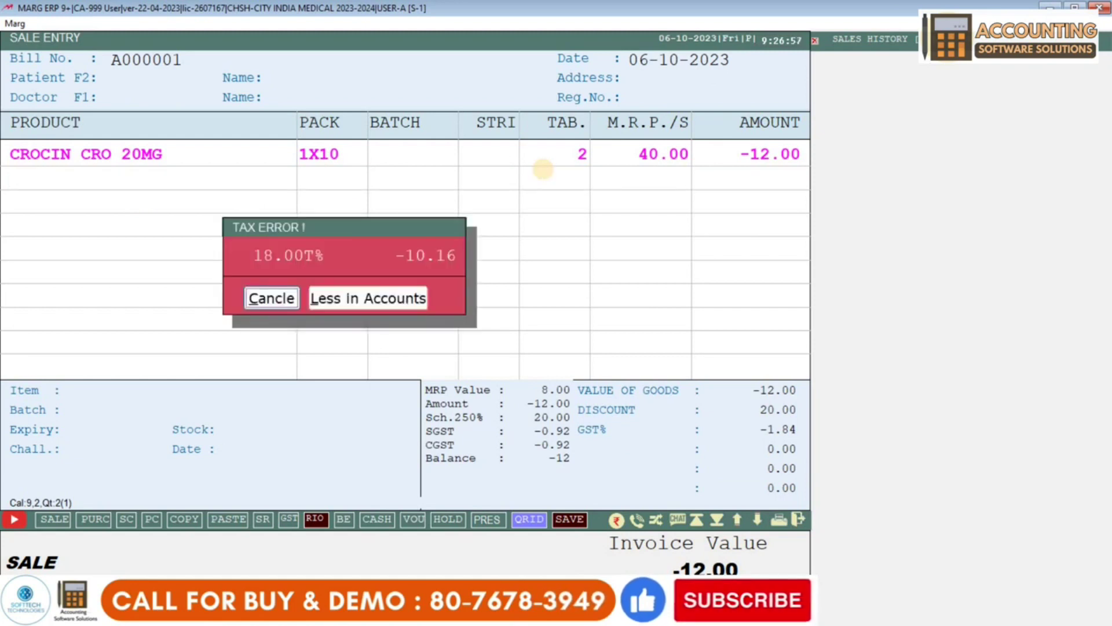
key(Return)
key(ctrl+w)
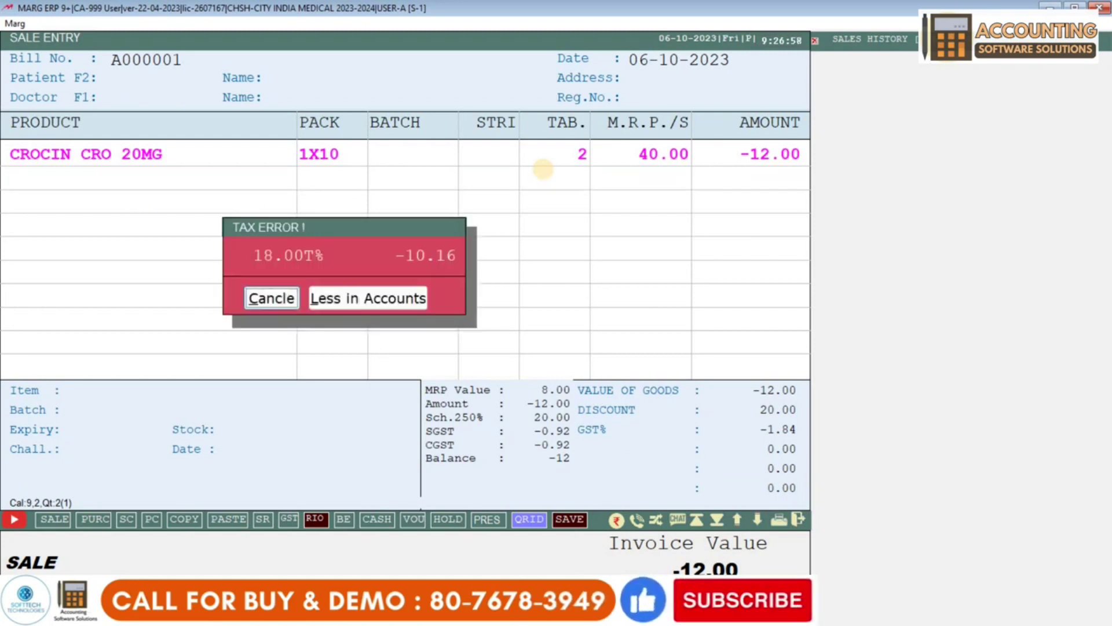
click(377, 297)
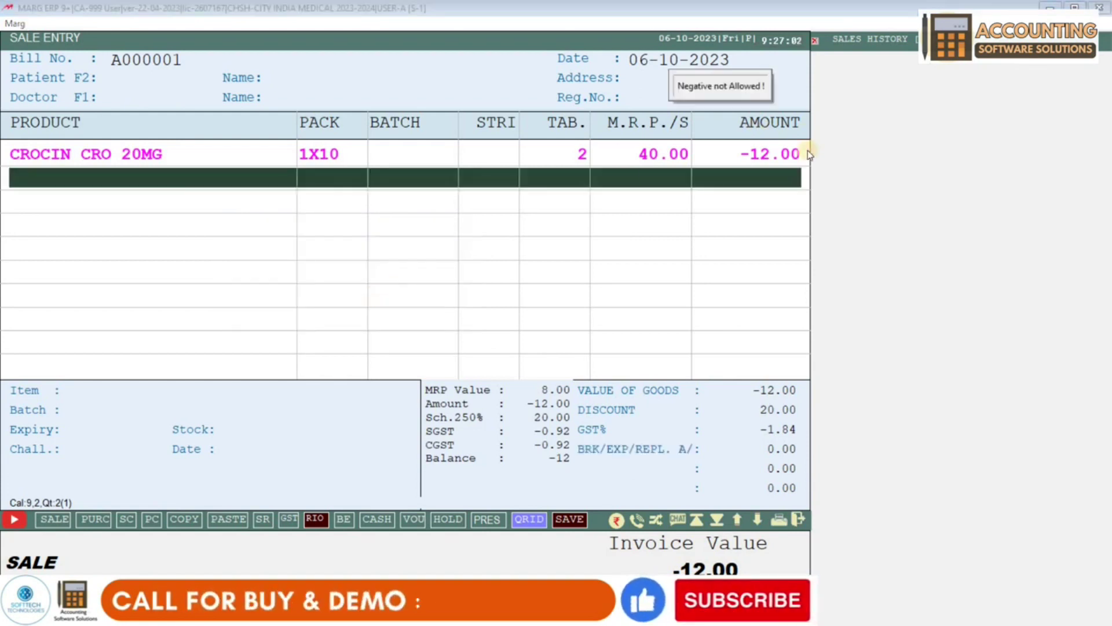
key(Escape)
key(Right)
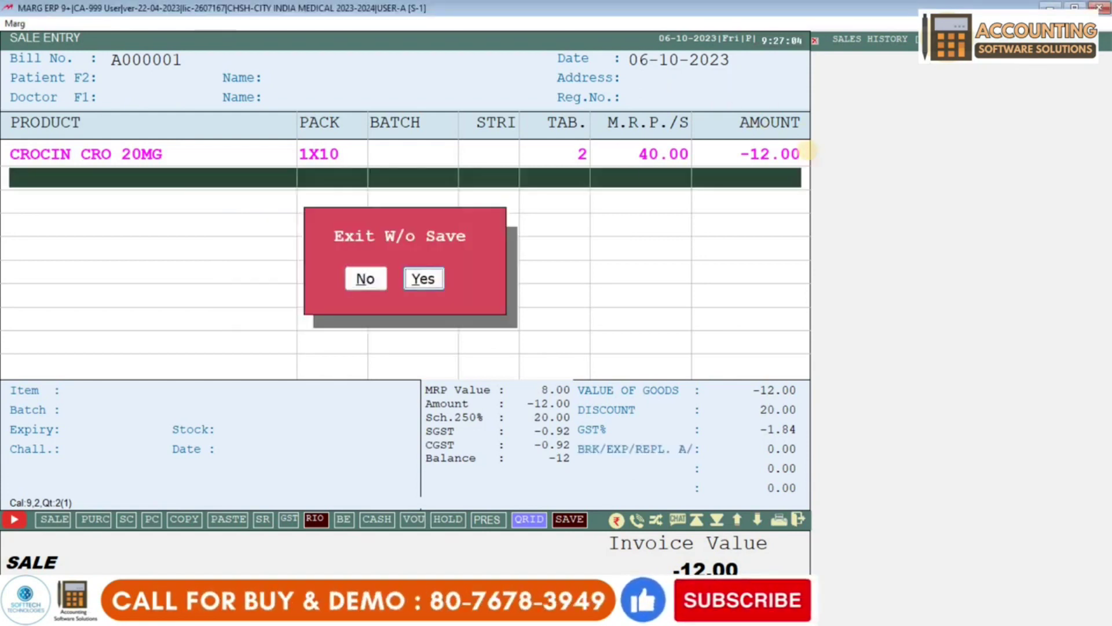
key(Return)
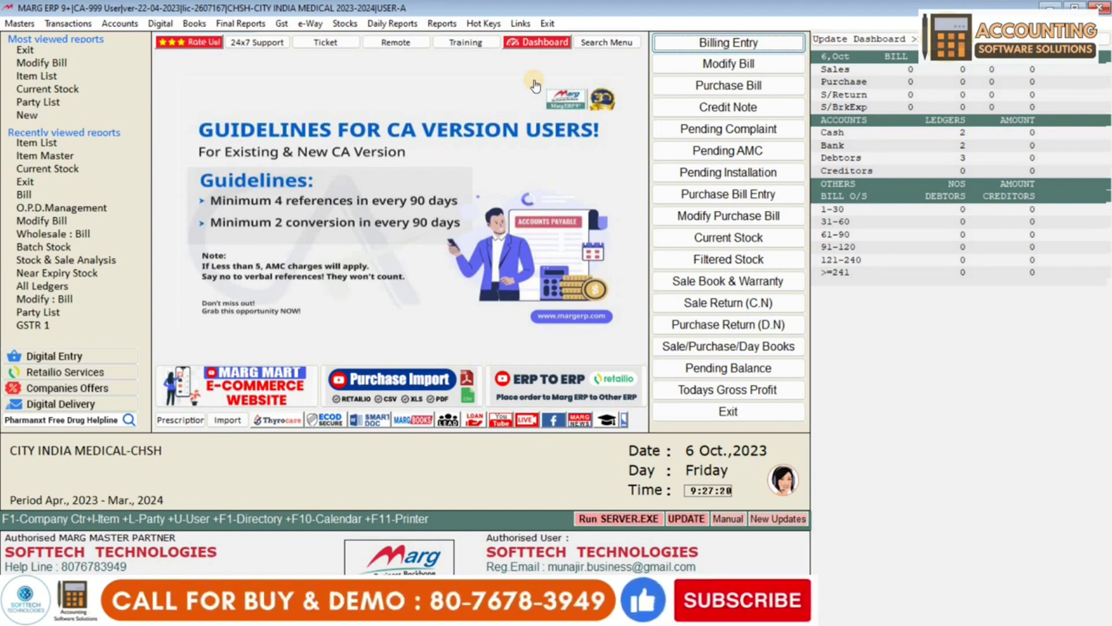
- Open Item Master from the Masters menu and select CROCIN CRO 20MG for editing
click(25, 28)
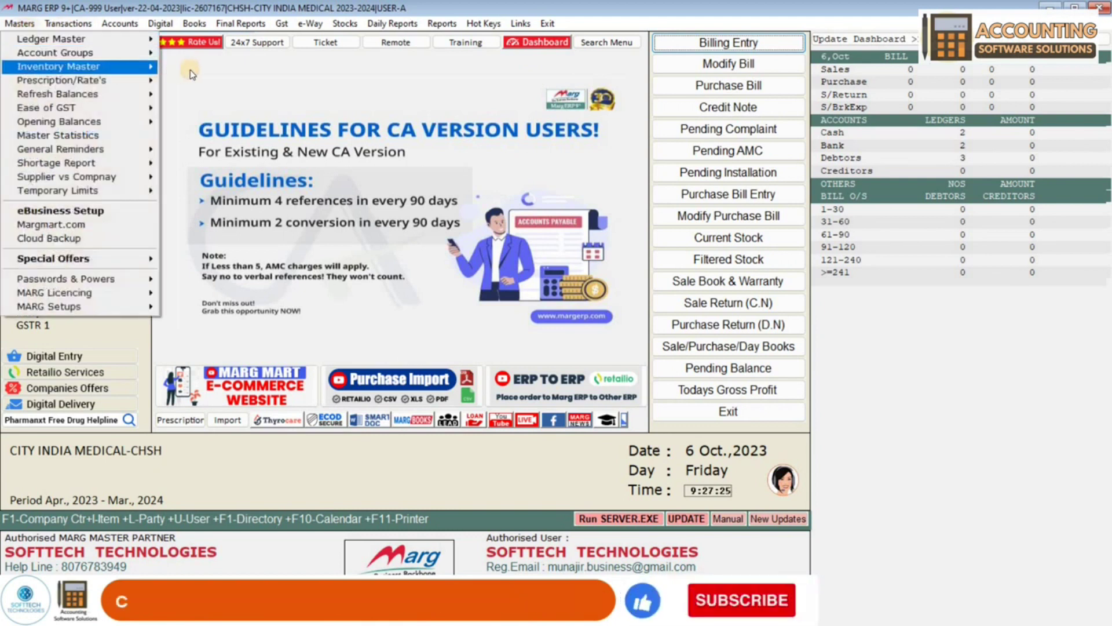
mouse_move(104, 67)
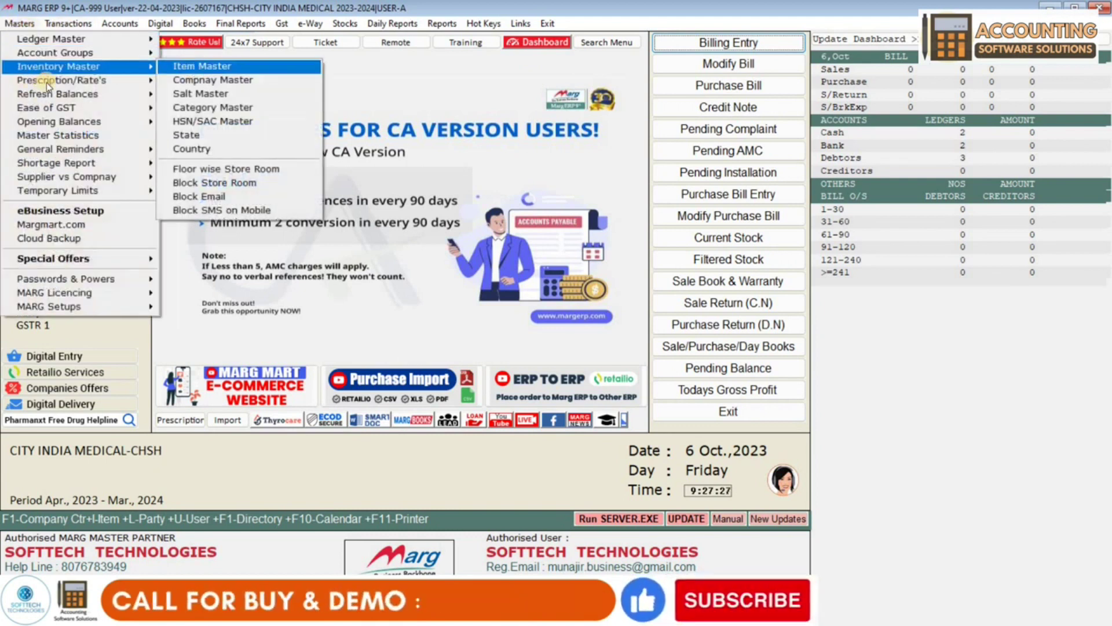
click(202, 66)
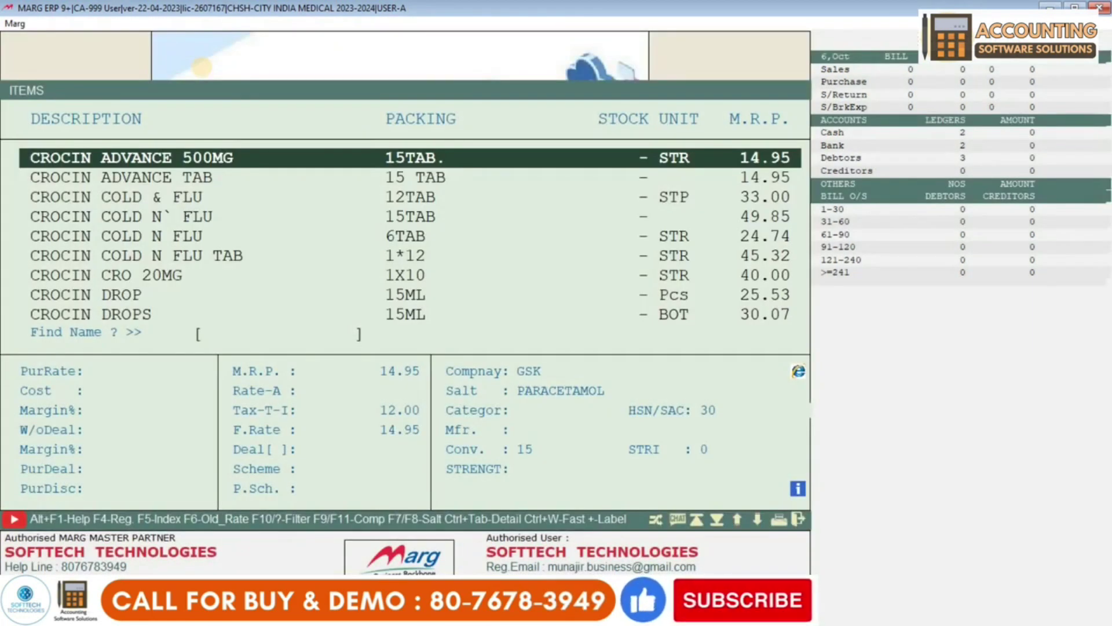
key(Down)
key(Down)
key(Down)
key(Down)
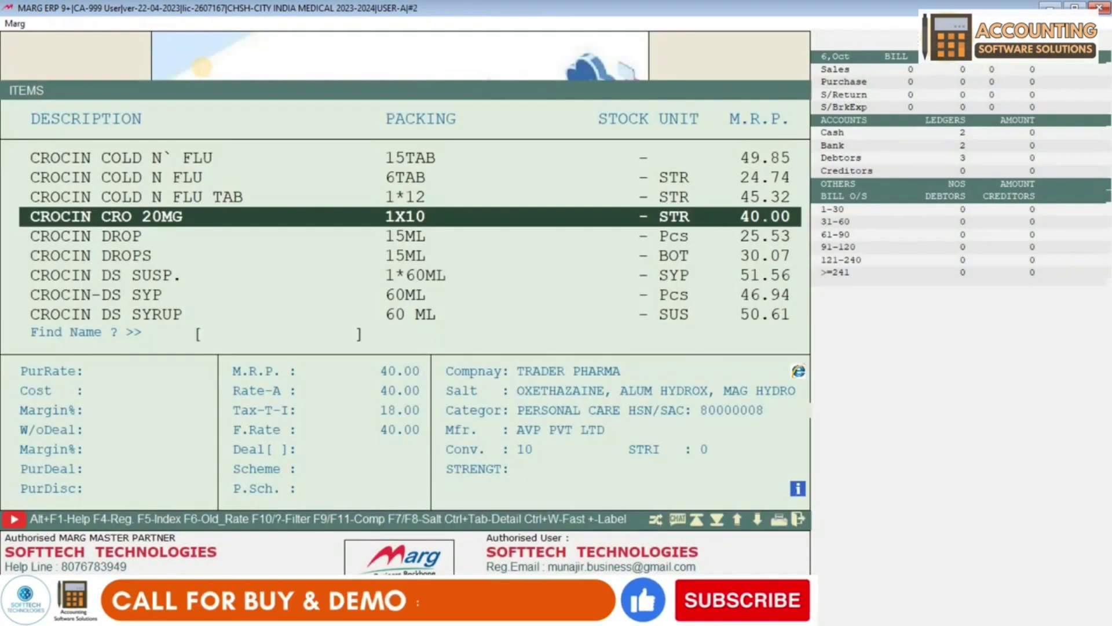
key(Down)
key(Up)
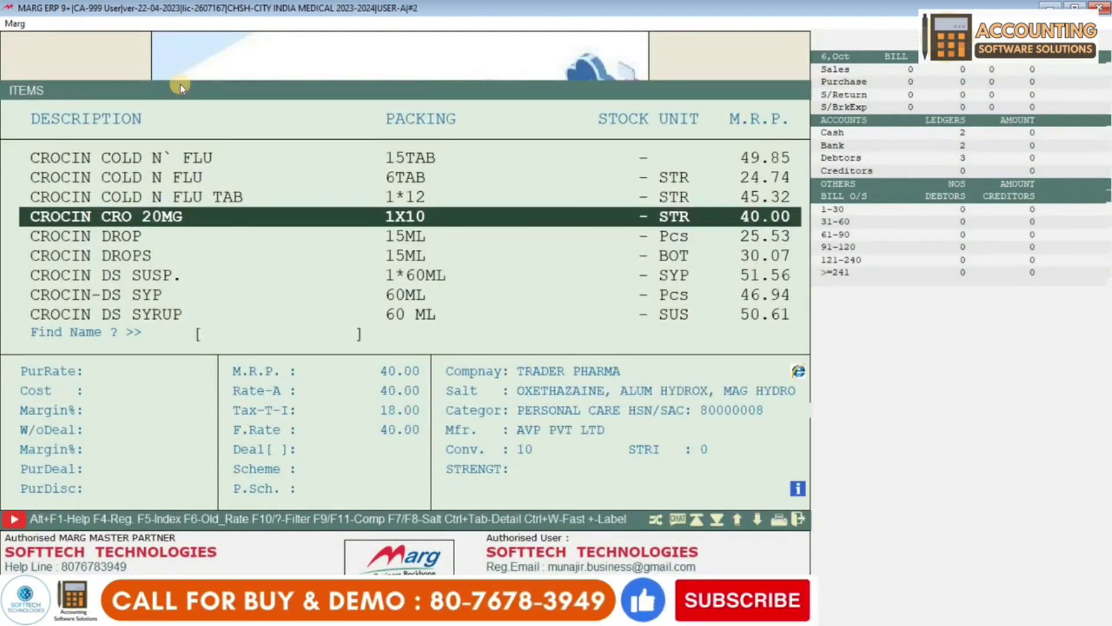
key(Return)
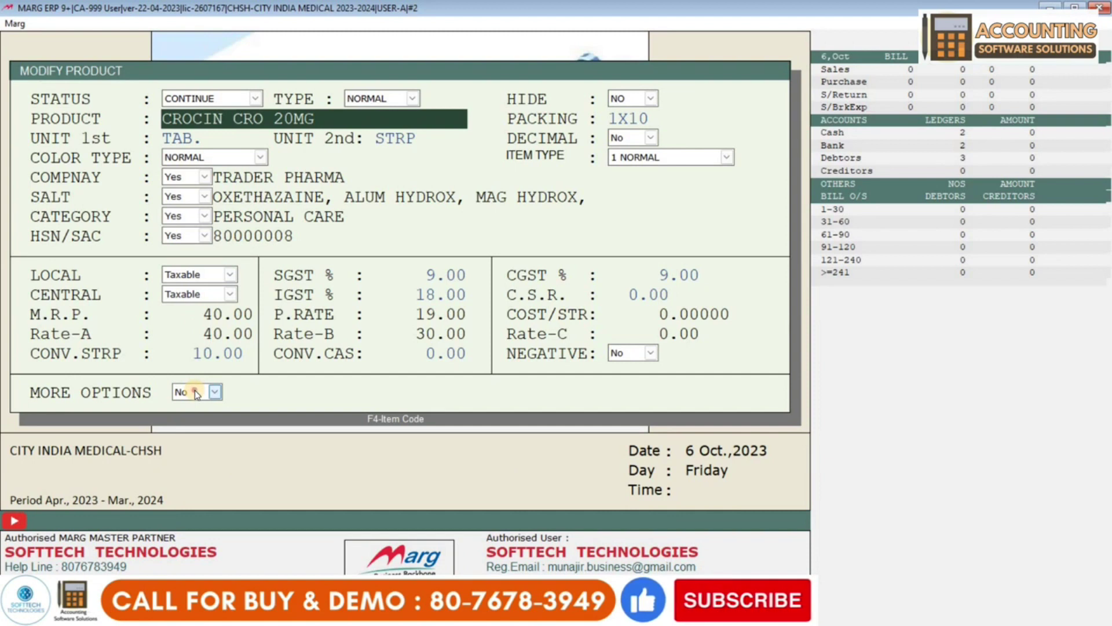
- In the item's extra options, set min, max, reorder quantity, reorder days and volume discount to 0
click(194, 391)
click(195, 416)
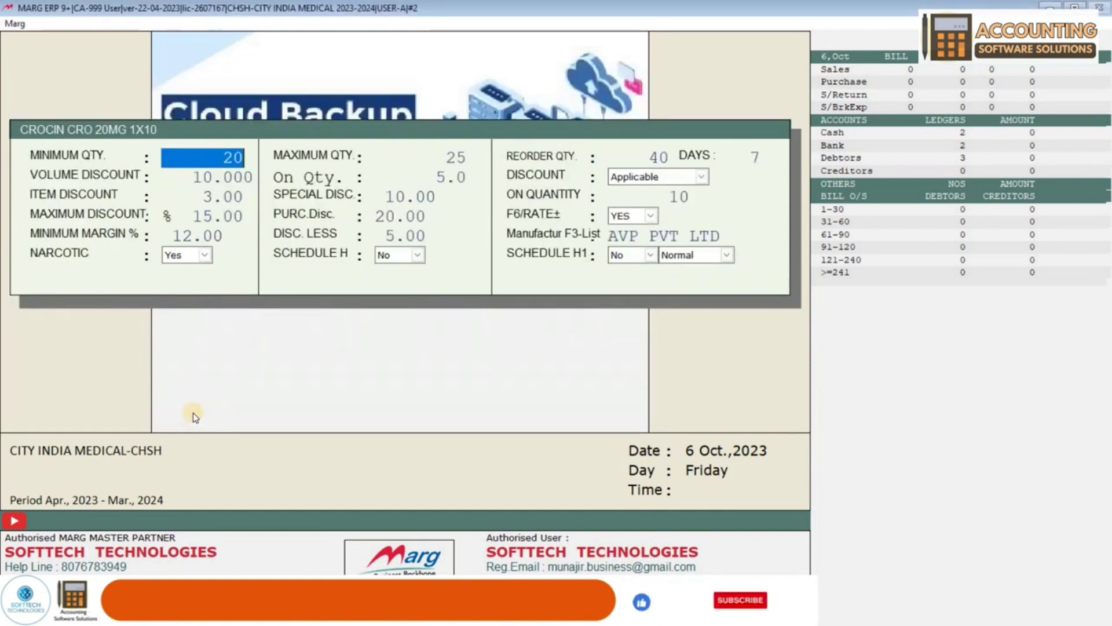
text(0)
key(Return)
text(0)
key(Return)
text(0)
key(Return)
text(0)
key(Return)
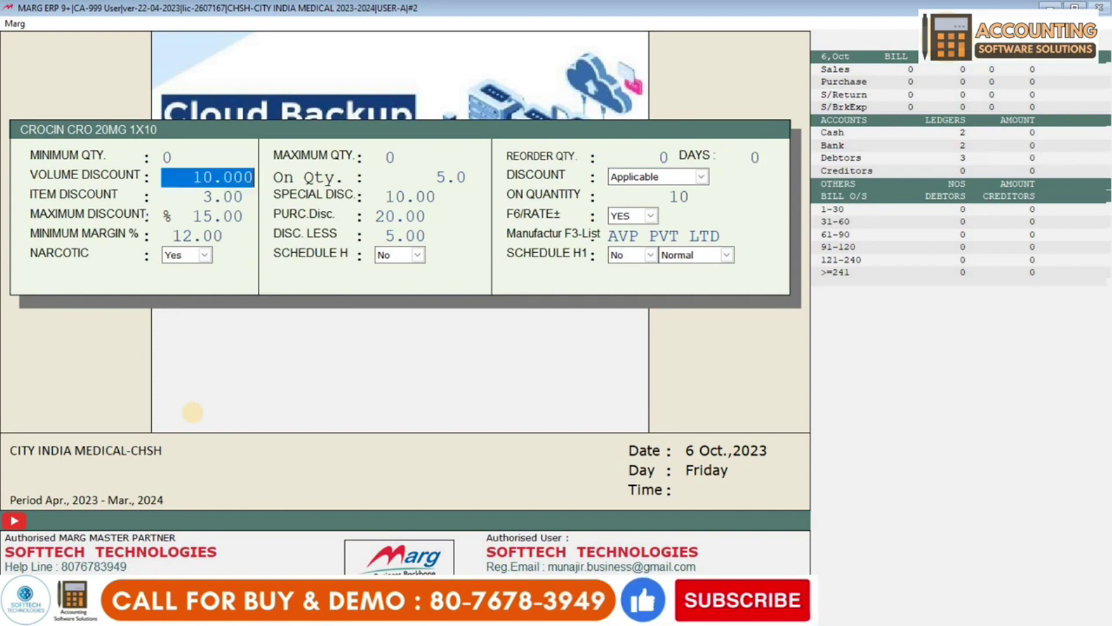
text(0)
key(Return)
text(0)
key(Return)
- Zero the item, special, maximum and purchase discounts and the DISC. LESS value
key(Return)
text(0)
key(Return)
text(0)
key(Return)
text(0)
key(Return)
text(0)
key(Return)
text(0)
key(Return)
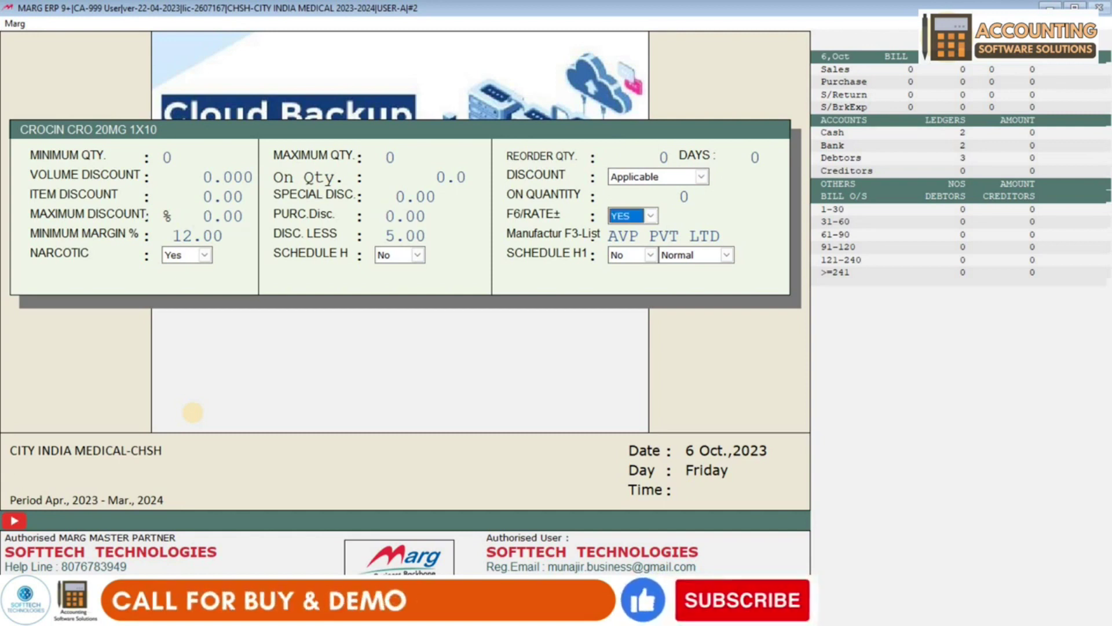
key(Return)
text(0)
key(Return)
text(0)
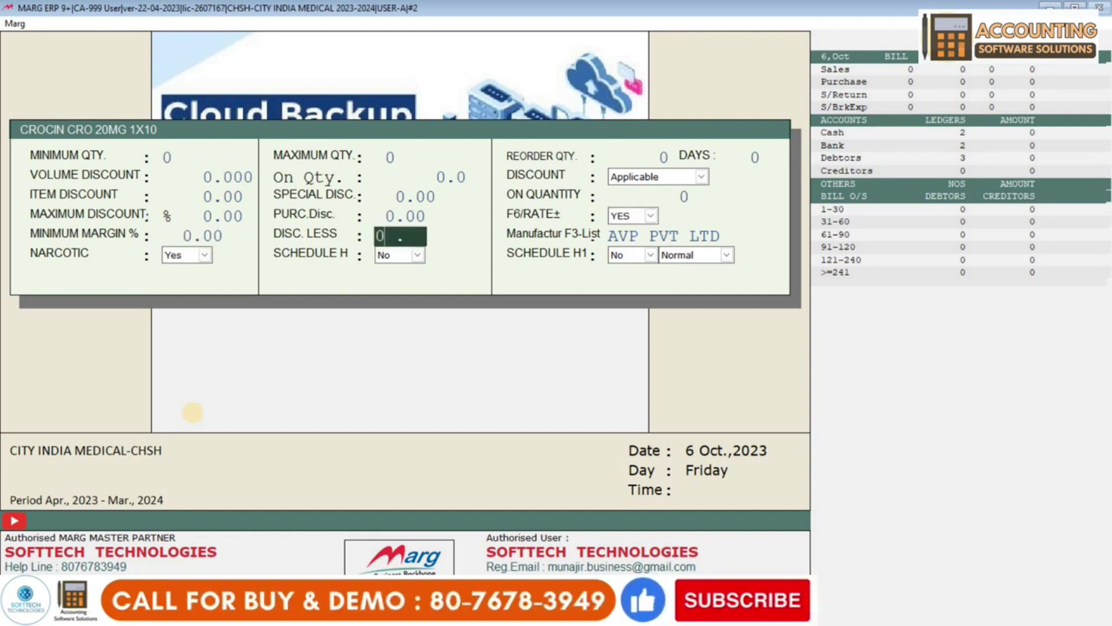
key(Return)
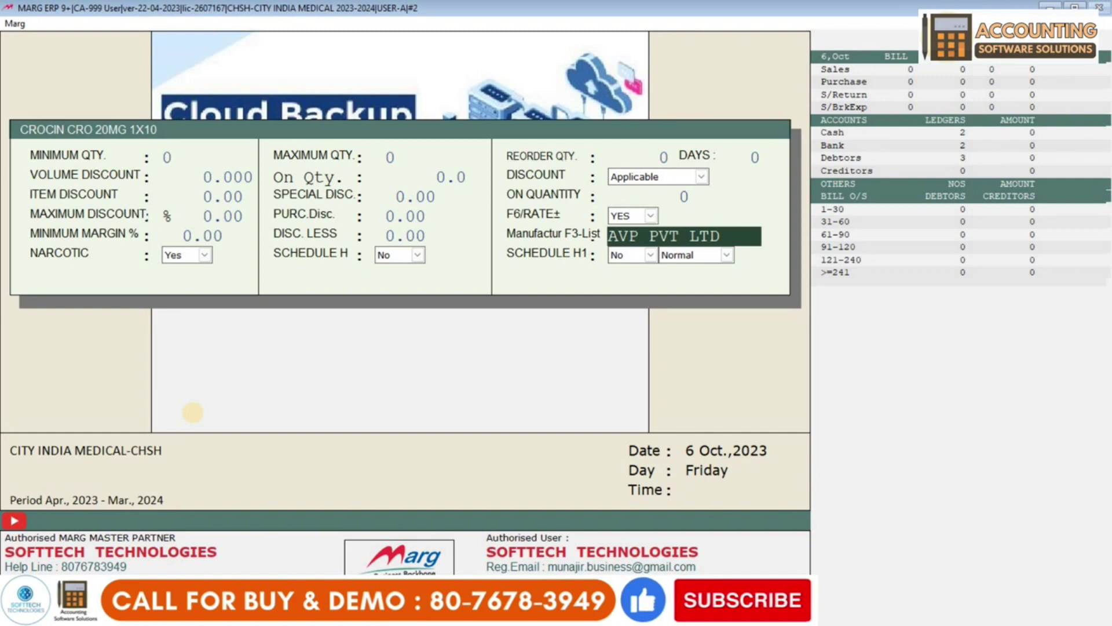
- Clear the manufacturer, set Narcotic to No and save the product
key(Delete)
key(Return)
key(n)
key(Return)
key(Return)
key(Return)
key(Return)
key(Return)
key(Return)
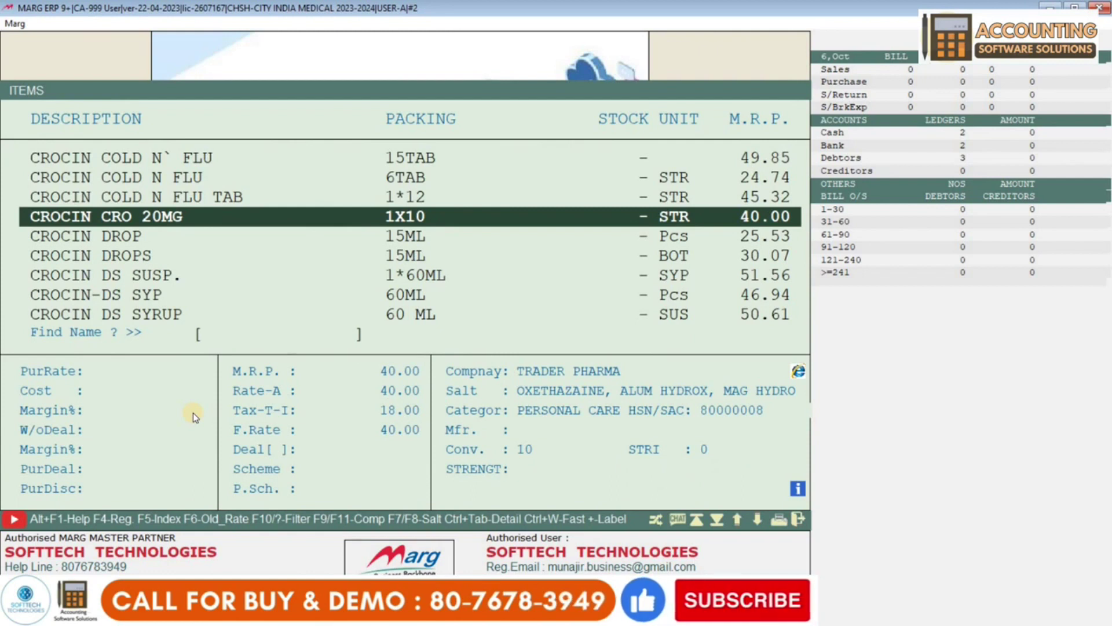
- Return to the dashboard and start a new Wholesale purchase bill from Transactions > Purchase
key(Escape)
key(Escape)
key(Escape)
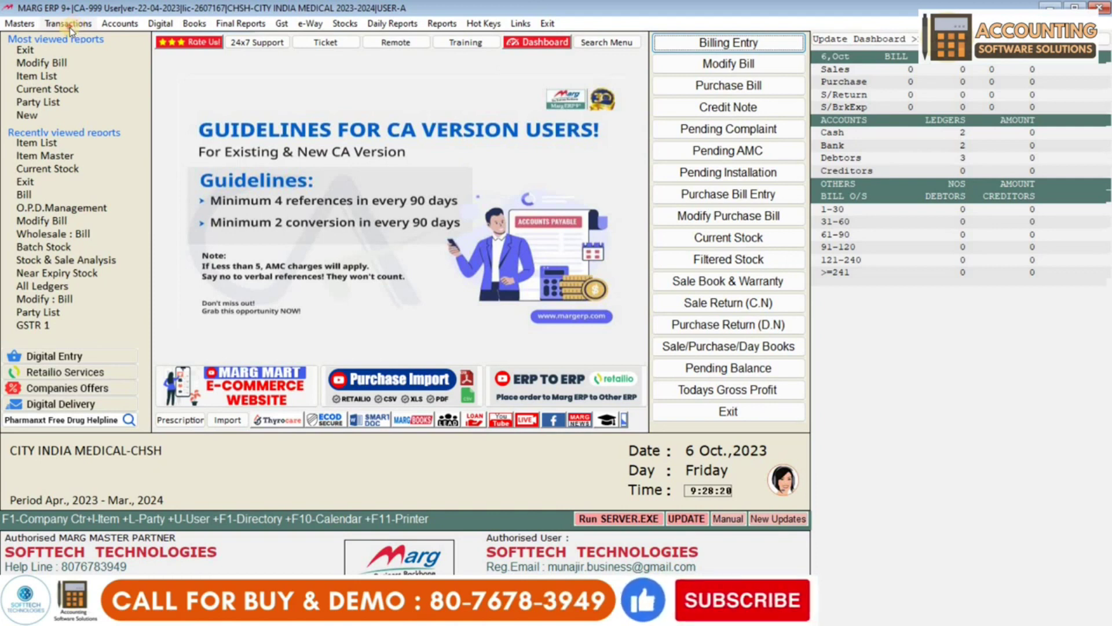
click(69, 24)
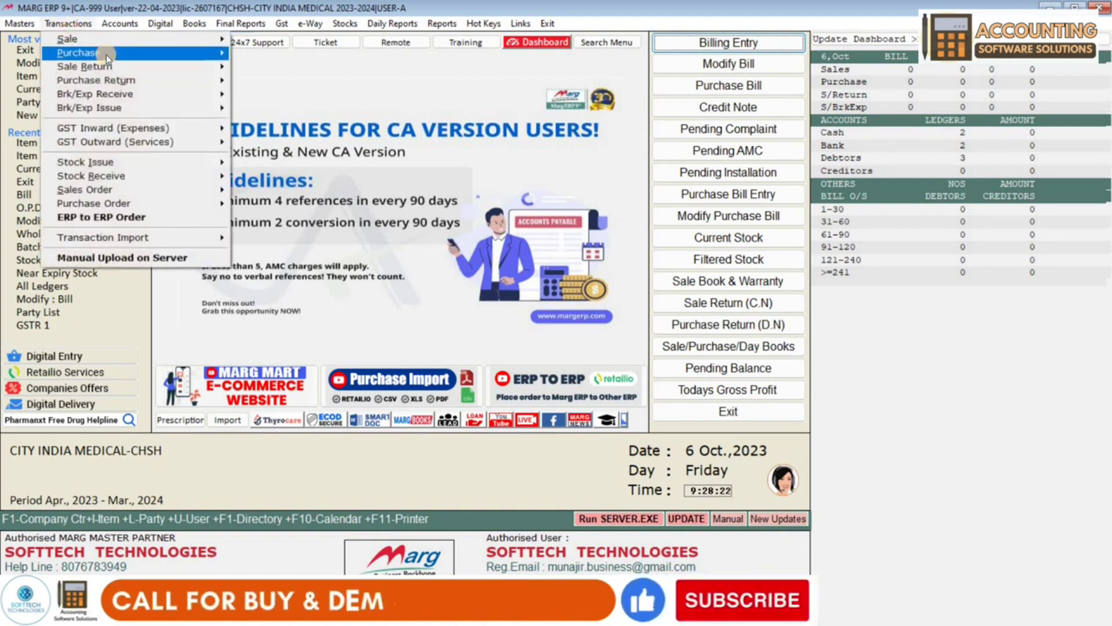
mouse_move(106, 54)
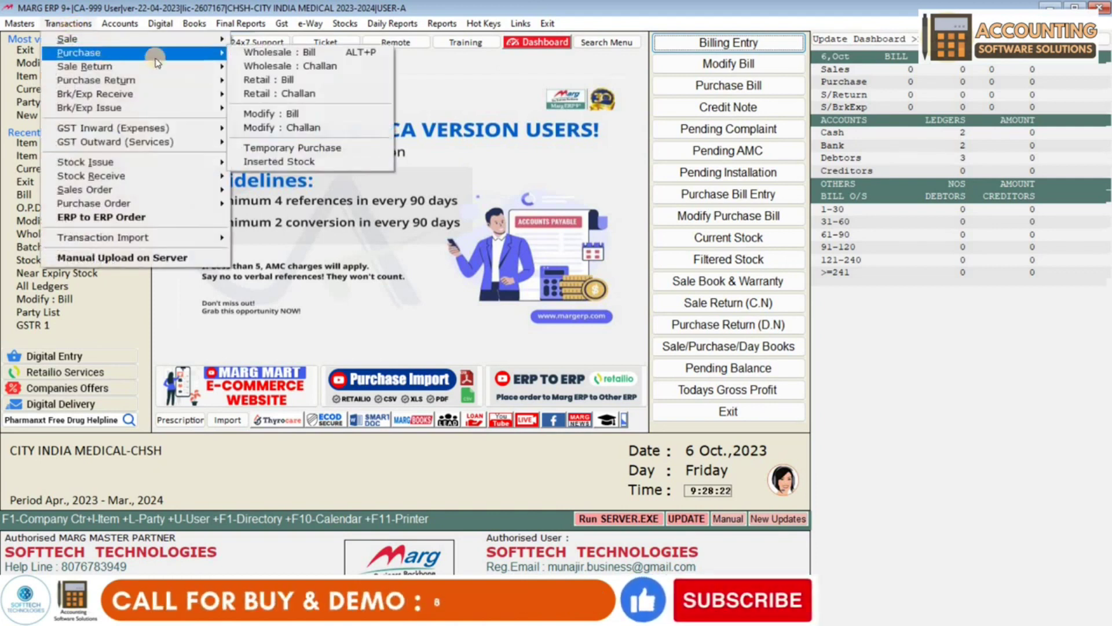
click(285, 56)
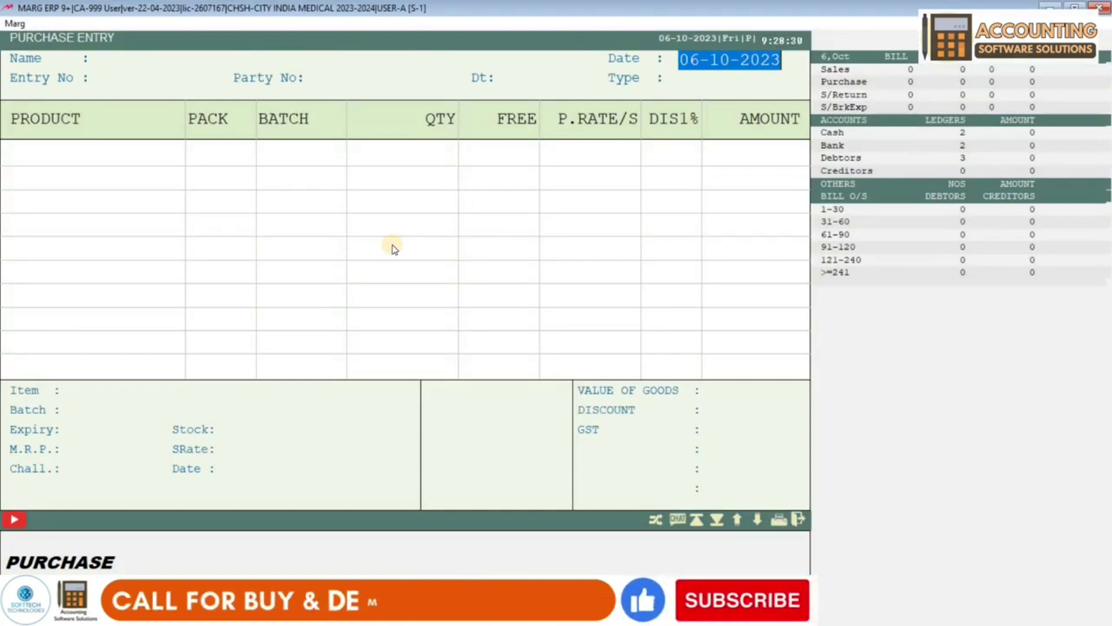
- Reopen the purchase entry with Alt+F2 and enter the date 04-10-2023
key(Escape)
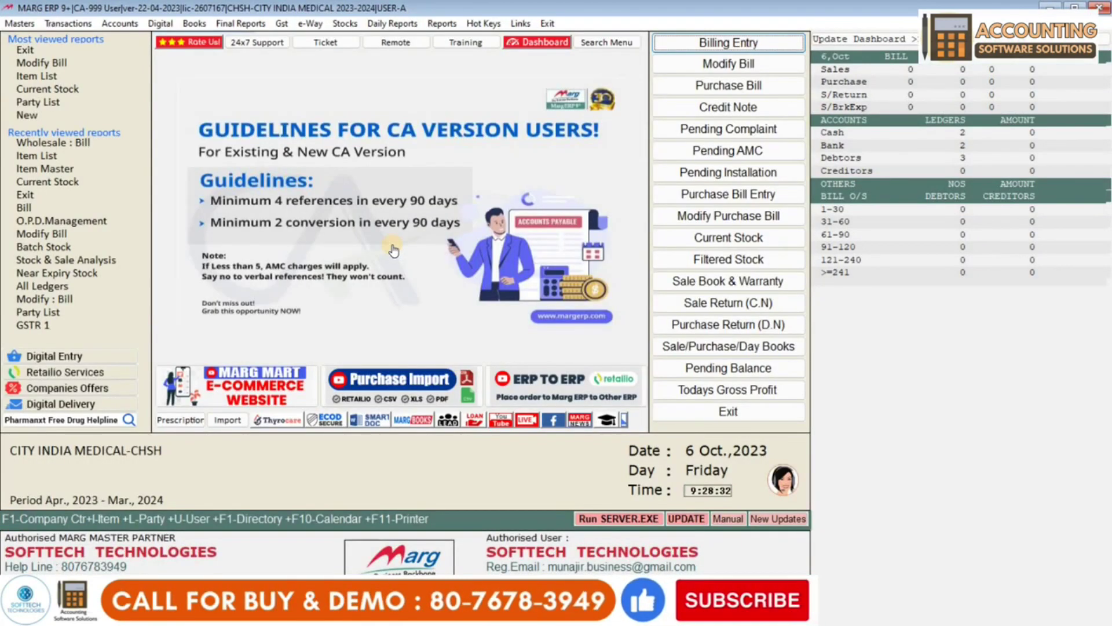
key(alt+F2)
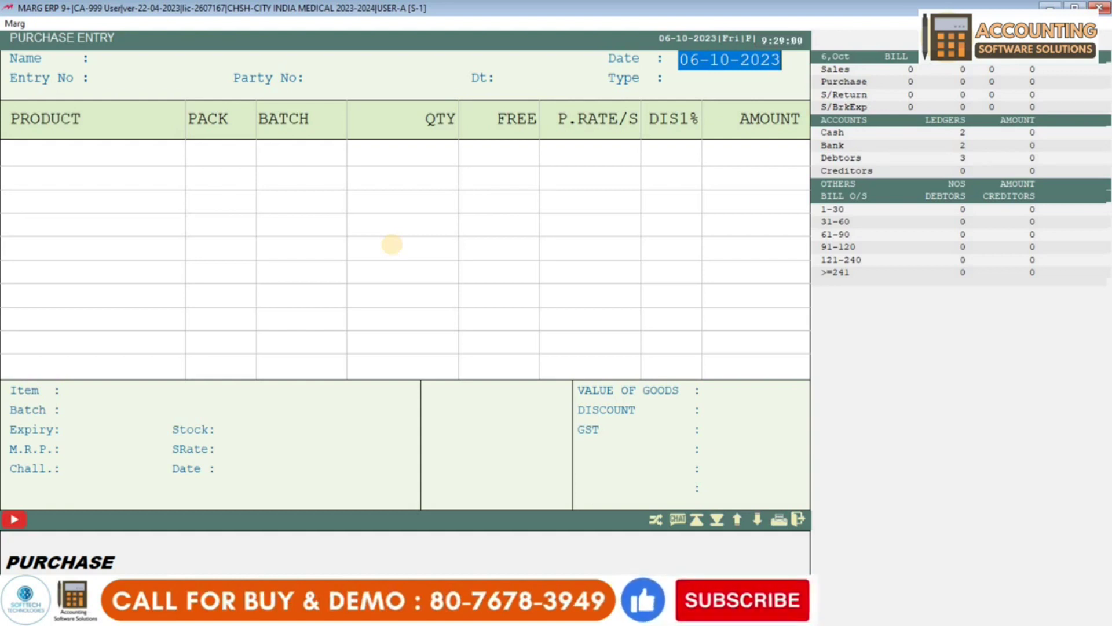
text(04-10-)
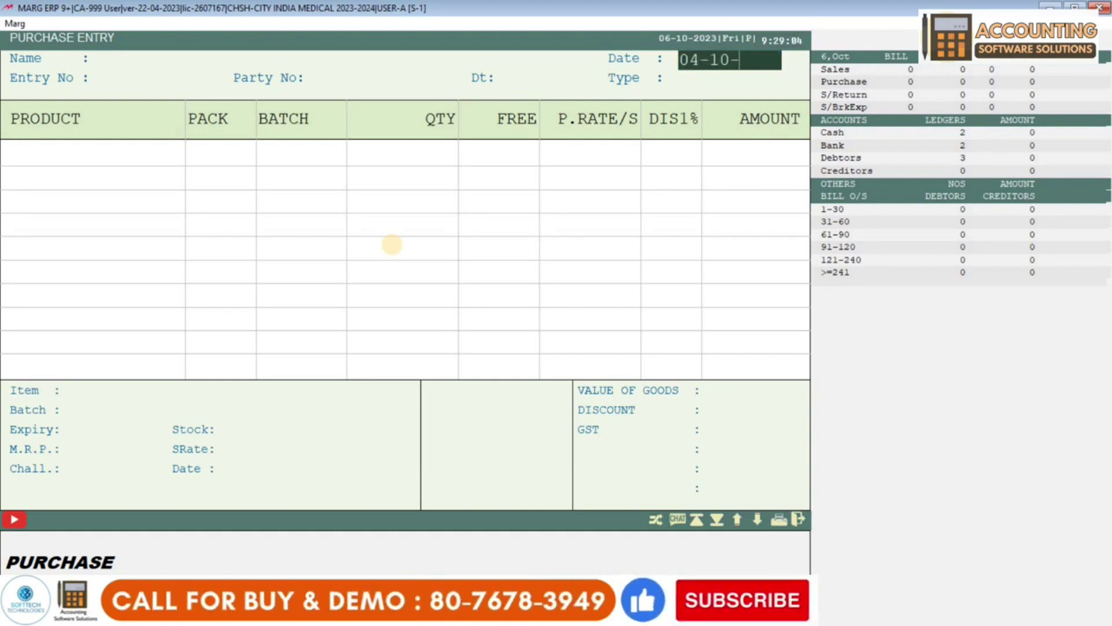
text(2023)
key(Return)
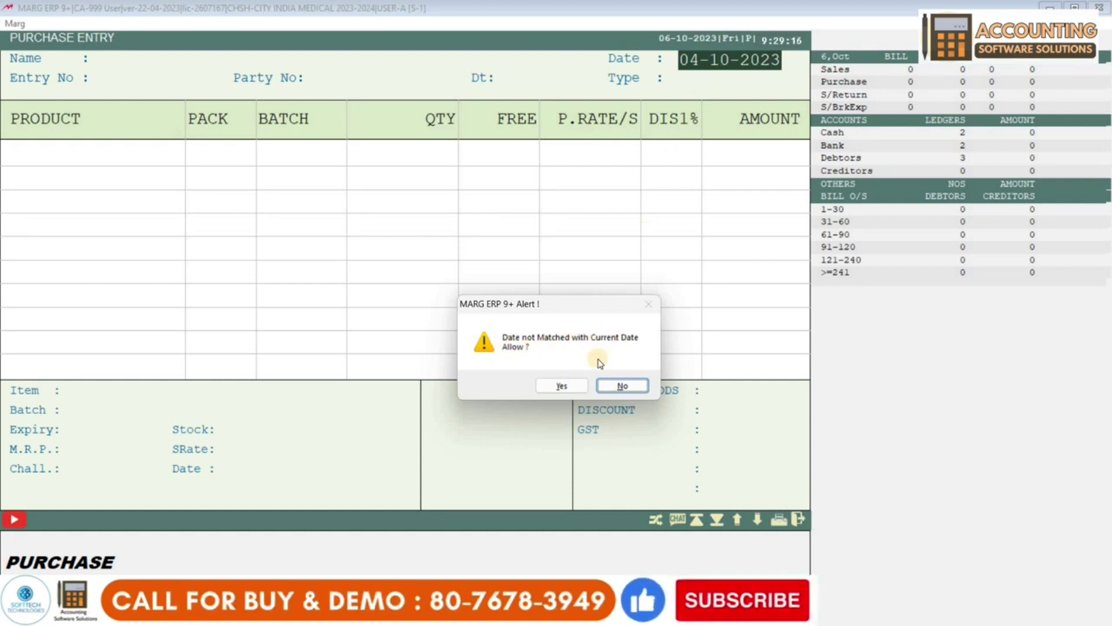
- Accept the 04-10-2023 date, browse the CASH ledgers, and start a new party ledger with F2
click(562, 386)
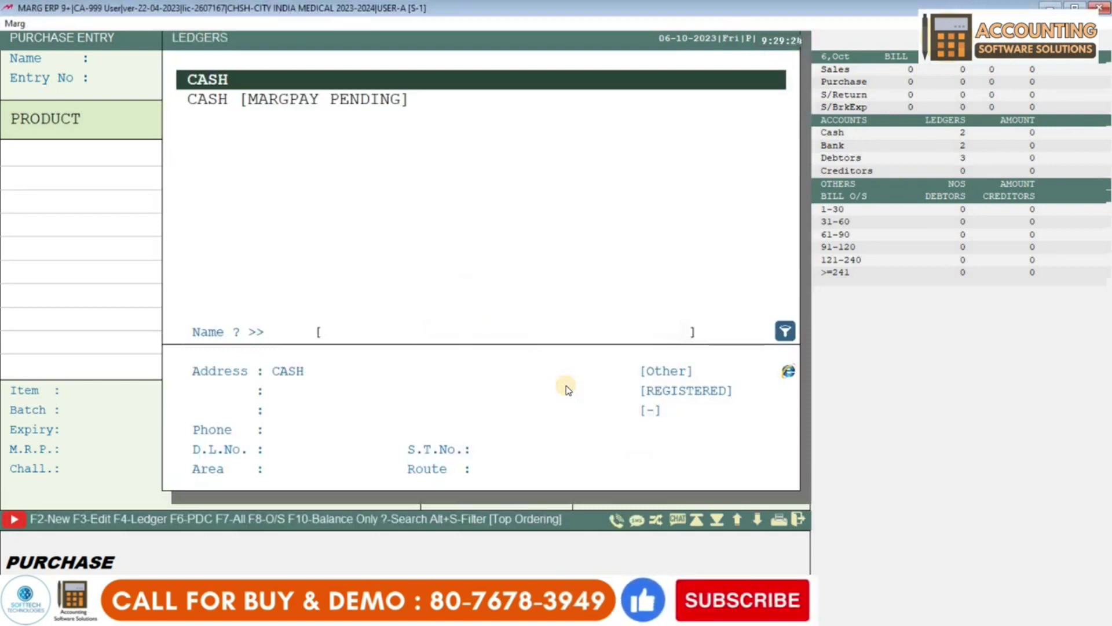
key(Down)
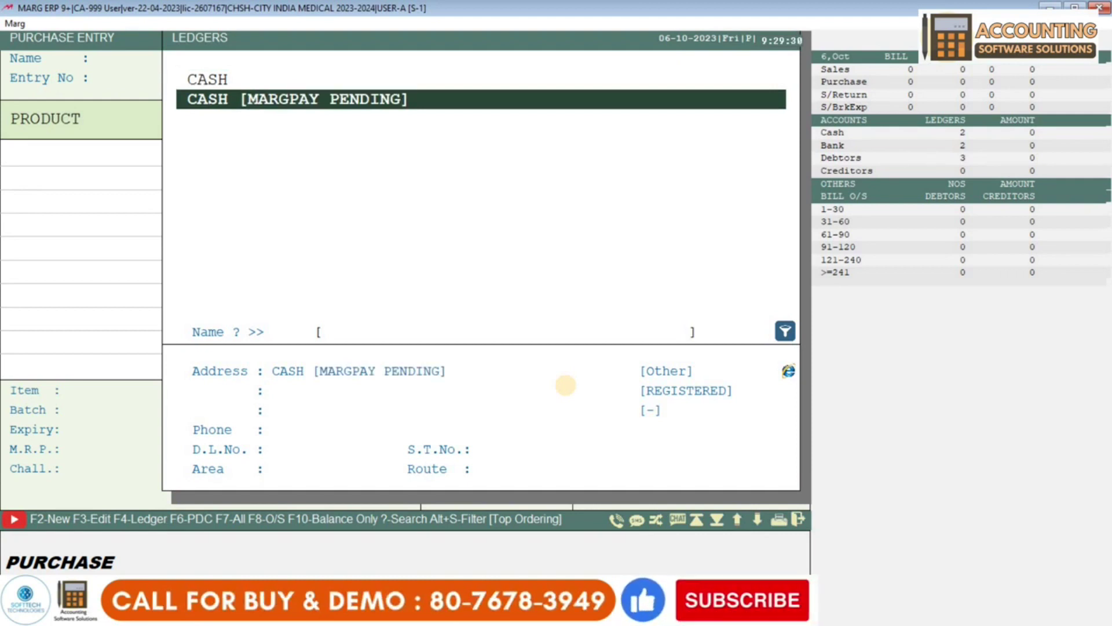
key(Up)
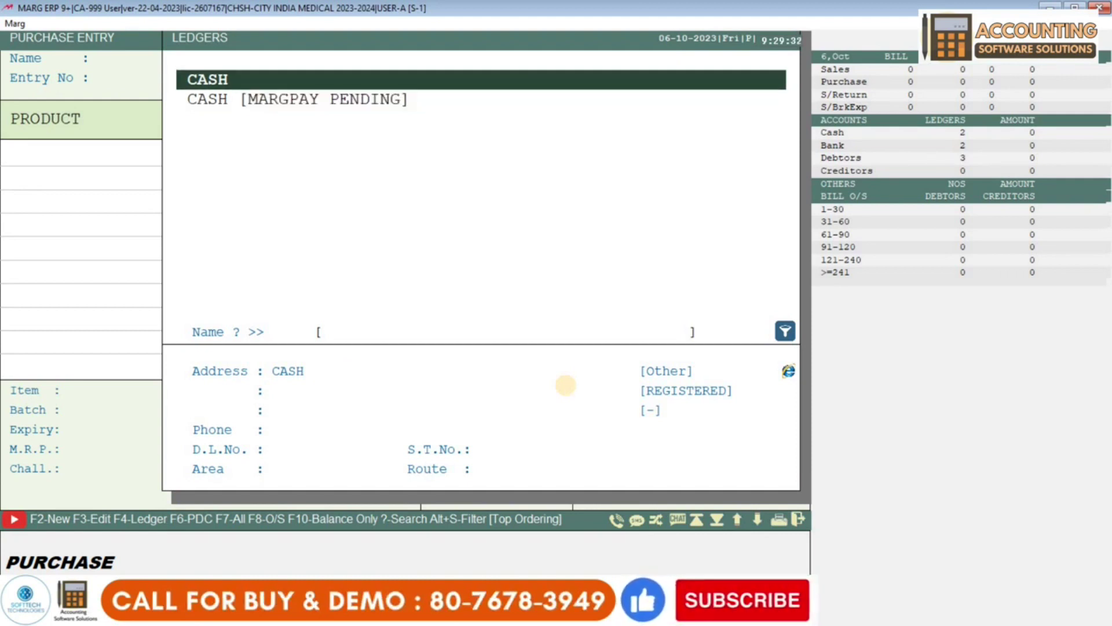
key(Down)
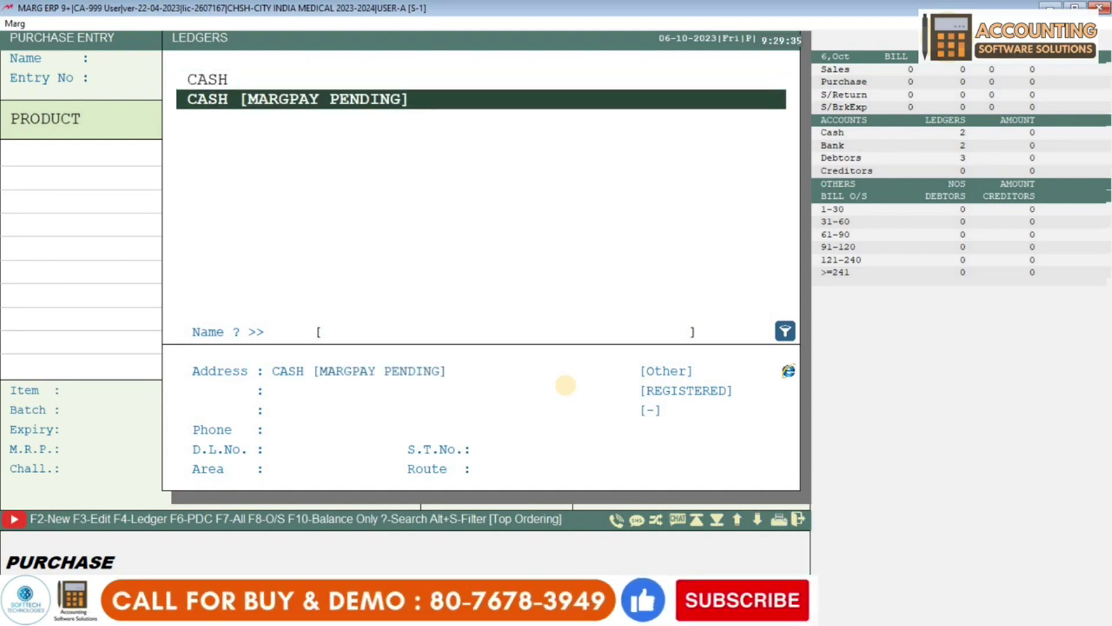
key(Up)
key(Down)
key(Up)
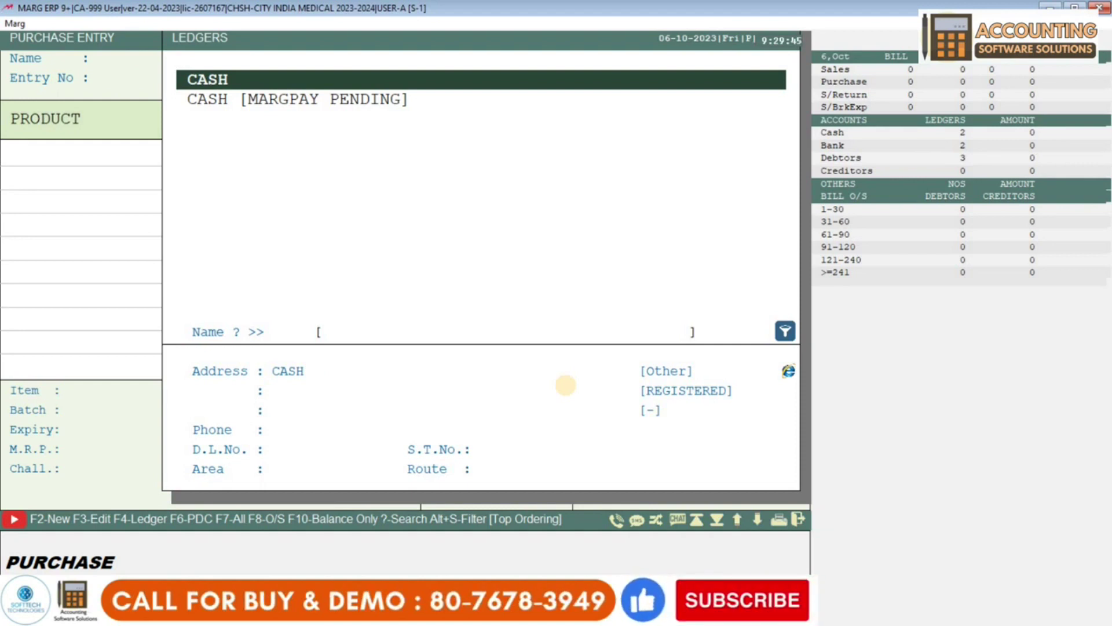
key(Down)
key(Up)
key(Down)
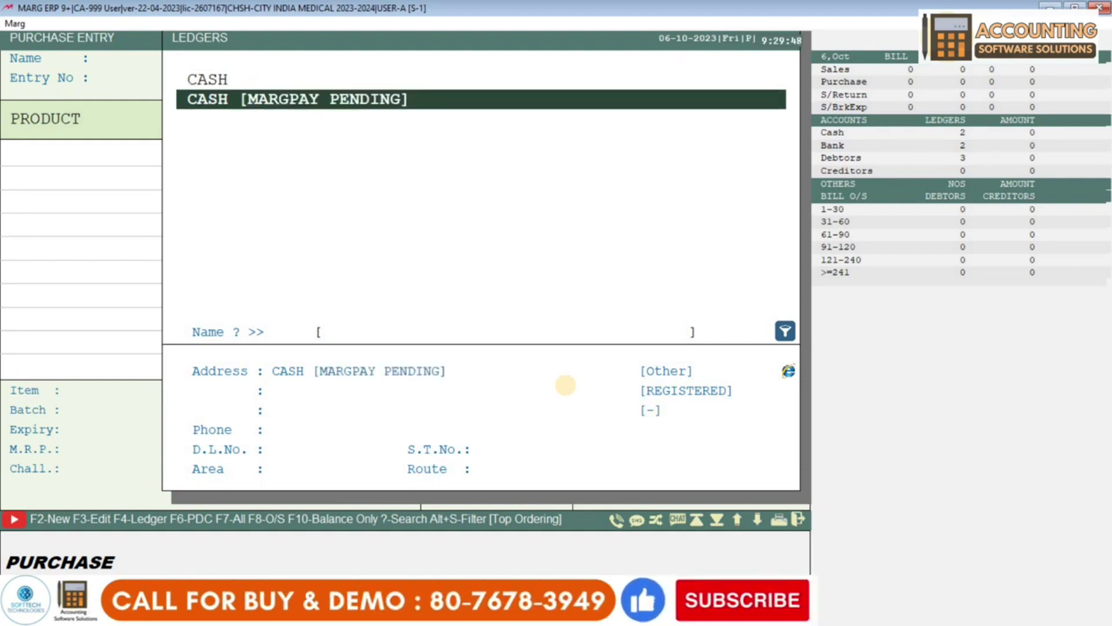
key(Up)
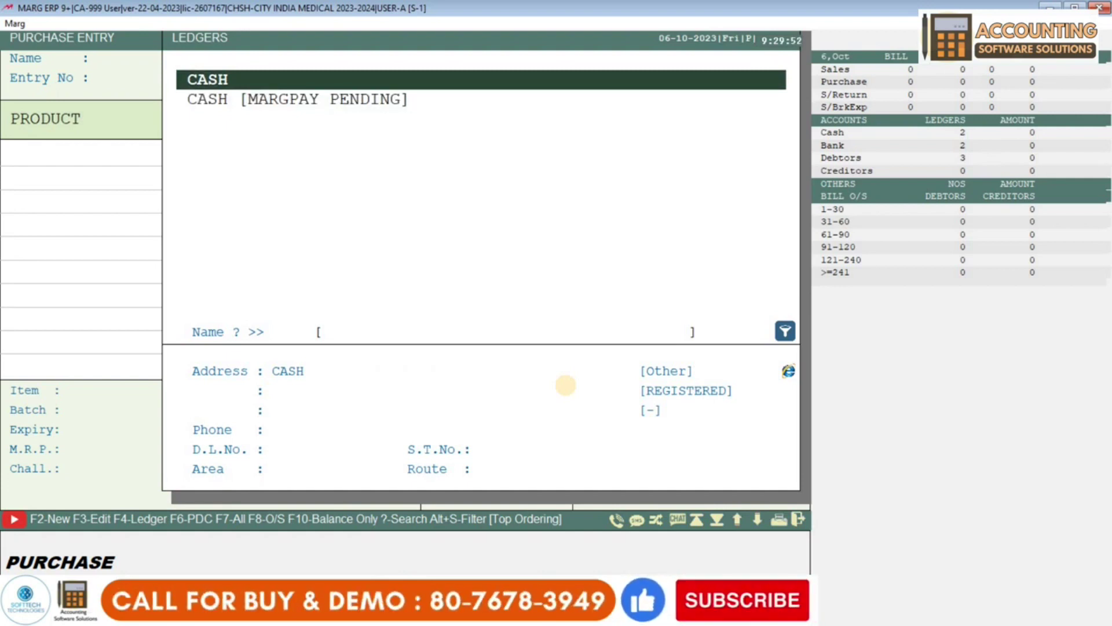
key(Down)
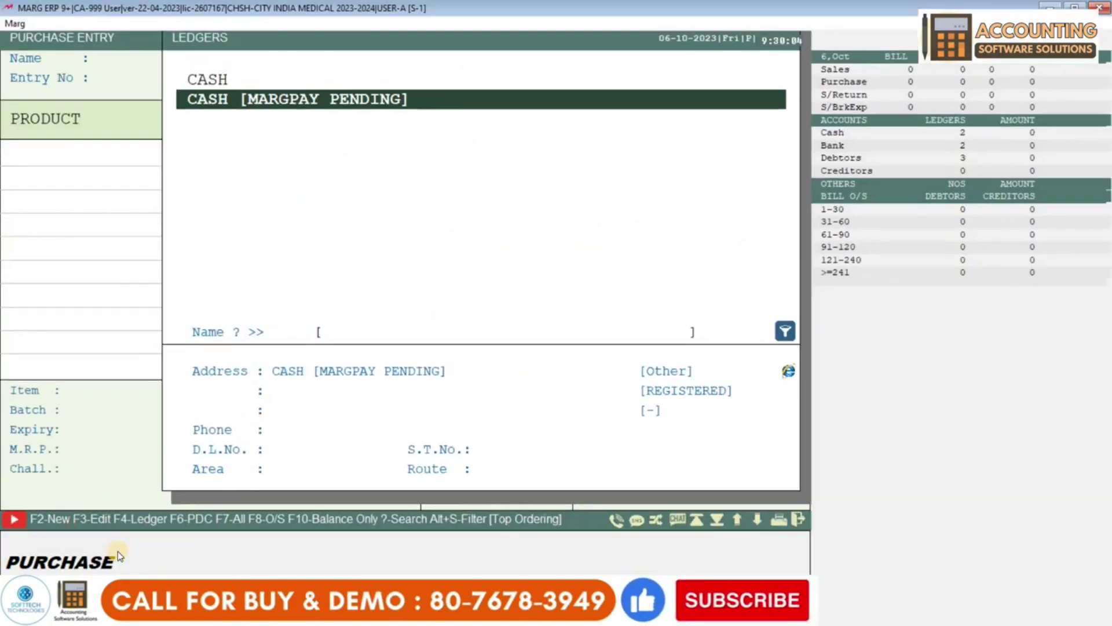
key(F2)
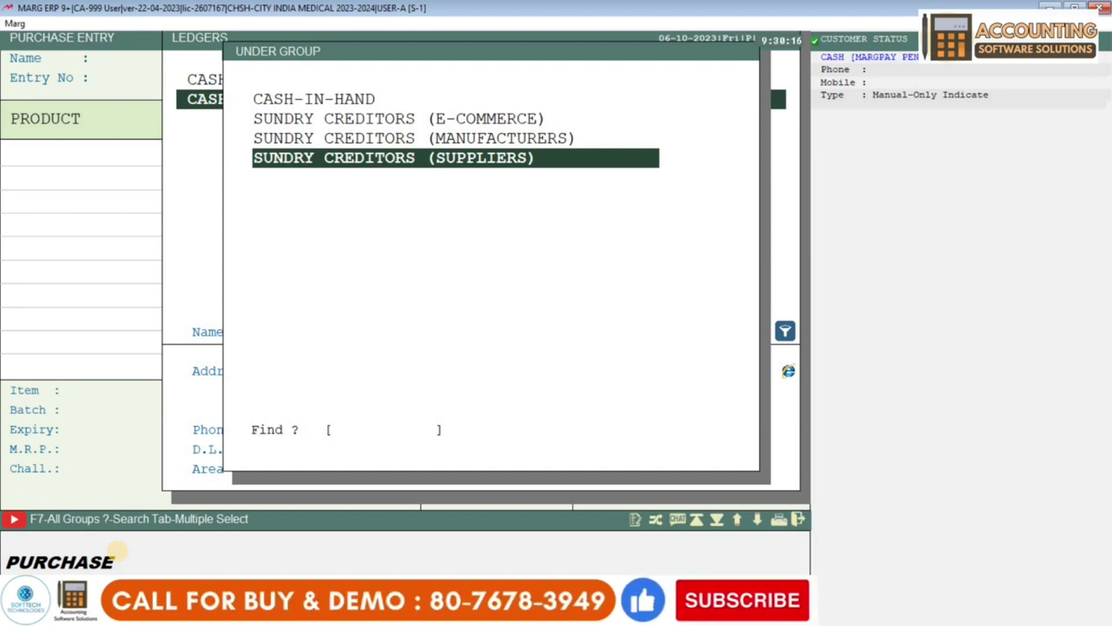
- Choose SUNDRY CREDITORS (SUPPLIERS) as the new ledger's account group
key(Return)
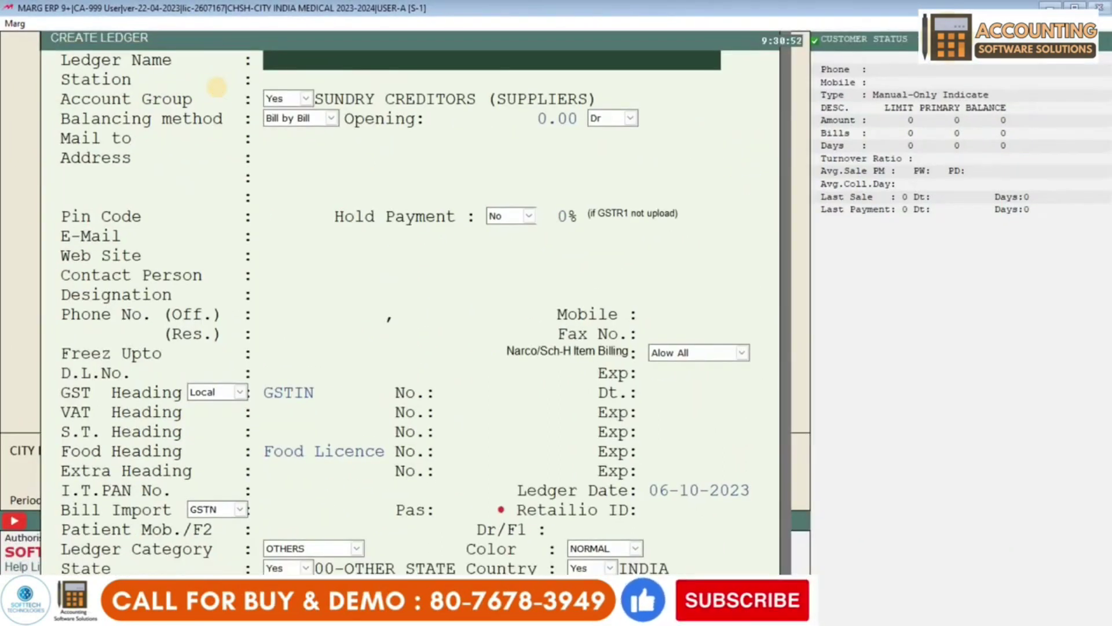
- Enter GUPTA PHARMA as ledger name, clear Station, keep the group and bring up balancing methods
text(GUPTA)
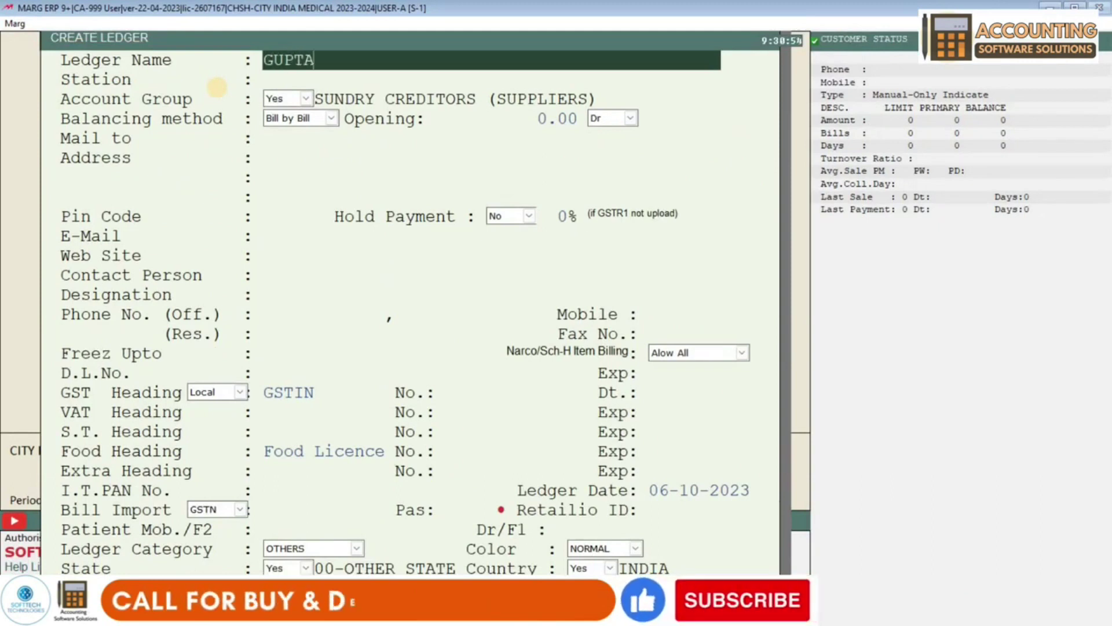
text( PHARMA)
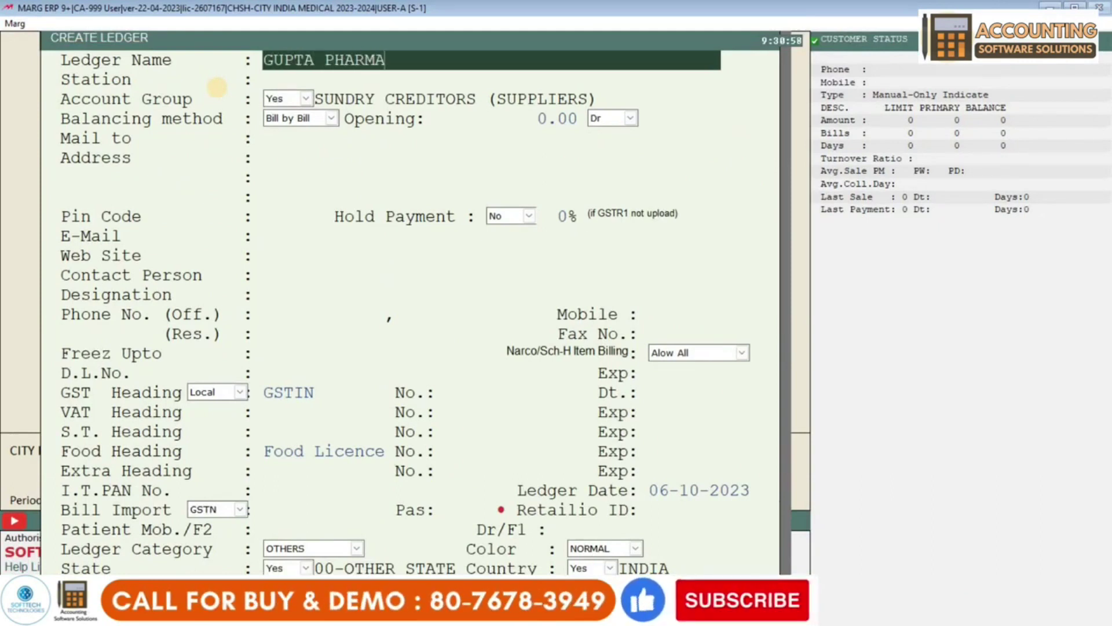
key(Return)
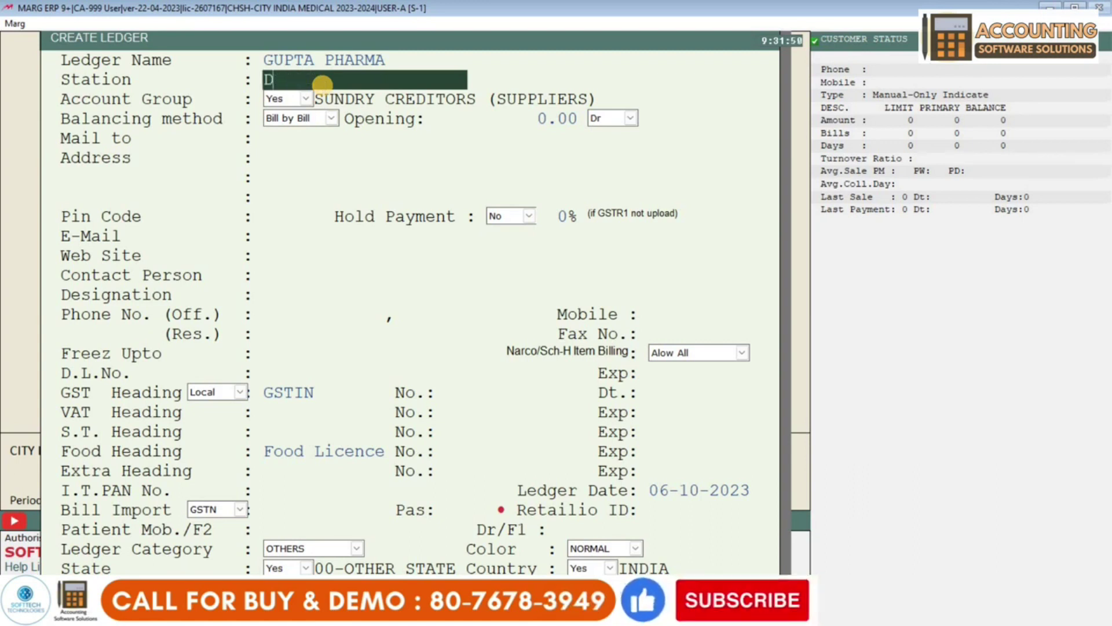
key(BackSpace)
key(Return)
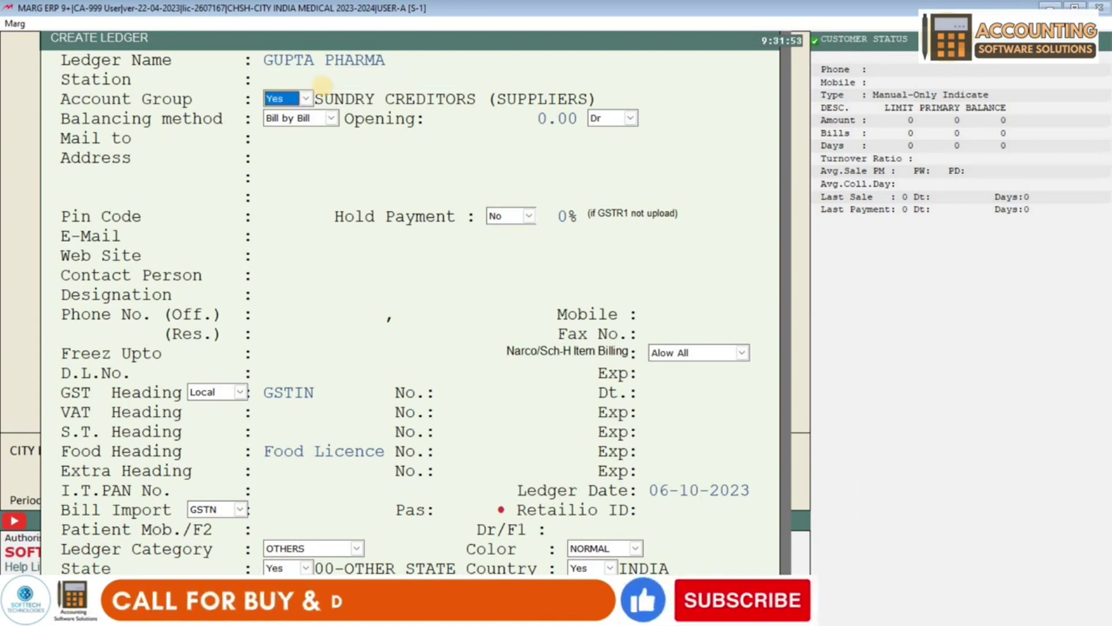
key(Return)
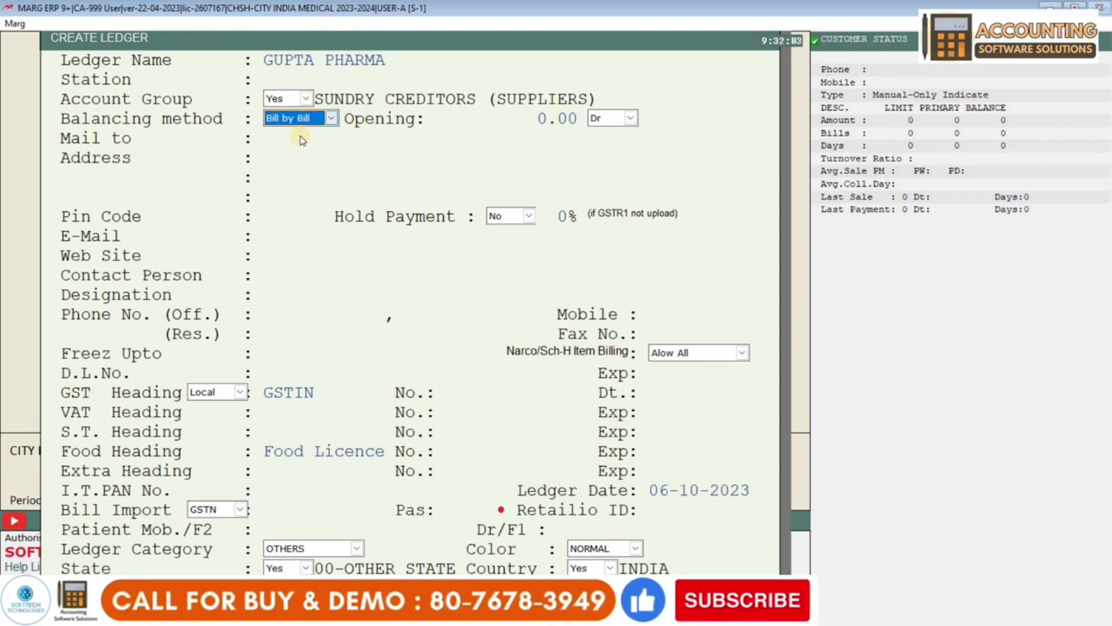
key(alt+Down)
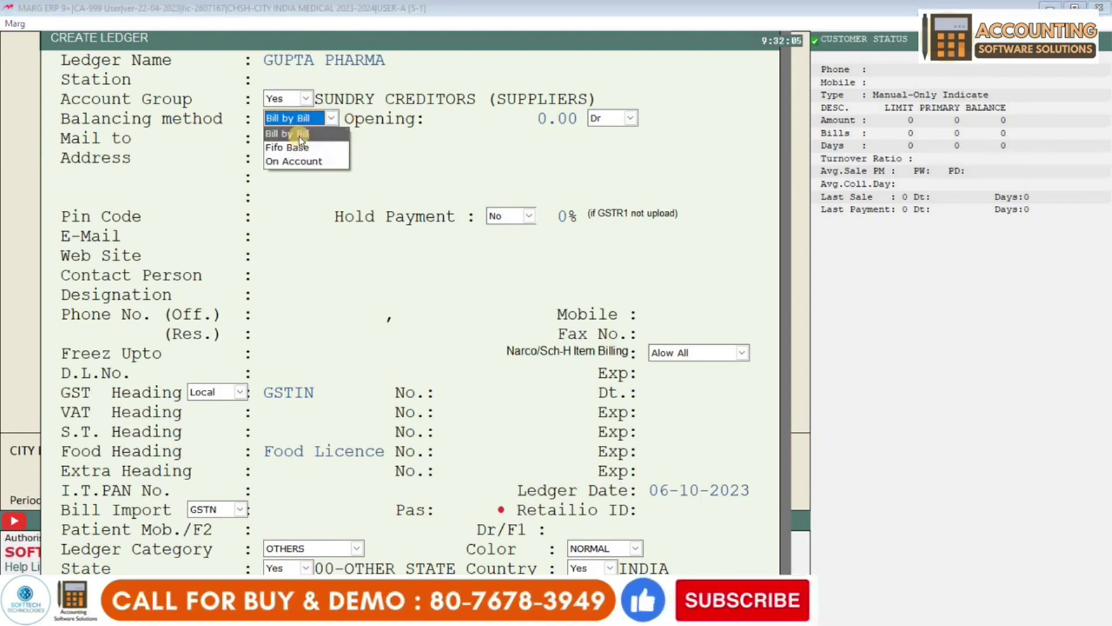
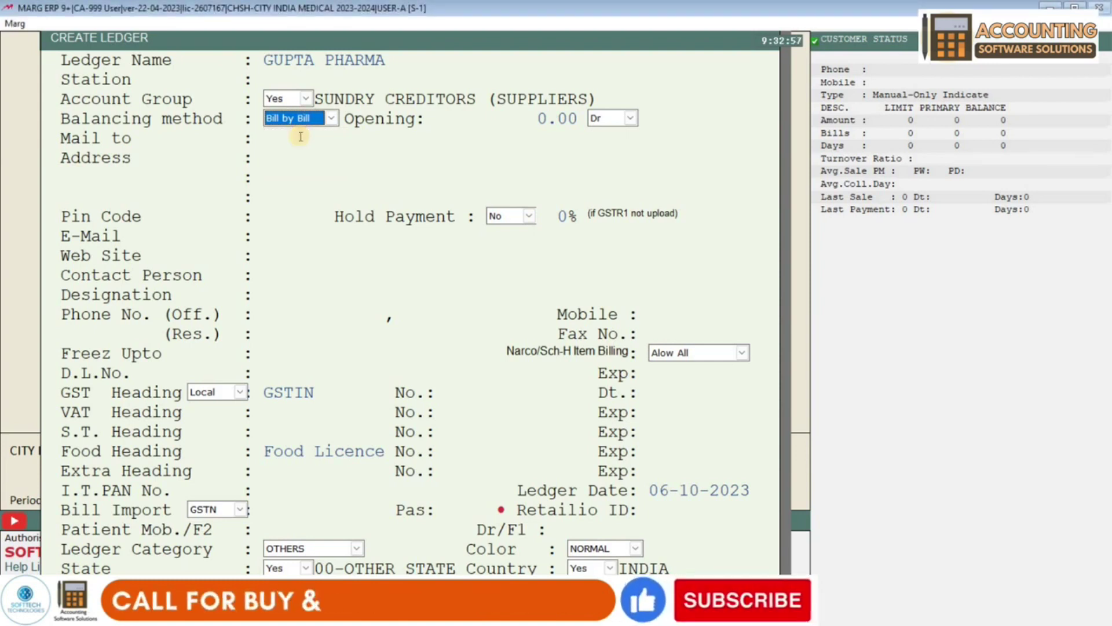
- Enter a 20000 opening balance and switch its side from Dr to Cr
key(Return)
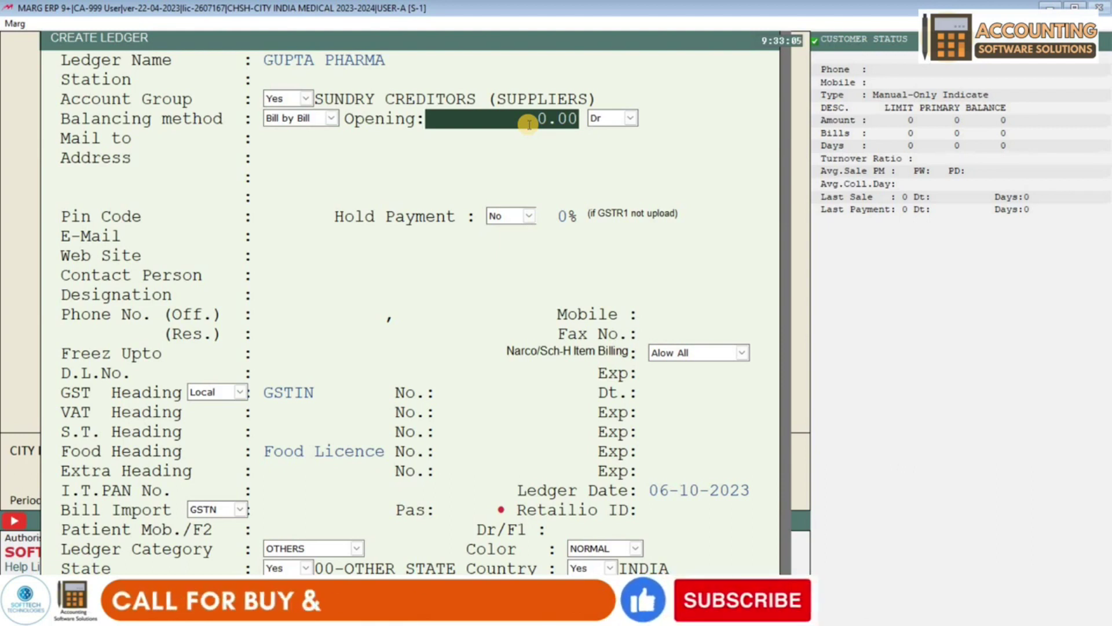
text(20000)
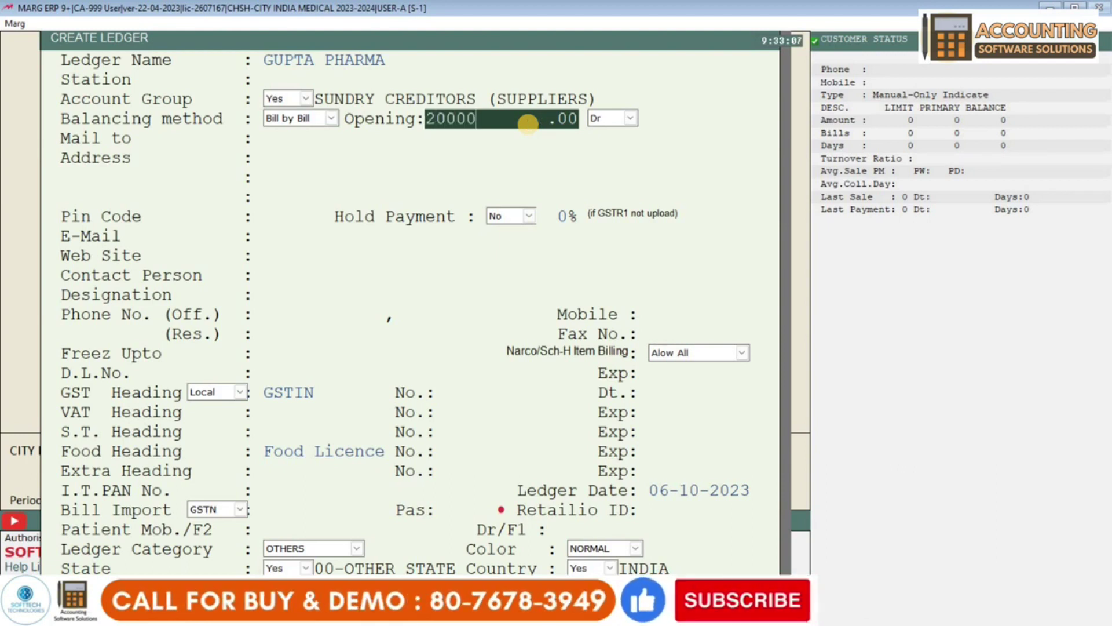
key(Return)
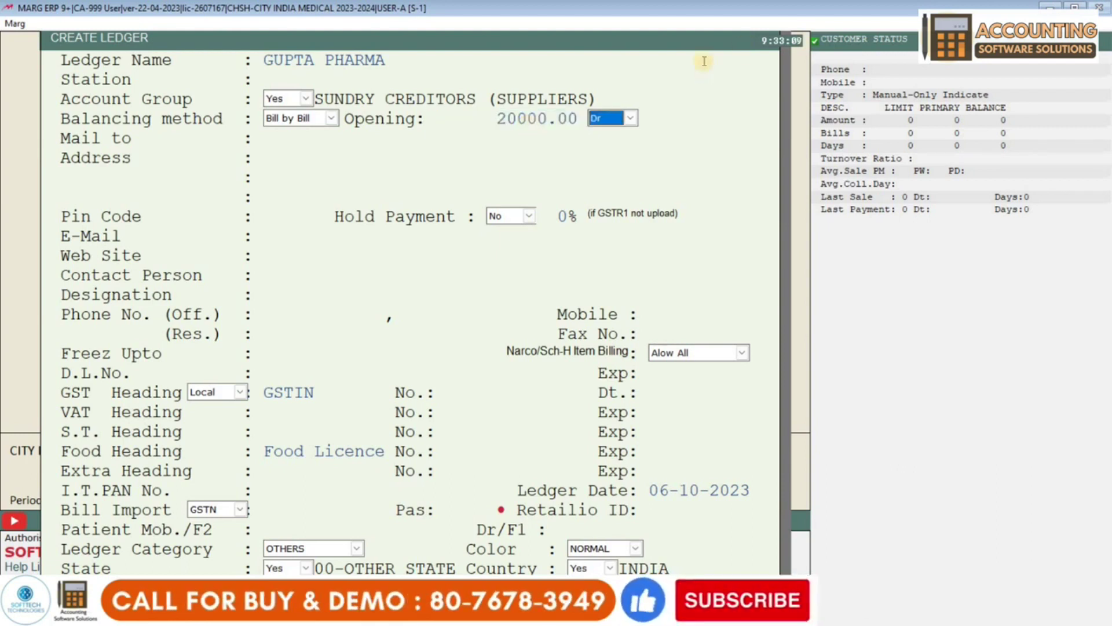
click(617, 118)
key(Escape)
click(600, 118)
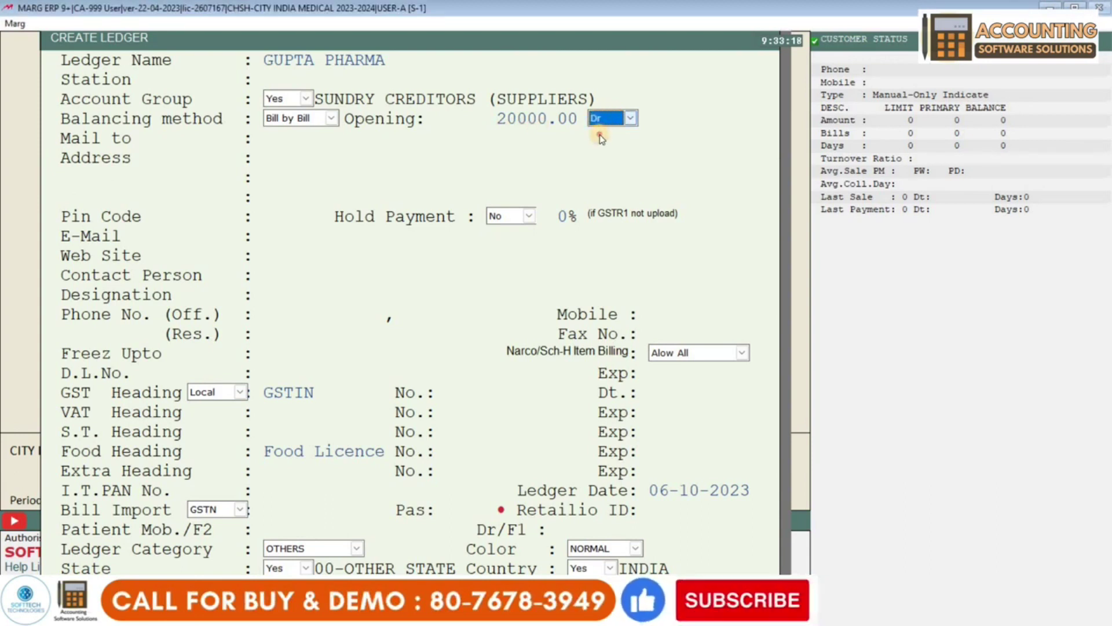
click(597, 146)
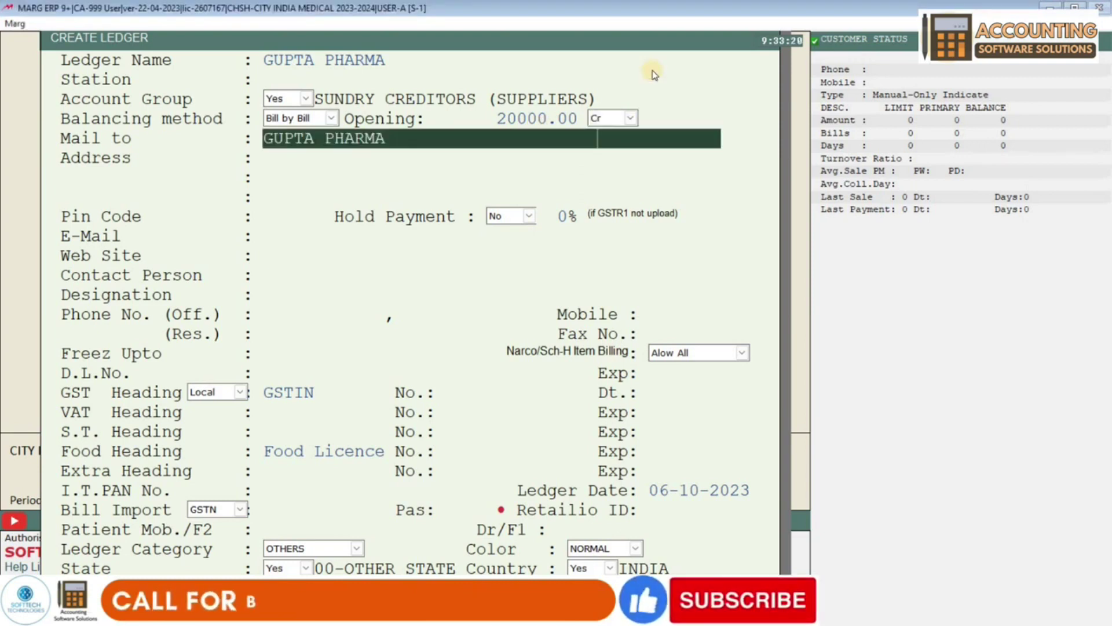
- Set the side back to Dr and clear the opening balance to 0.00 Dr
click(617, 117)
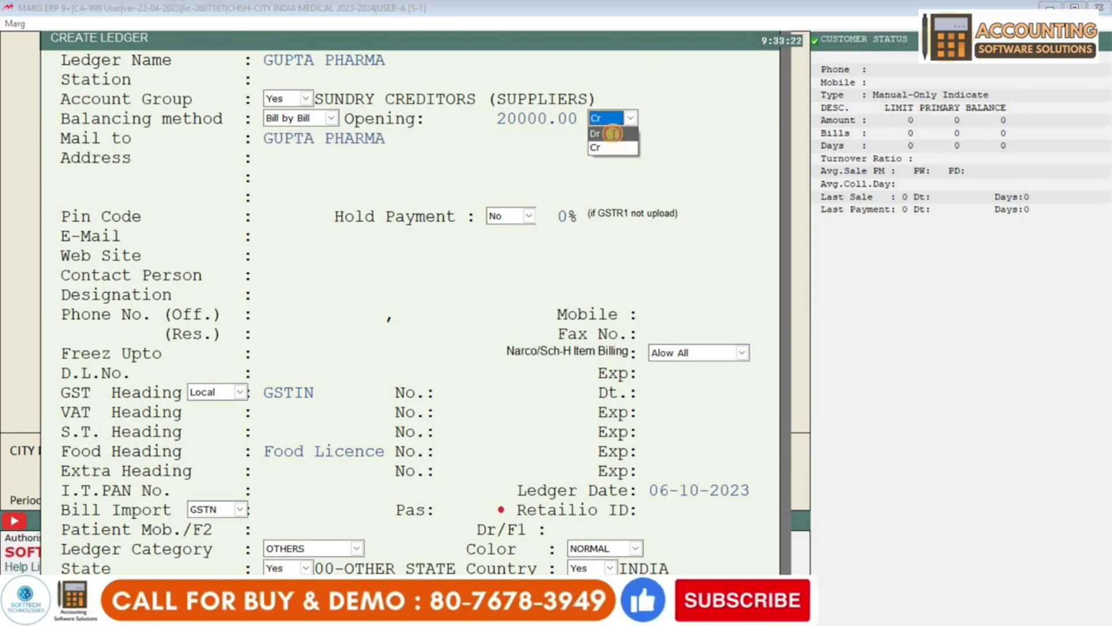
click(613, 133)
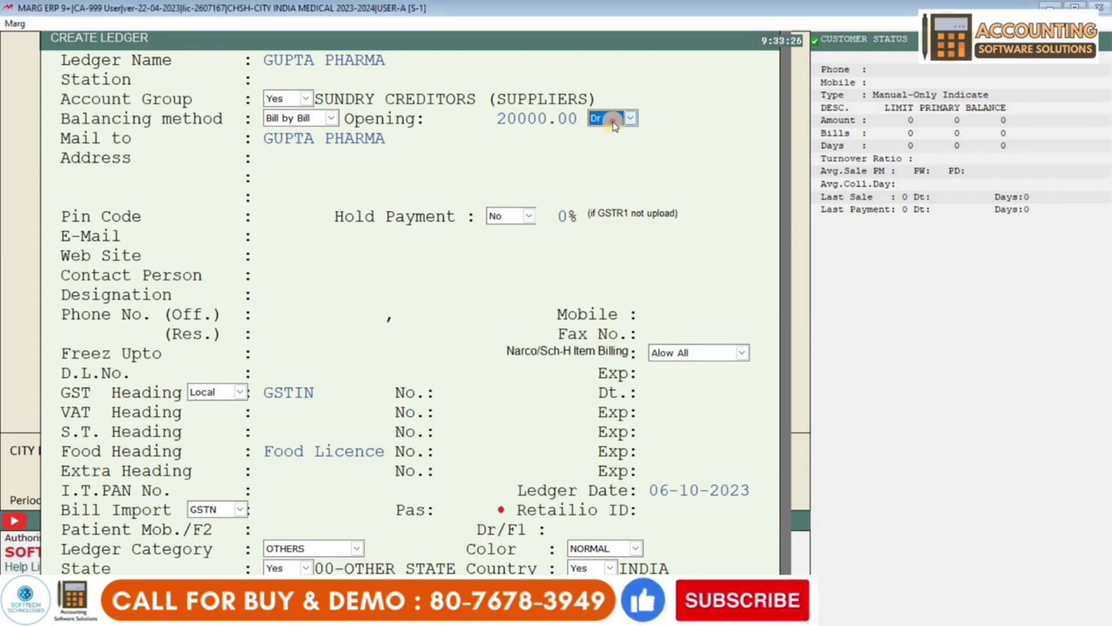
click(613, 119)
click(550, 119)
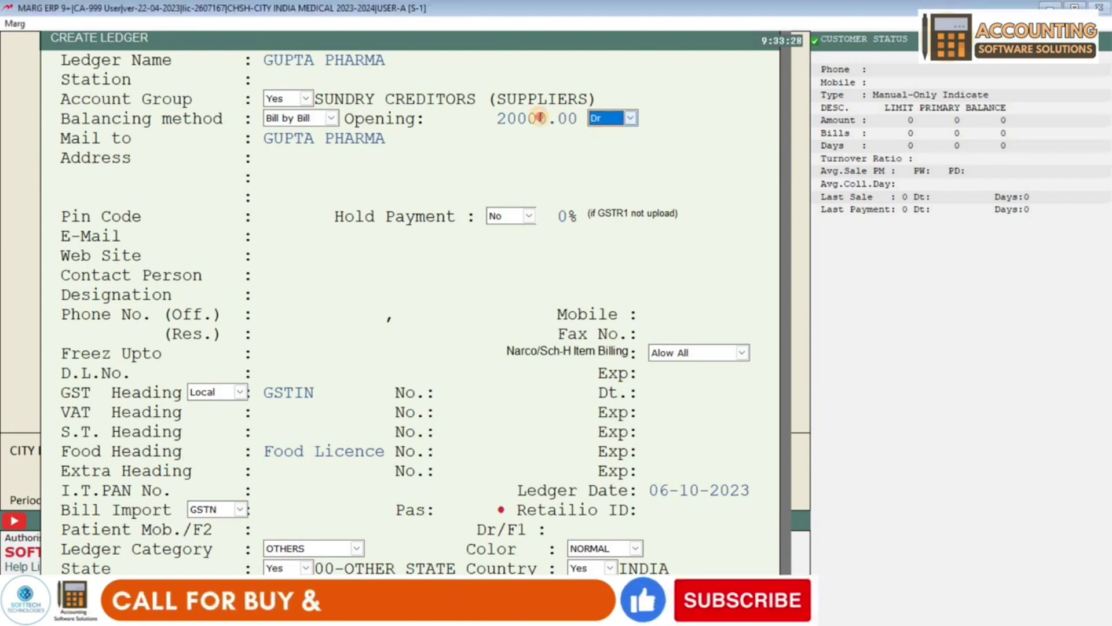
click(539, 118)
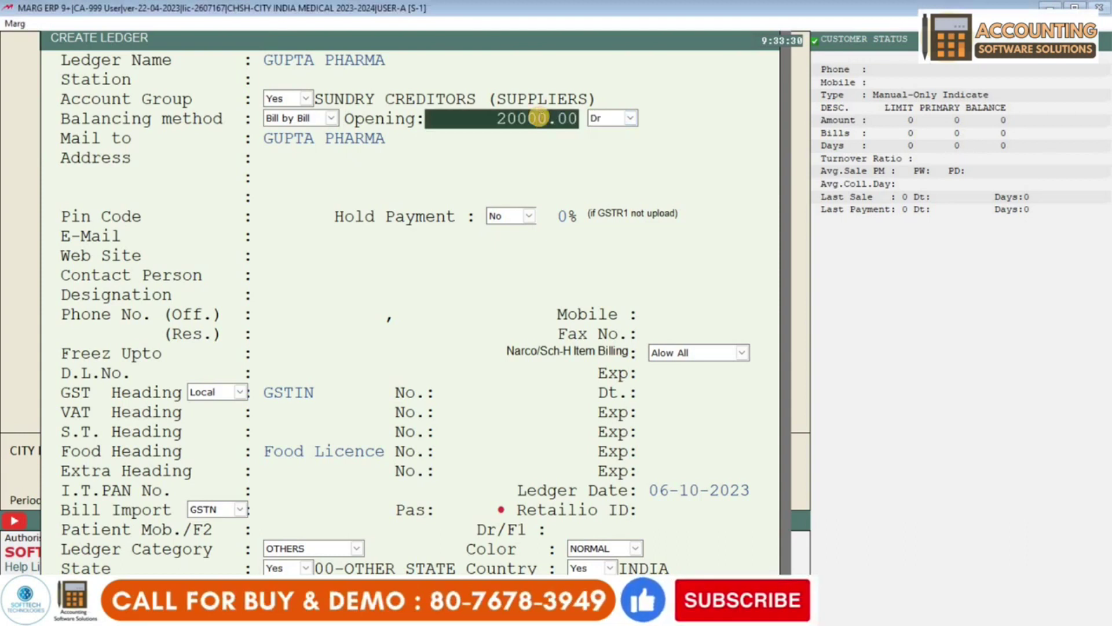
key(BackSpace)
key(Return)
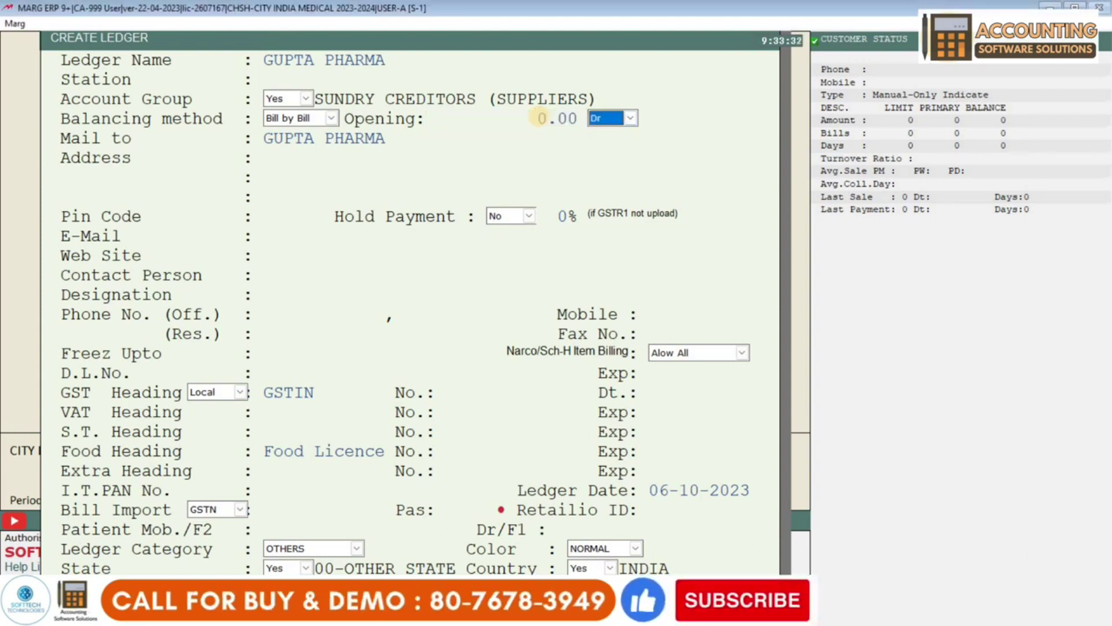
key(Return)
key(Return)
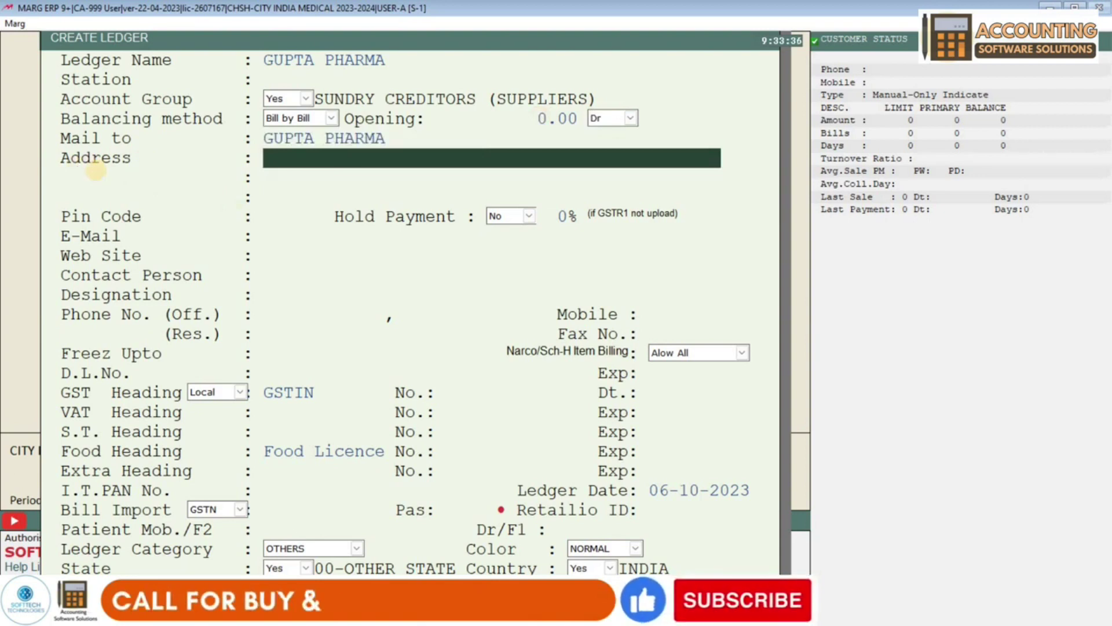
- Enter DELHI INDIA as the address and 110006 as the pin code
text(DELHI)
text(NI)
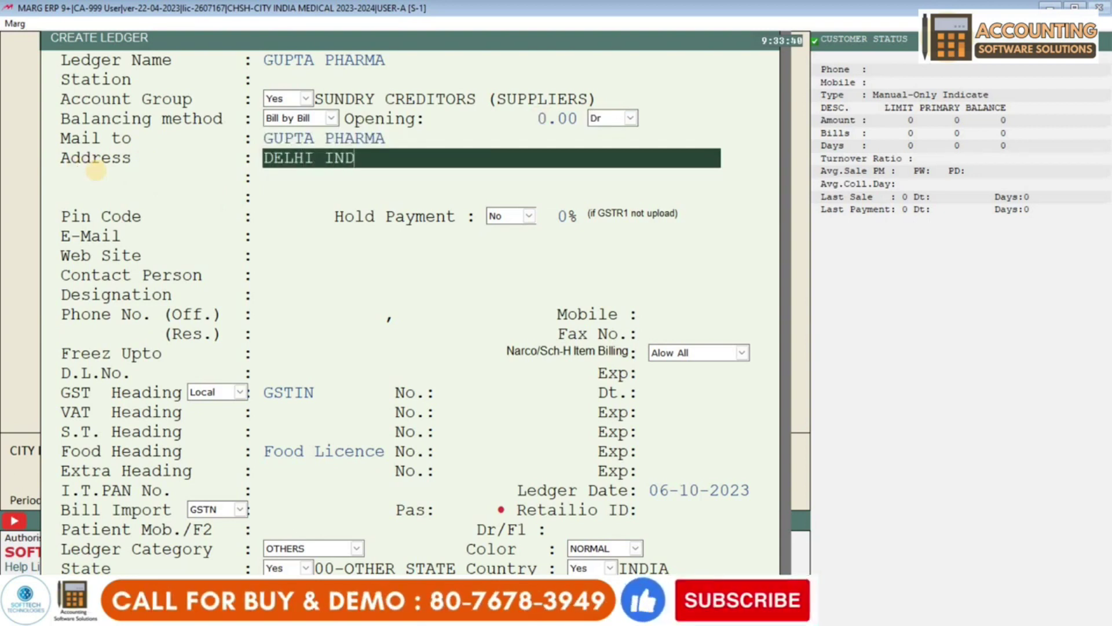
key(Return)
key(Return)
key(Up)
key(Up)
key(Down)
key(Down)
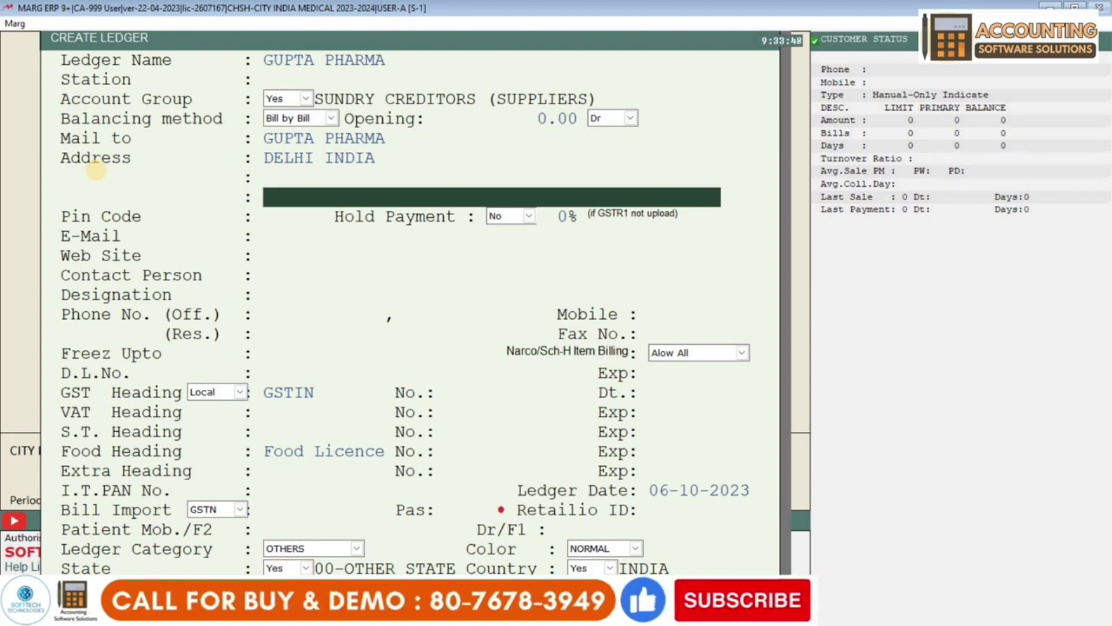
key(Return)
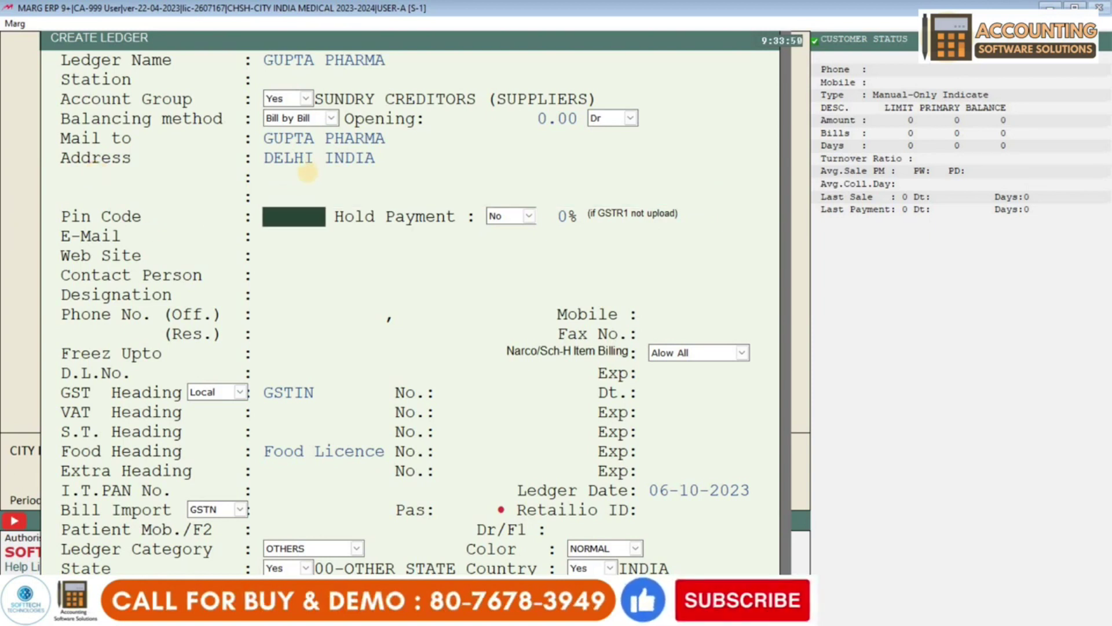
text(20)
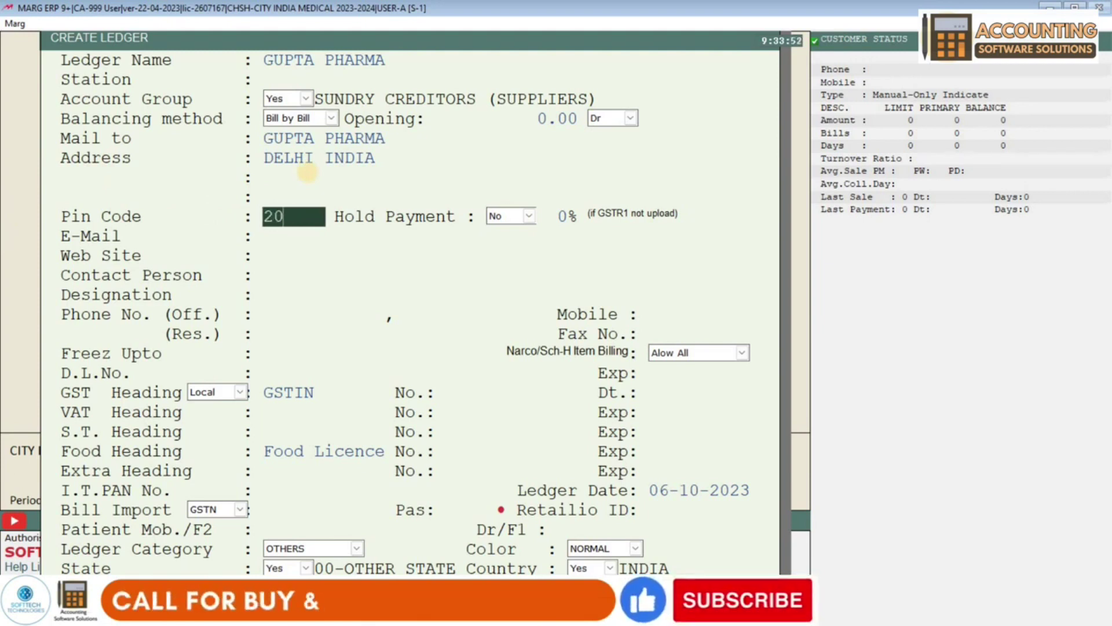
key(BackSpace)
key(BackSpace)
text(111)
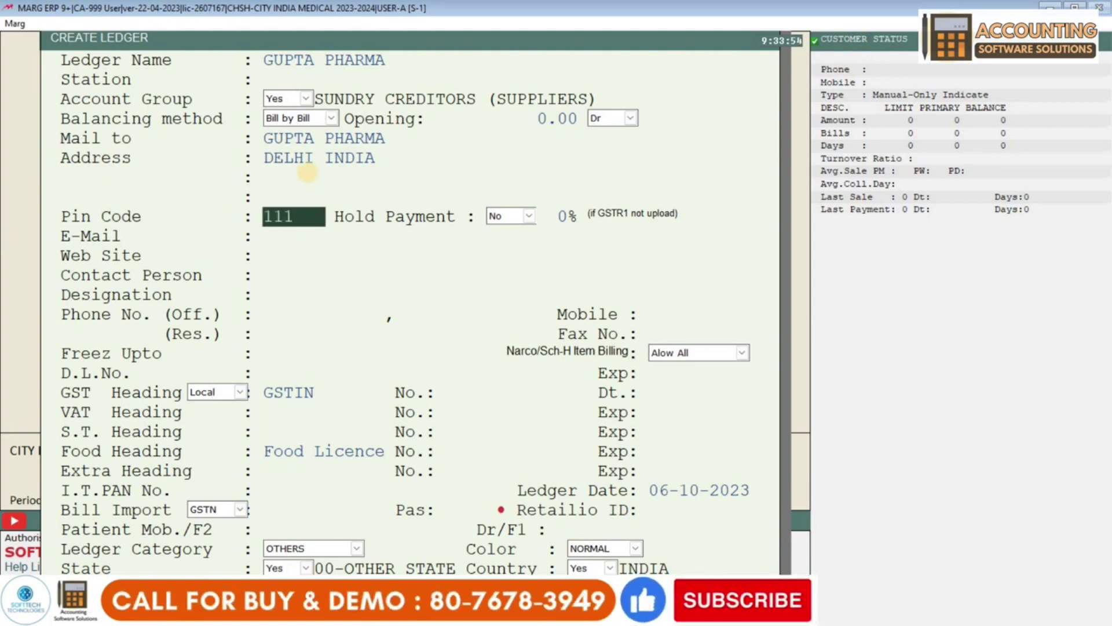
text(006)
key(Return)
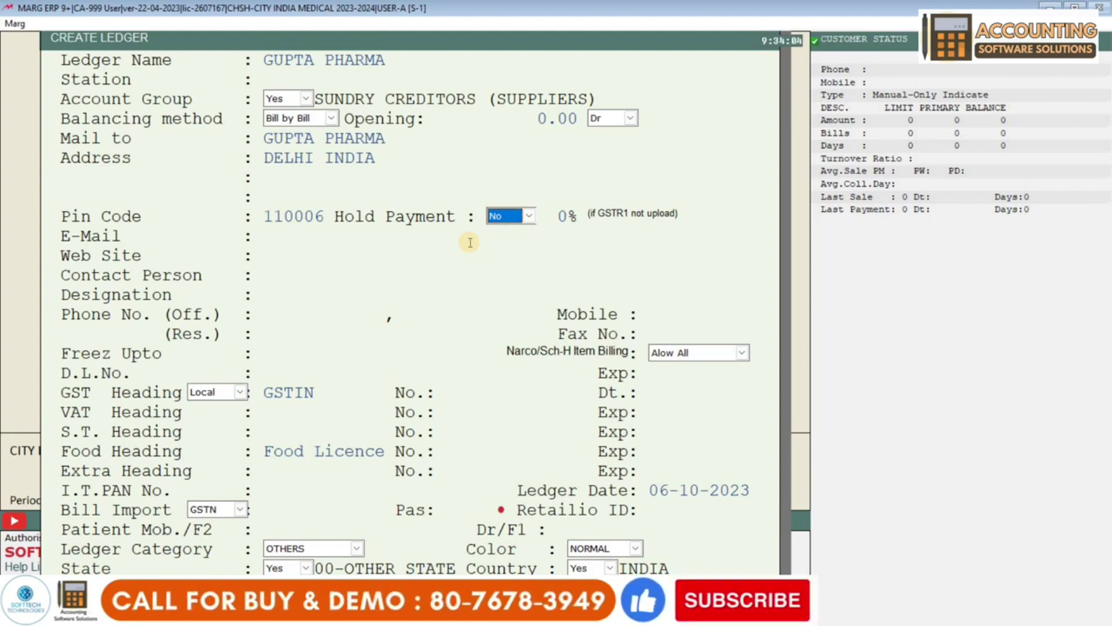
- Leave Hold Payment at No after briefly switching it to Yes
click(506, 216)
click(505, 233)
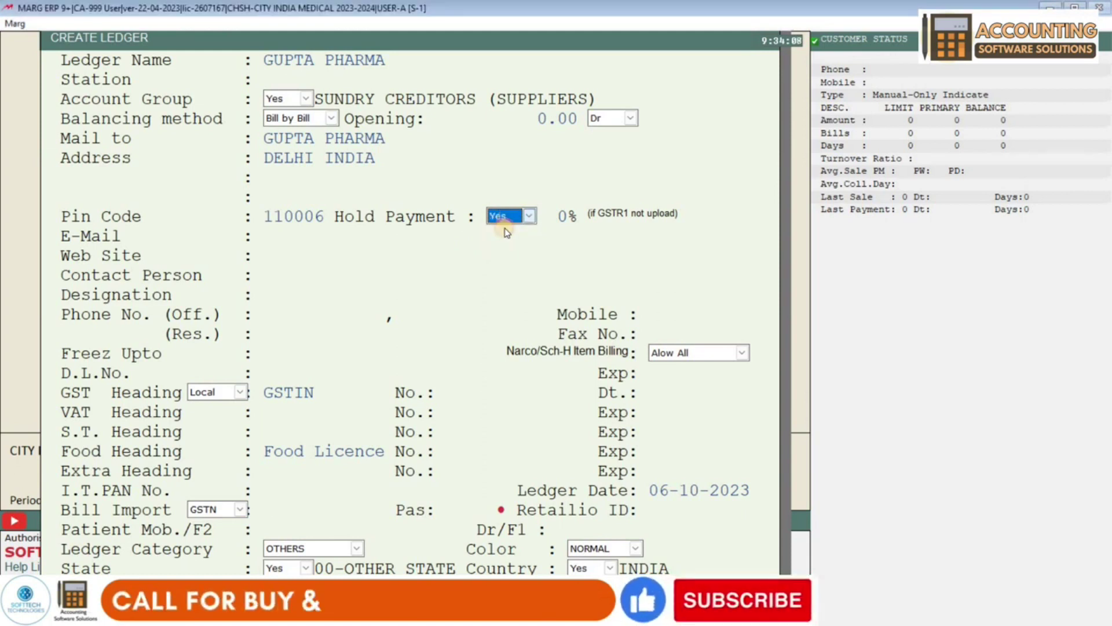
click(506, 216)
click(504, 232)
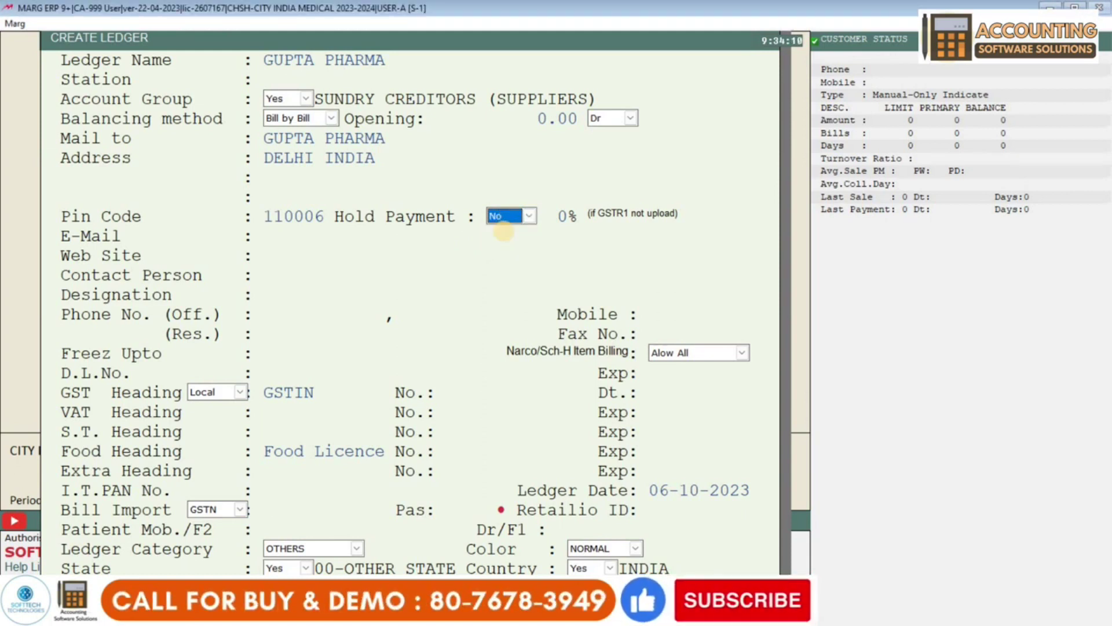
key(Return)
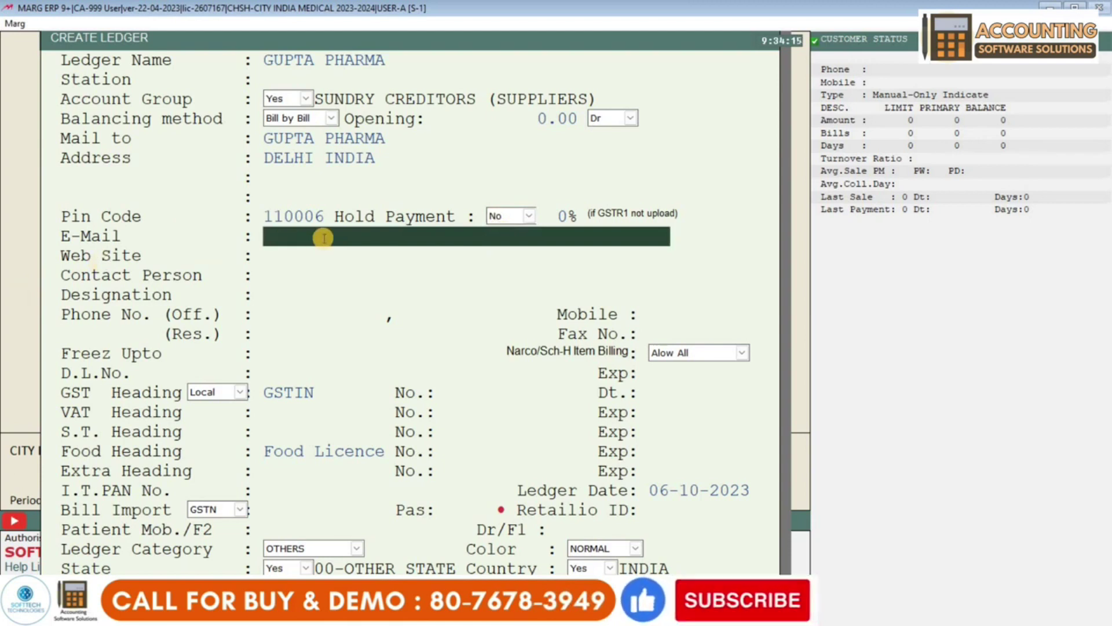
- Skip e-mail and web site, then enter the contact person's name with designation M.R
key(Return)
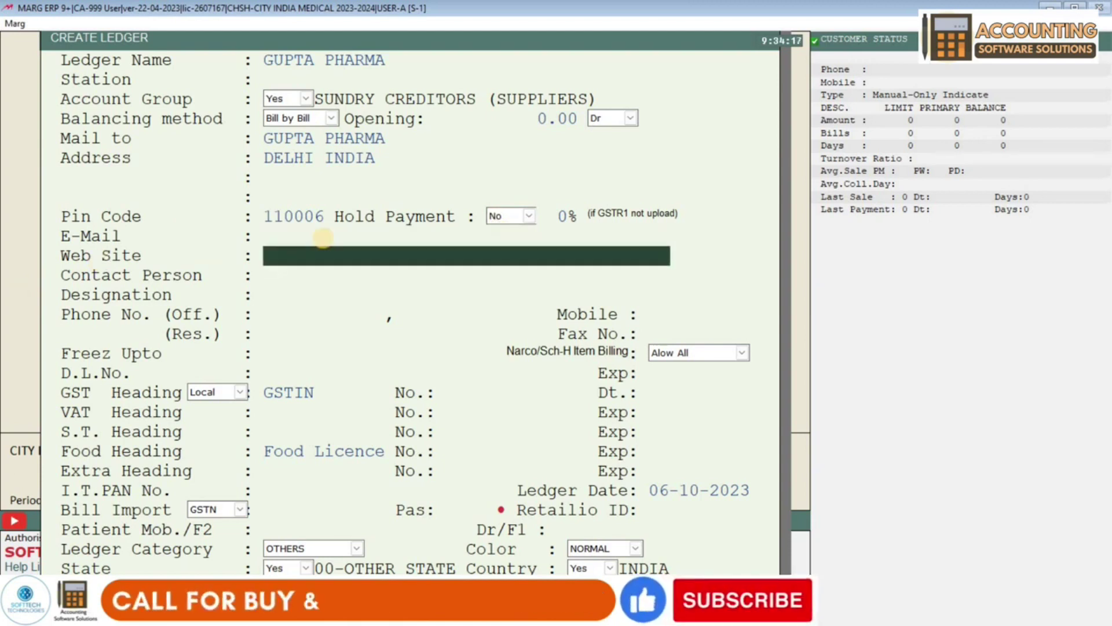
key(Return)
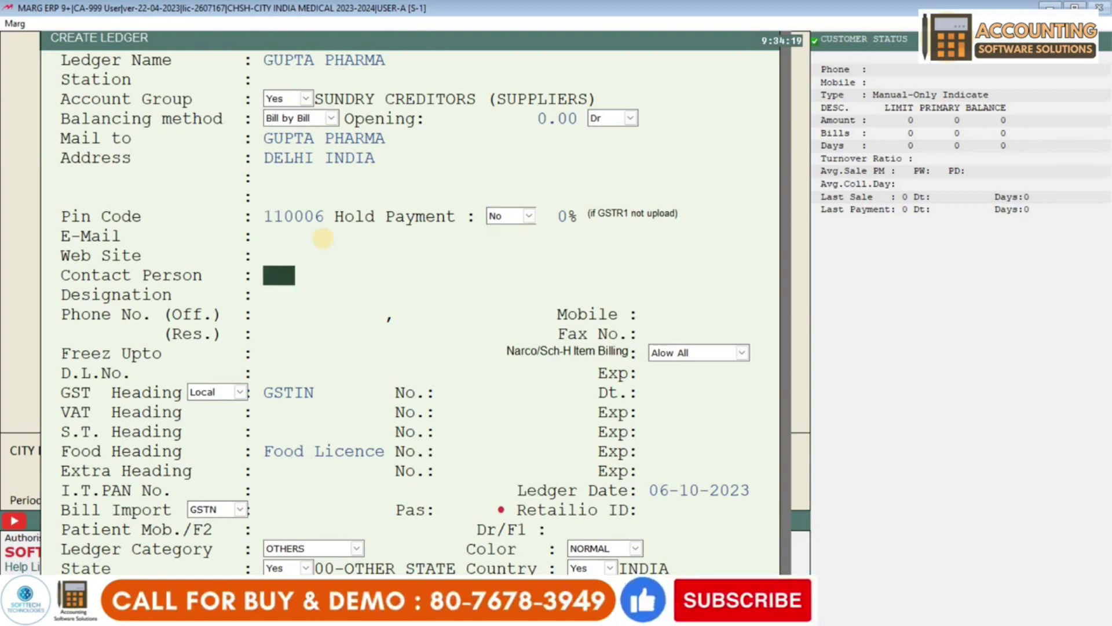
key(Return)
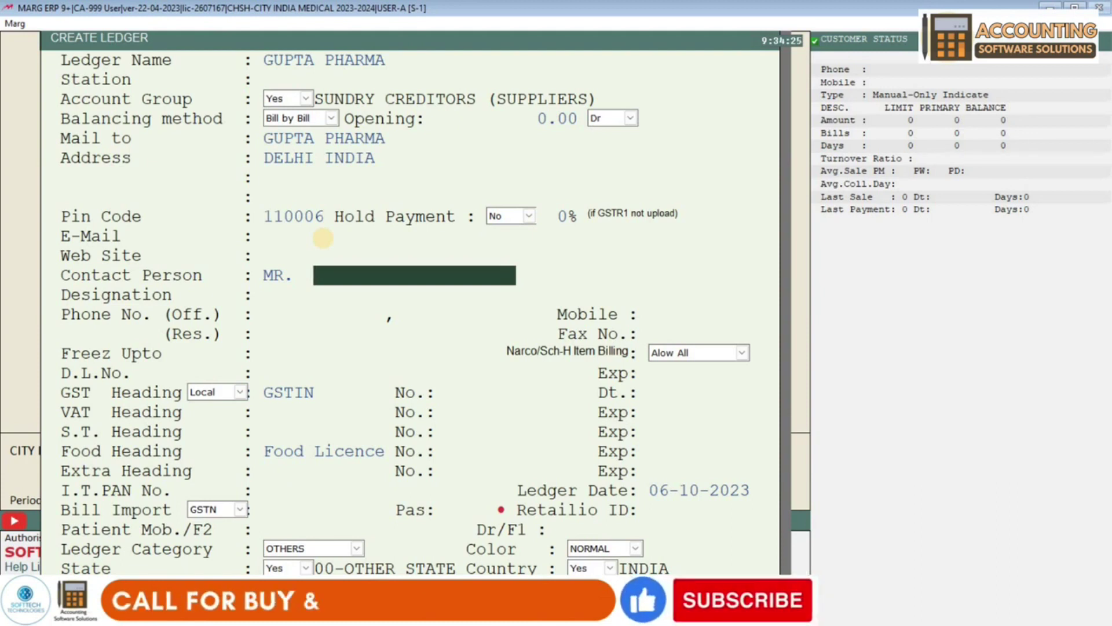
text(RAMESH)
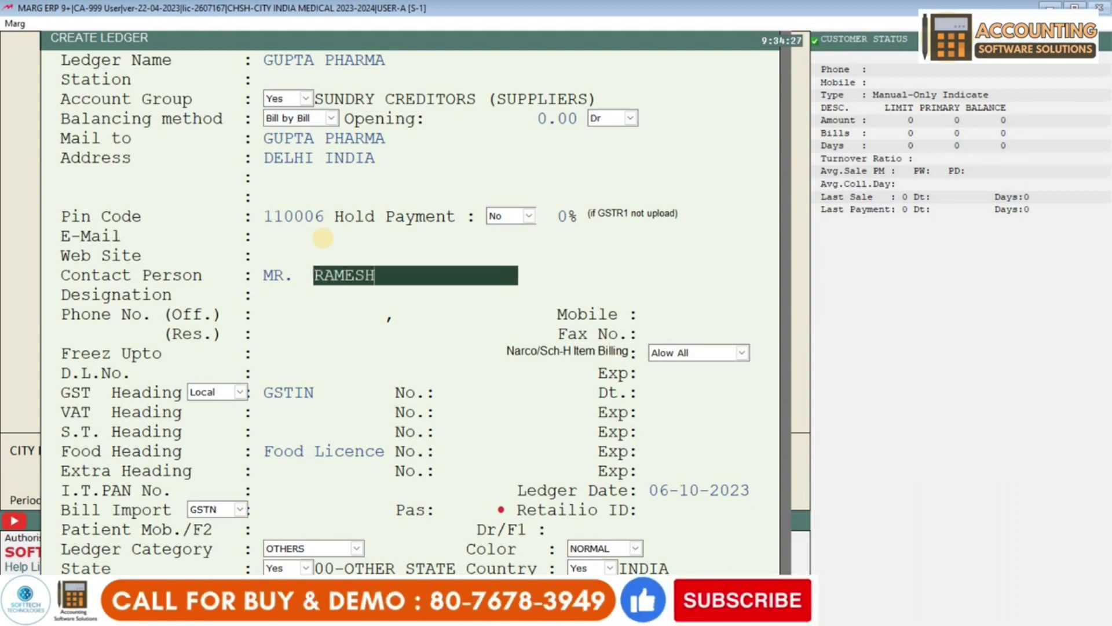
key(Return)
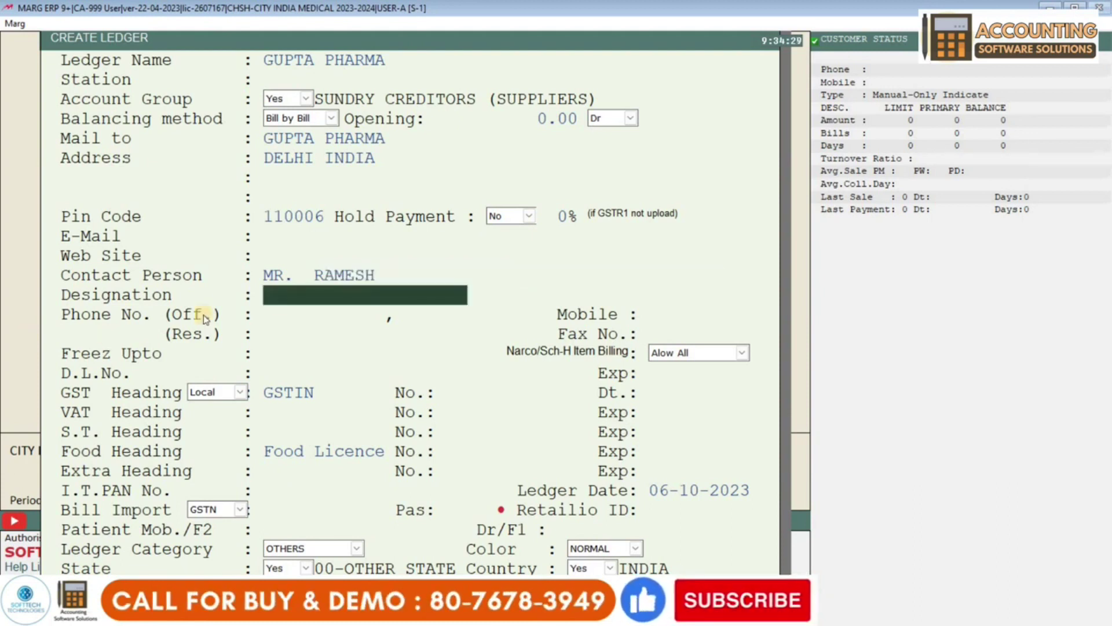
text(SA)
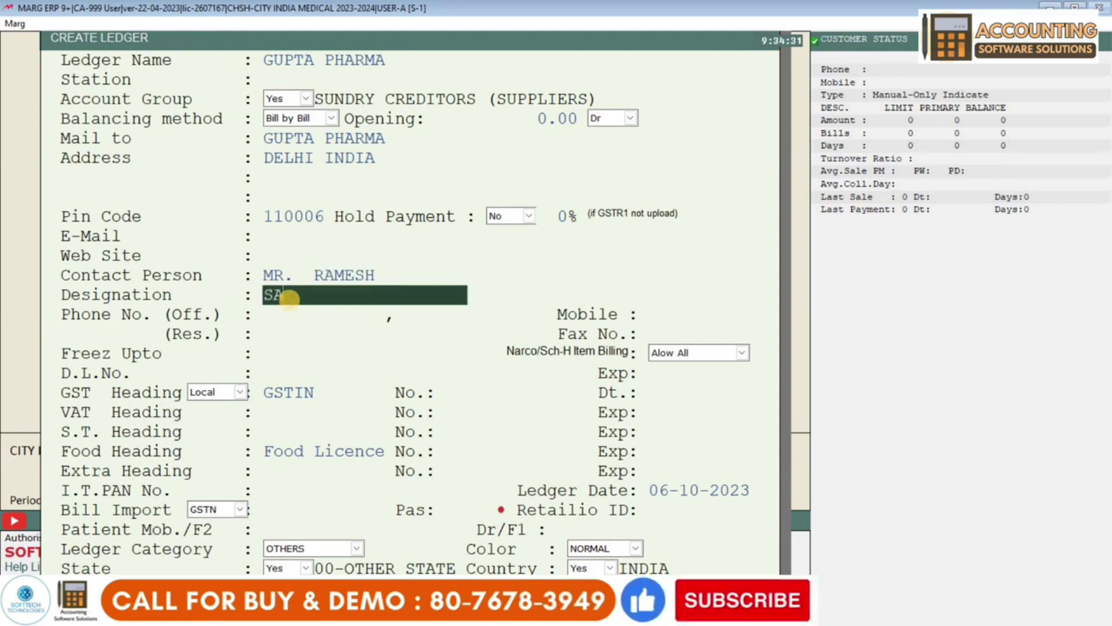
key(BackSpace)
key(BackSpace)
text(M.)
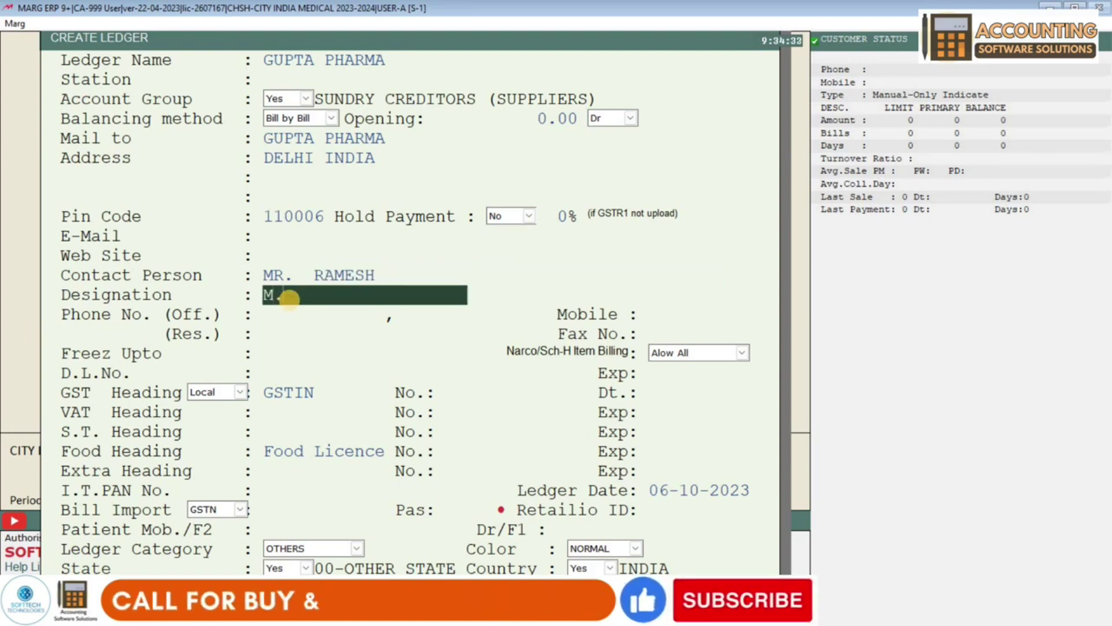
text(R)
key(Return)
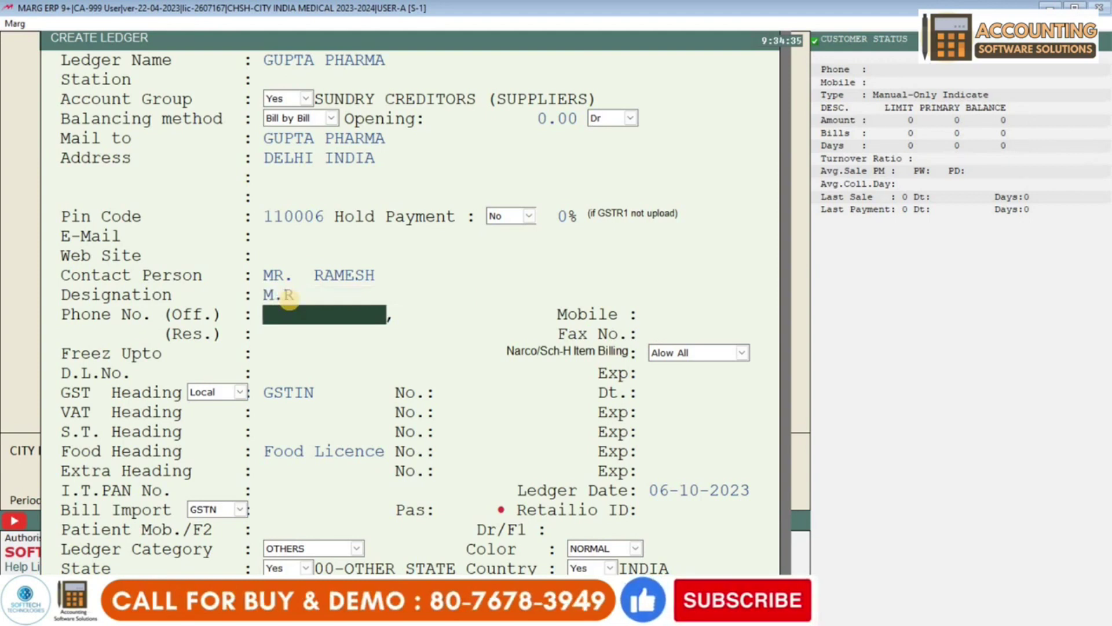
- Fill in the office phone and mobile numbers, then move on to freeze-until
key(Return)
key(Return)
text(9898989898)
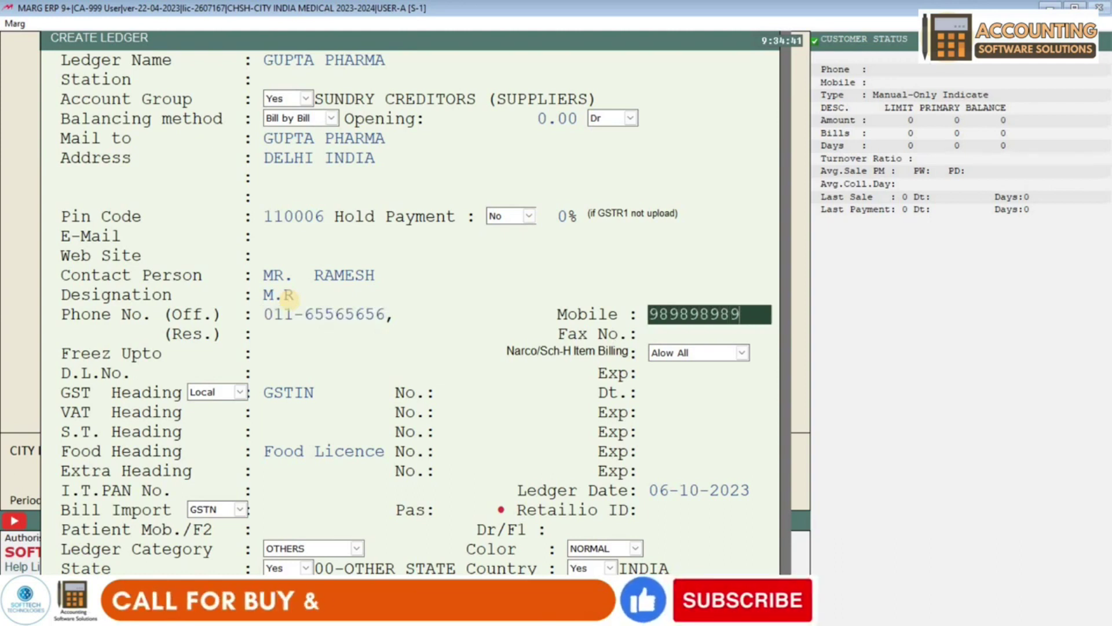
key(Return)
key(Return)
key(Up)
key(Up)
key(Up)
key(Up)
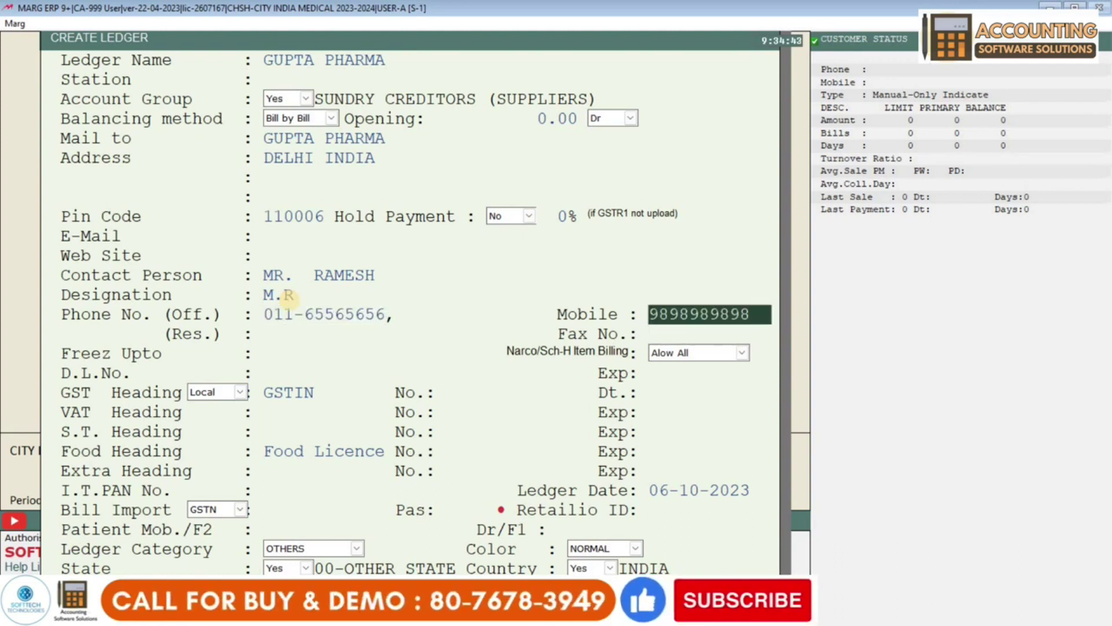
key(Up)
key(Up)
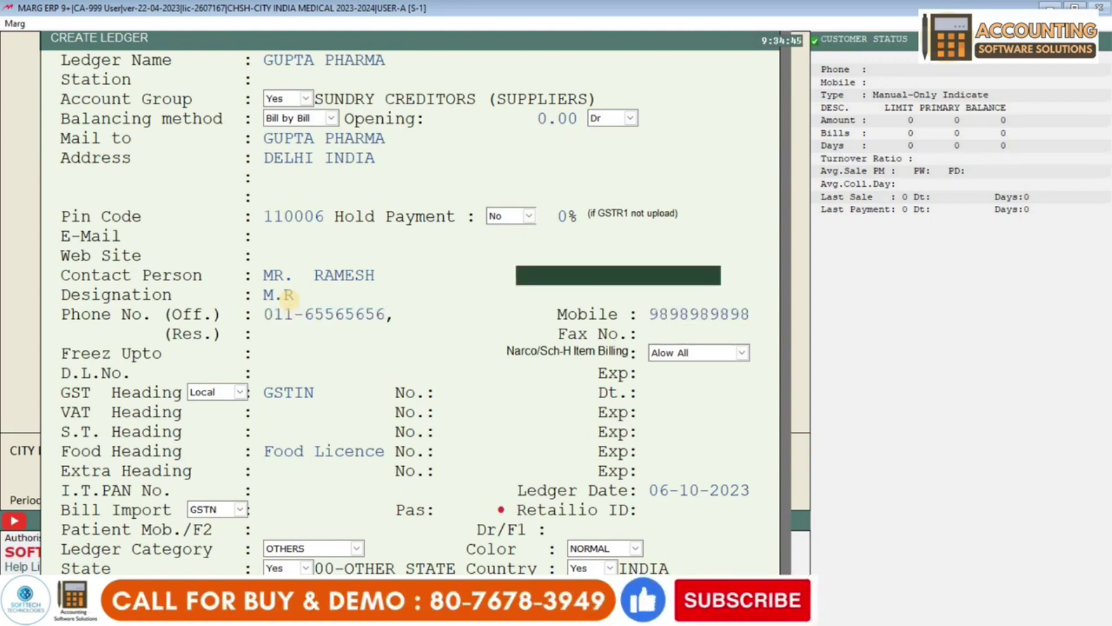
key(Down)
key(Down)
key(Down)
key(Down)
key(Down)
key(Down)
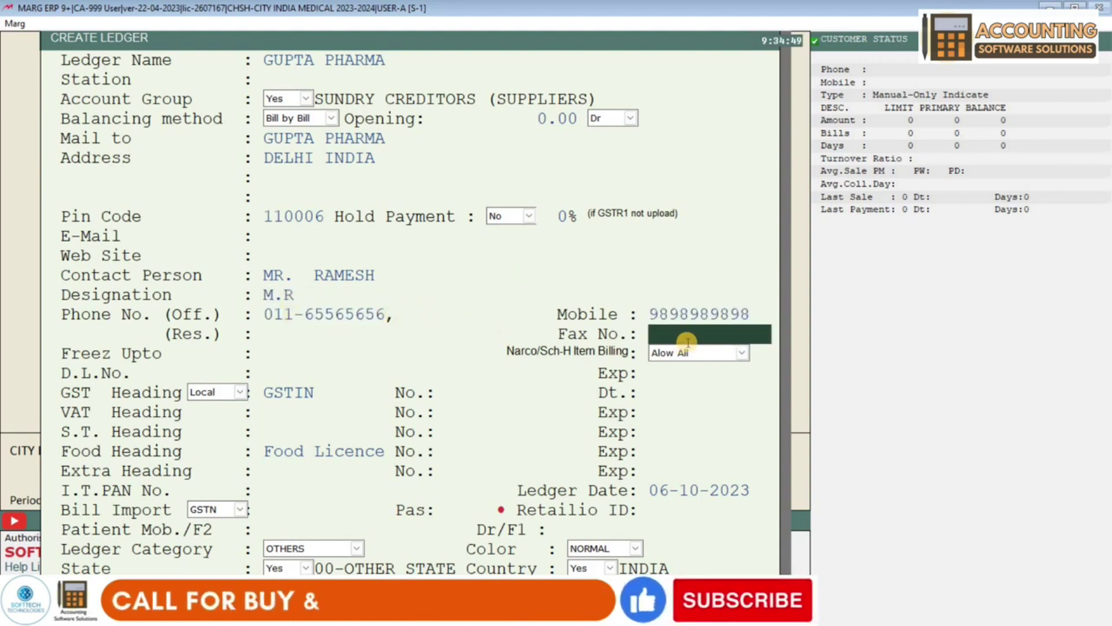
key(Down)
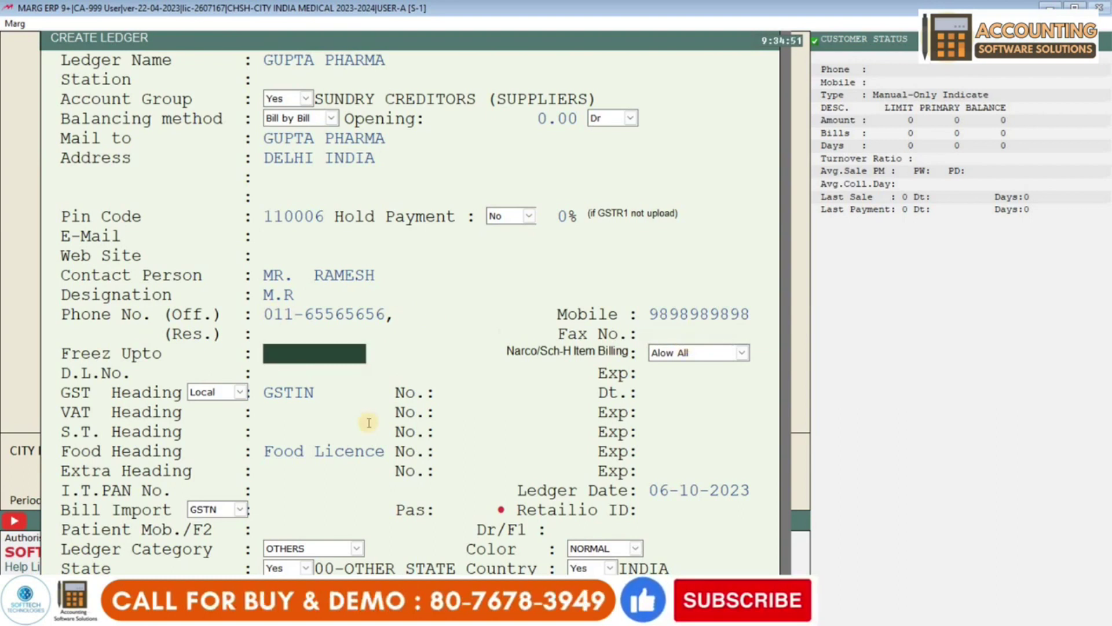
click(504, 220)
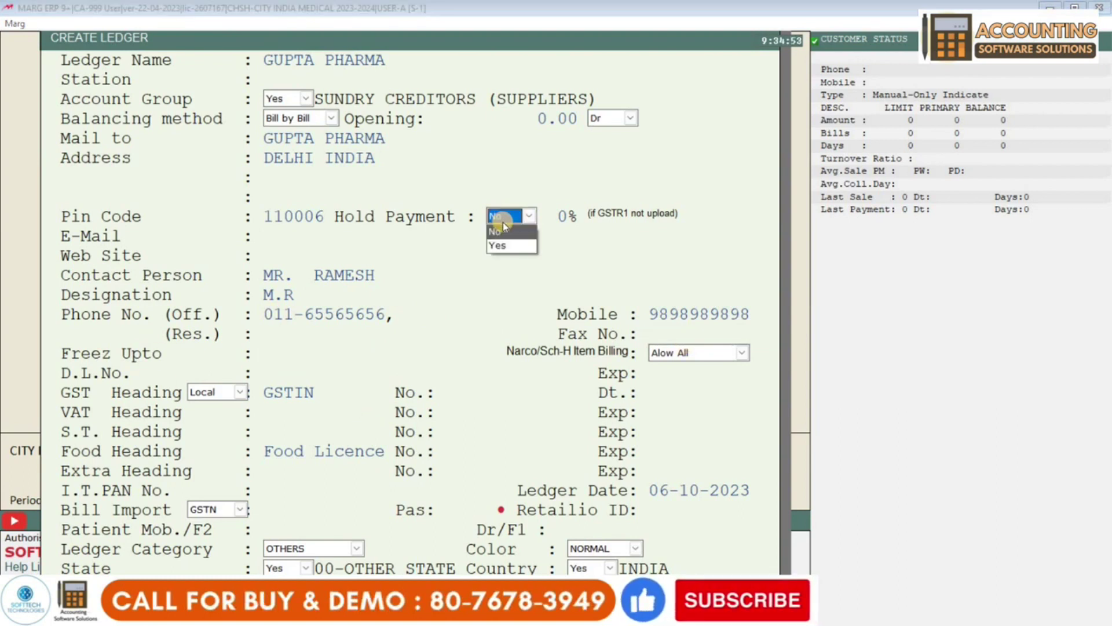
- Leave Freez Upto empty and enter the drug licence number
click(268, 351)
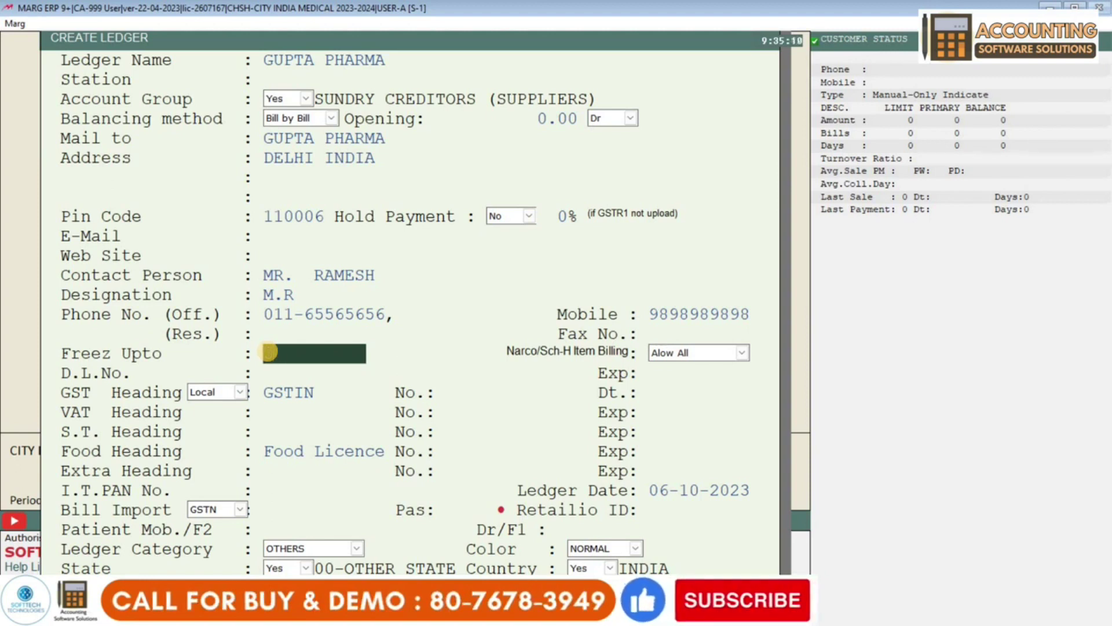
key(Return)
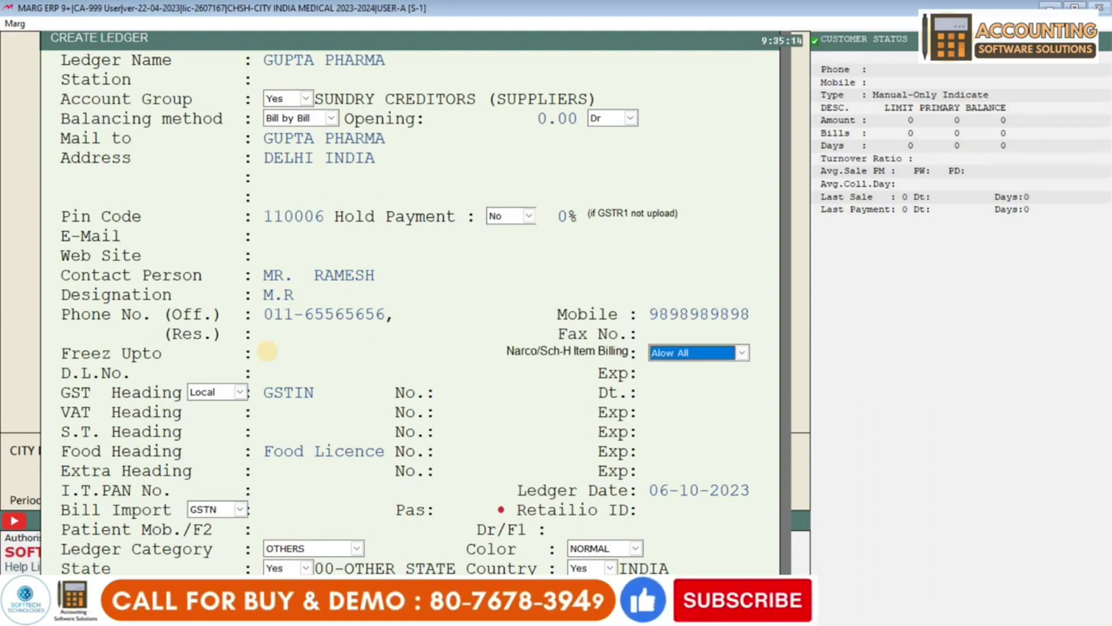
key(Return)
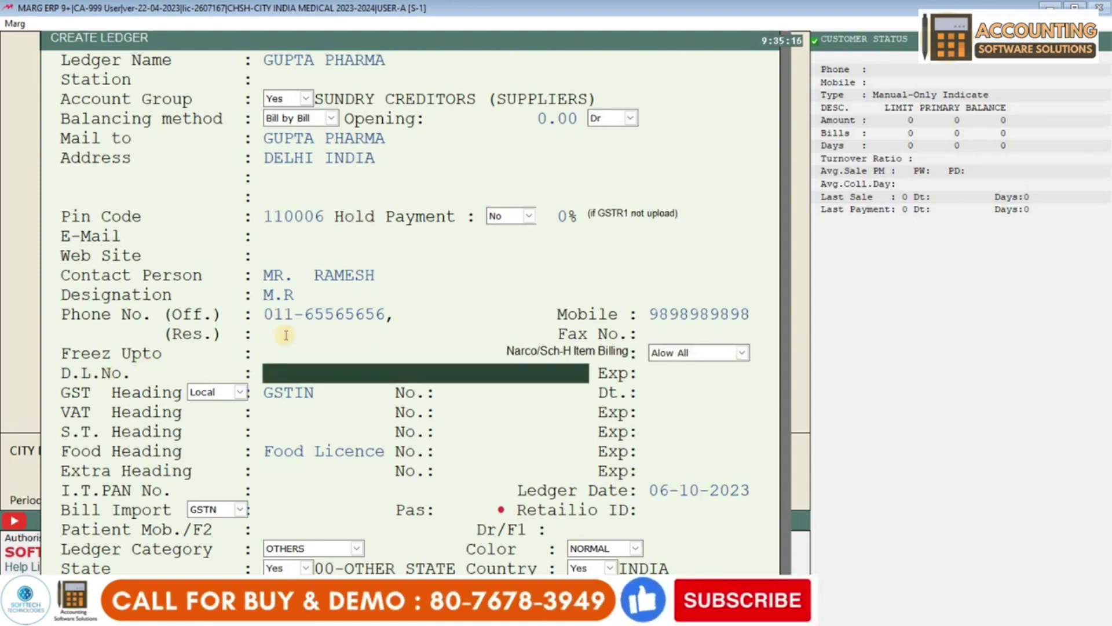
text(LKJSG656323)
key(Return)
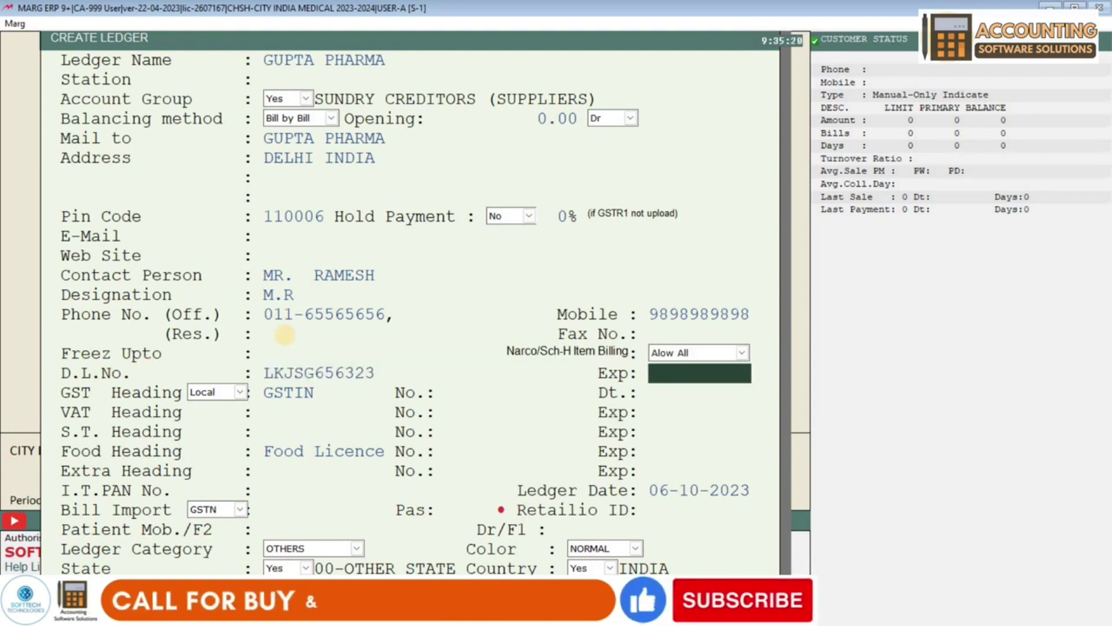
- Skip the licence expiry, keep the GST heading, and enter the GSTIN
key(Return)
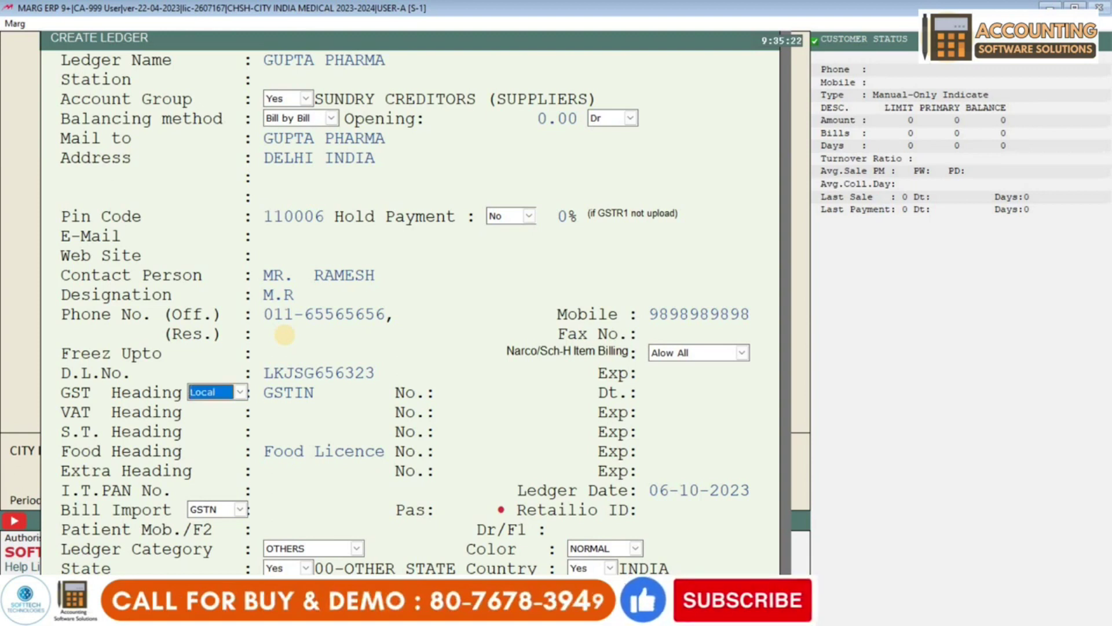
key(Return)
key(Return)
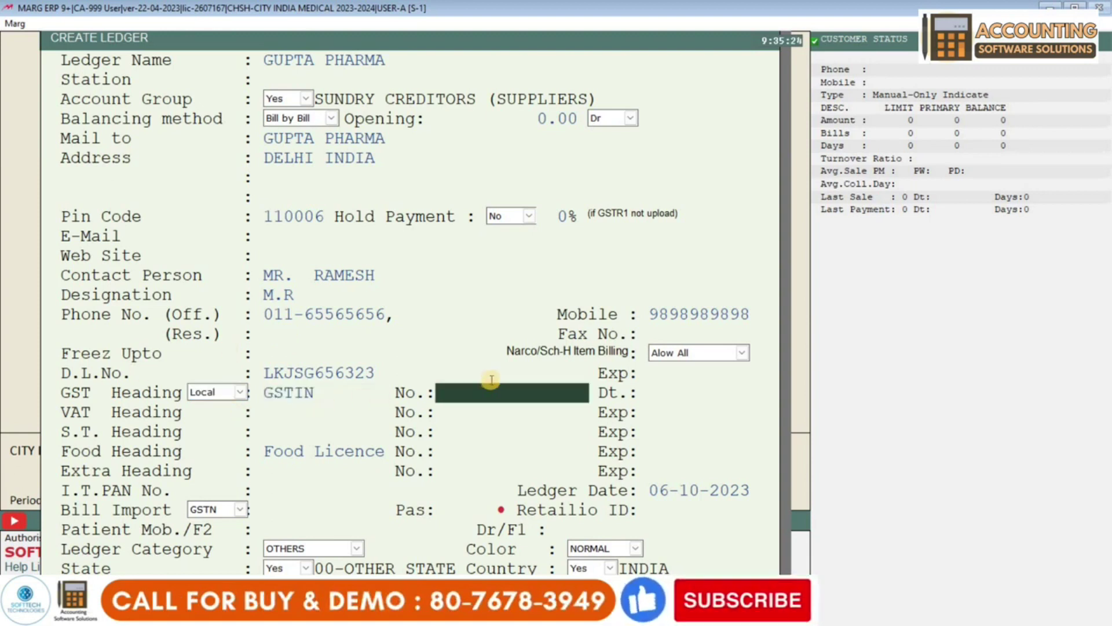
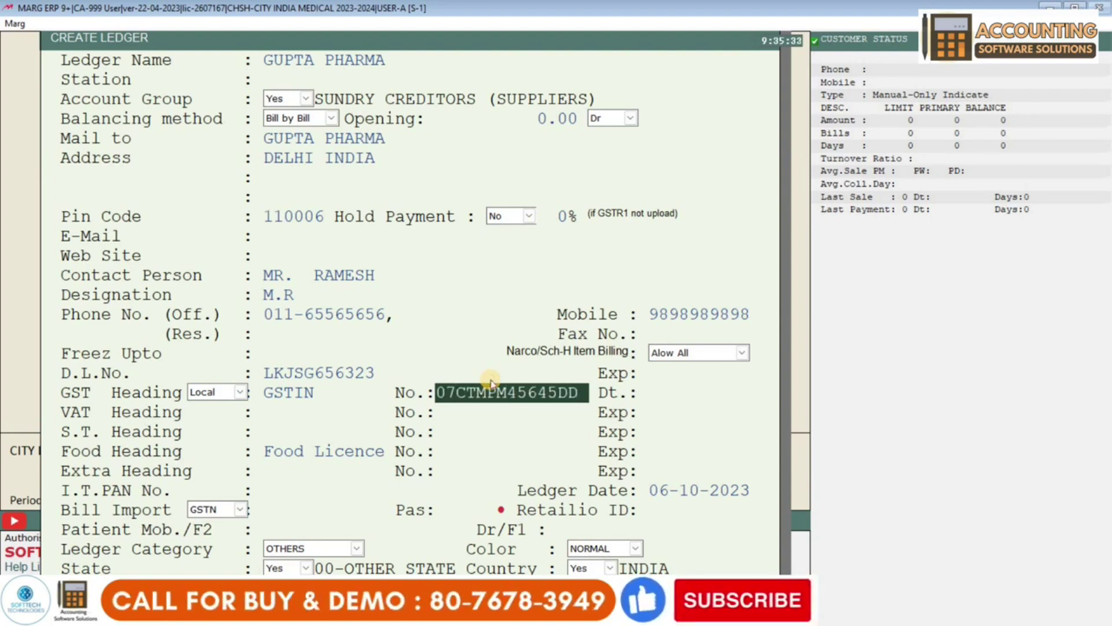
key(Return)
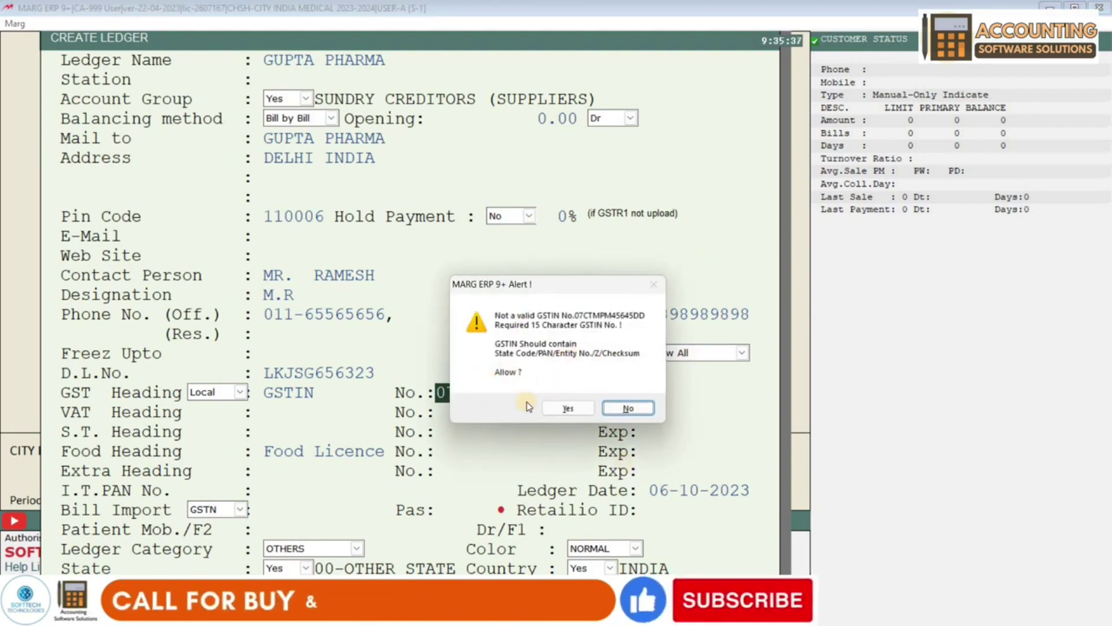
- Accept the GSTIN warning, then add an ADHAR CARD extra heading with its number
click(575, 408)
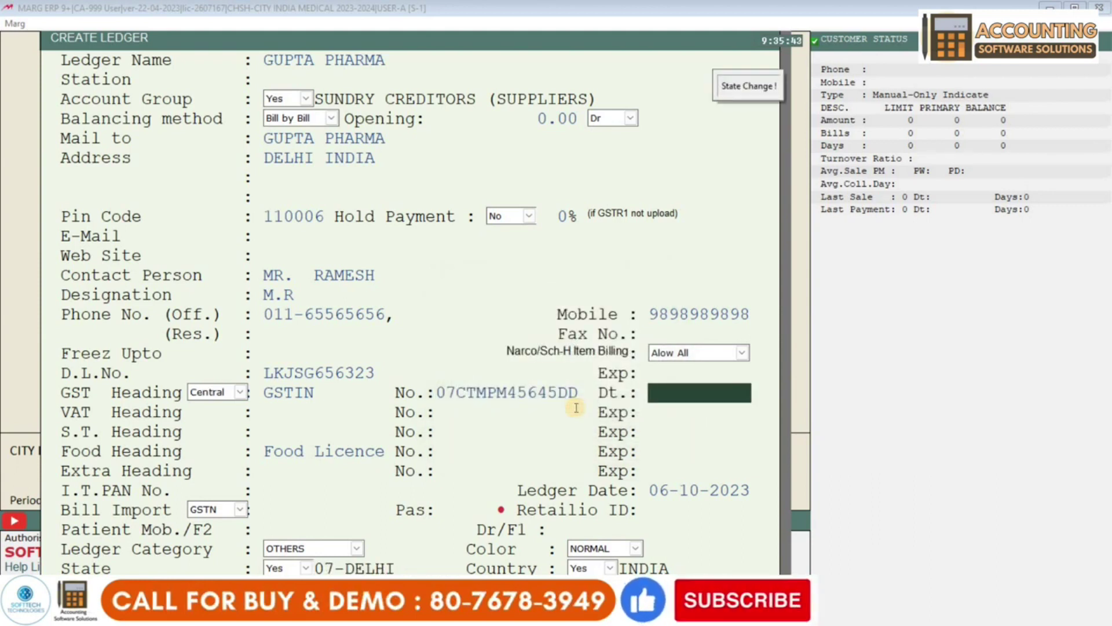
key(Return)
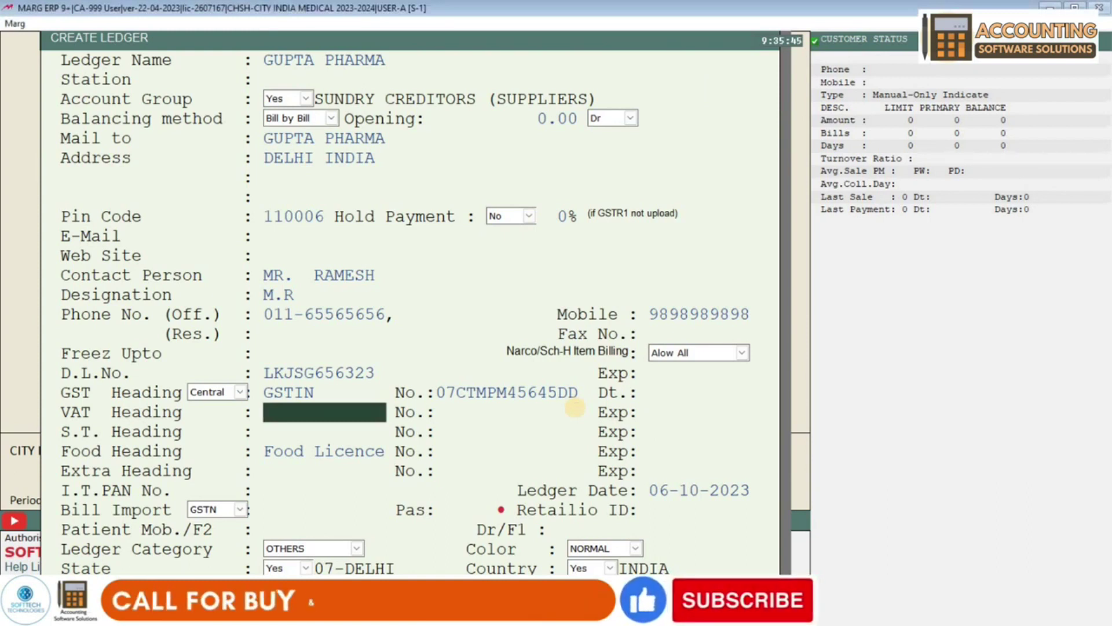
key(Return)
key(Return)
key(Return)
key(Return)
key(Return)
key(Return)
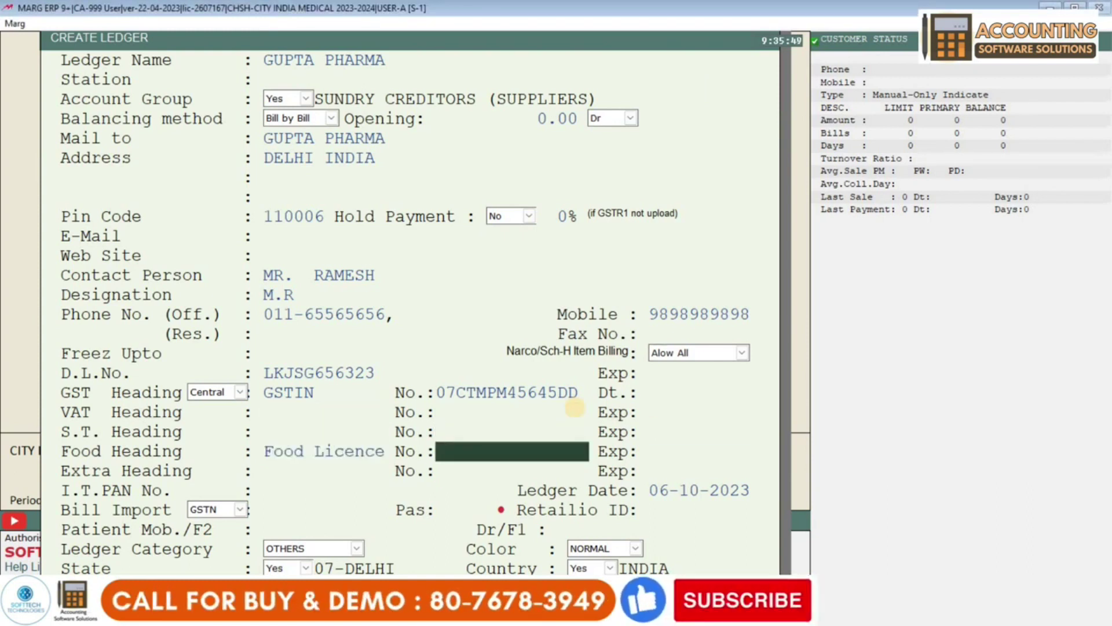
key(Return)
key(Return)
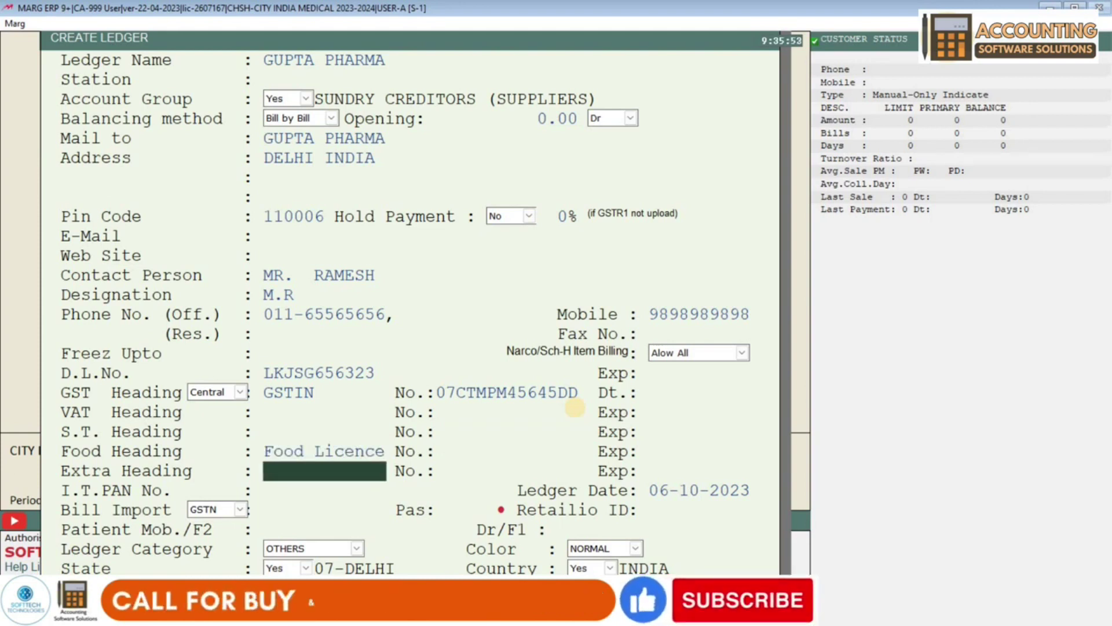
text(ADHAR CARD)
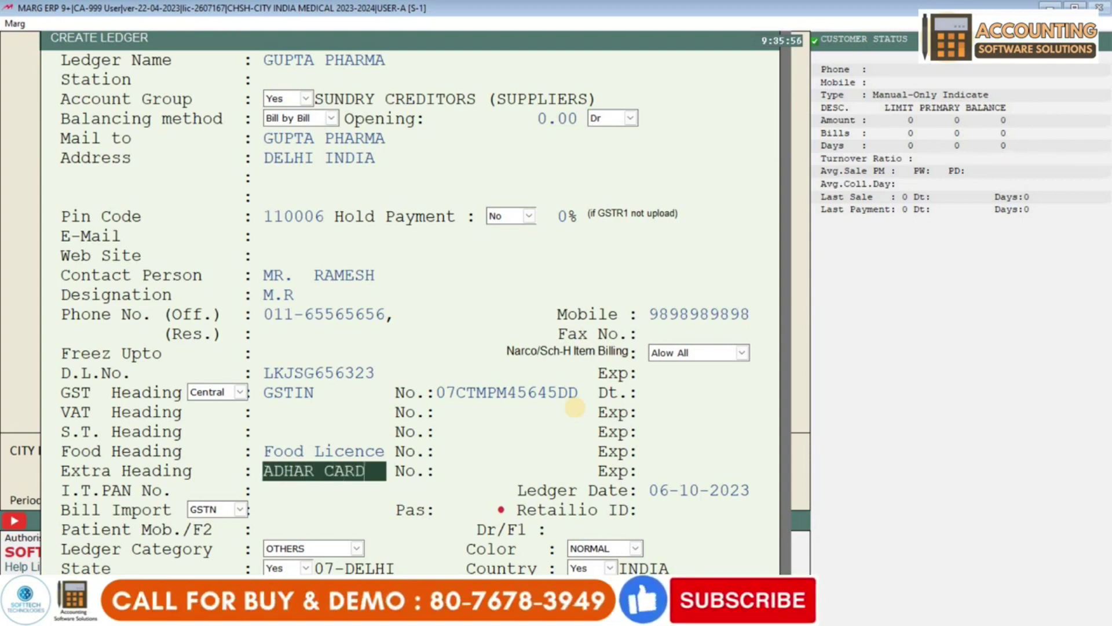
key(Return)
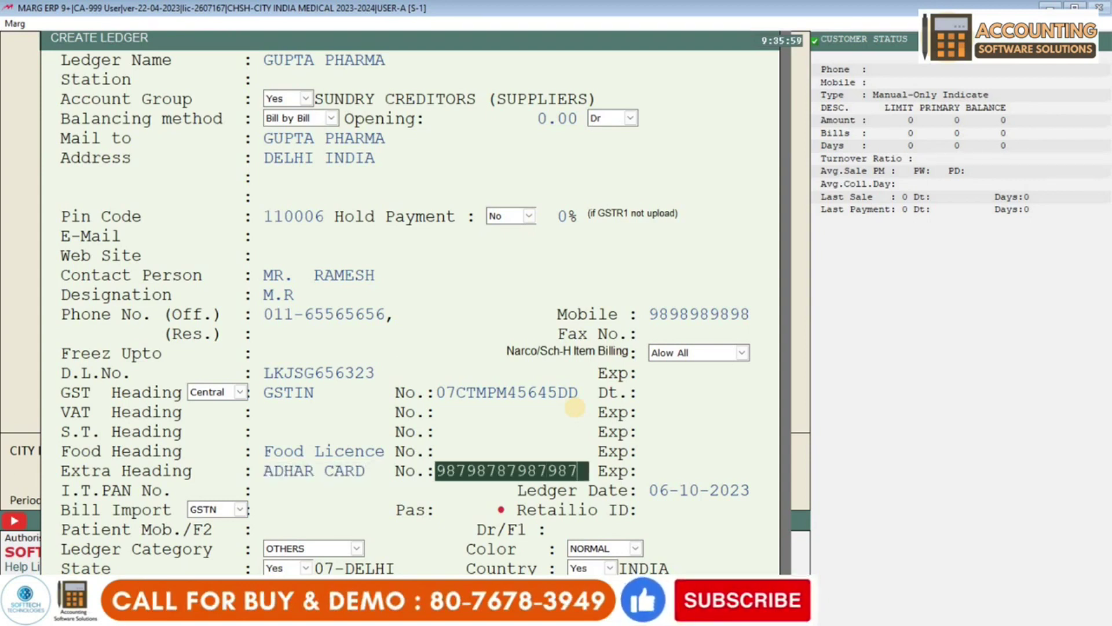
key(Return)
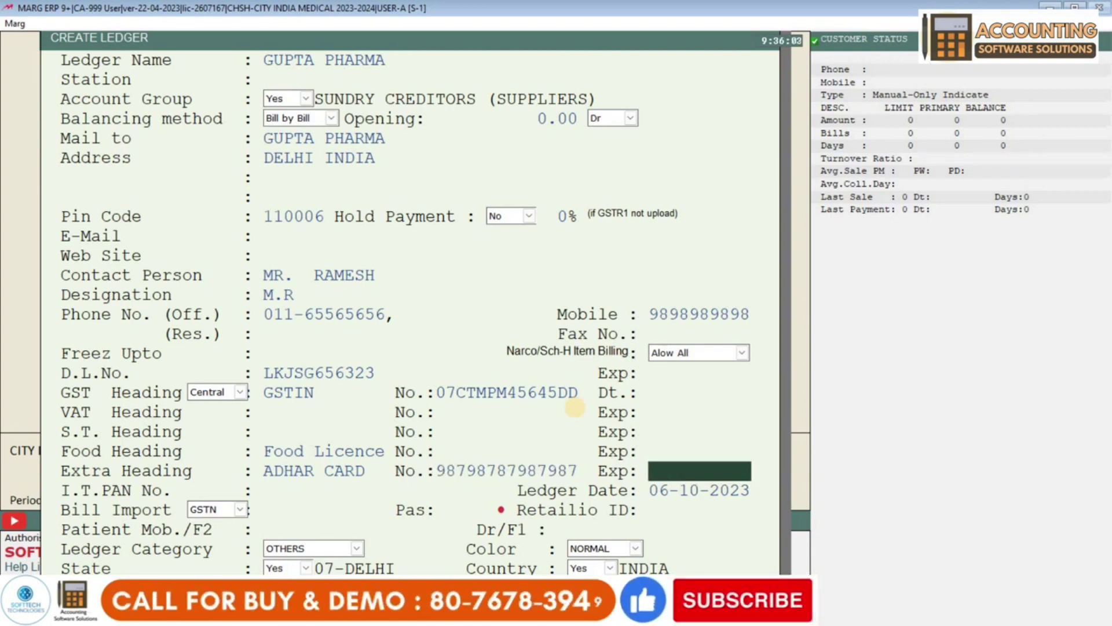
key(Return)
key(Return)
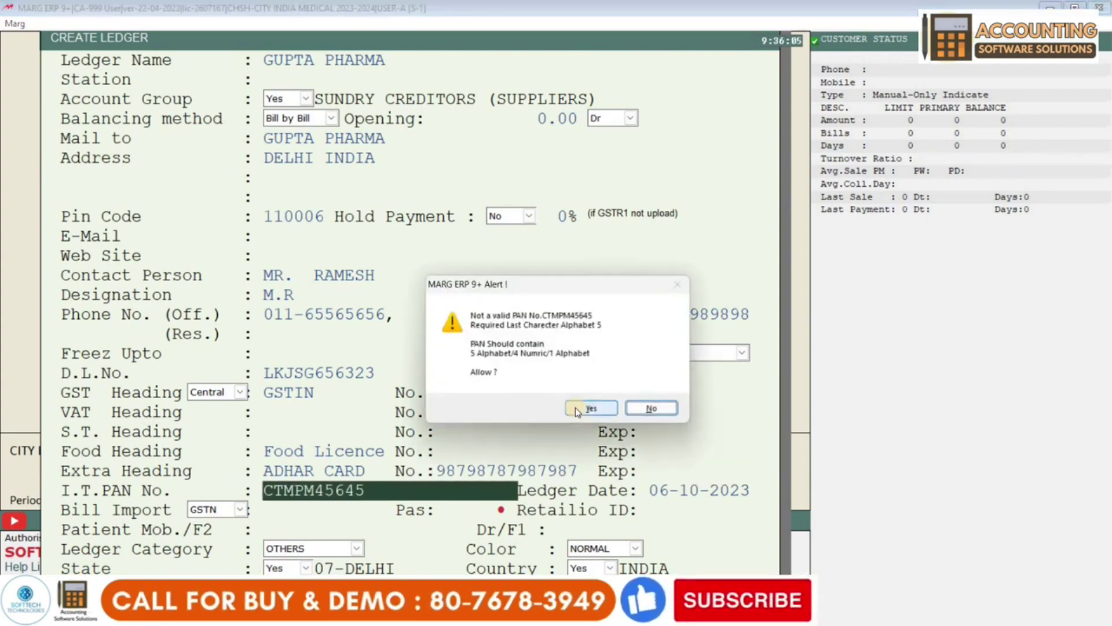
- Accept the PAN warning and save the GUPTA PHARMA supplier ledger
click(590, 408)
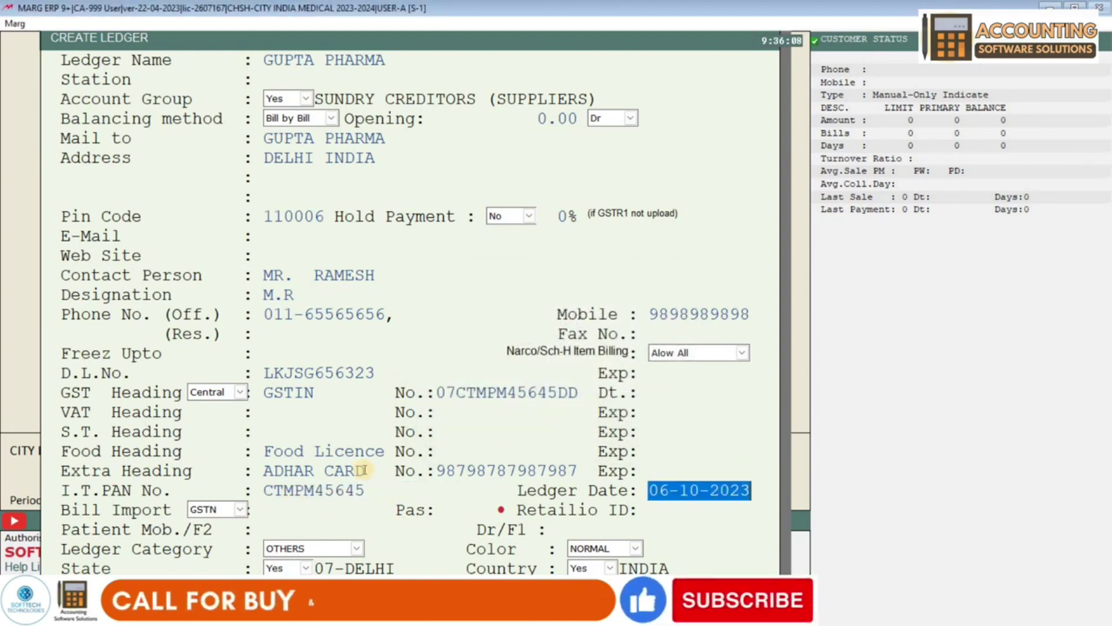
key(Return)
key(Return)
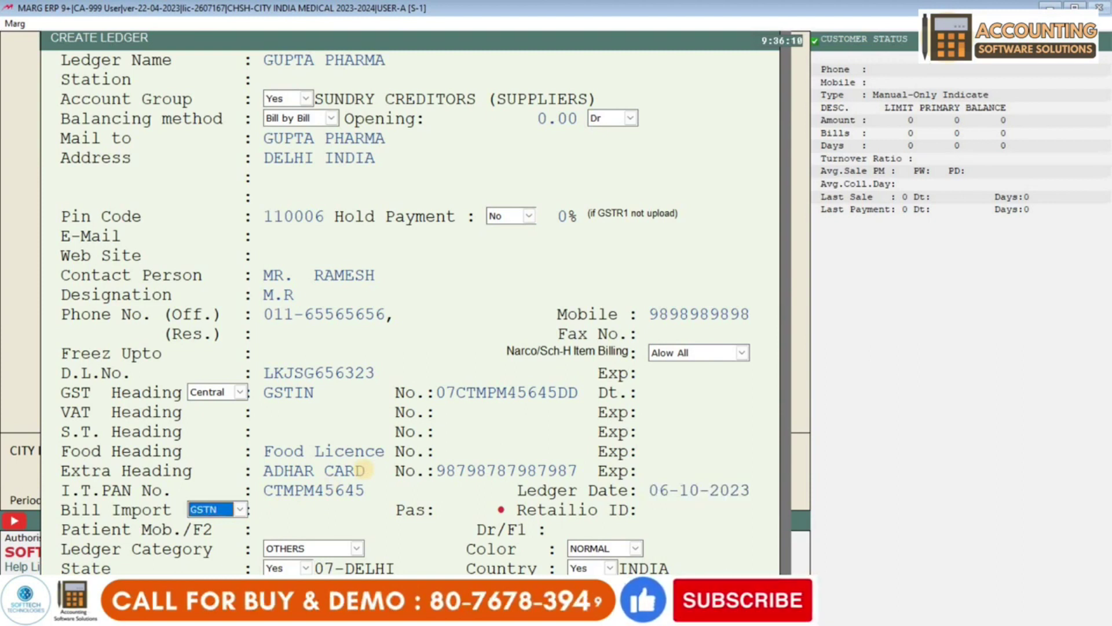
key(Return)
key(Return)
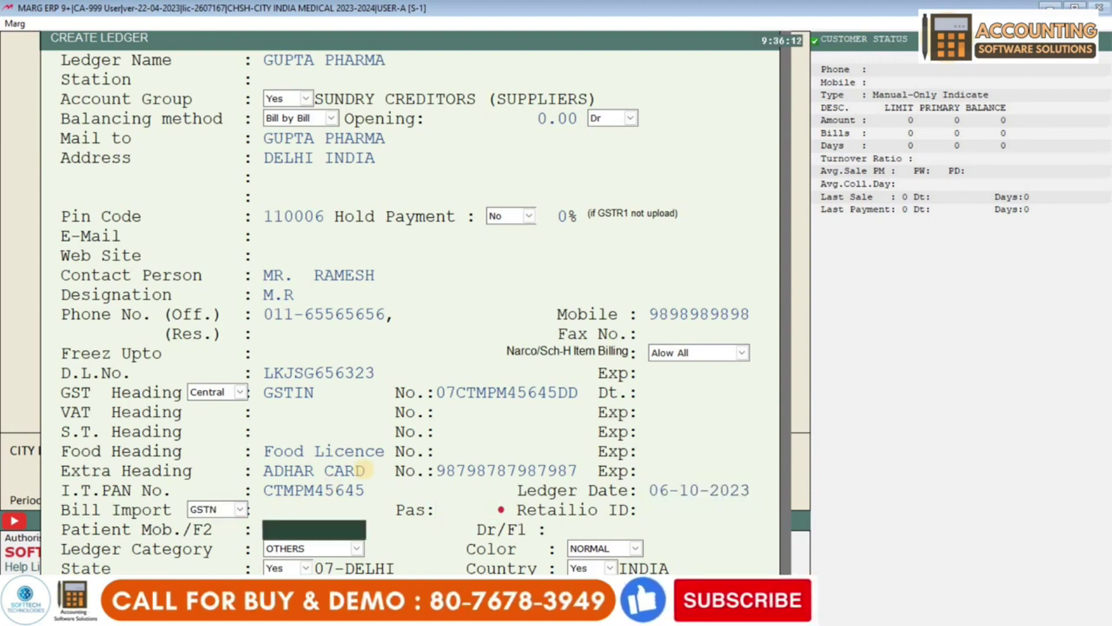
key(Return)
key(Return)
key(Return)
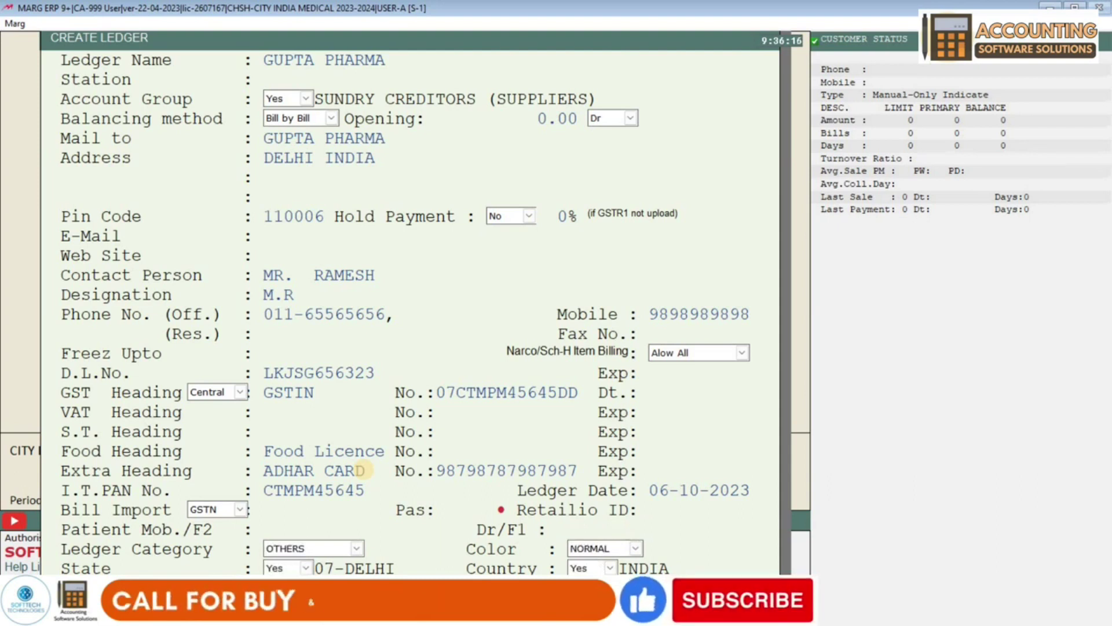
key(Return)
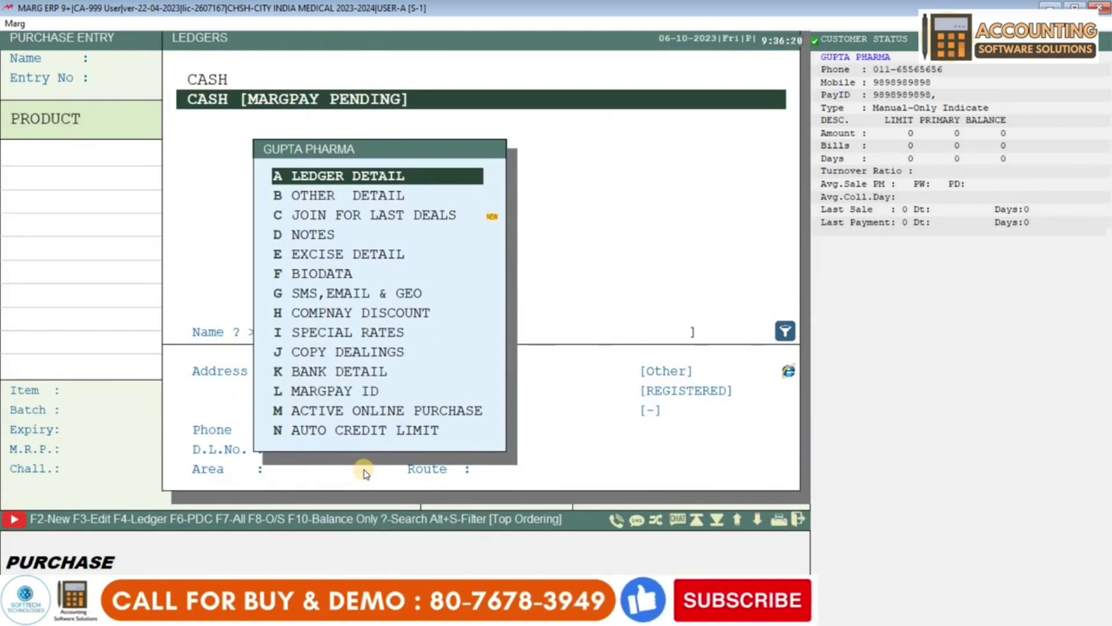
- Reopen GUPTA PHARMA's Ledger Detail from the ledger list with F3
key(Escape)
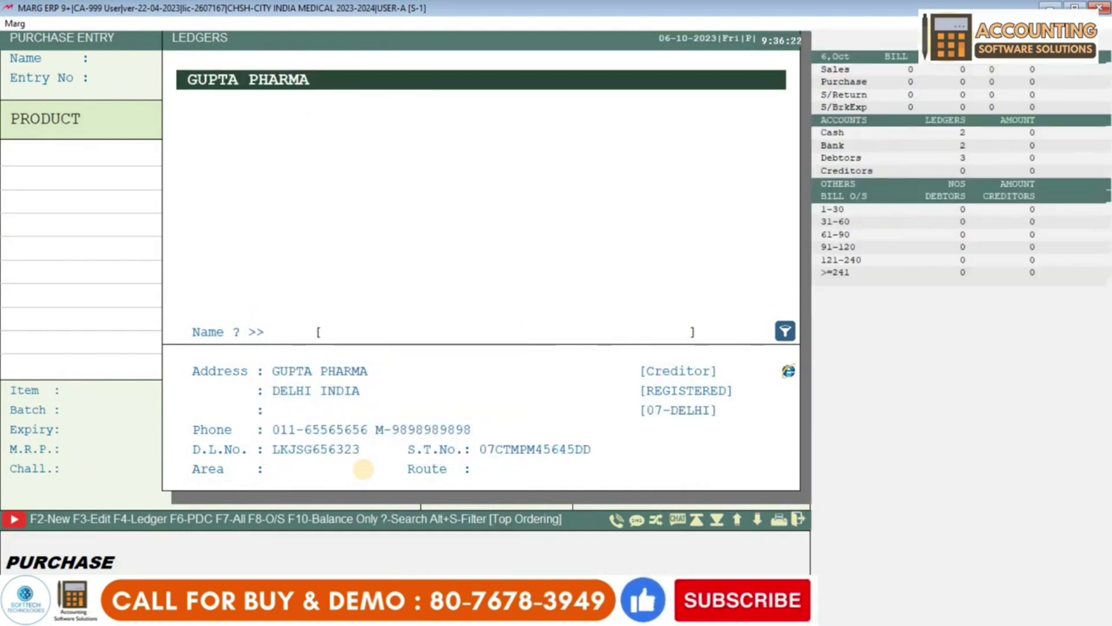
key(Up)
key(Up)
key(Down)
key(Down)
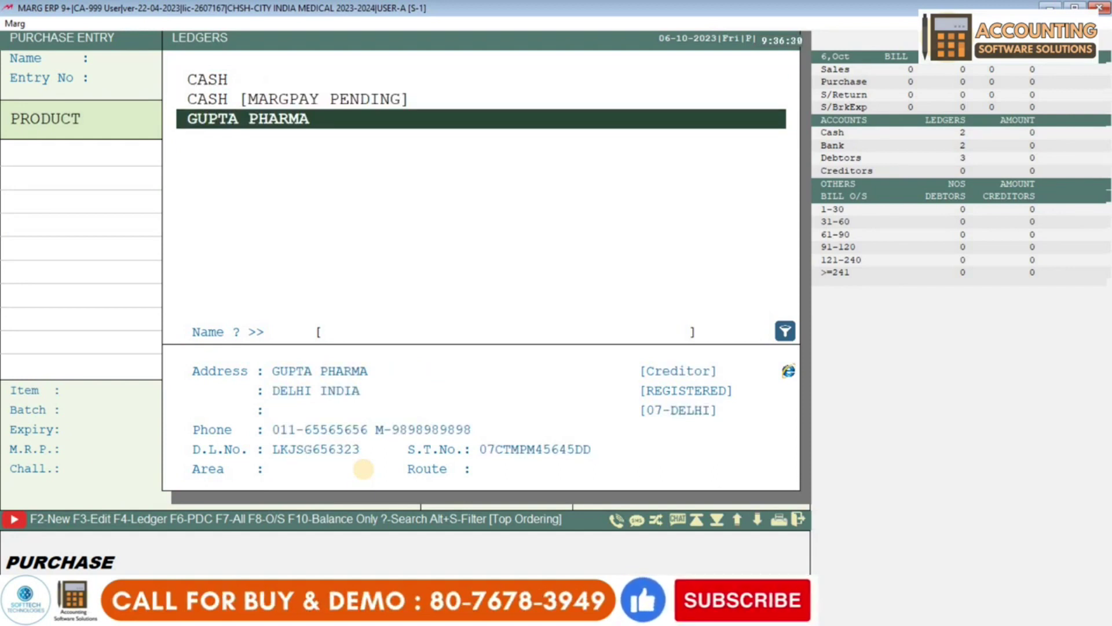
key(F3)
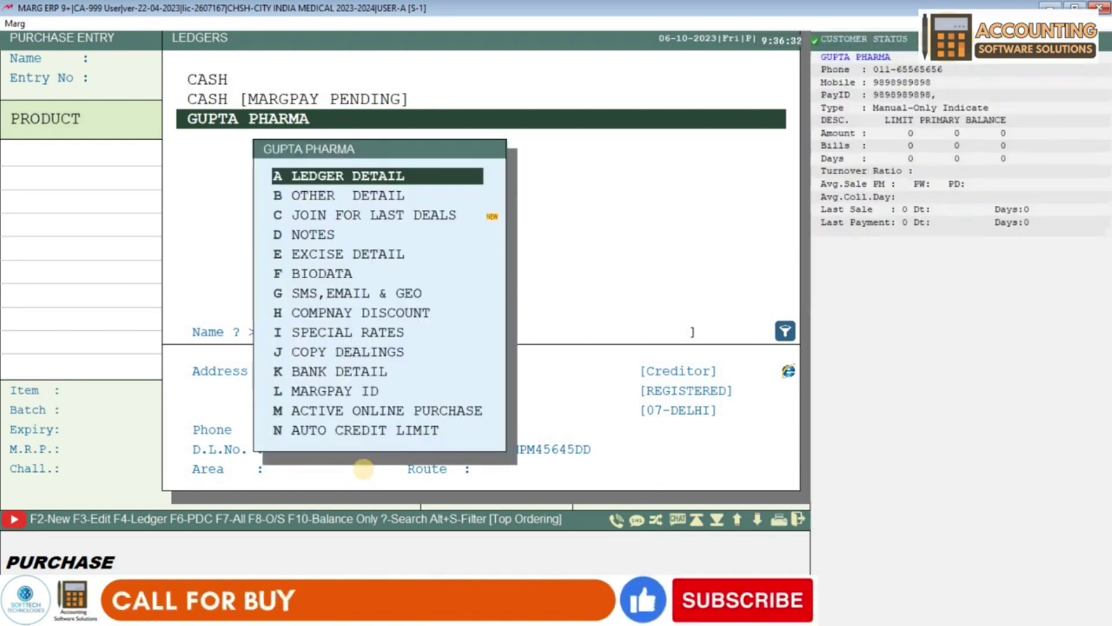
key(Return)
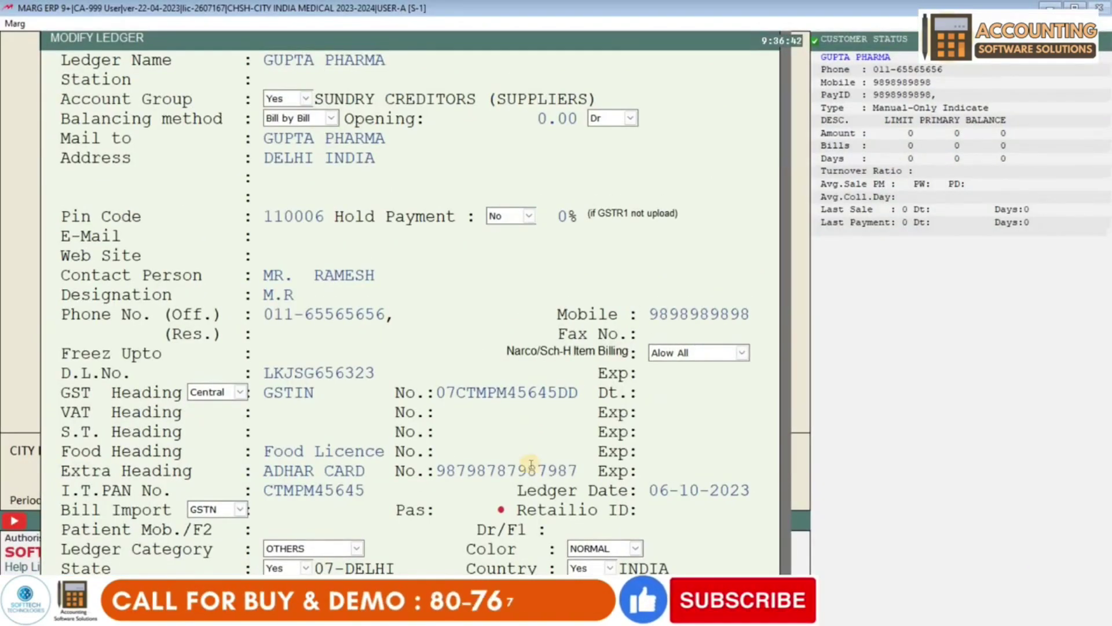
- Rename the ledger to GUPTA PHARMA PVT. LTD., save it, and select it as supplier
click(473, 63)
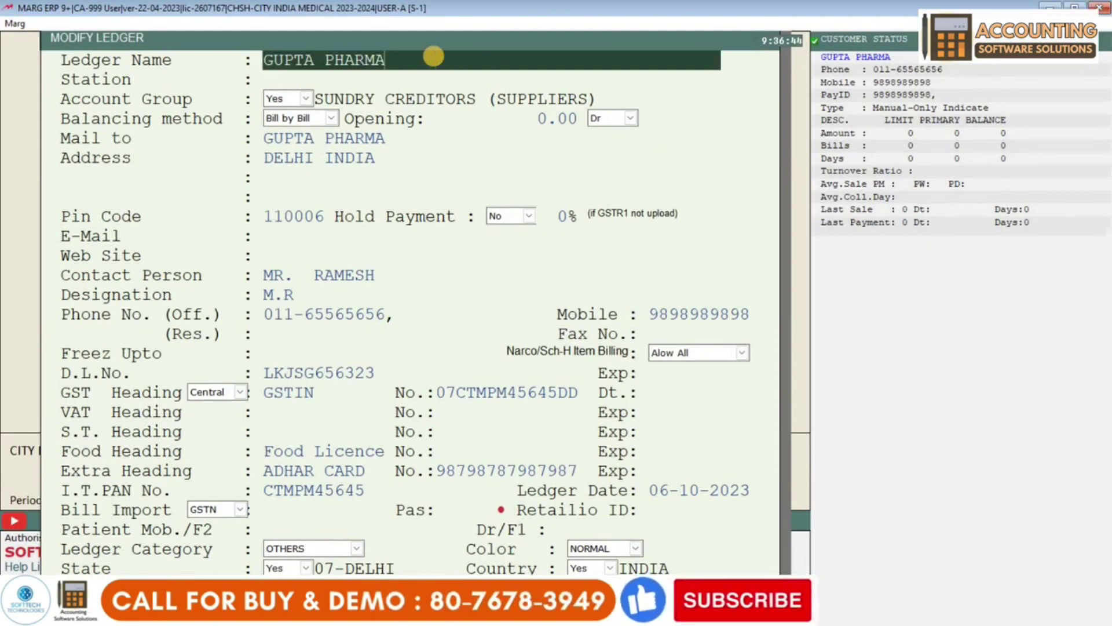
text(PVT. LTD.)
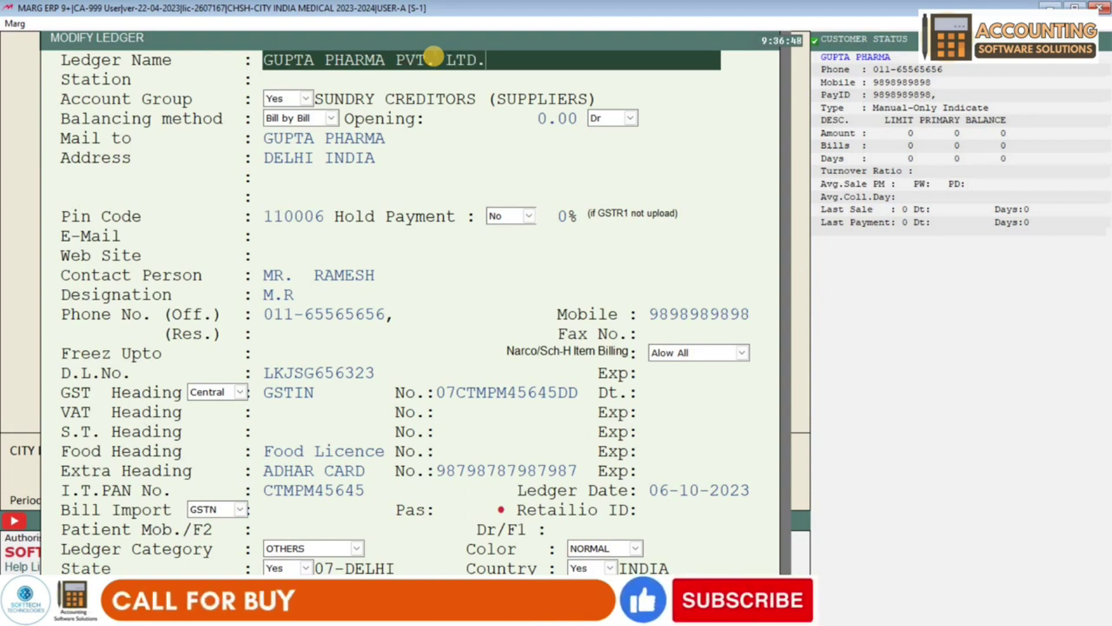
key(Return)
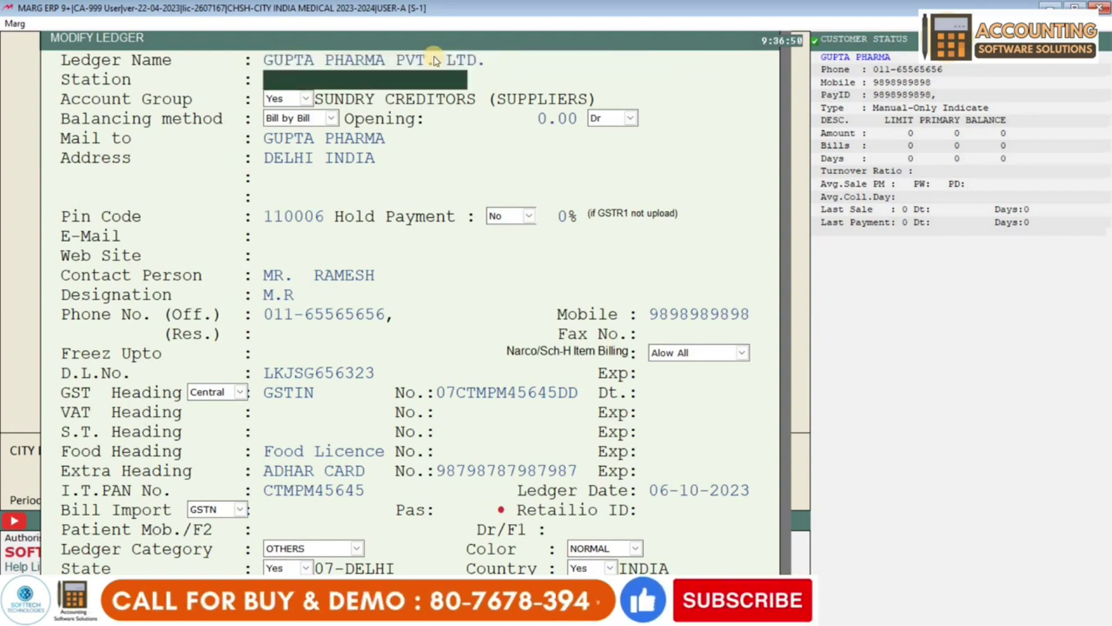
key(ctrl+w)
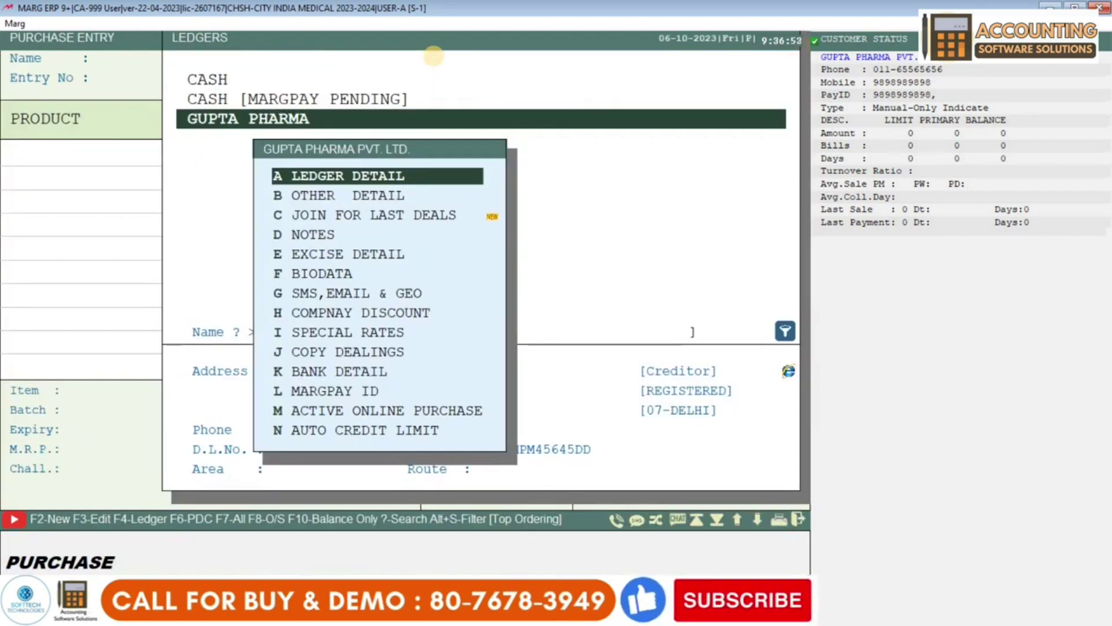
key(Escape)
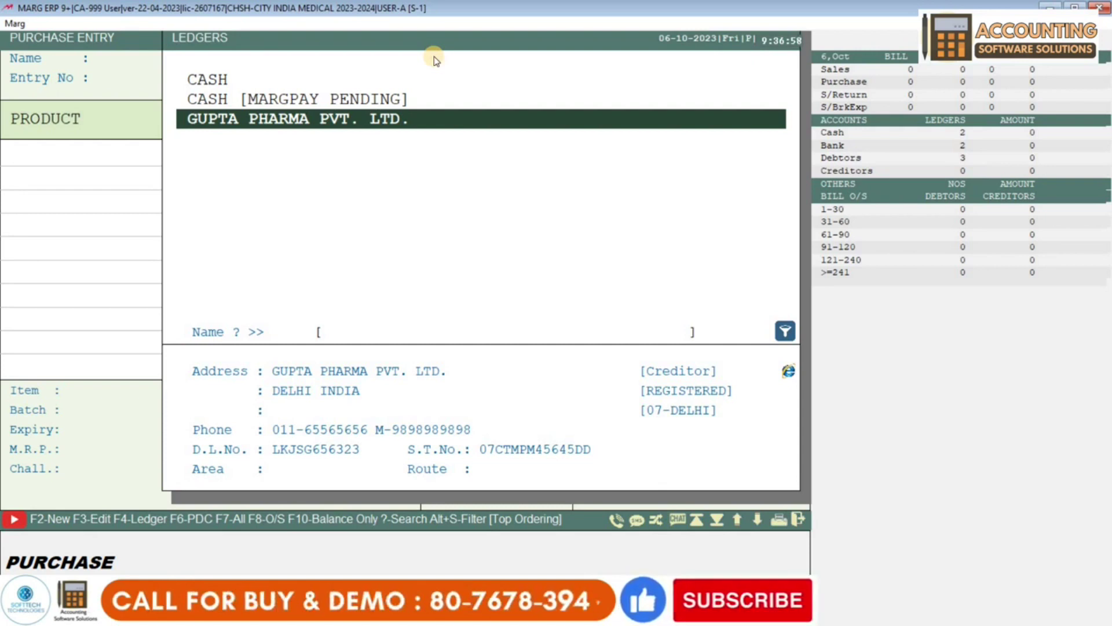
key(Return)
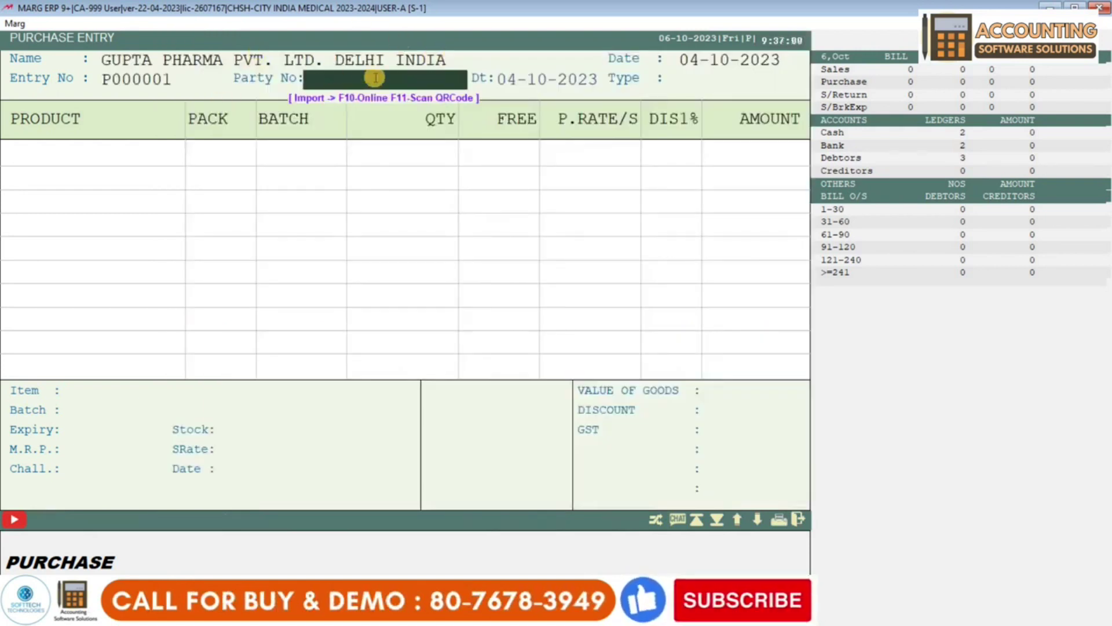
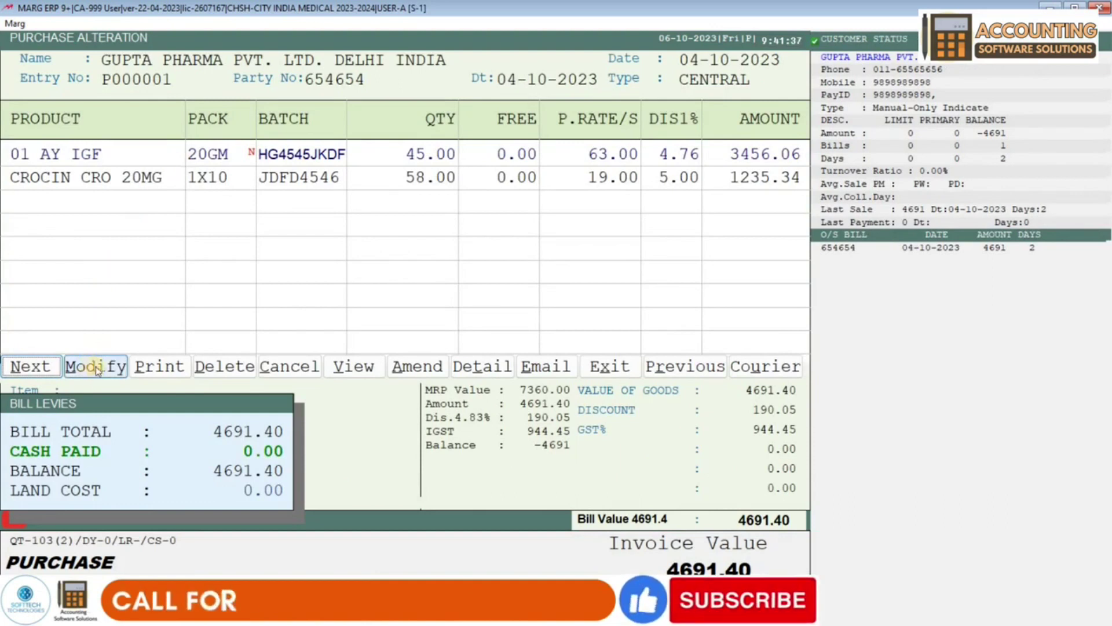
- Open purchase bill P000001 from GUPTA PHARMA PVT. LTD. for modification
key(Right)
key(Right)
key(Right)
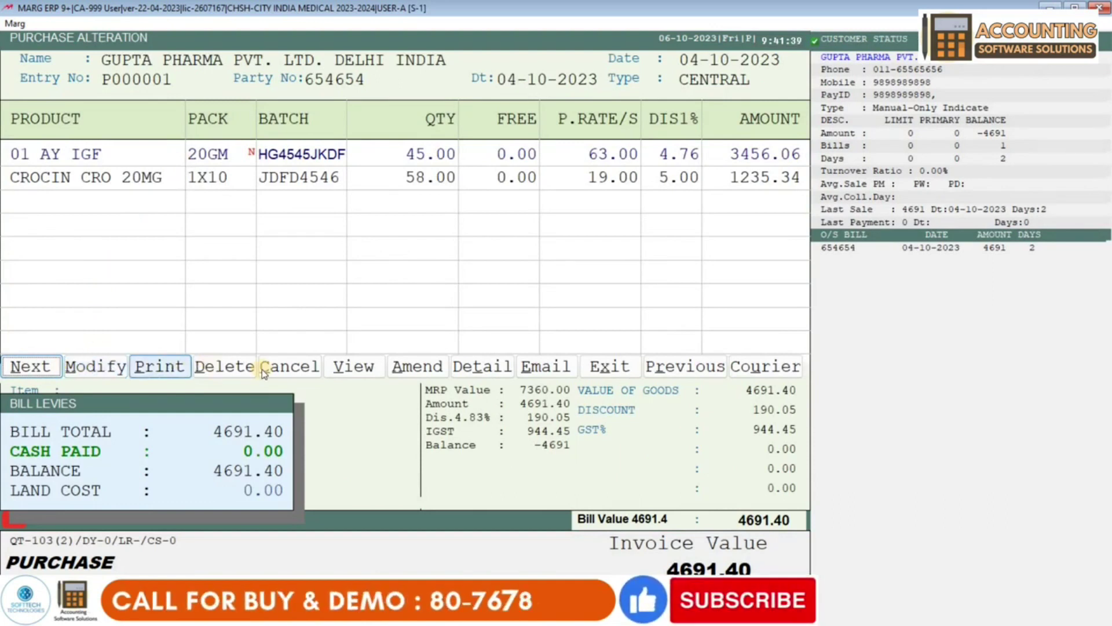
key(Left)
key(Left)
key(Left)
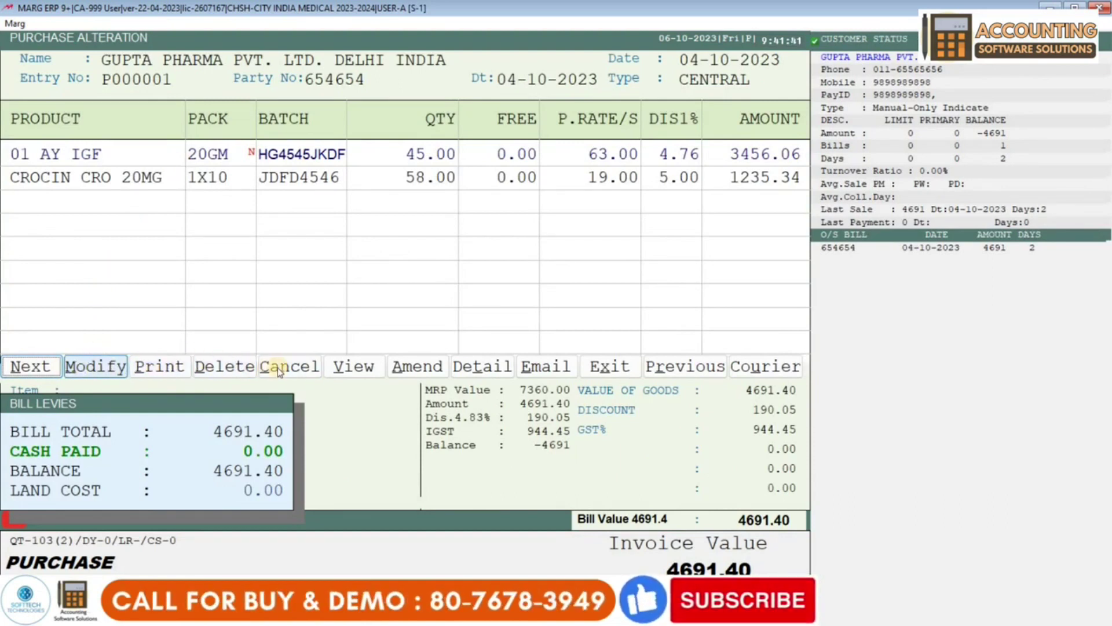
key(Right)
key(Right)
key(Right)
key(Right)
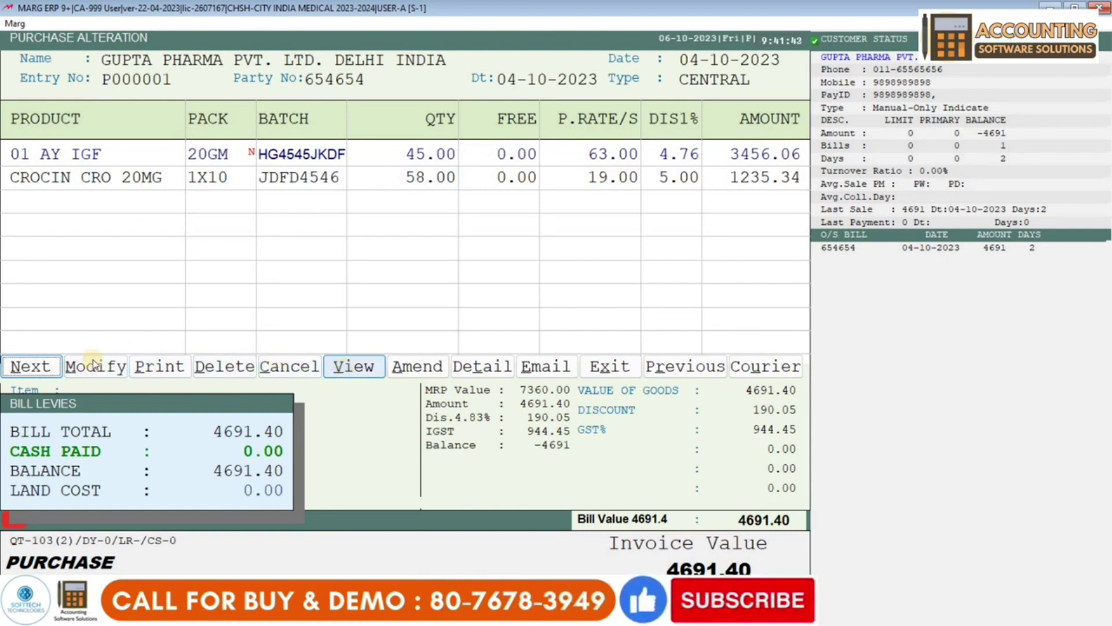
key(Left)
key(Left)
key(Left)
key(Left)
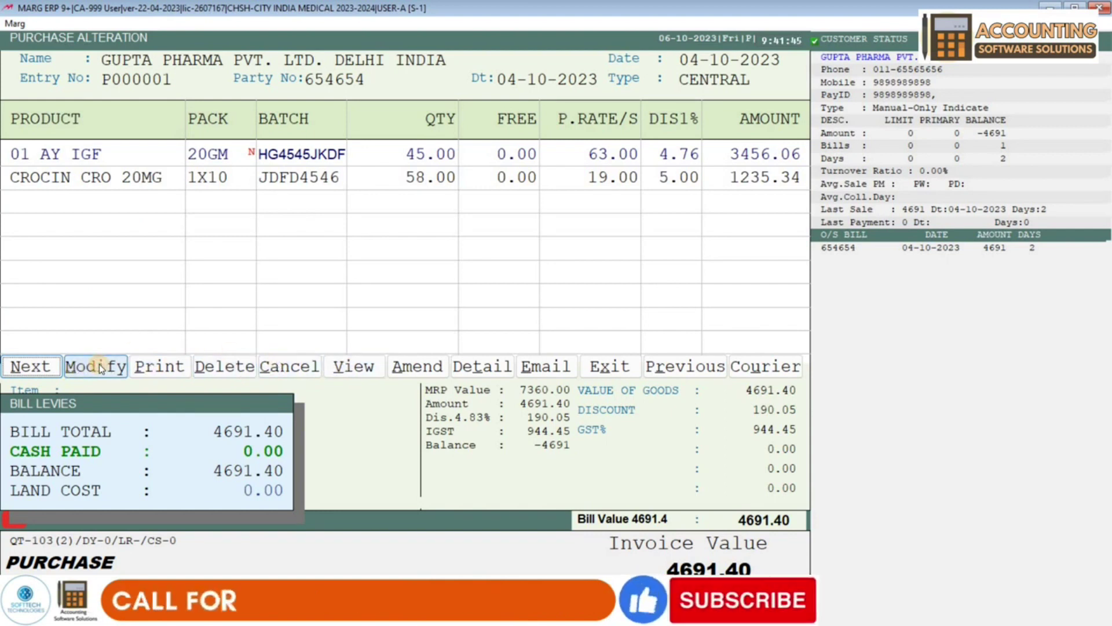
click(101, 366)
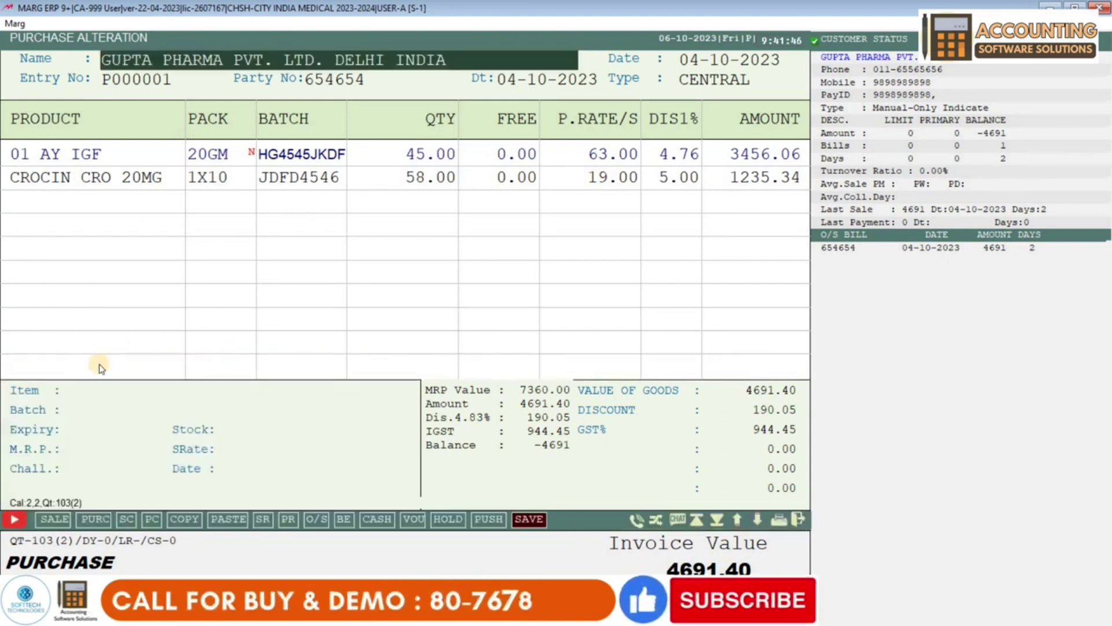
- Go through the bill header to the CROCIN CRO 20MG row's purchase rate
key(Return)
key(Return)
key(Return)
key(Return)
key(Return)
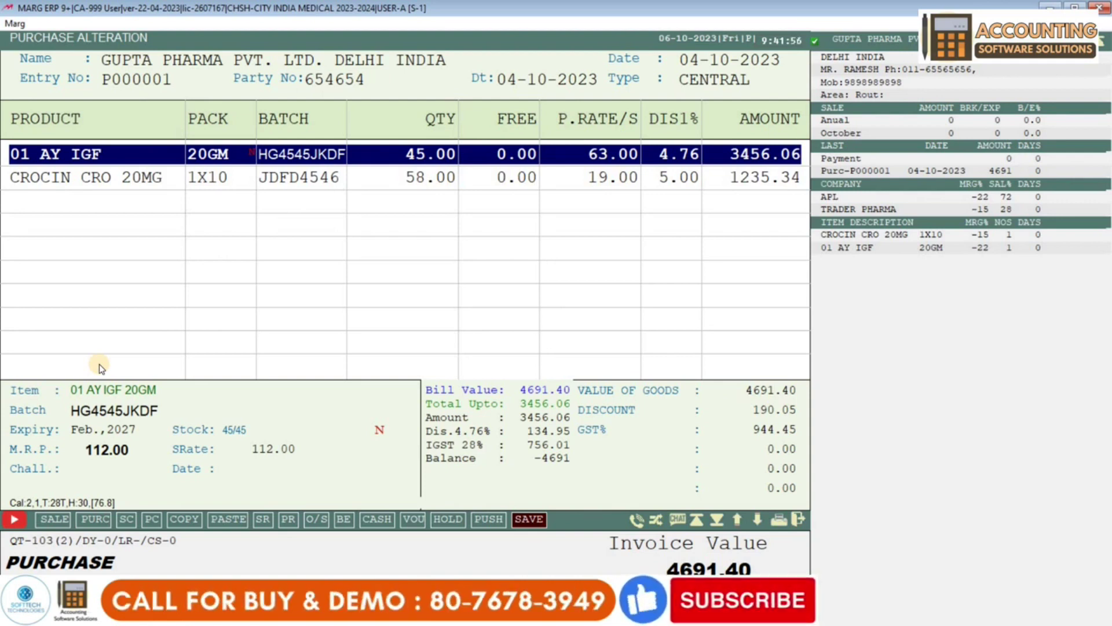
key(Down)
key(Up)
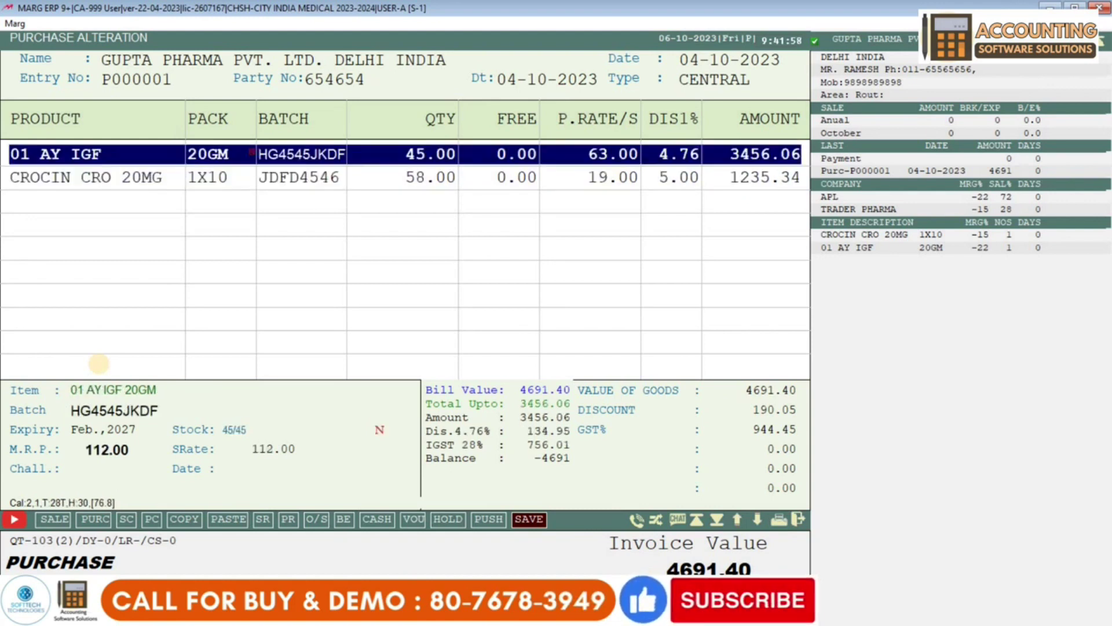
key(Down)
key(Up)
key(Down)
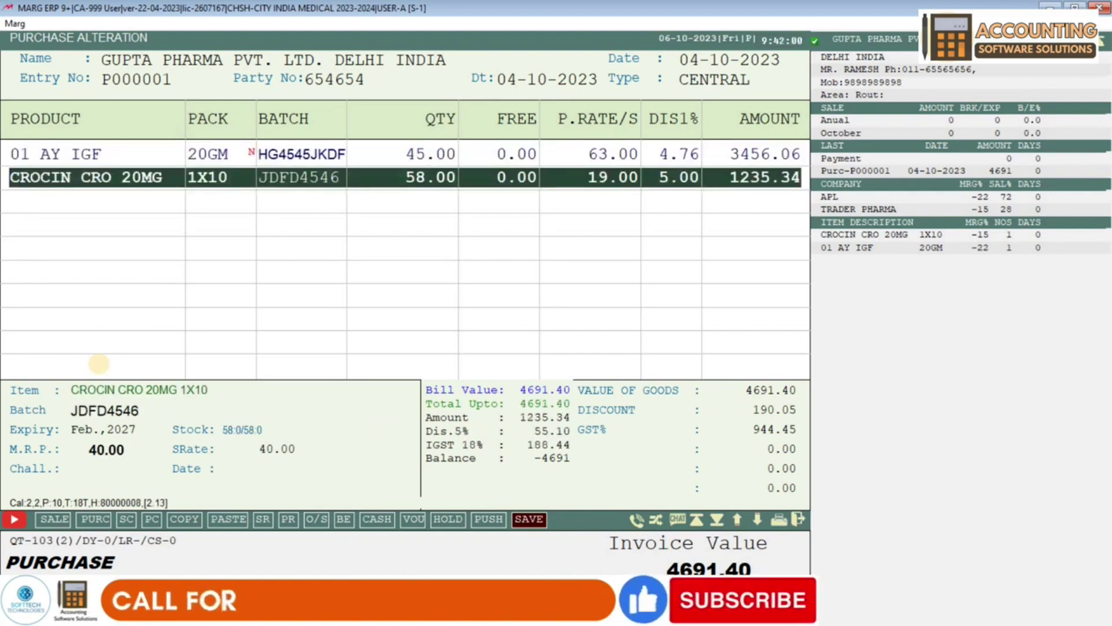
key(Return)
key(Return)
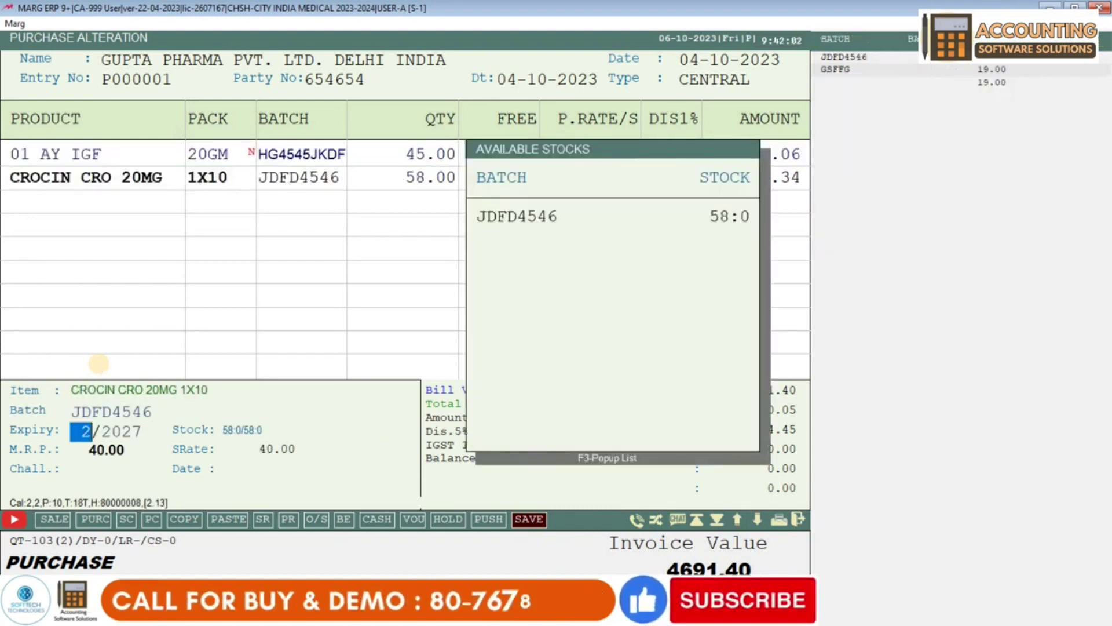
key(Return)
key(Return)
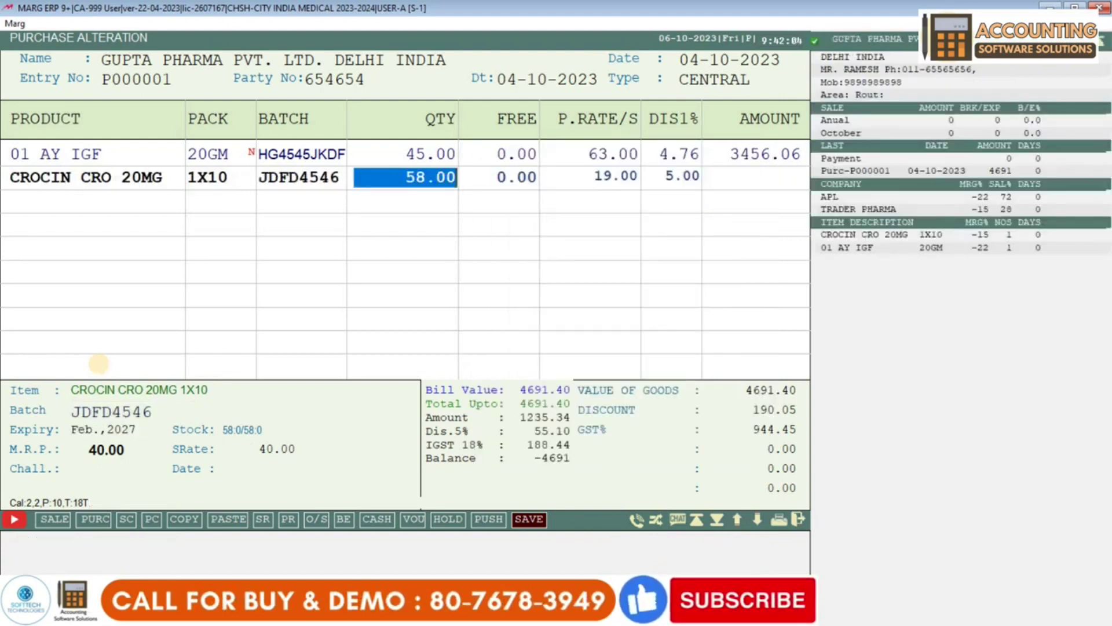
key(Return)
key(Return)
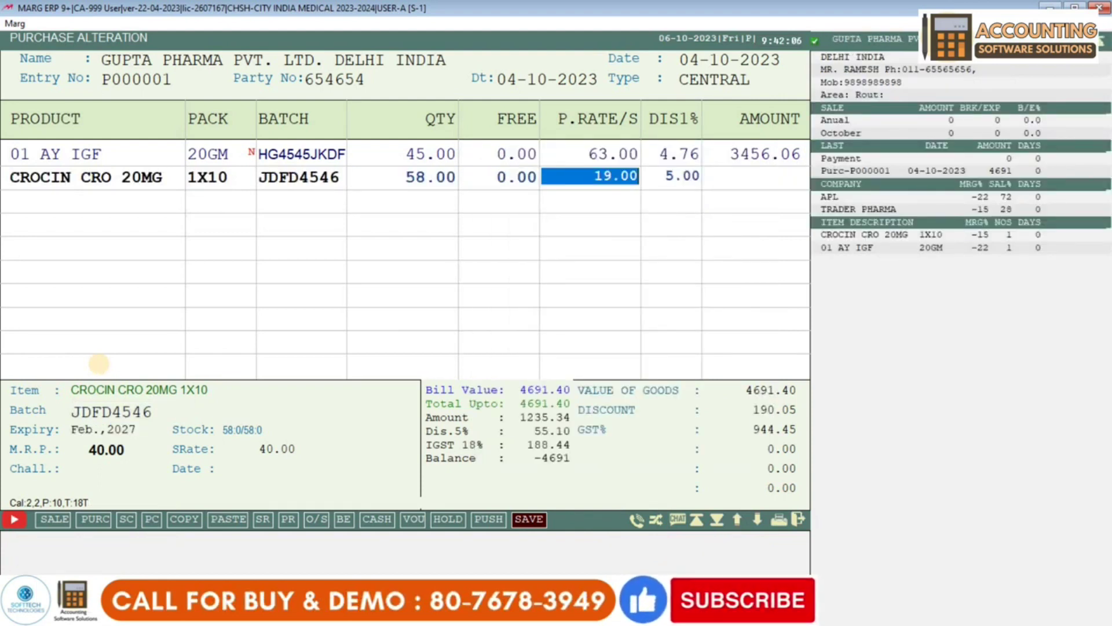
- Change the CROCIN purchase rate from 19.00 to 18.00, bringing the bill to 4626.38
text(18)
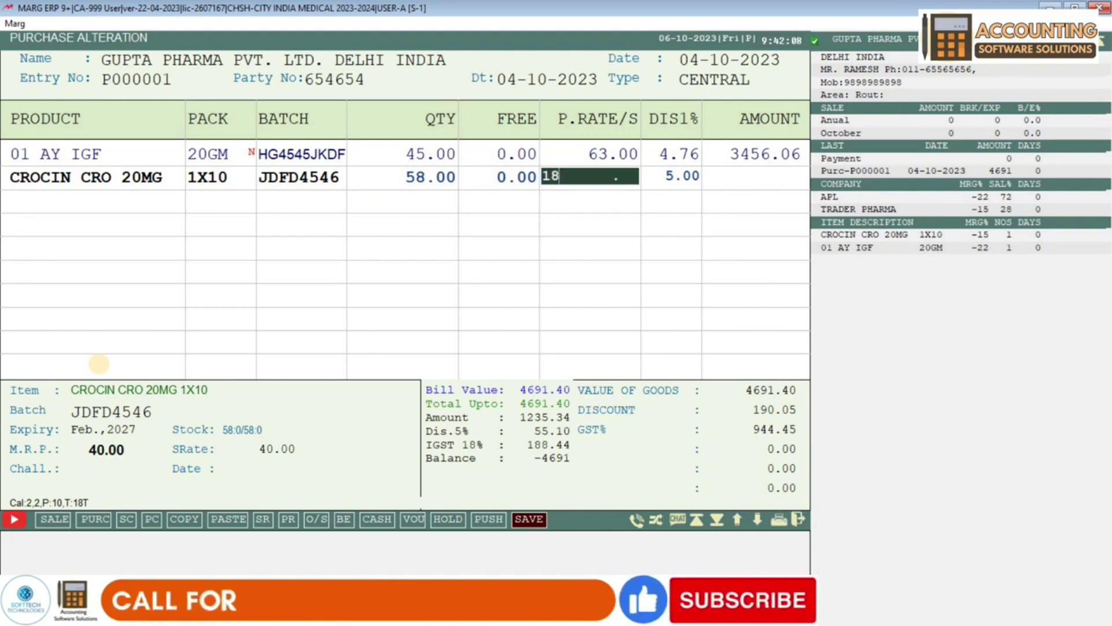
key(Return)
key(Return)
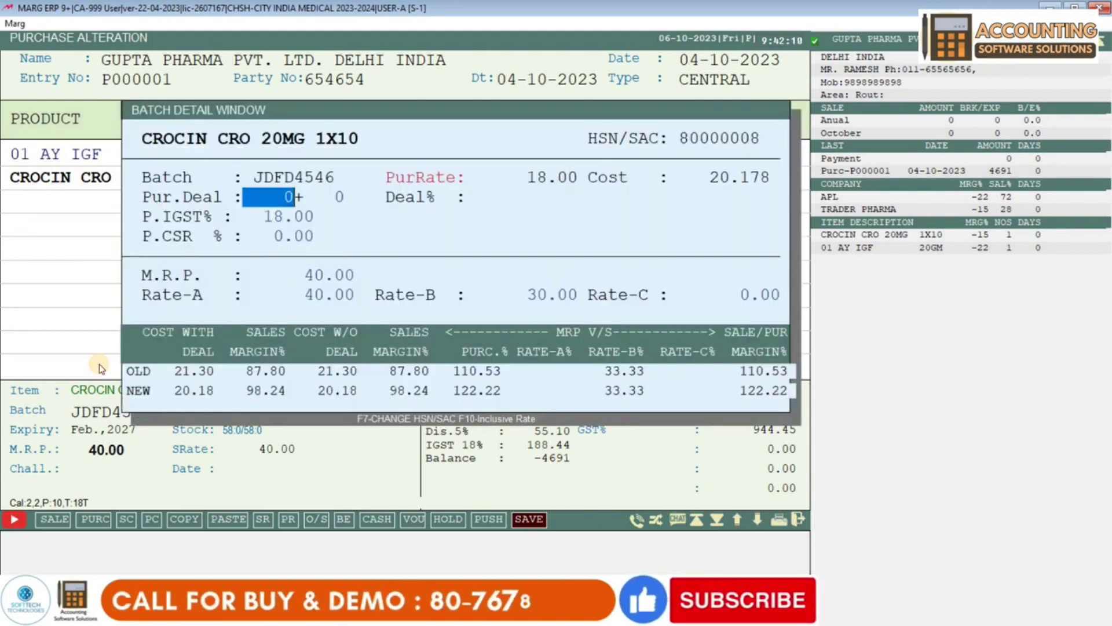
key(Return)
key(Return)
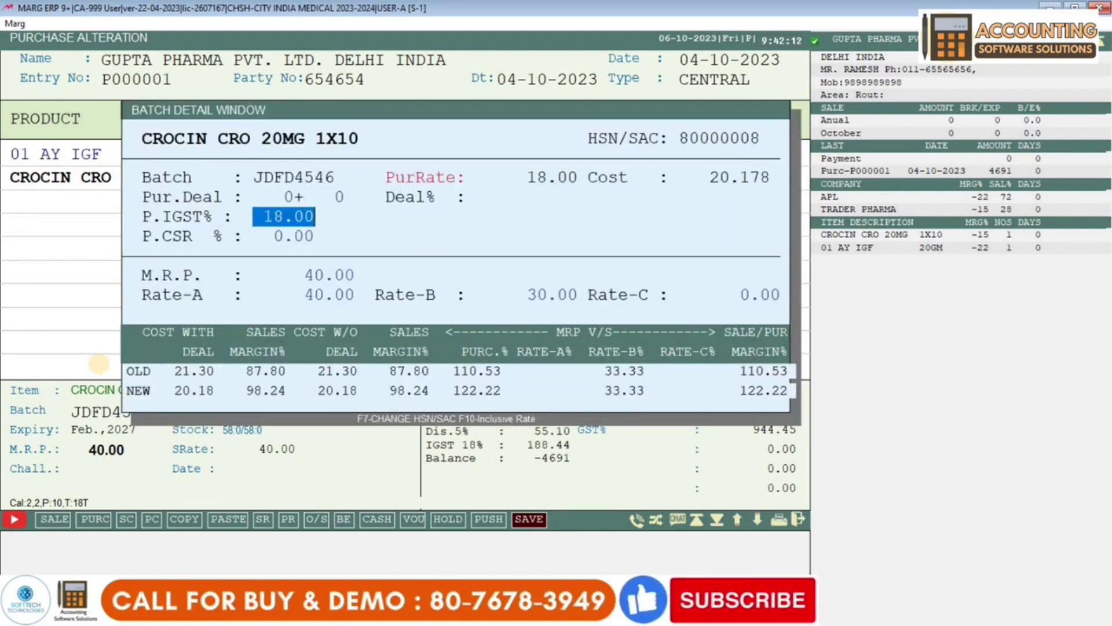
key(Return)
key(Return)
key(Return)
key(Return)
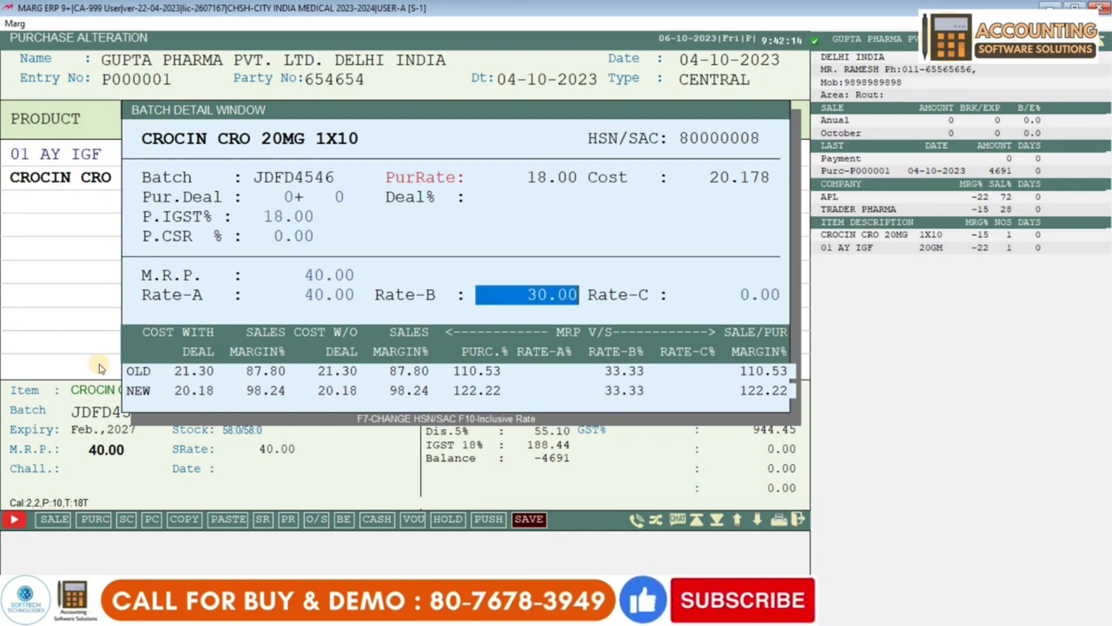
key(Return)
key(Return)
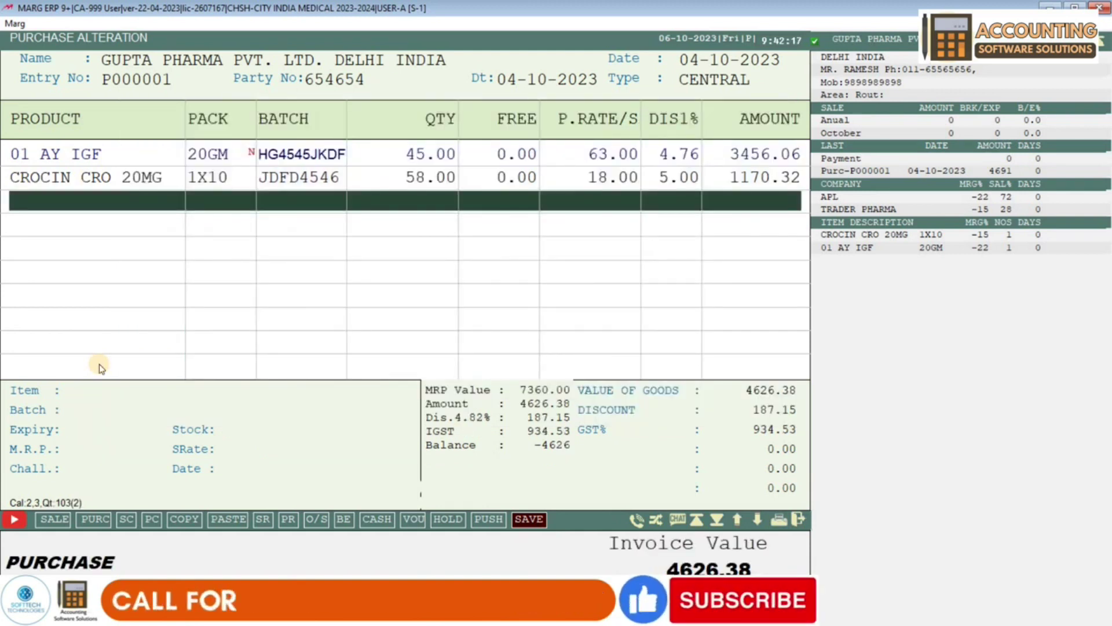
key(Return)
key(Return)
key(Return)
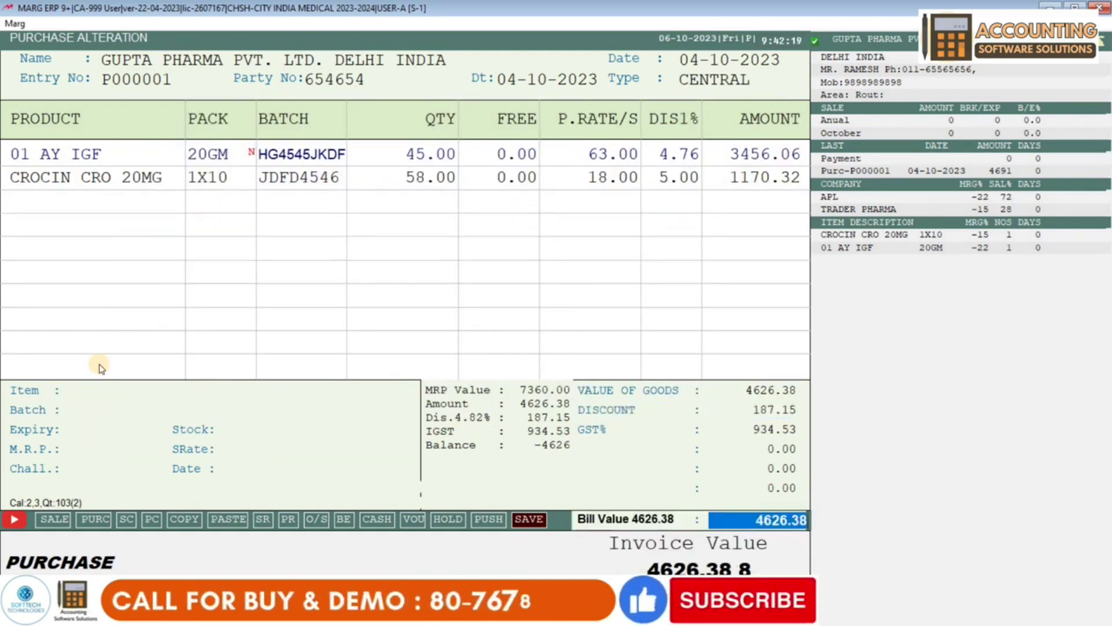
key(Escape)
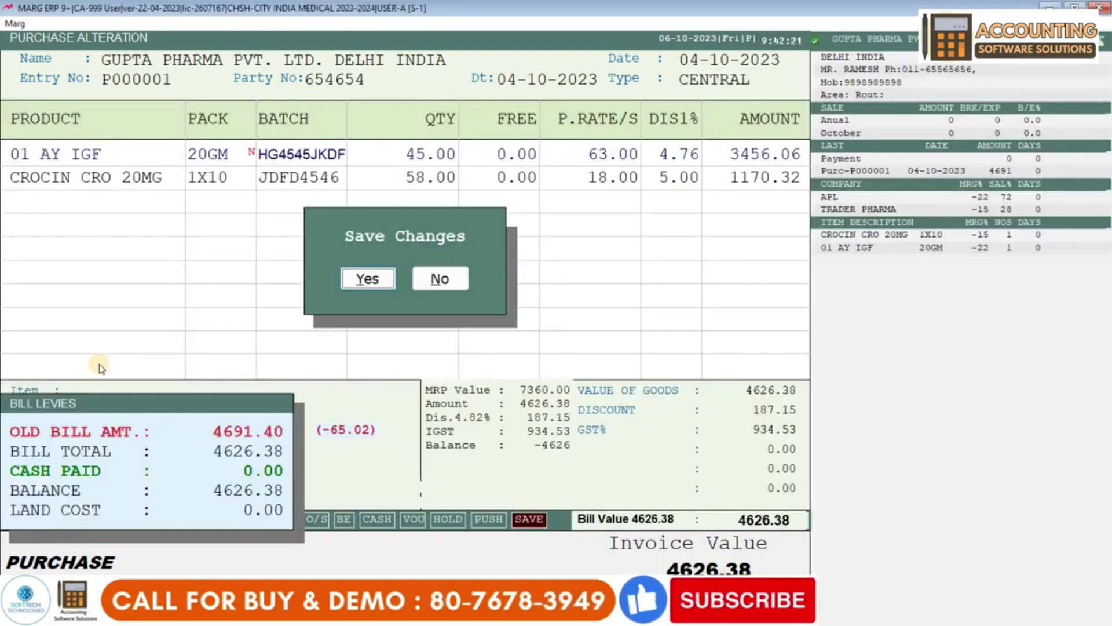
- Save the altered bill at 4626.38, skip printing and return to the dashboard
key(Return)
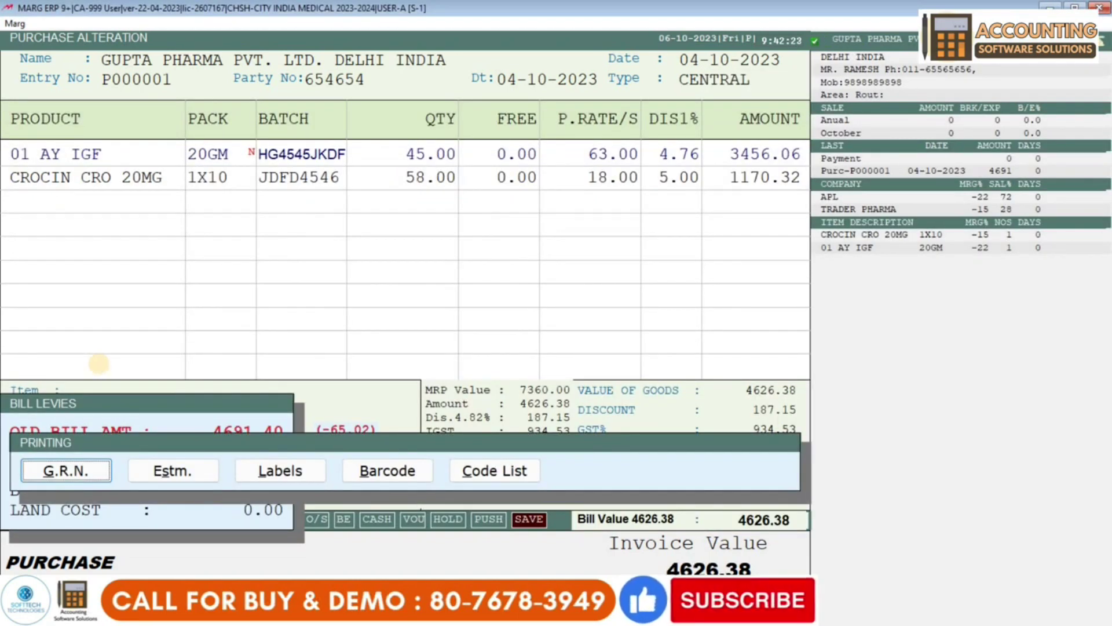
key(Escape)
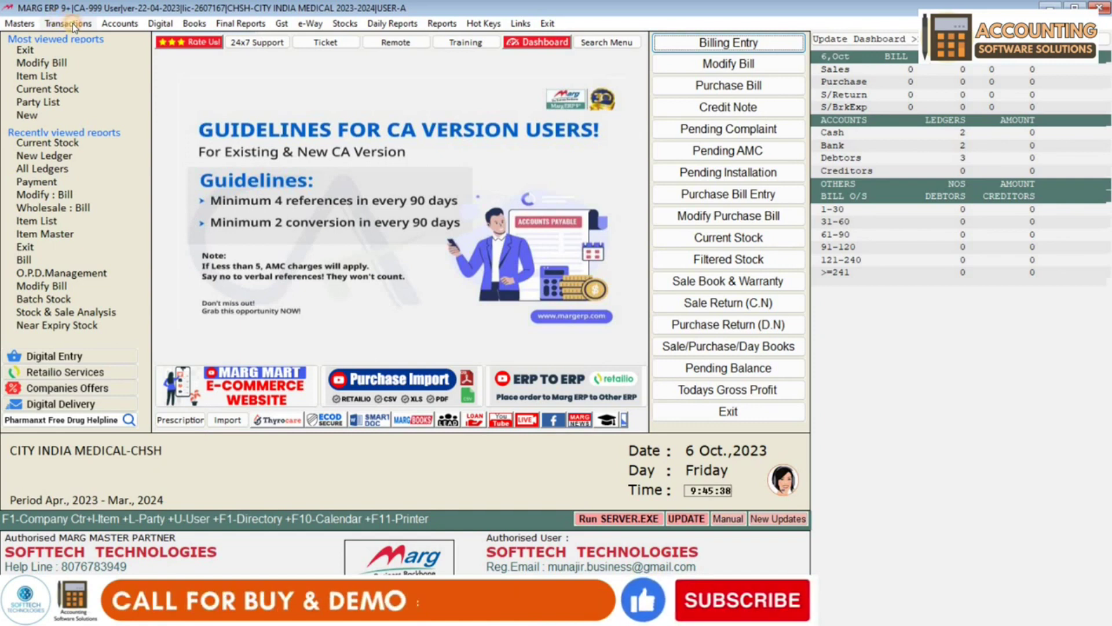
- Start sale bill A000001 dated 06-10-2023 from Transactions > Sale > Bill
click(70, 24)
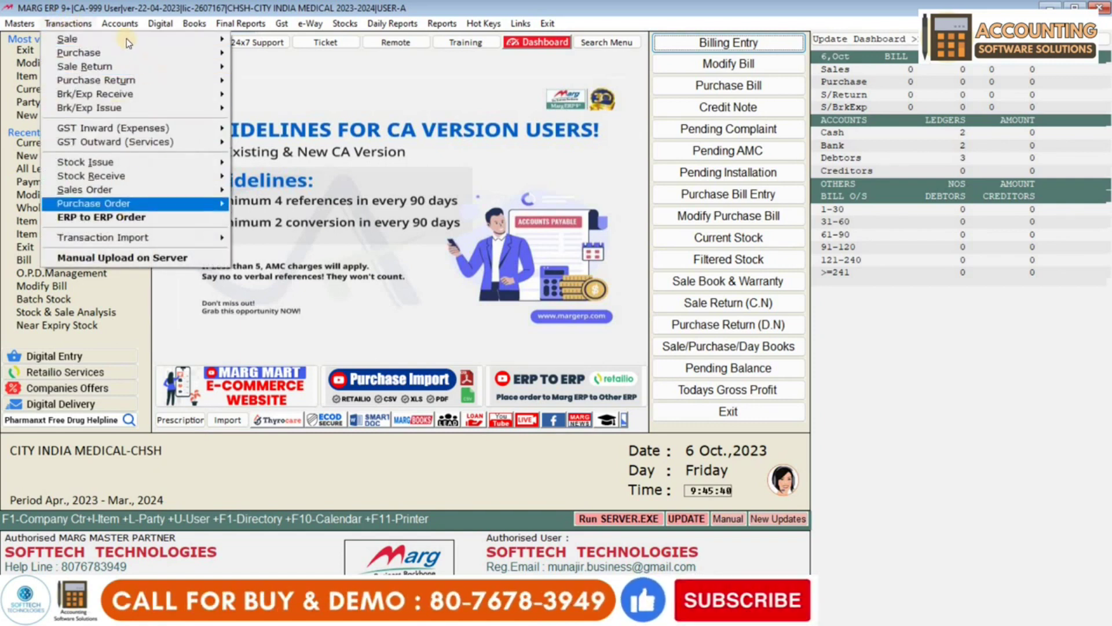
mouse_move(189, 39)
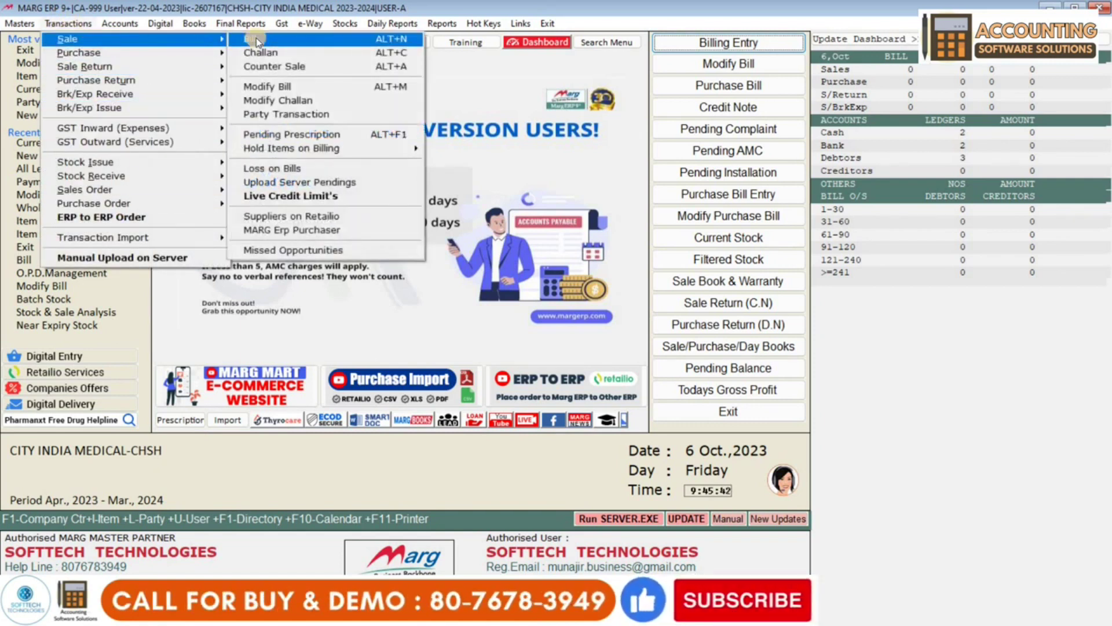
click(256, 41)
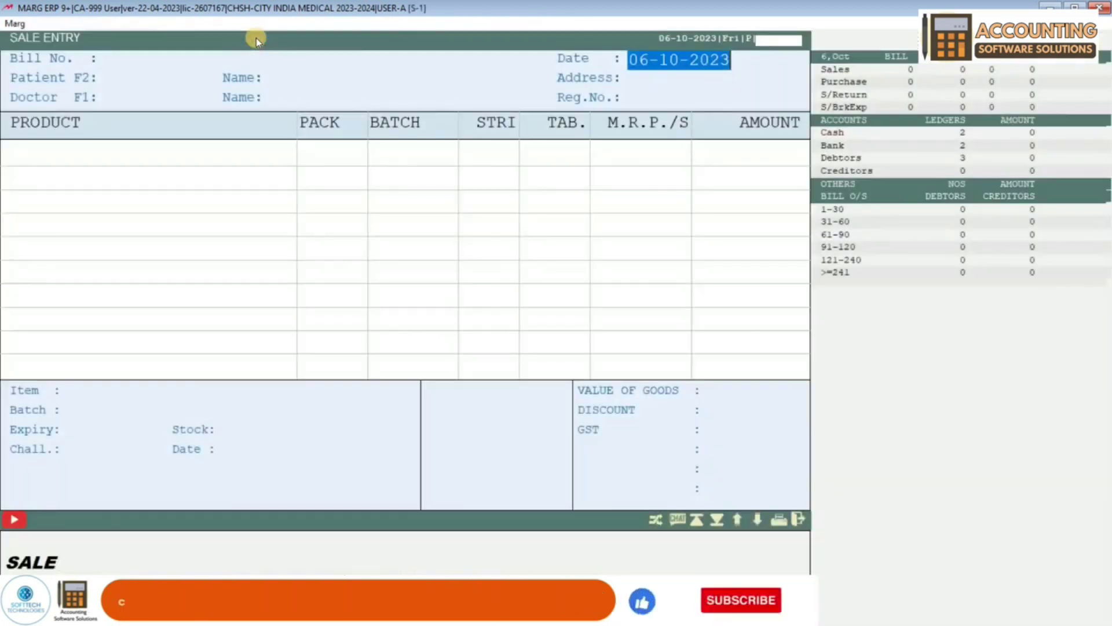
key(Escape)
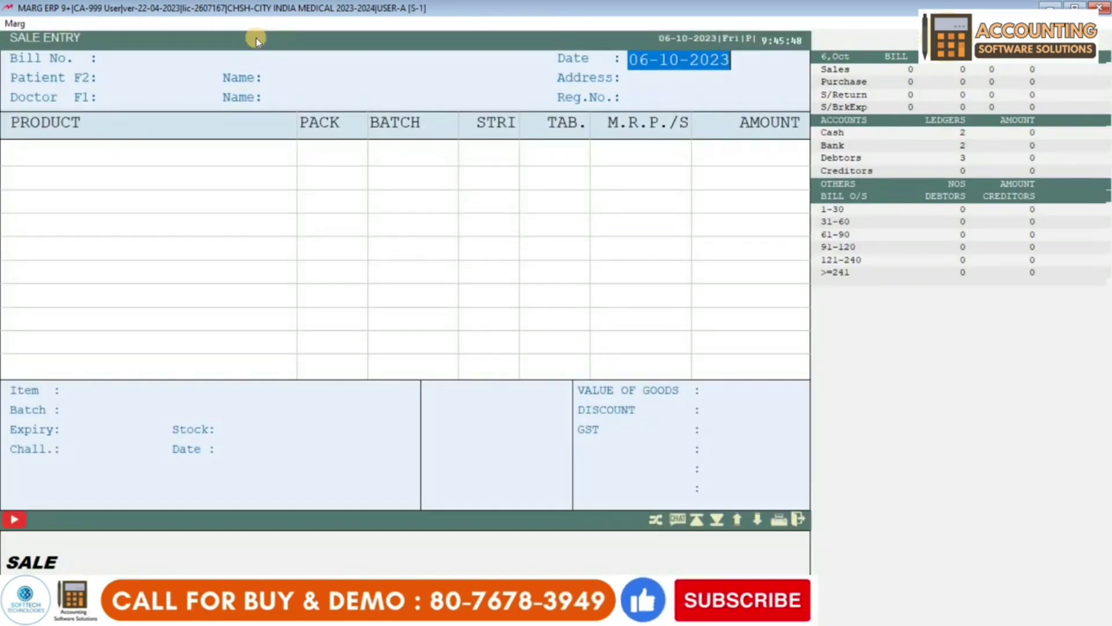
key(Return)
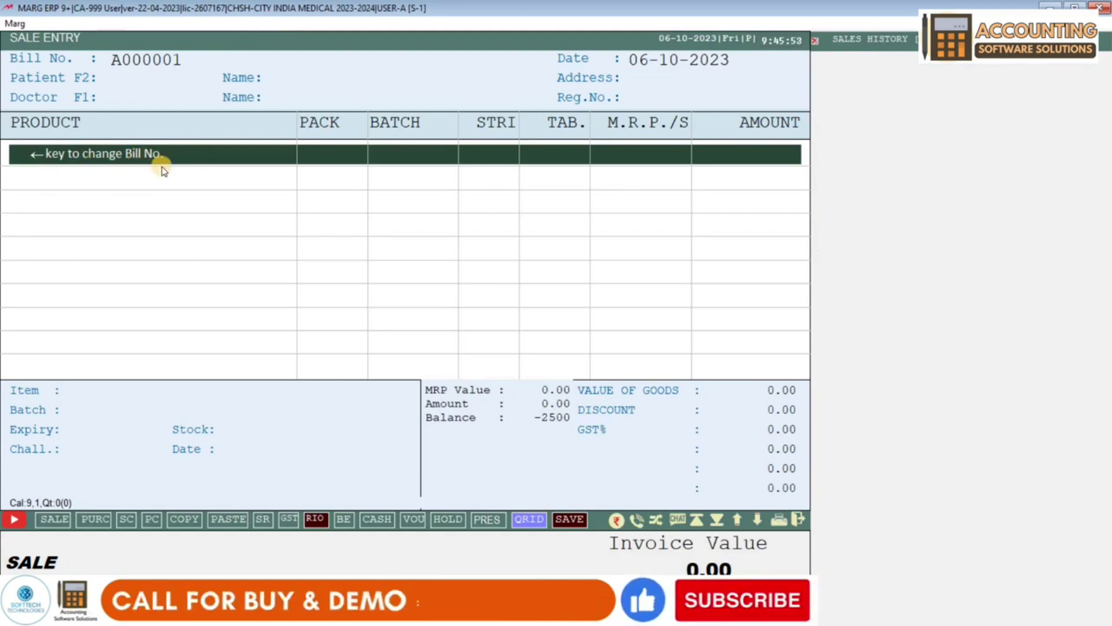
- Add 7 tablets of CROCIN CRO 20MG from batch JDFD4546, worth 28.00
key(Return)
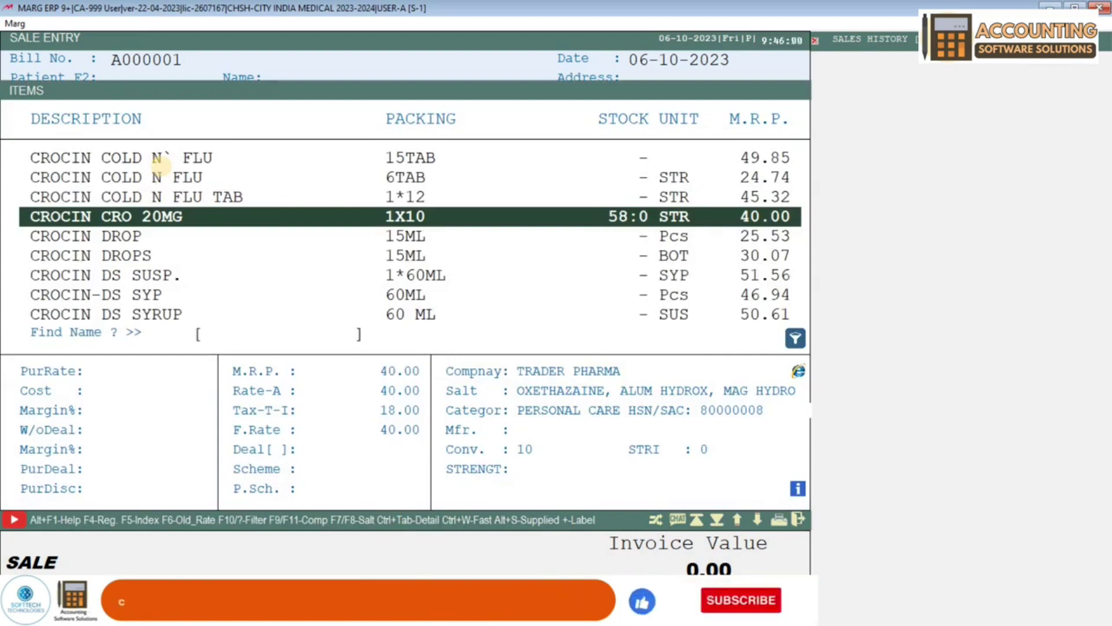
key(Return)
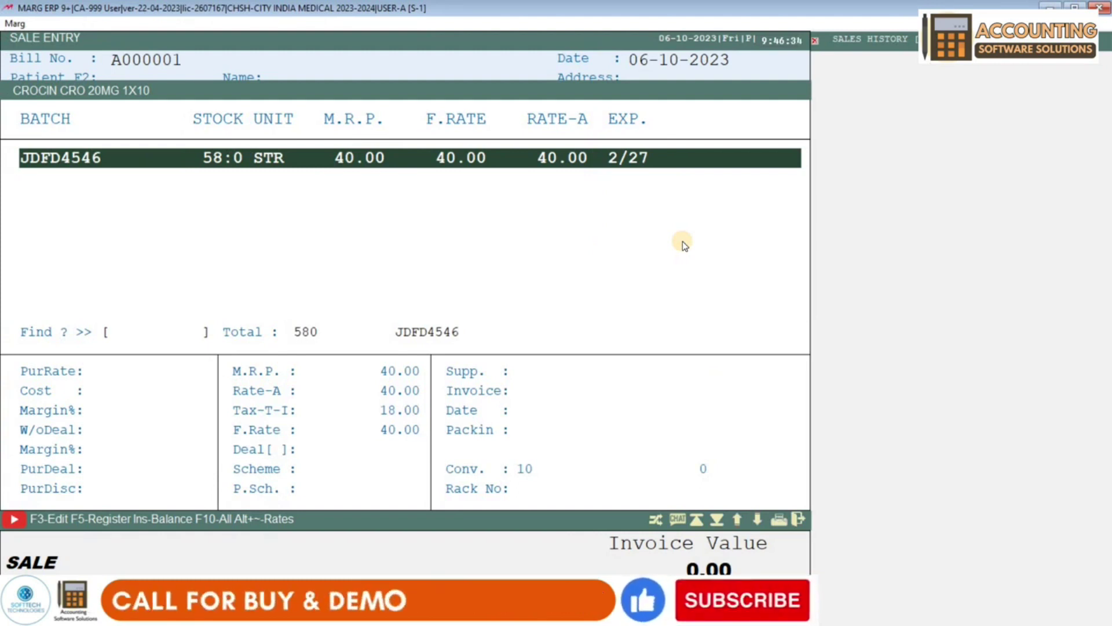
key(Return)
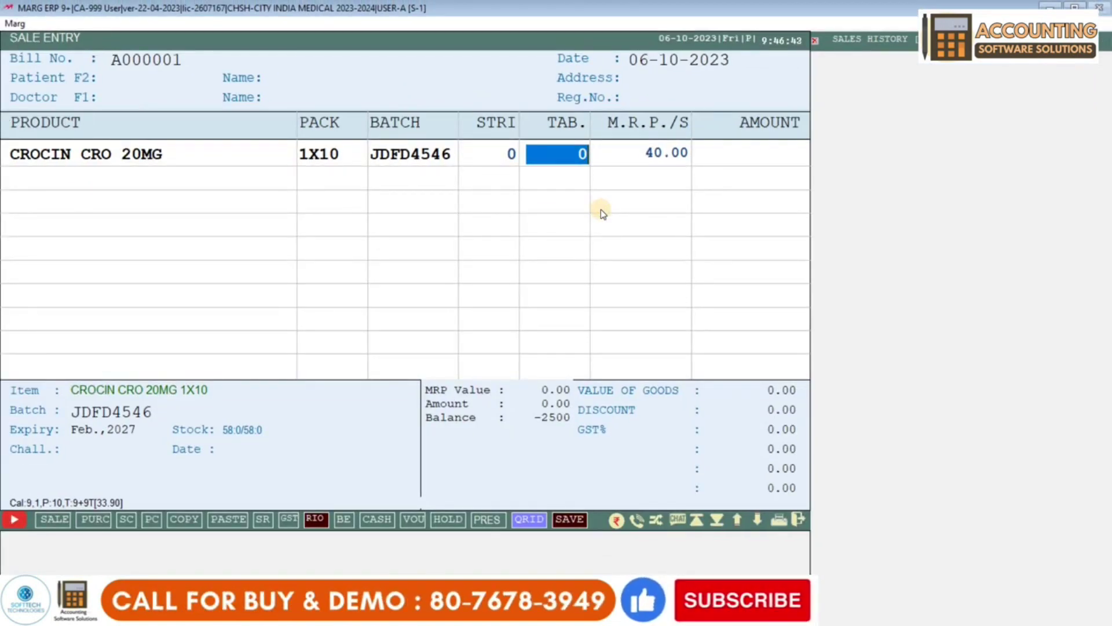
text(7)
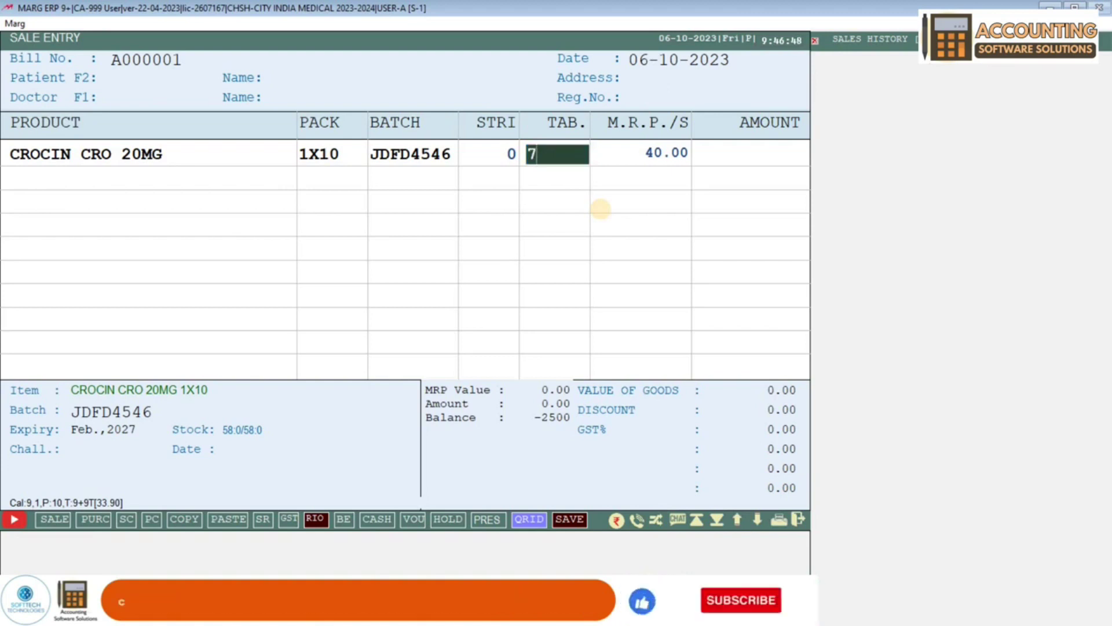
key(Return)
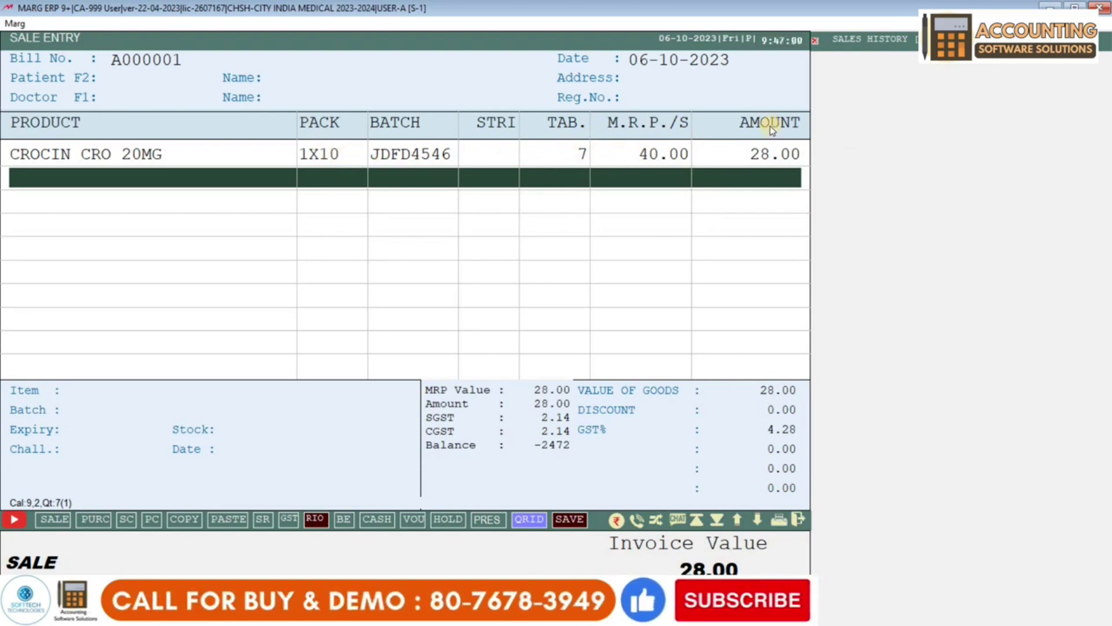
key(Return)
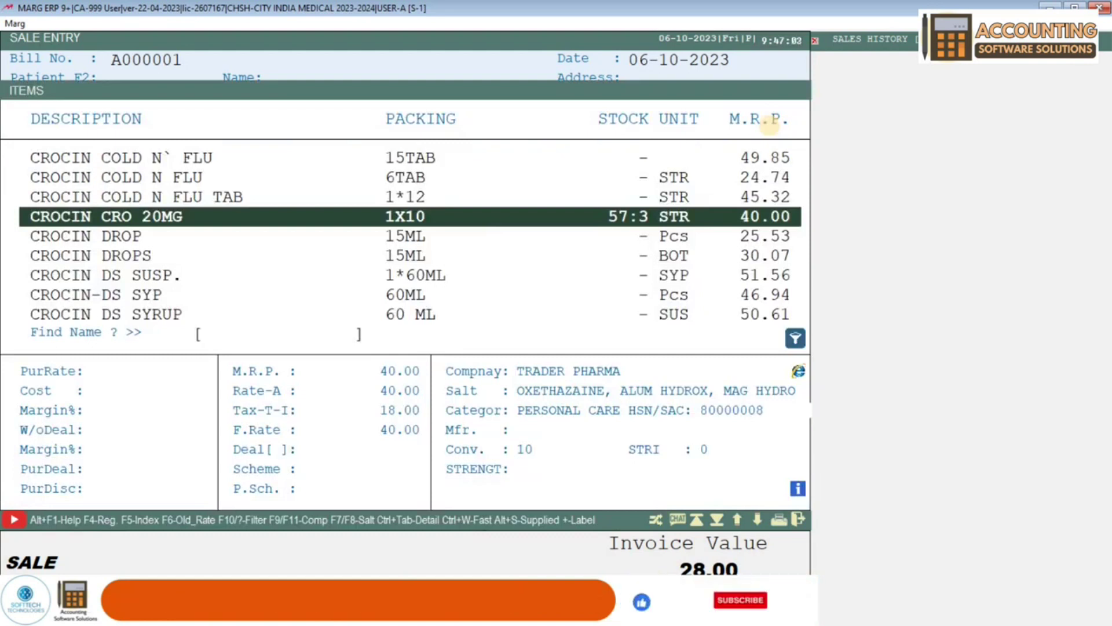
- Add 2 units of 01 AY IGF 20GM from batch HG4545JKDF, bringing the bill to 252.00
key(Home)
key(Down)
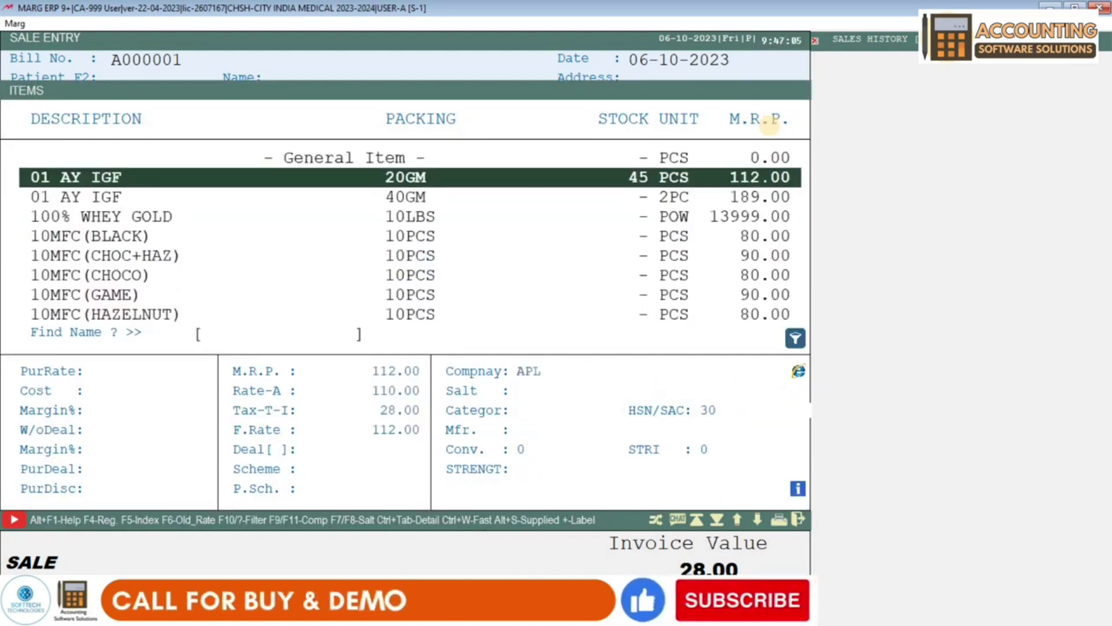
key(Return)
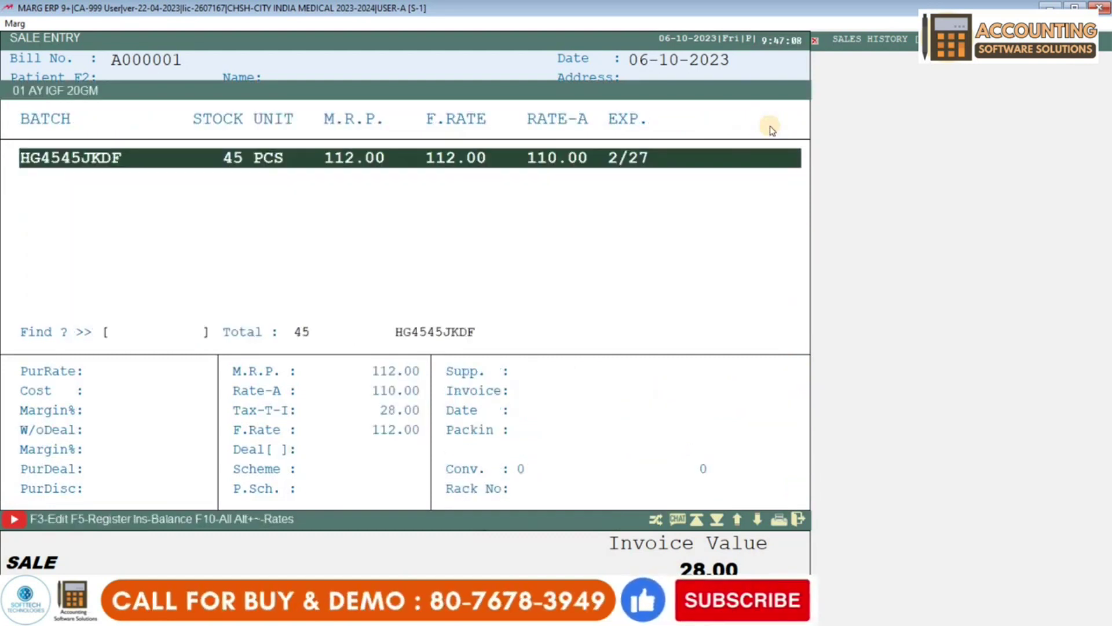
key(Return)
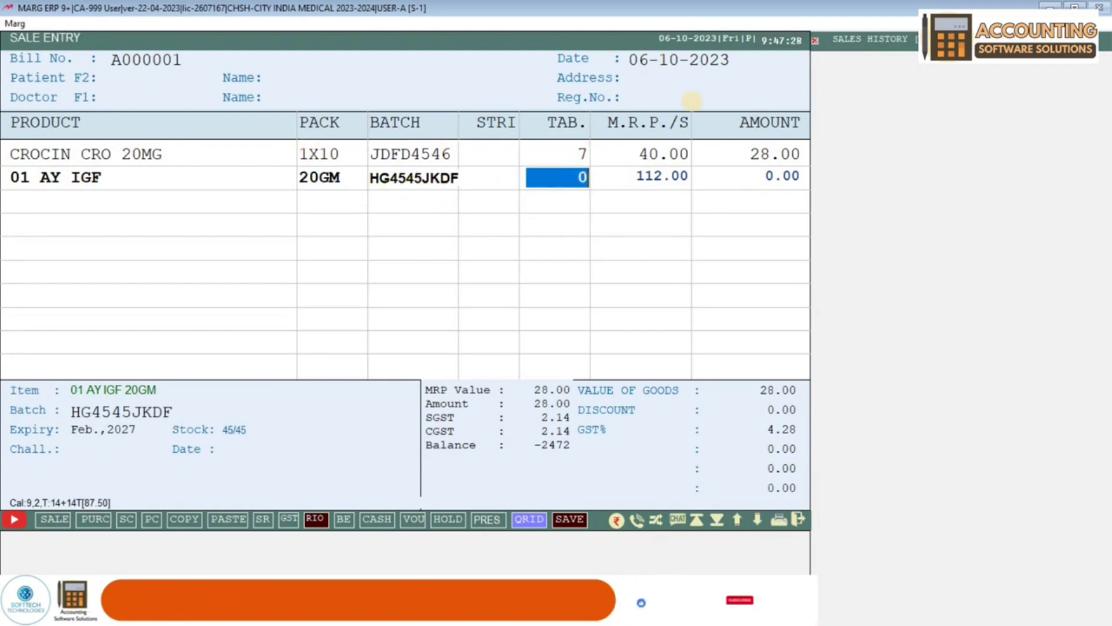
text(2)
key(Return)
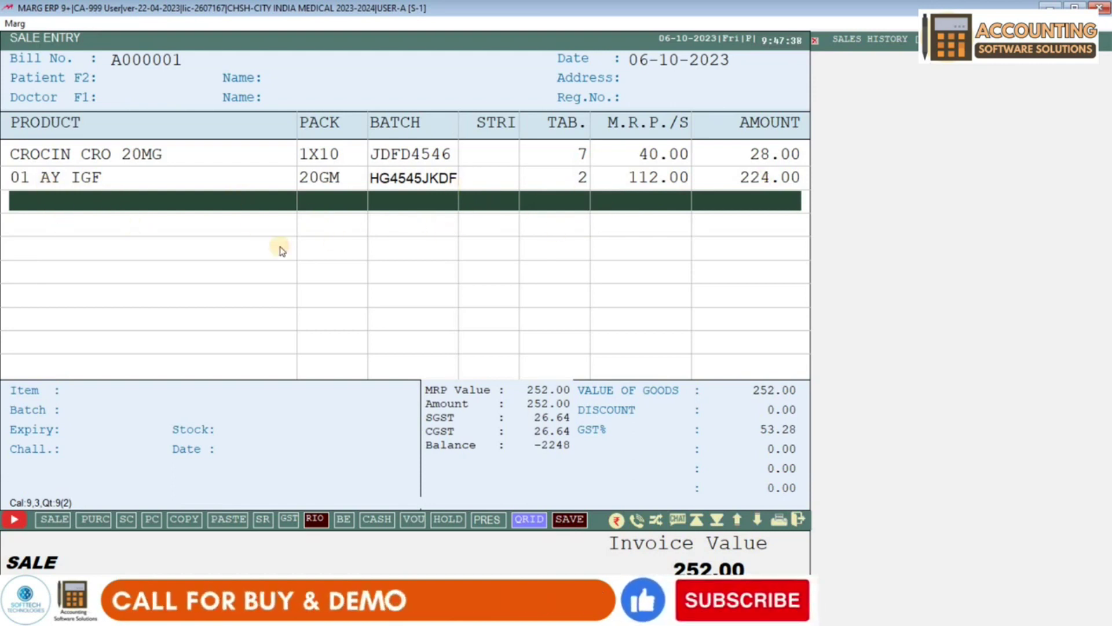
key(F2)
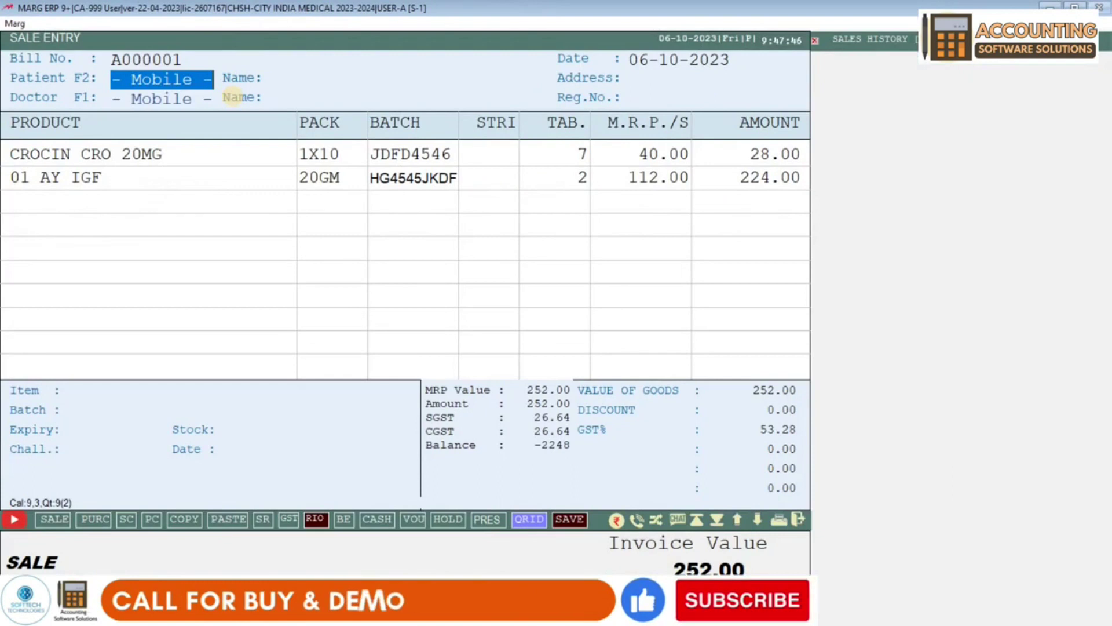
- Create a new patient from their mobile number and enter the patient's name
text(98989898)
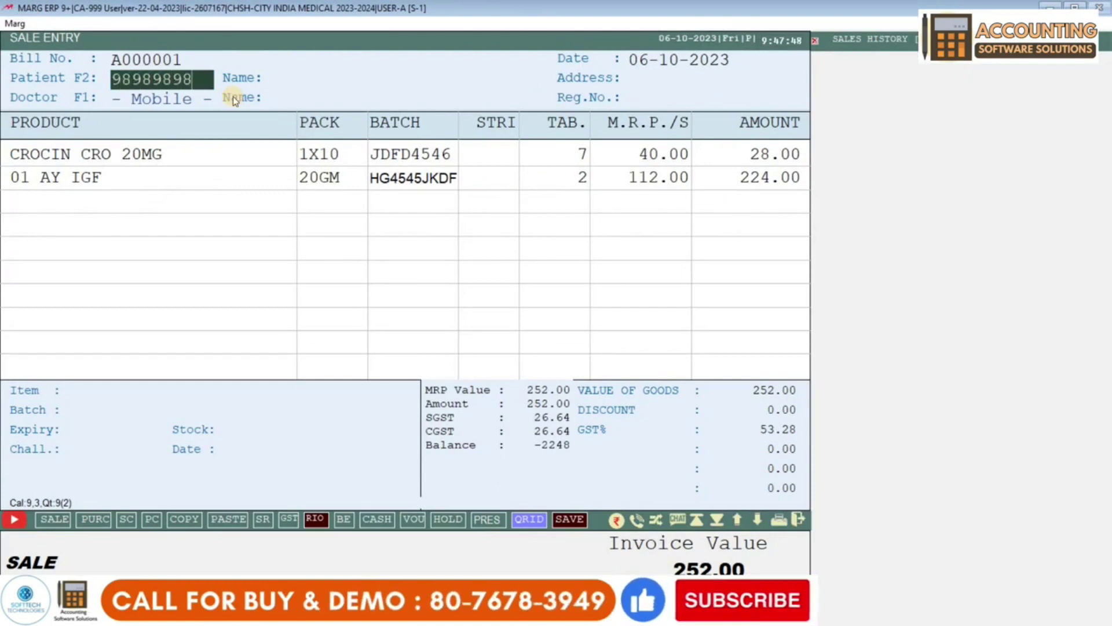
text(98)
key(Return)
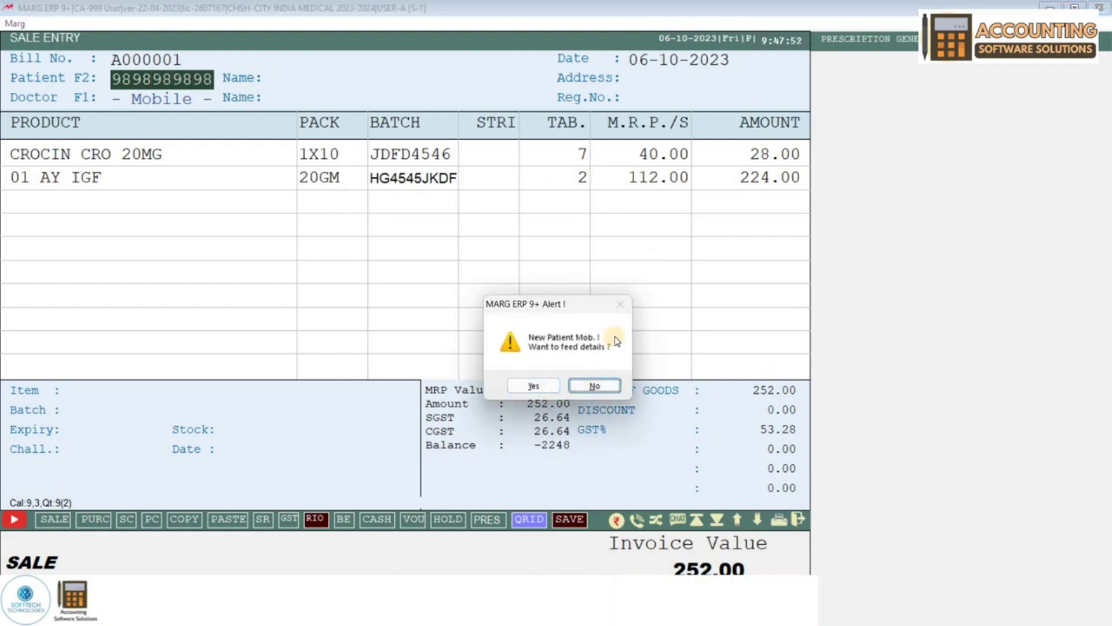
click(549, 383)
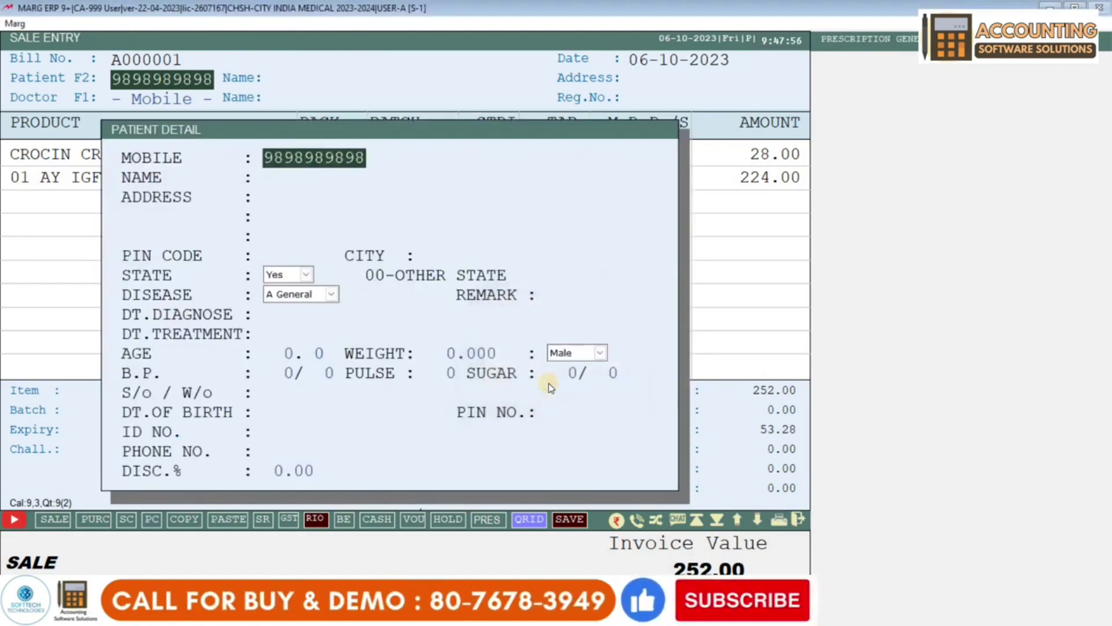
key(Return)
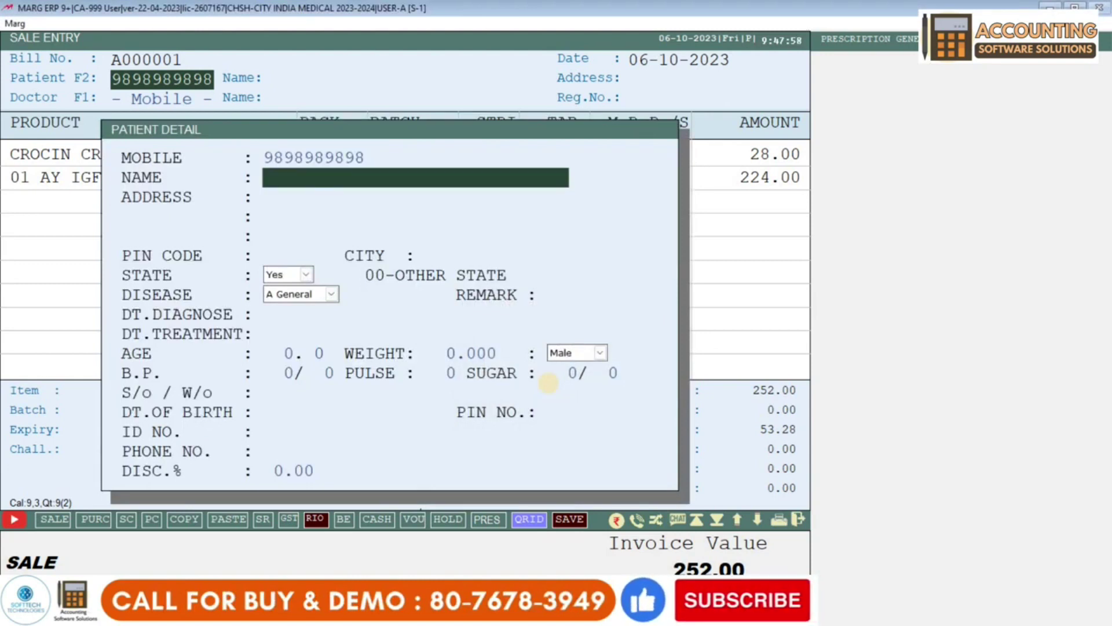
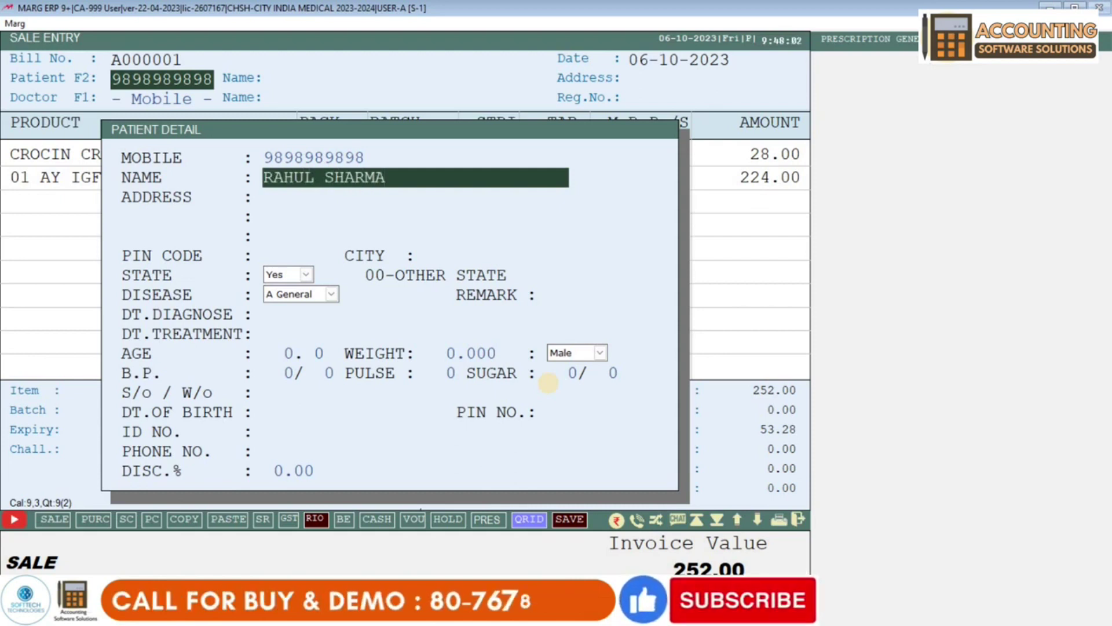
- Give the patient a 10% discount and set CASH as the bill's ledger
key(Return)
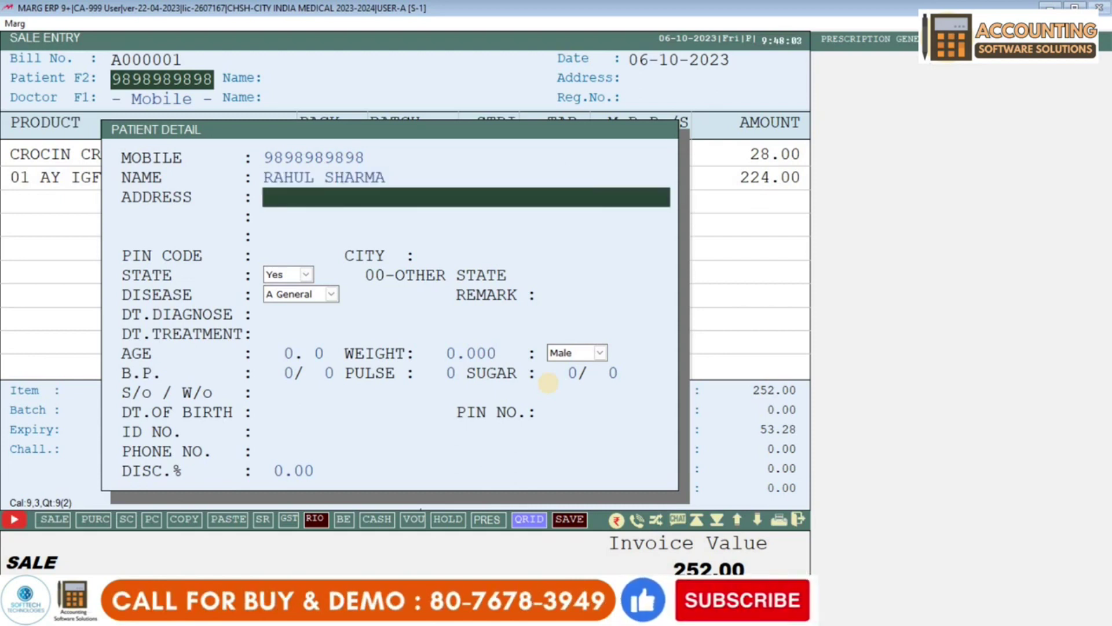
key(Return)
key(Return)
key(Return)
key(Return)
key(Return)
key(Return)
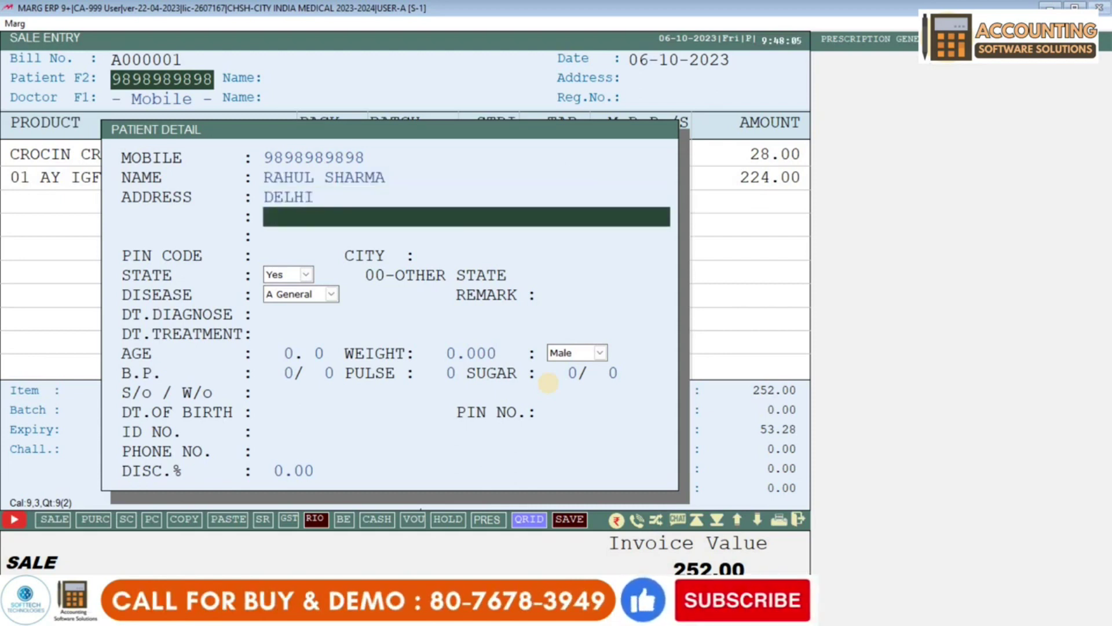
key(Return)
key(Return)
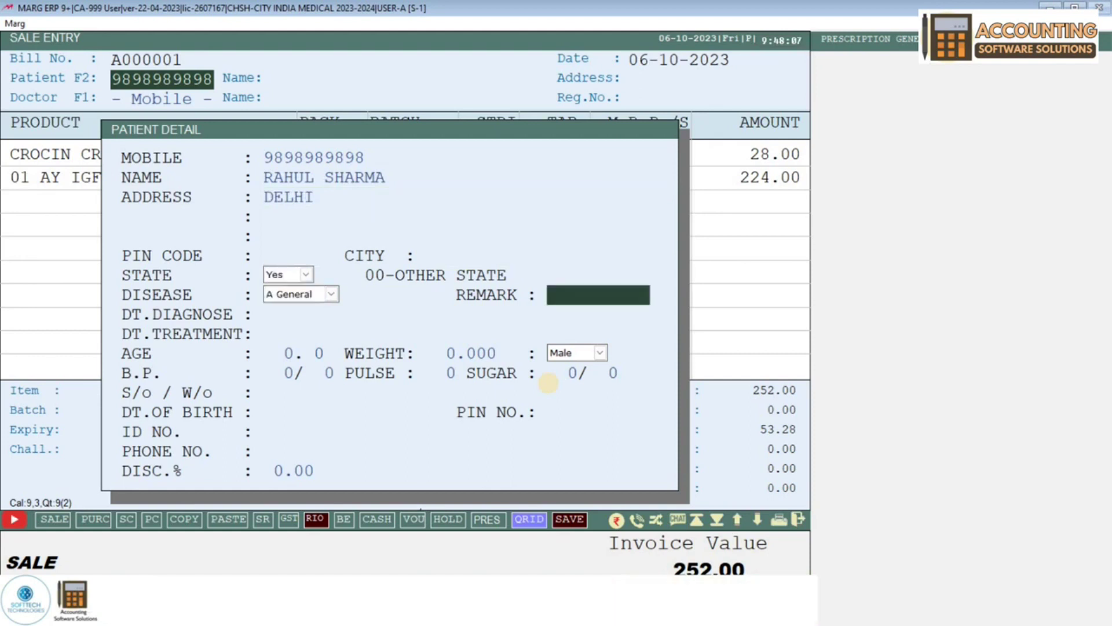
key(Return)
key(Return)
key(Return)
key(Return)
key(Return)
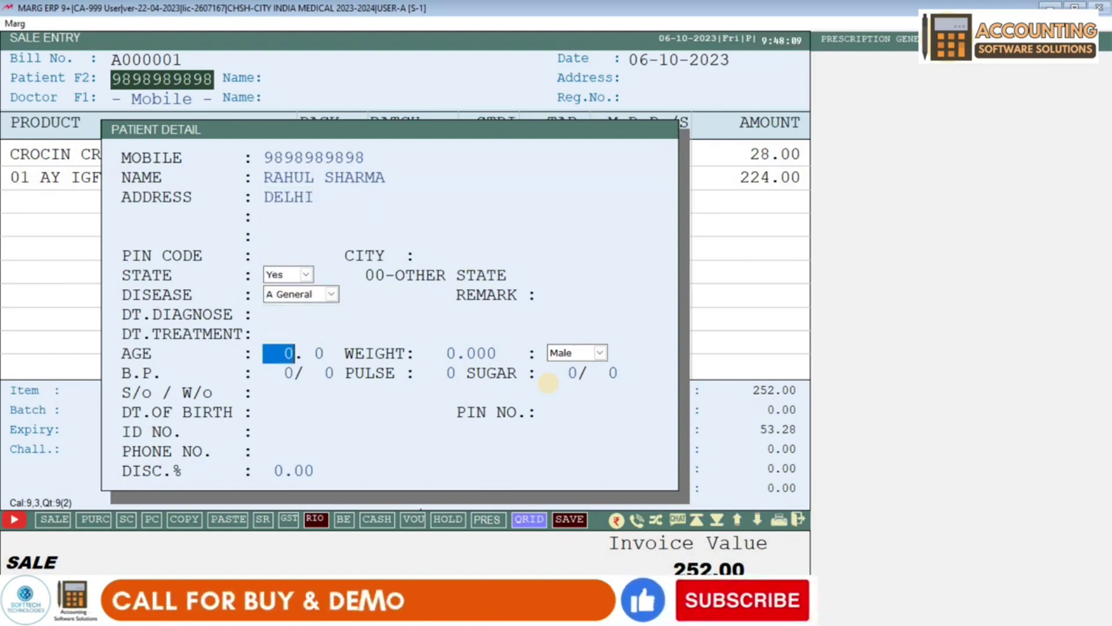
key(Return)
key(Return)
key(Return)
key(Return)
key(Return)
key(Return)
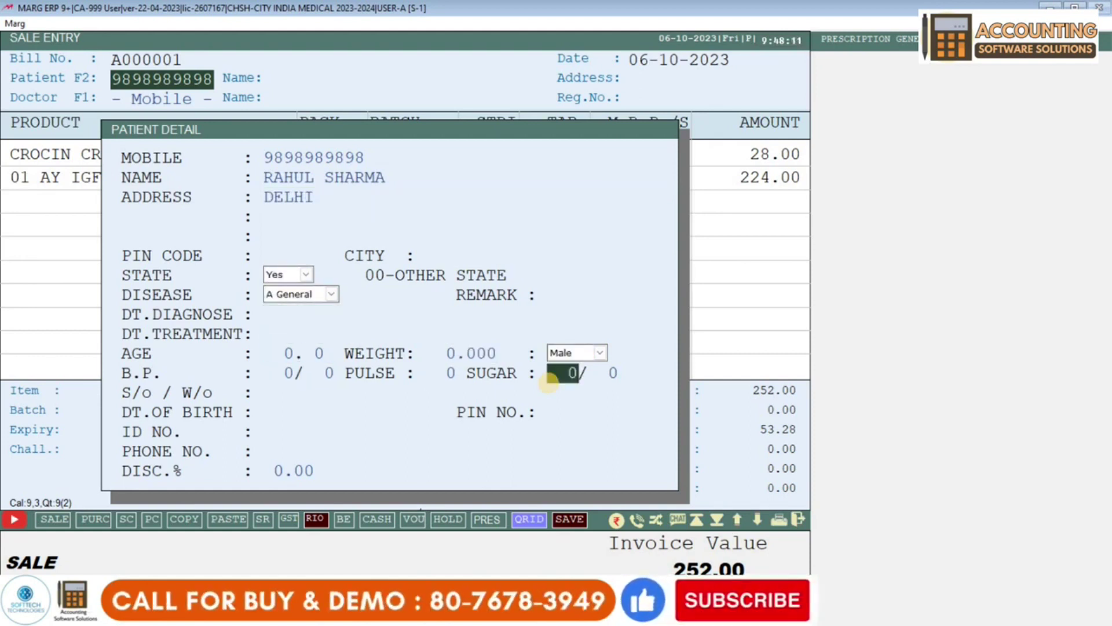
key(Return)
key(Return)
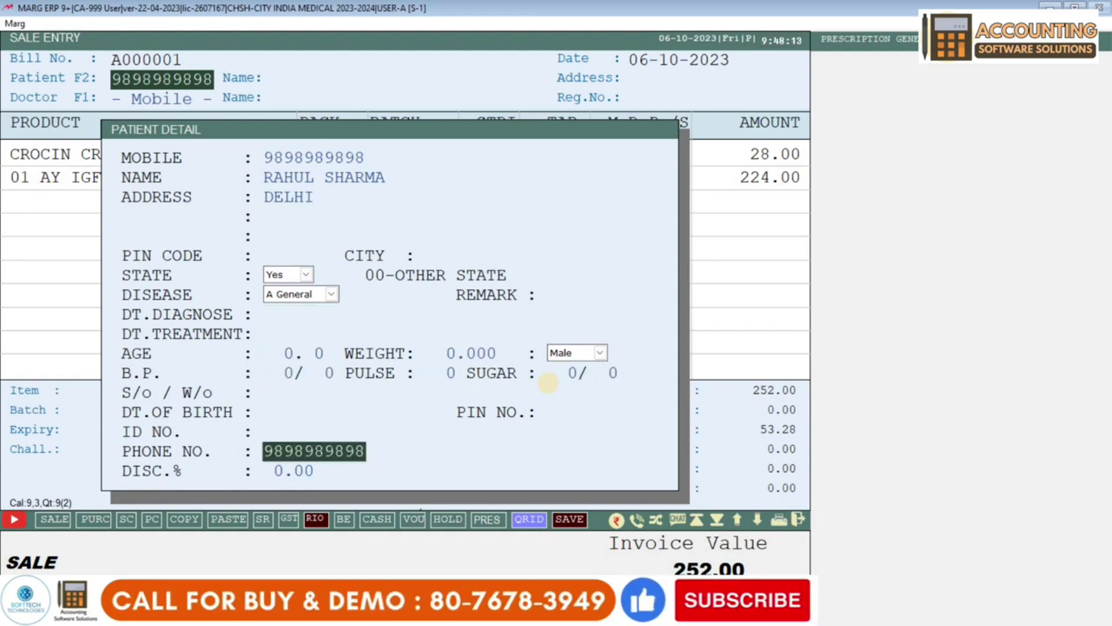
key(Return)
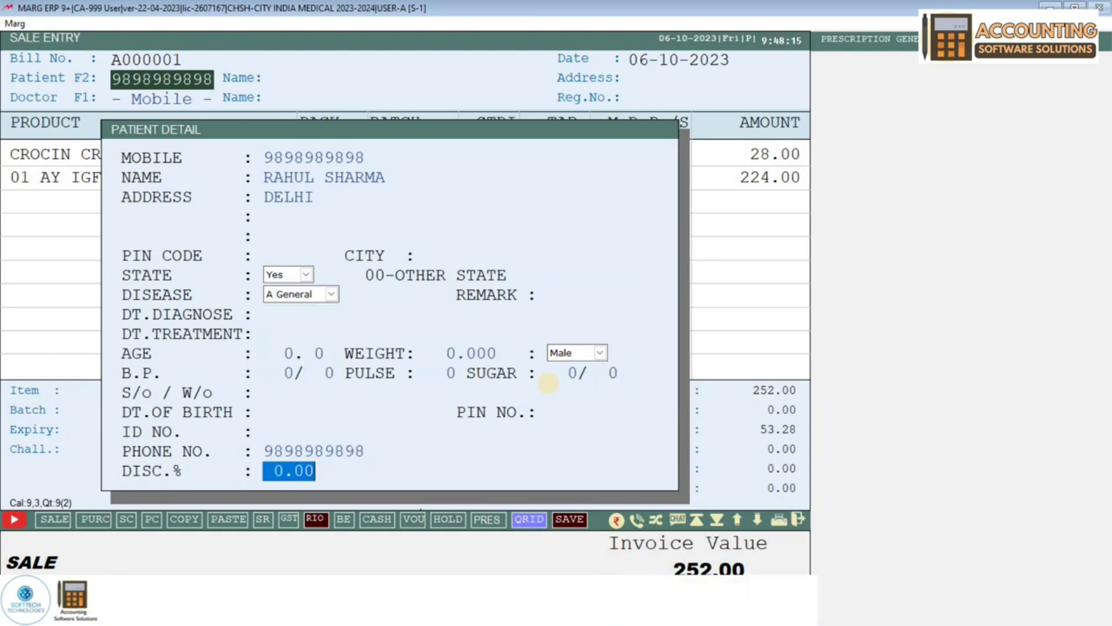
text(10.)
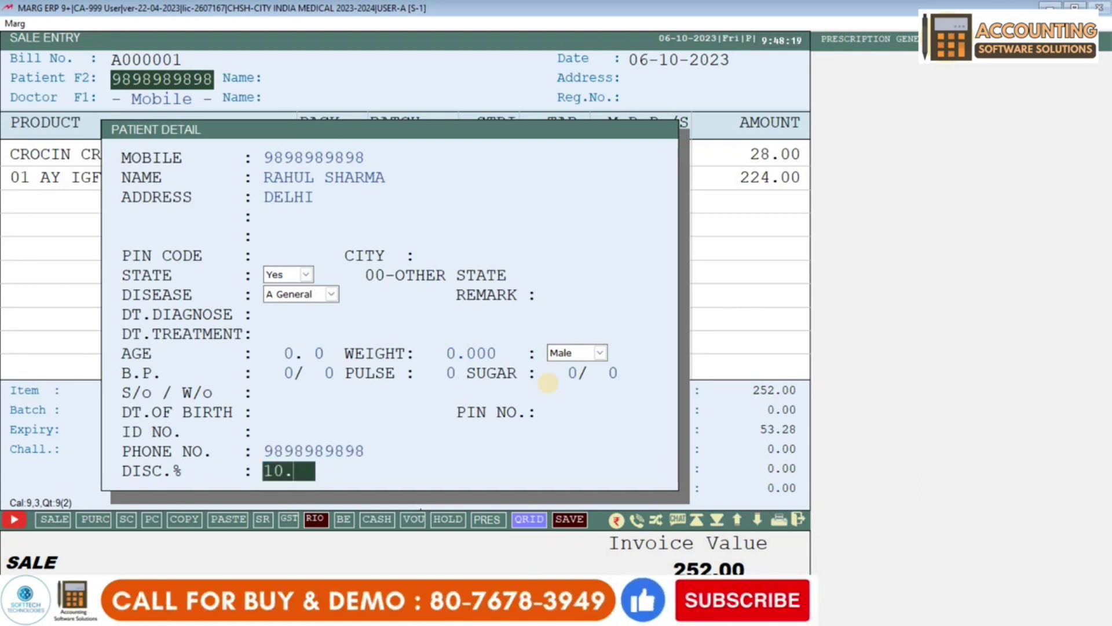
key(Return)
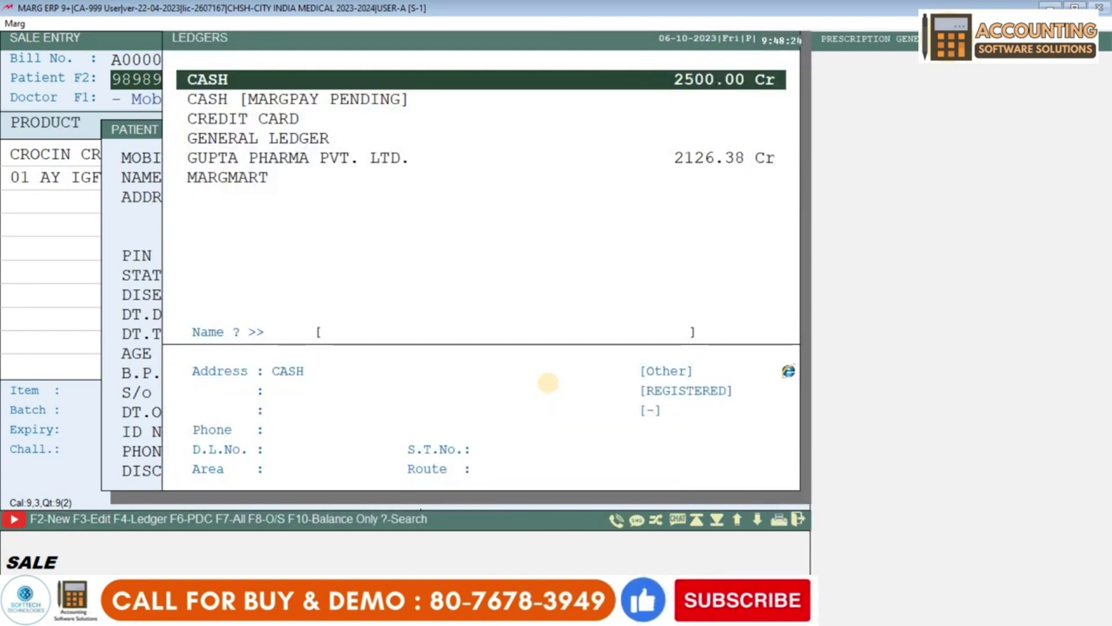
key(Return)
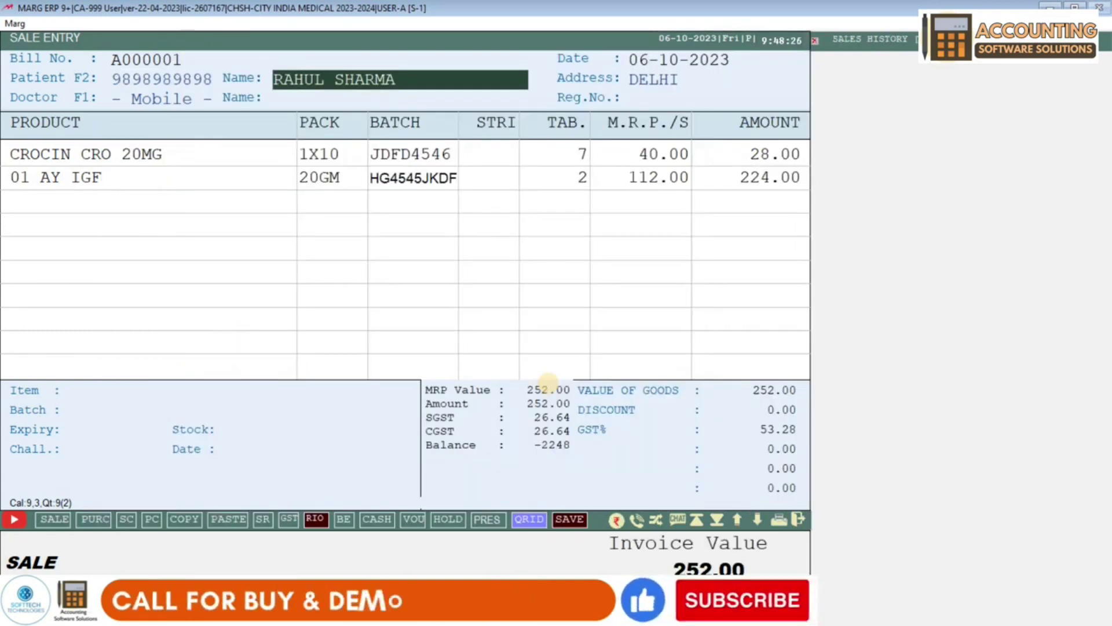
key(Return)
key(Return)
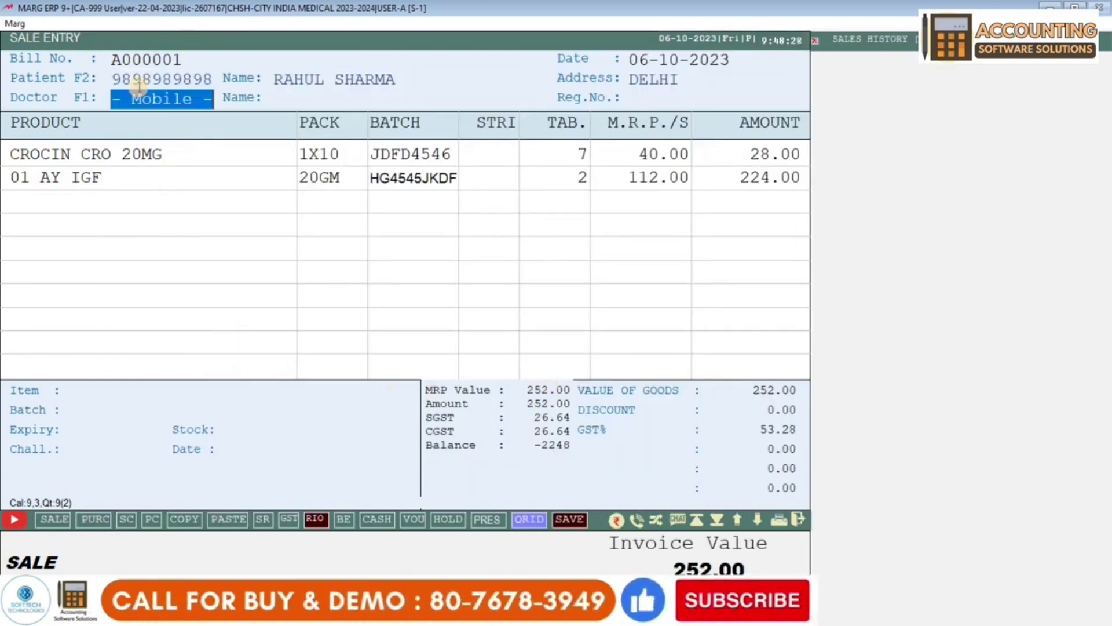
- Add a new doctor from the doctor's mobile number, with address DELHI
text(9)
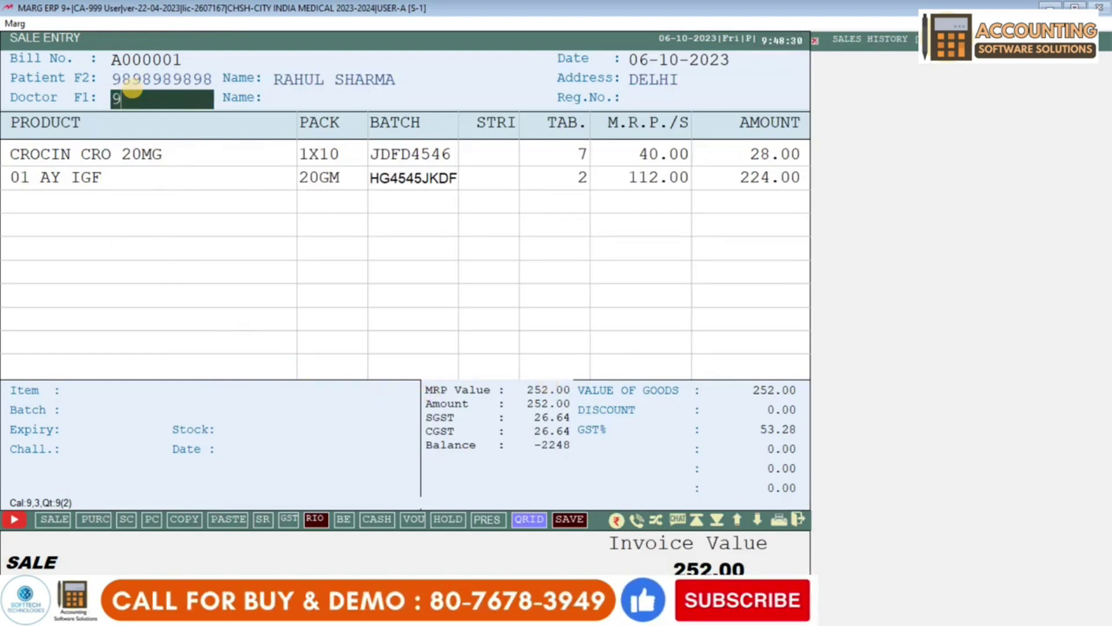
text(98)
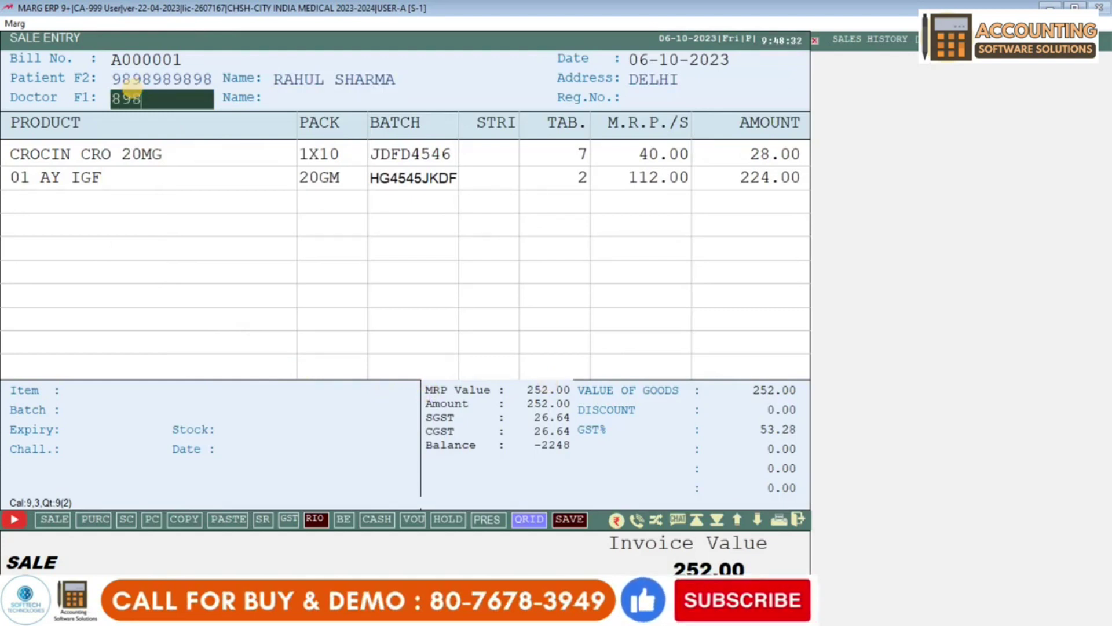
text(98989)
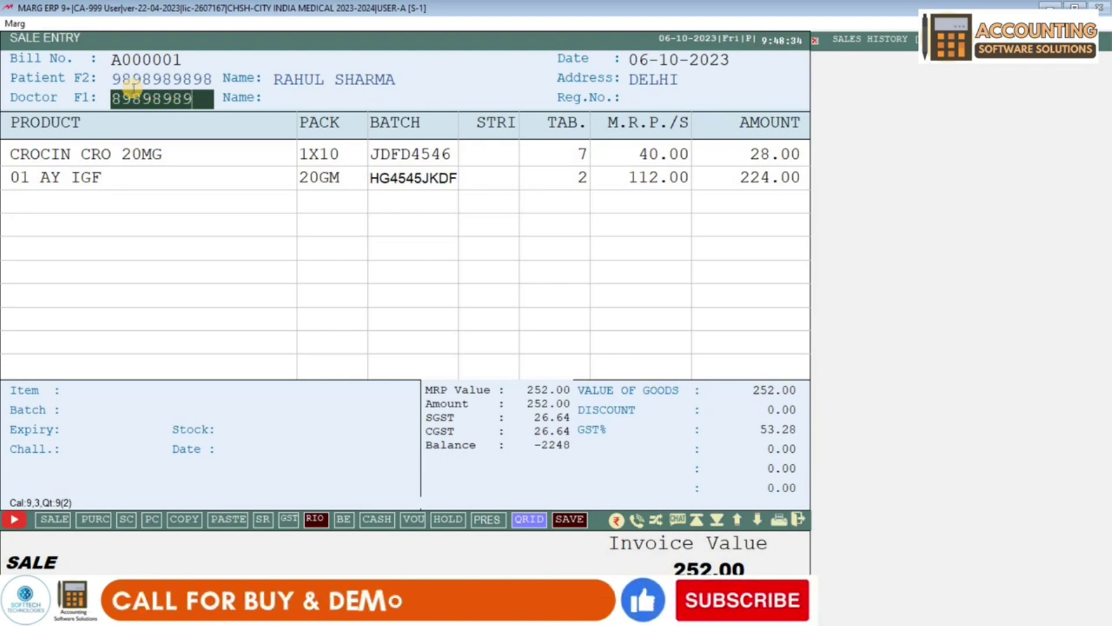
text(89)
key(Return)
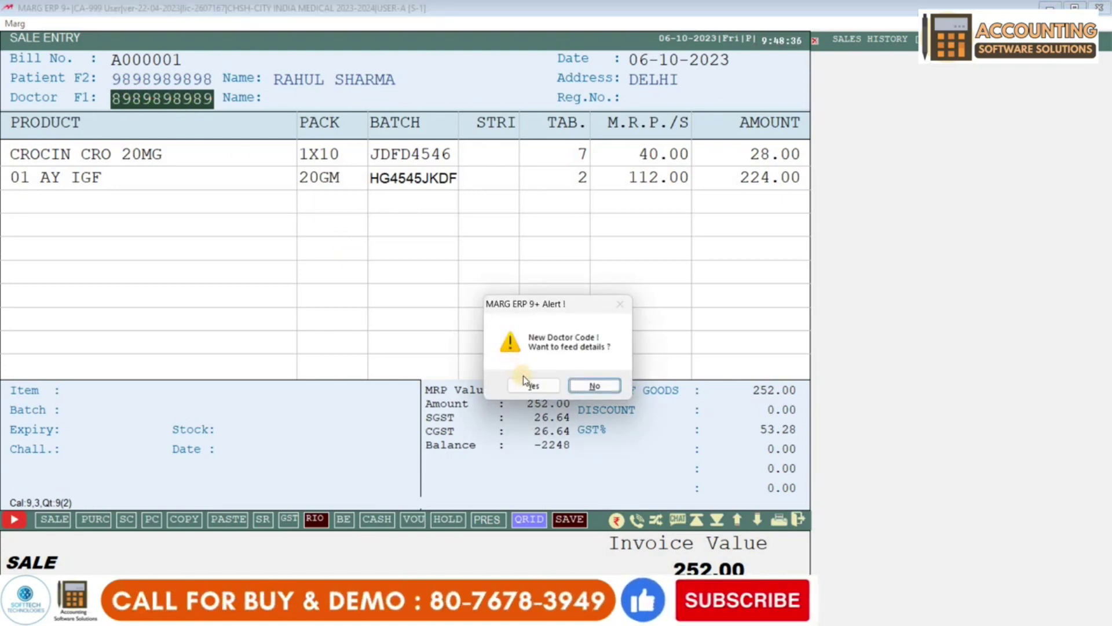
click(528, 384)
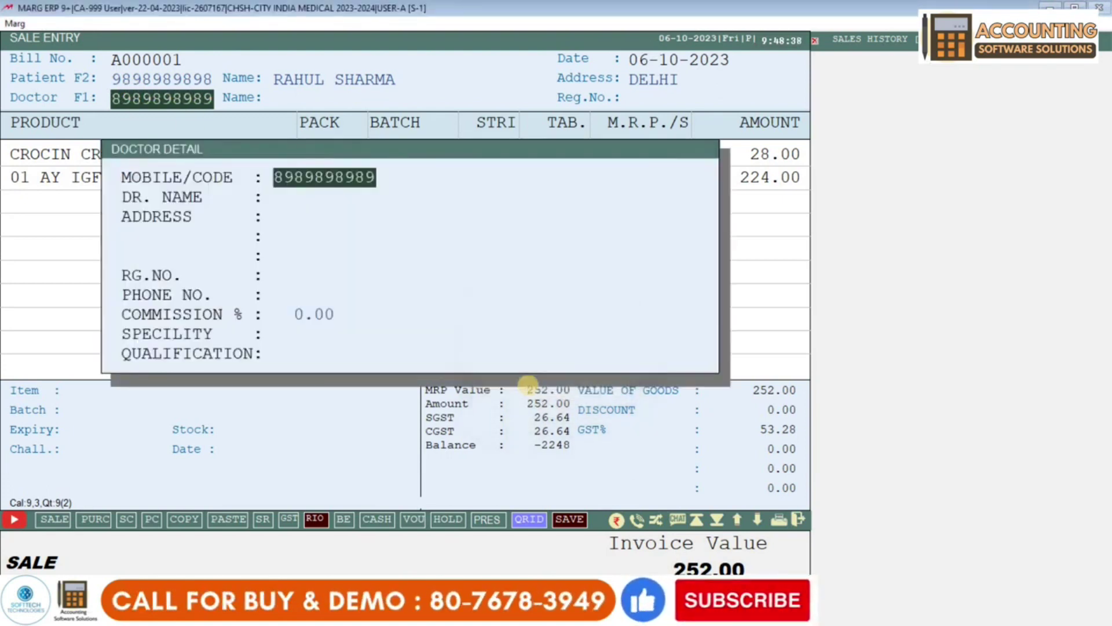
key(Return)
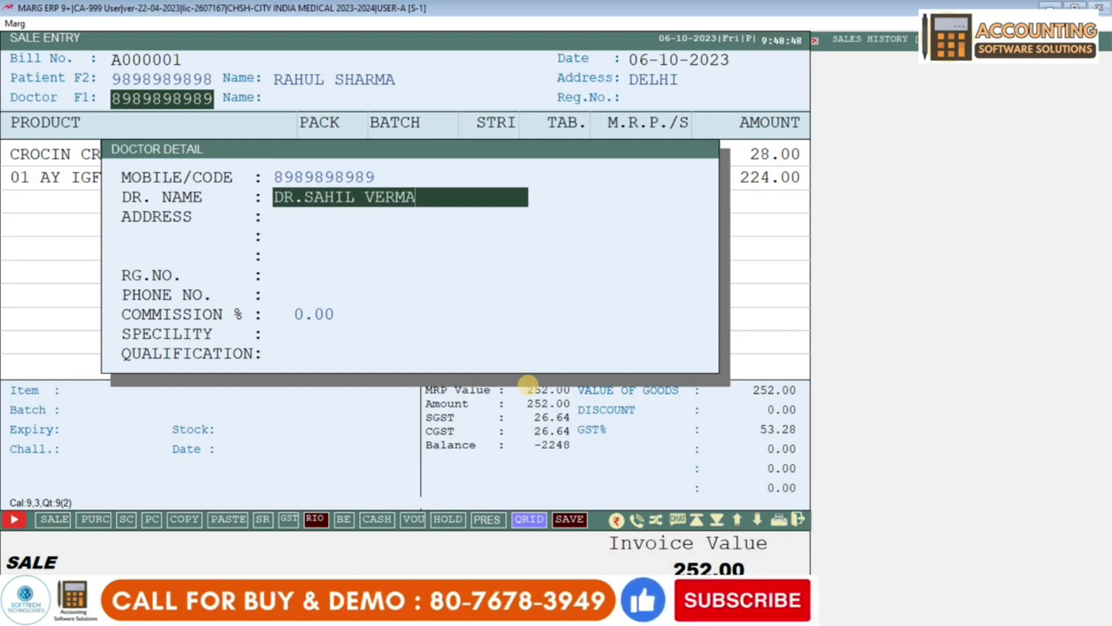
key(Return)
text(DELH)
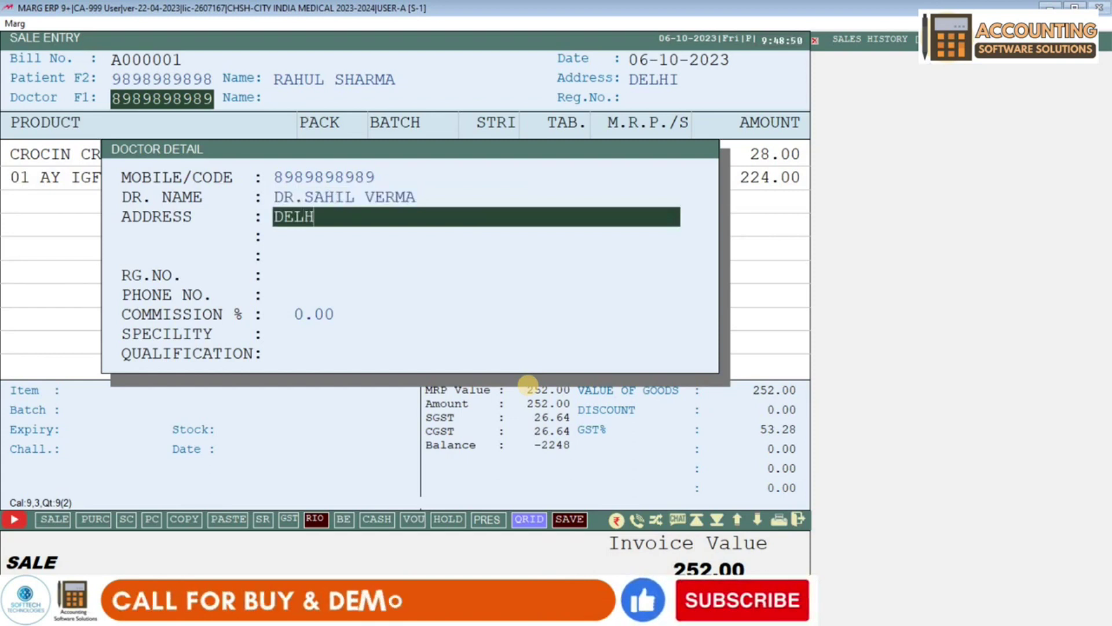
key(Return)
key(Return)
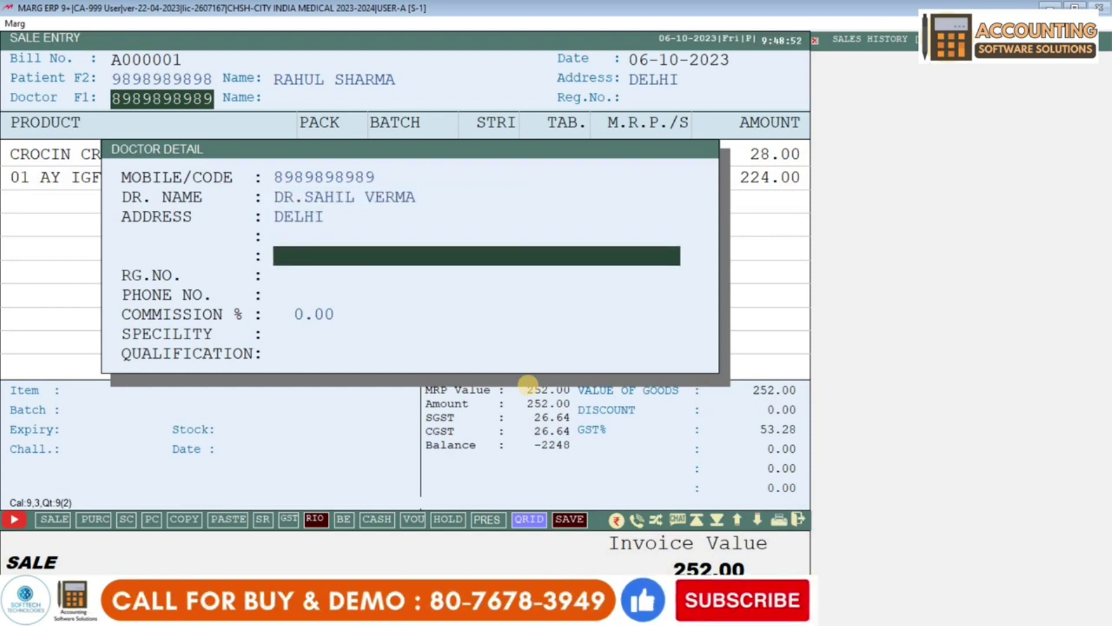
key(Return)
- Enter the doctor's registration and phone numbers, 10% commission, SKIN speciality and MBBS qualification
text(465465465)
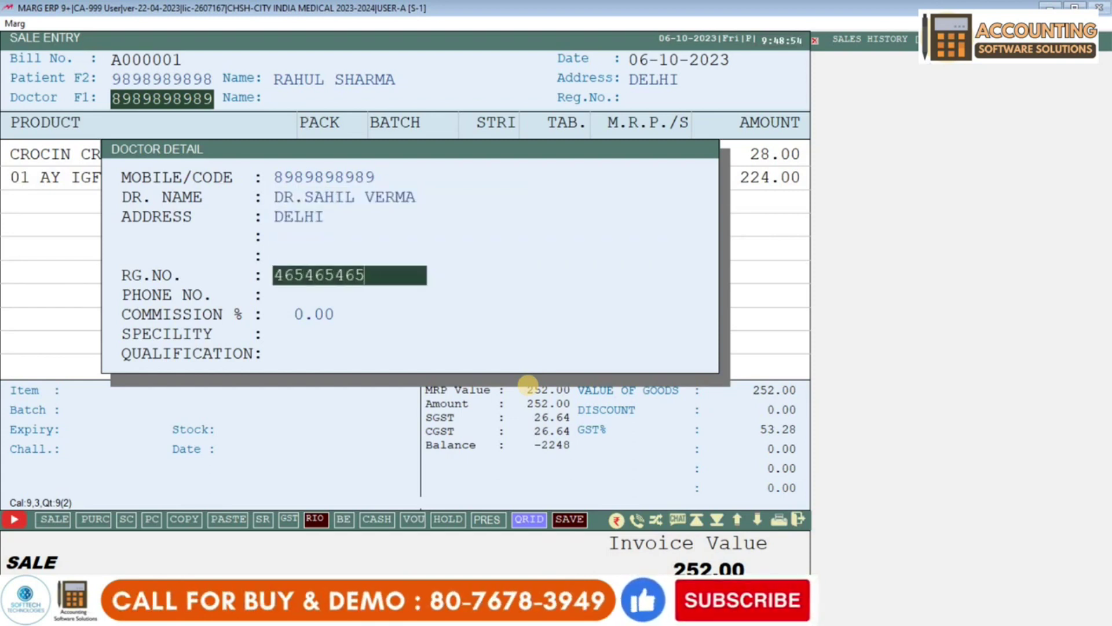
text(4)
key(Return)
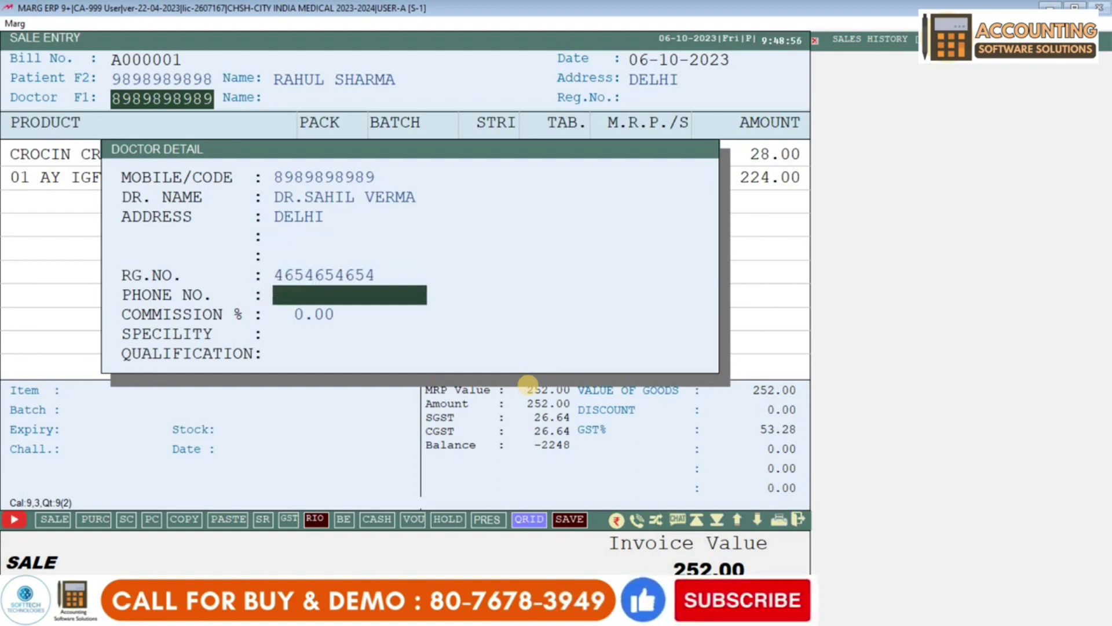
text(011-9898798)
key(Return)
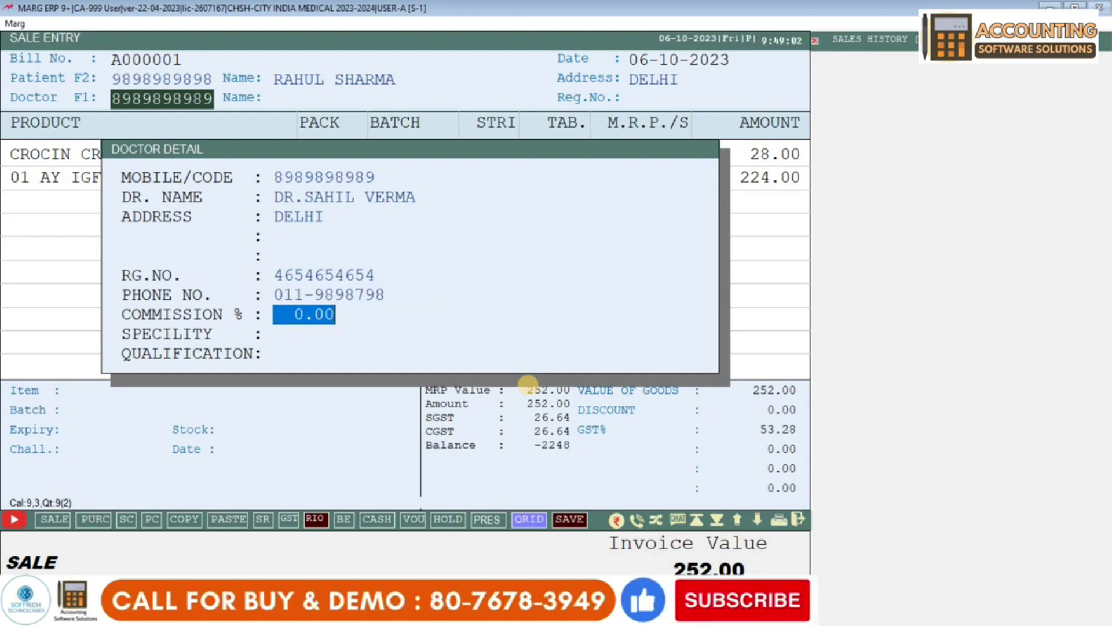
text(1)
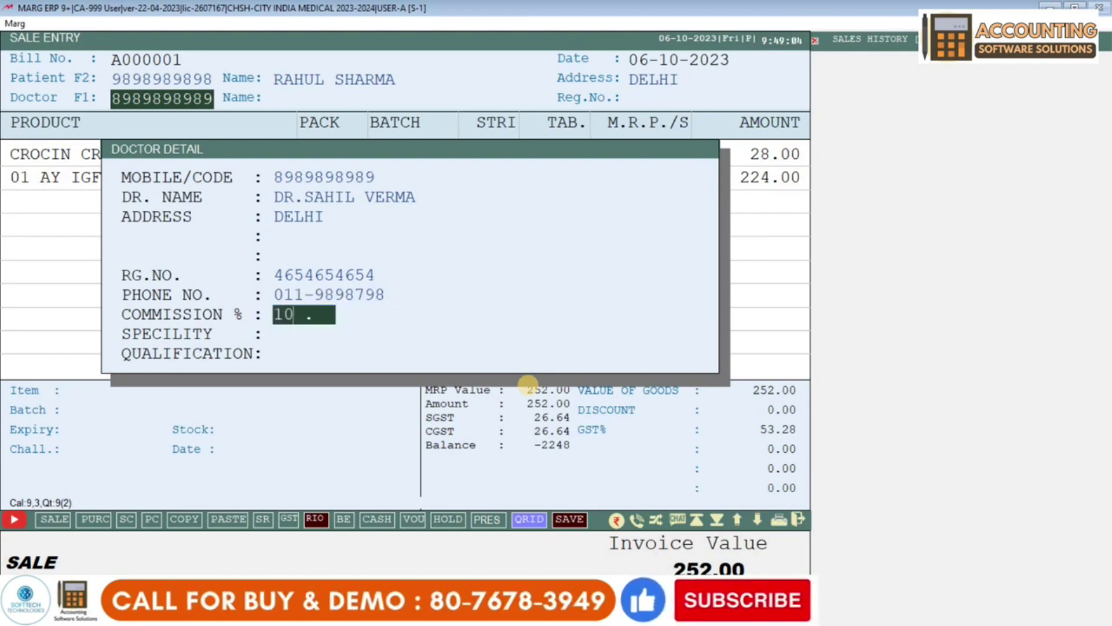
text(0)
key(Return)
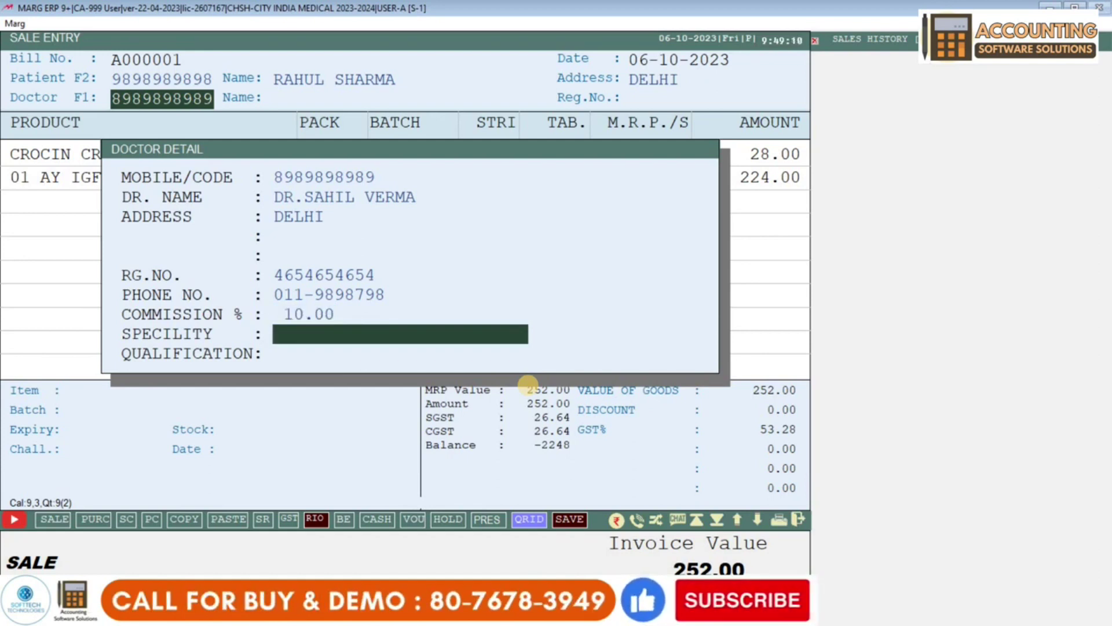
text(SKIN)
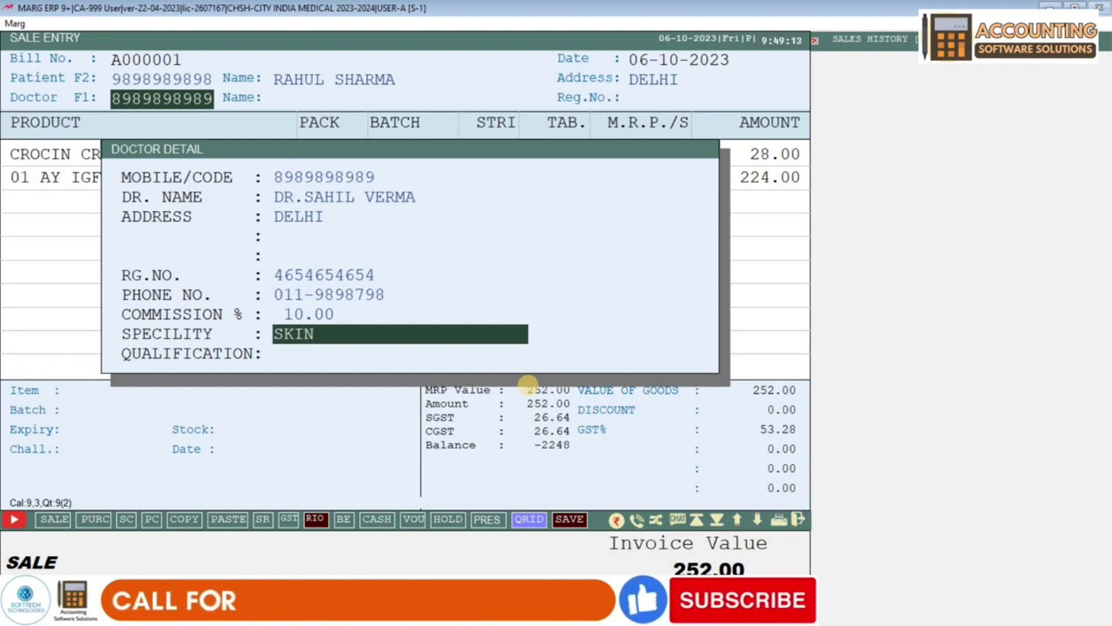
key(Return)
text(M)
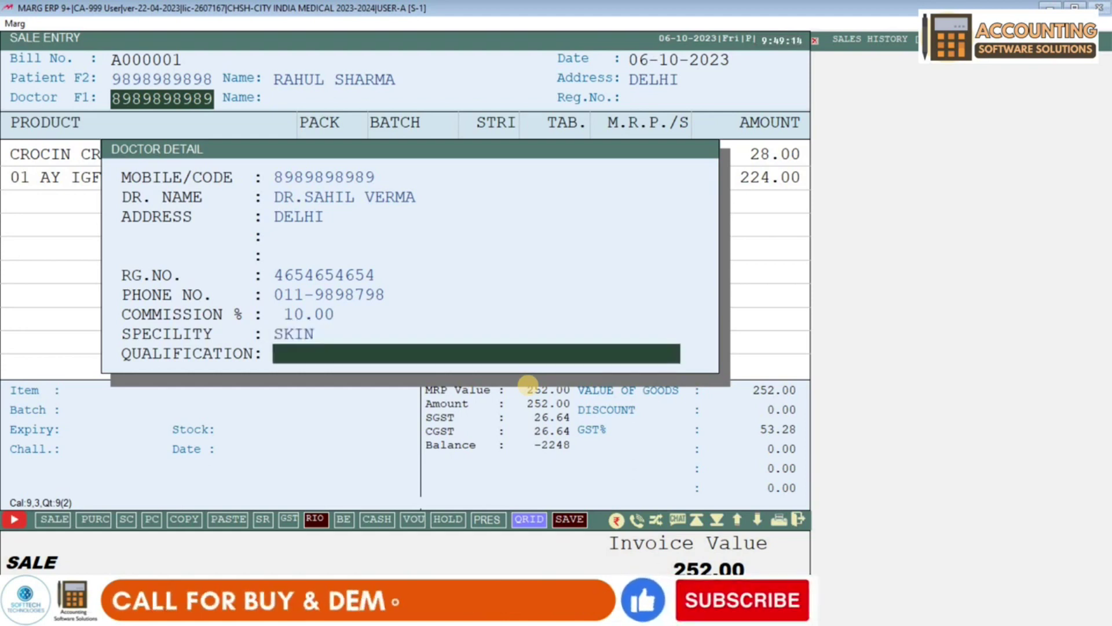
text(BBS)
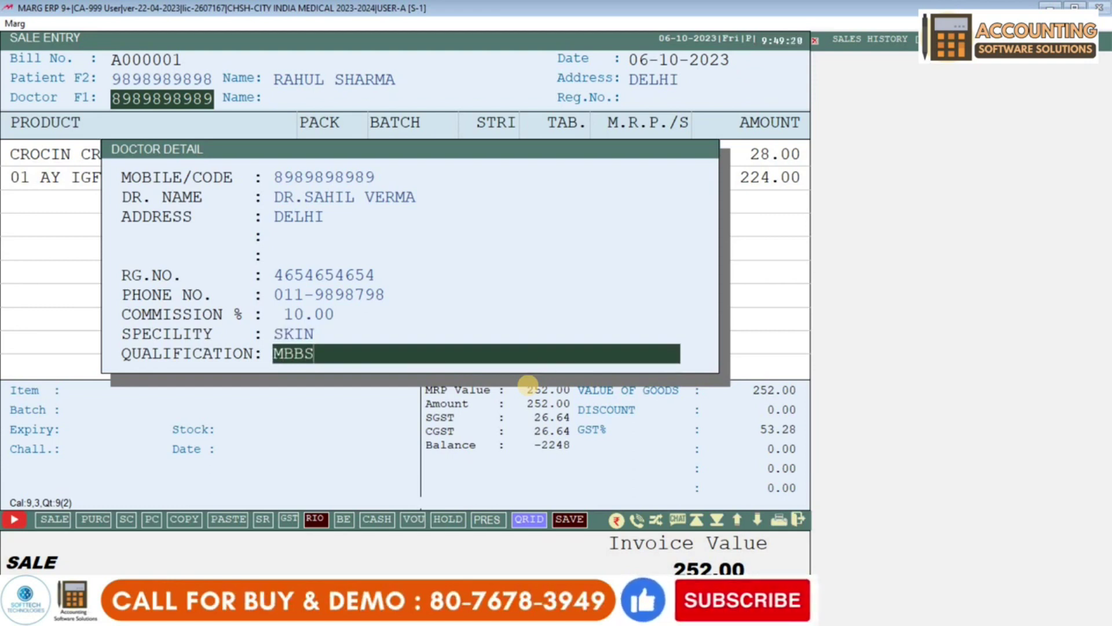
key(Return)
key(Return)
key(Return)
key(Return)
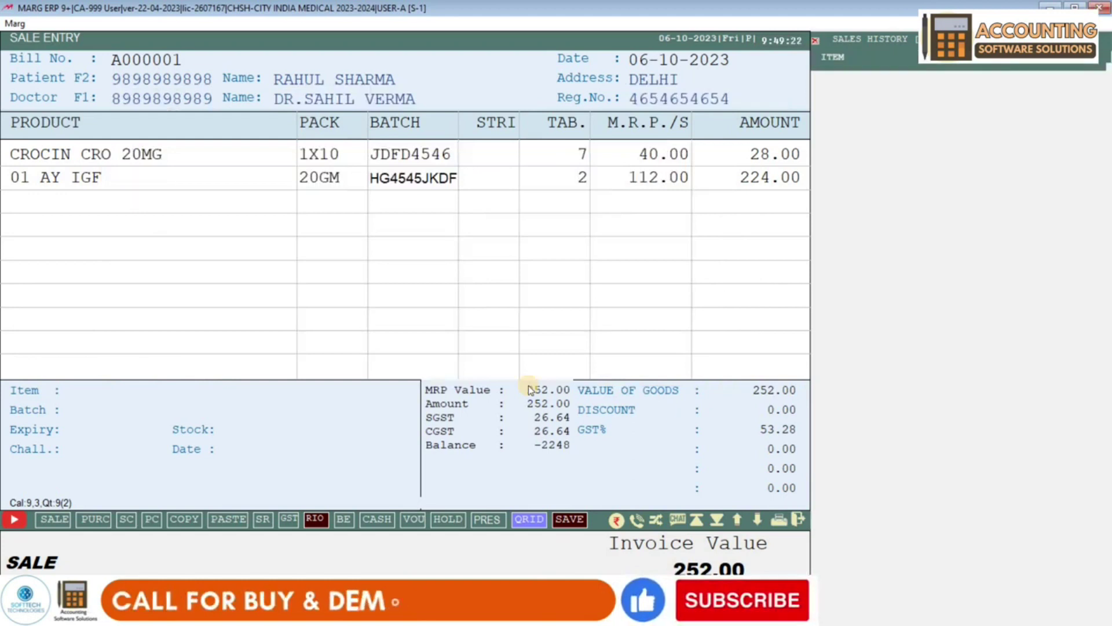
- Apply the 10% bill discount for a 226.80 total, save, and print one invoice copy
key(Return)
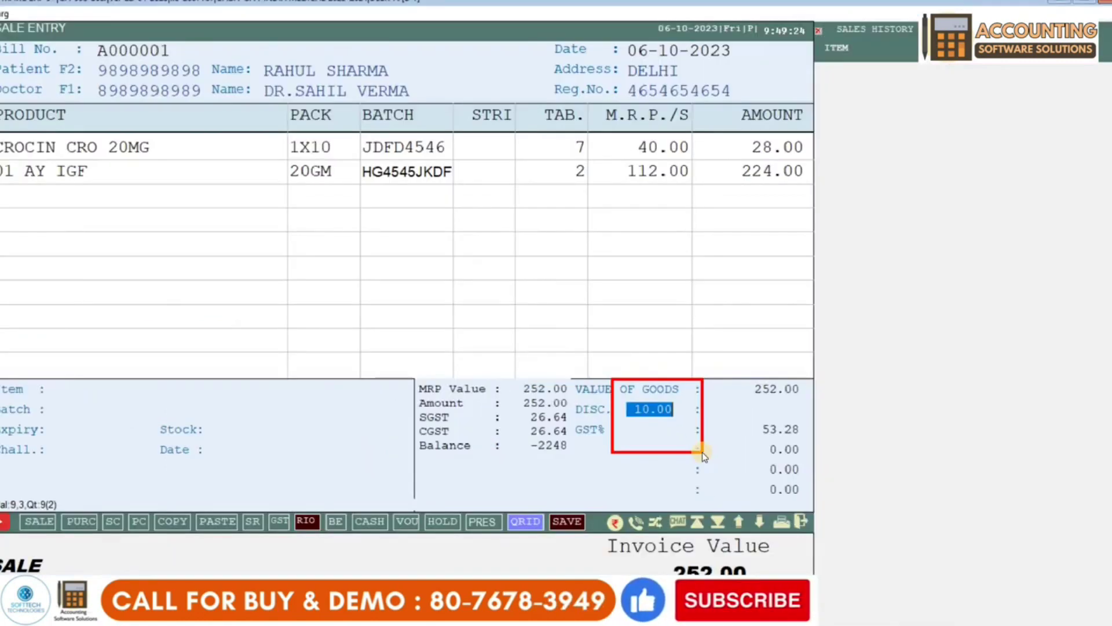
key(Return)
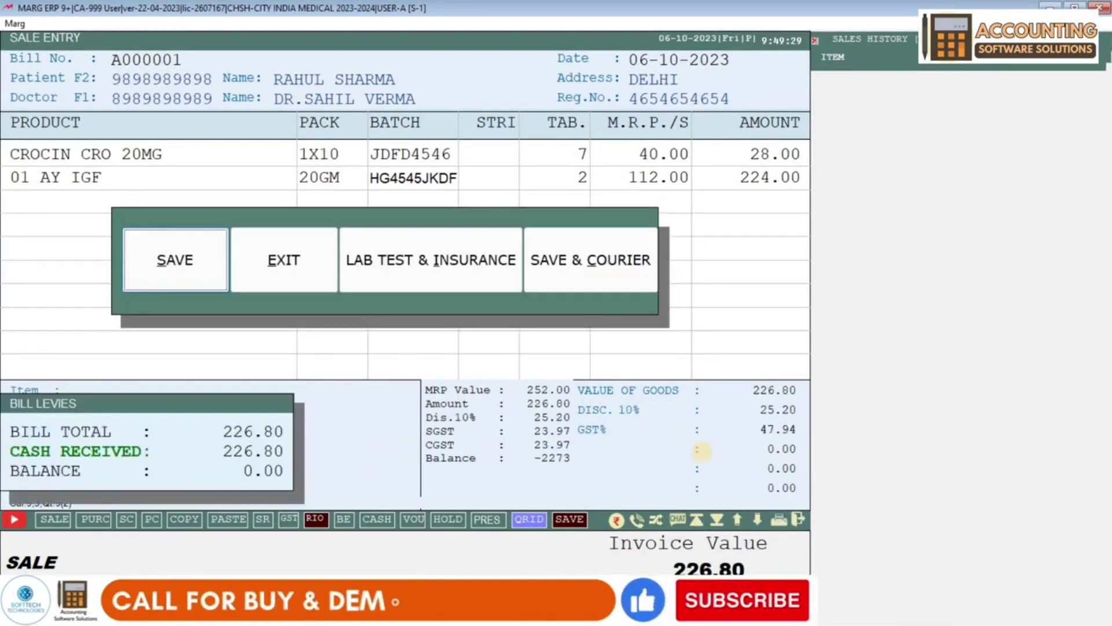
key(Return)
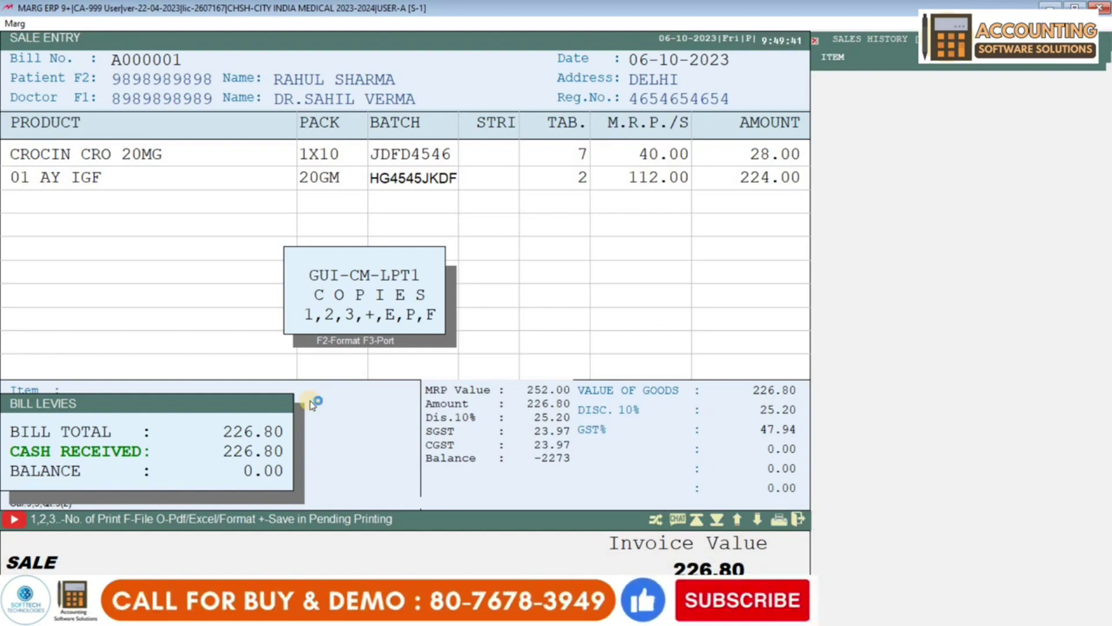
key(1)
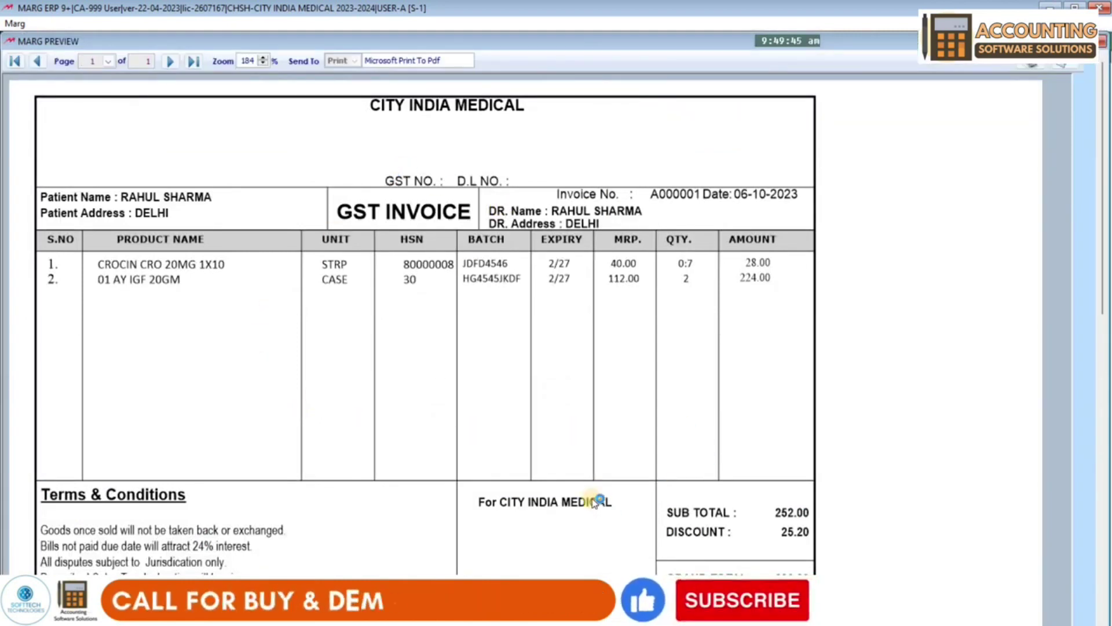
scroll(592, 499, down, 2)
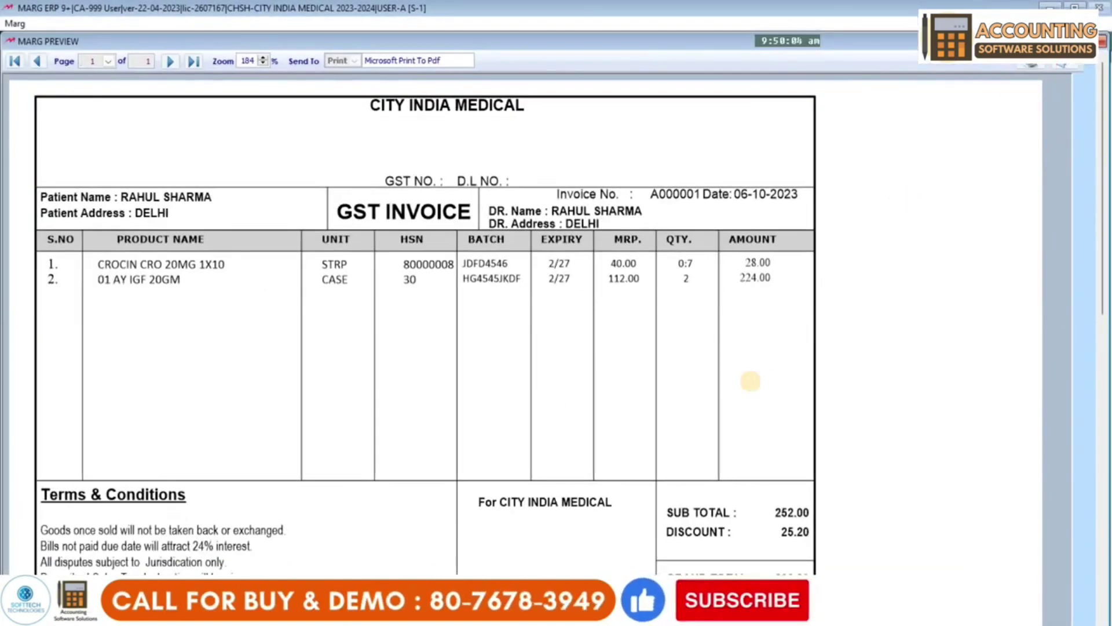
key(Escape)
key(Escape)
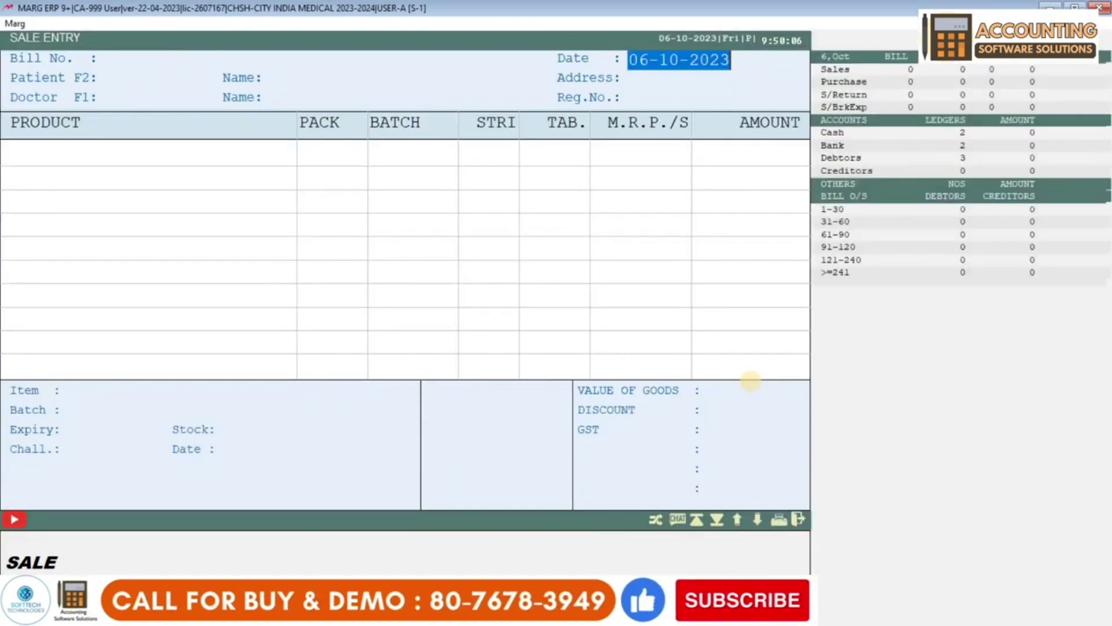
key(Escape)
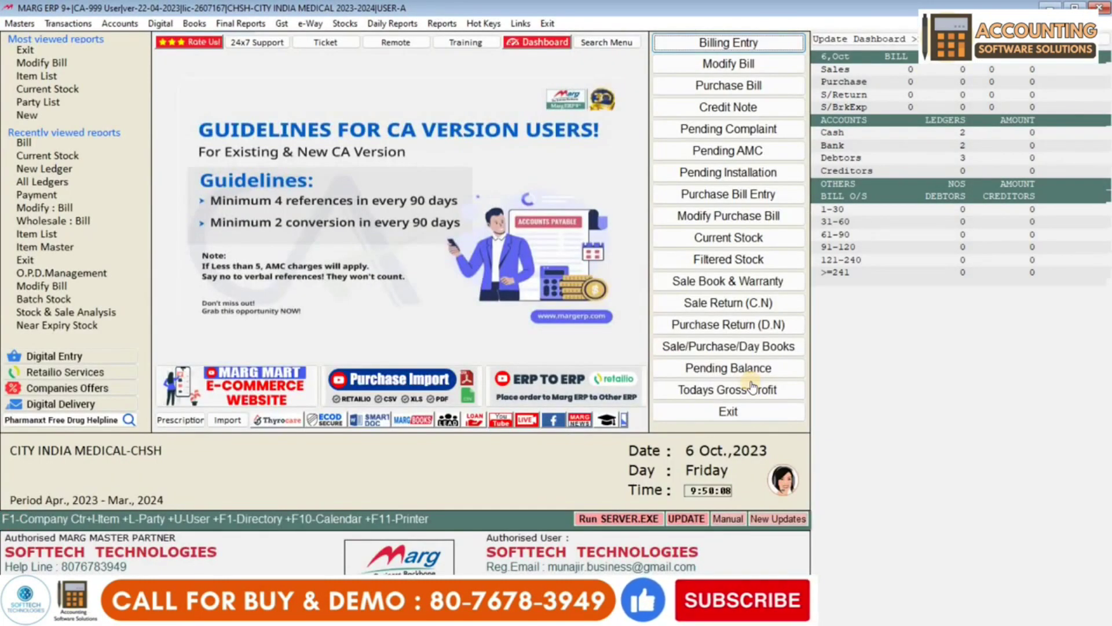
- List the 06-10-2023 sale bills under Transactions > Sale > Modify Bill to reach A000001
click(69, 25)
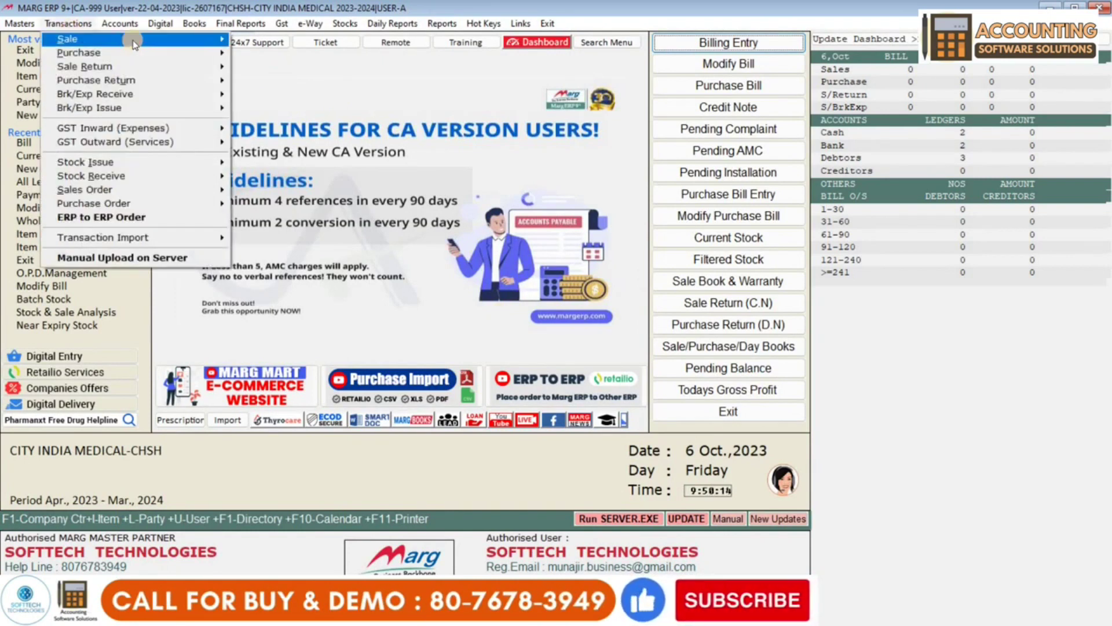
click(127, 38)
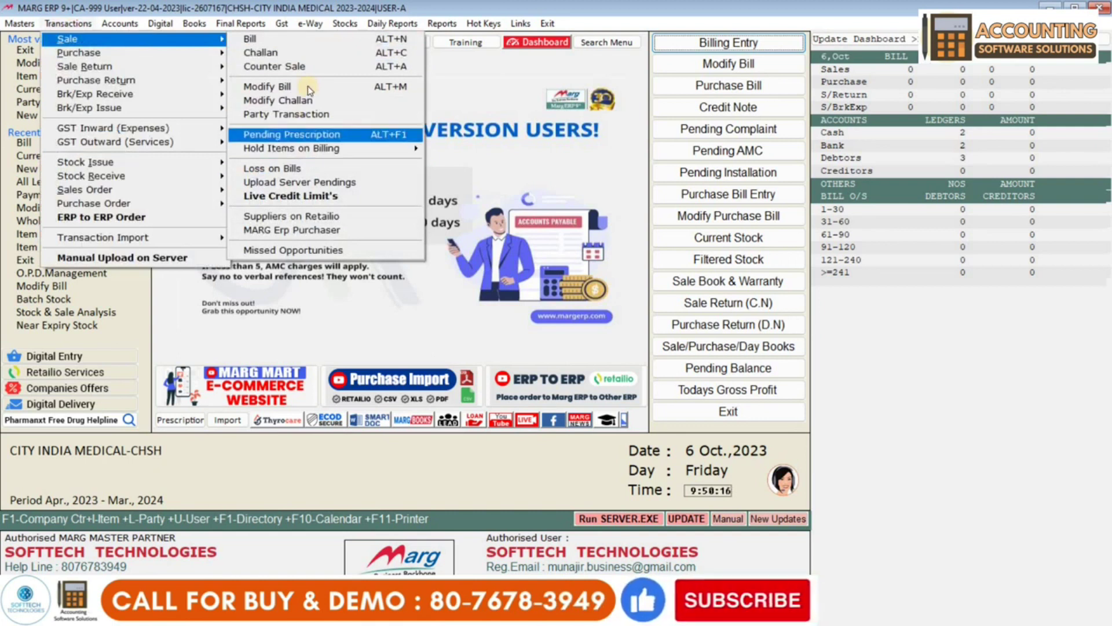
click(308, 88)
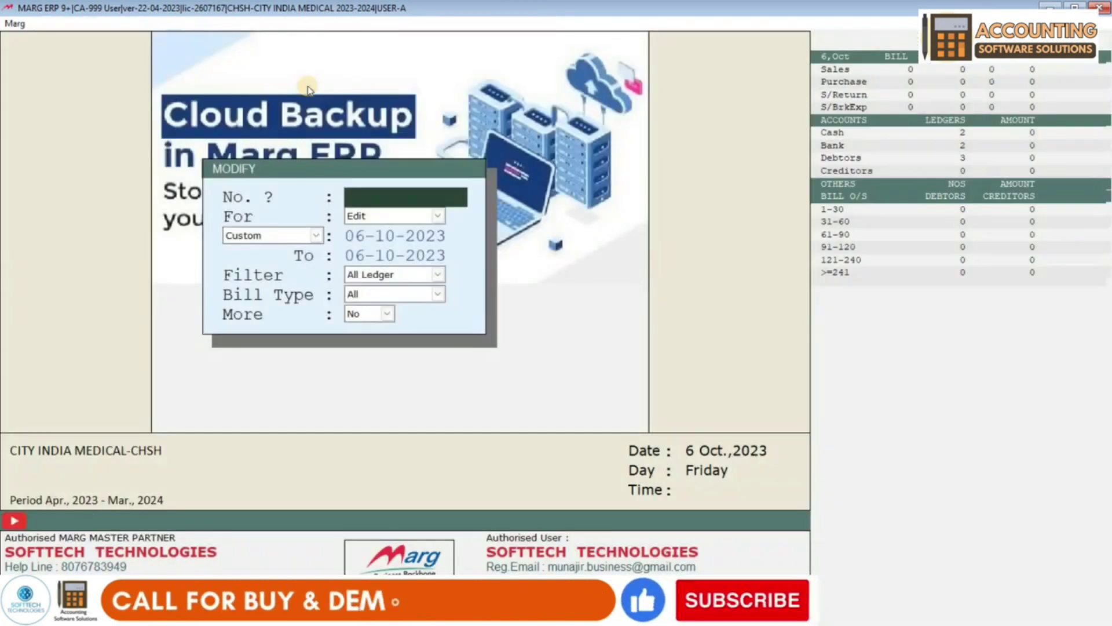
key(Return)
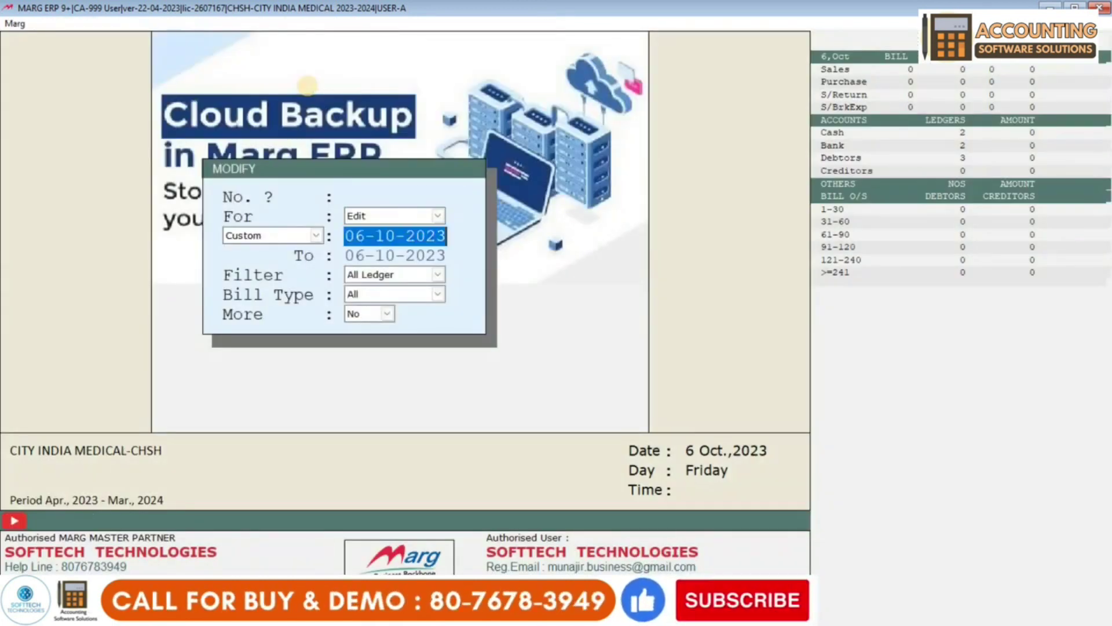
key(Return)
key(Return)
key(Return)
key(Return)
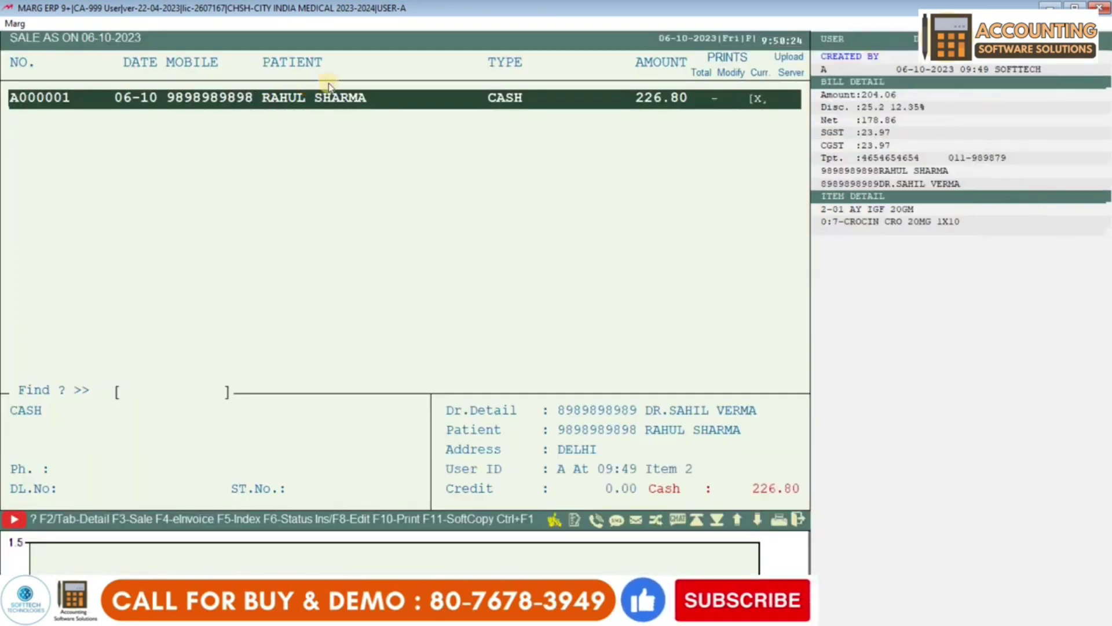
- Modify bill A000001 so the CROCIN CRO 20MG row holds 8 tablets
key(Return)
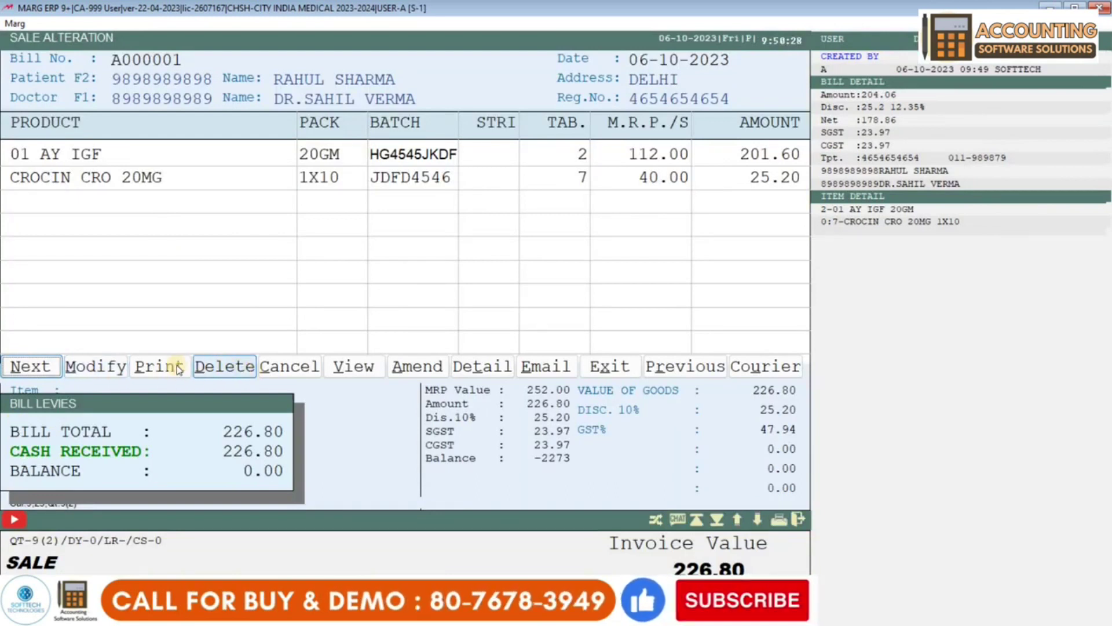
click(103, 368)
key(Return)
key(Return)
key(Return)
key(Return)
key(Return)
key(Return)
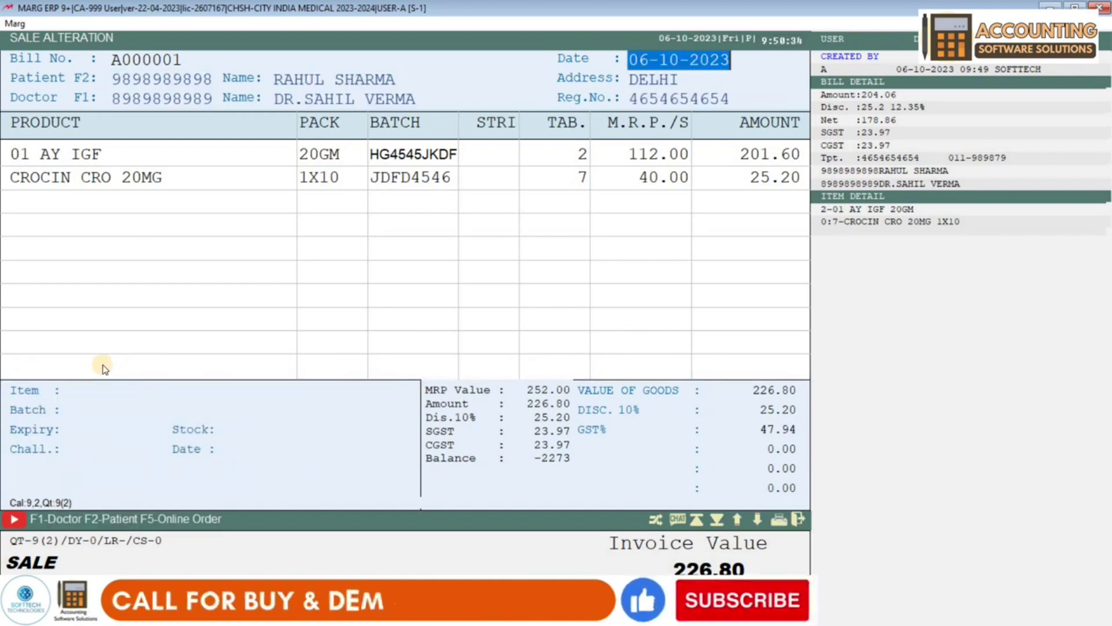
key(Return)
key(Down)
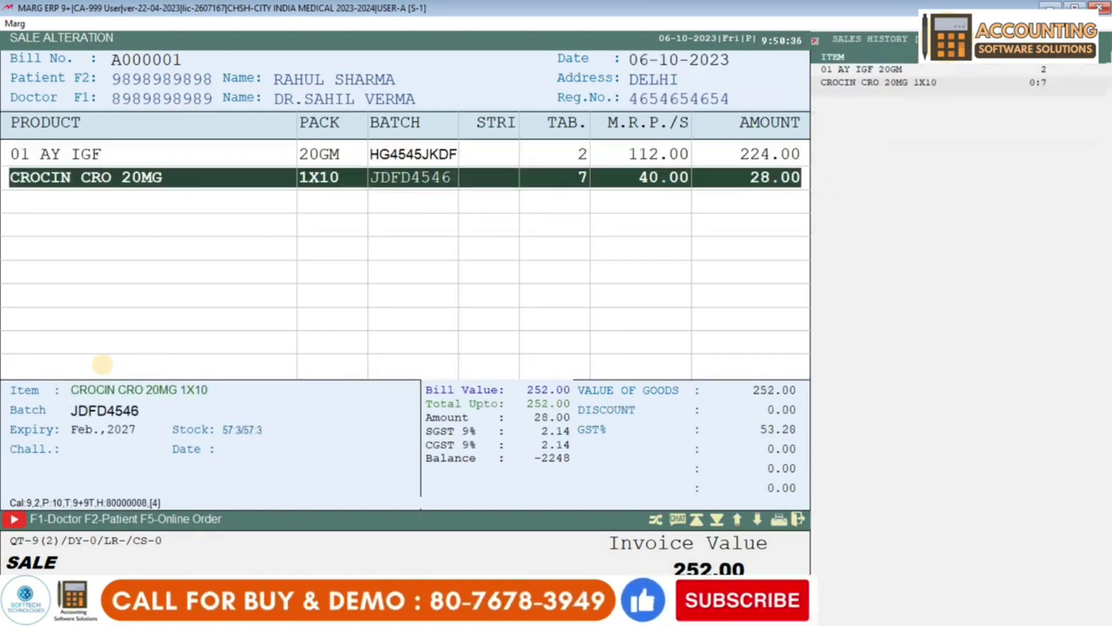
key(Return)
key(Return)
key(Return)
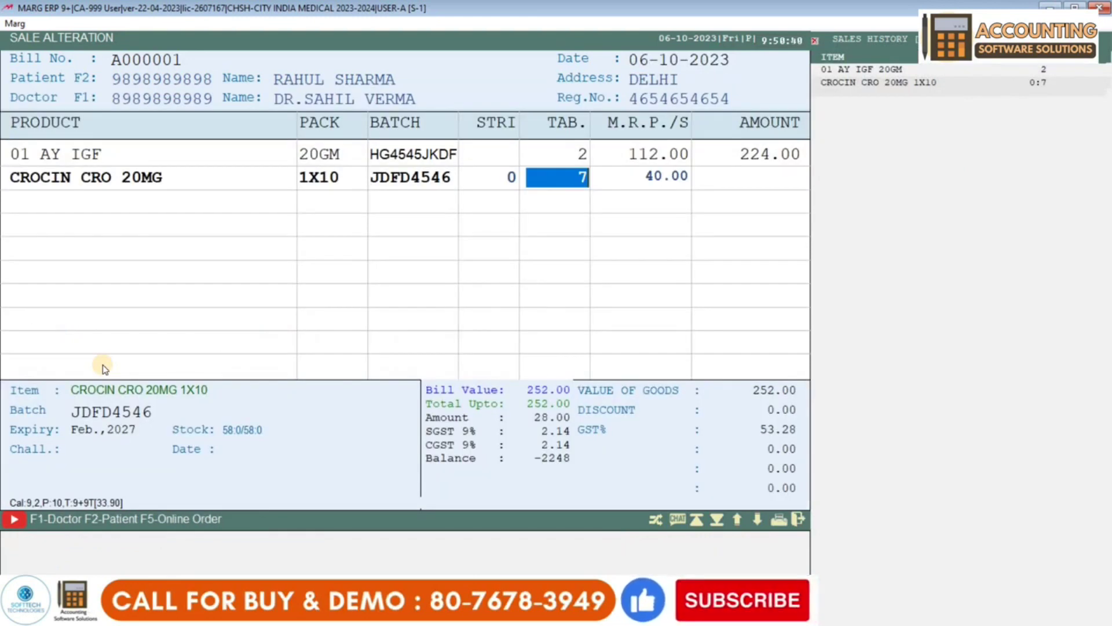
text(8)
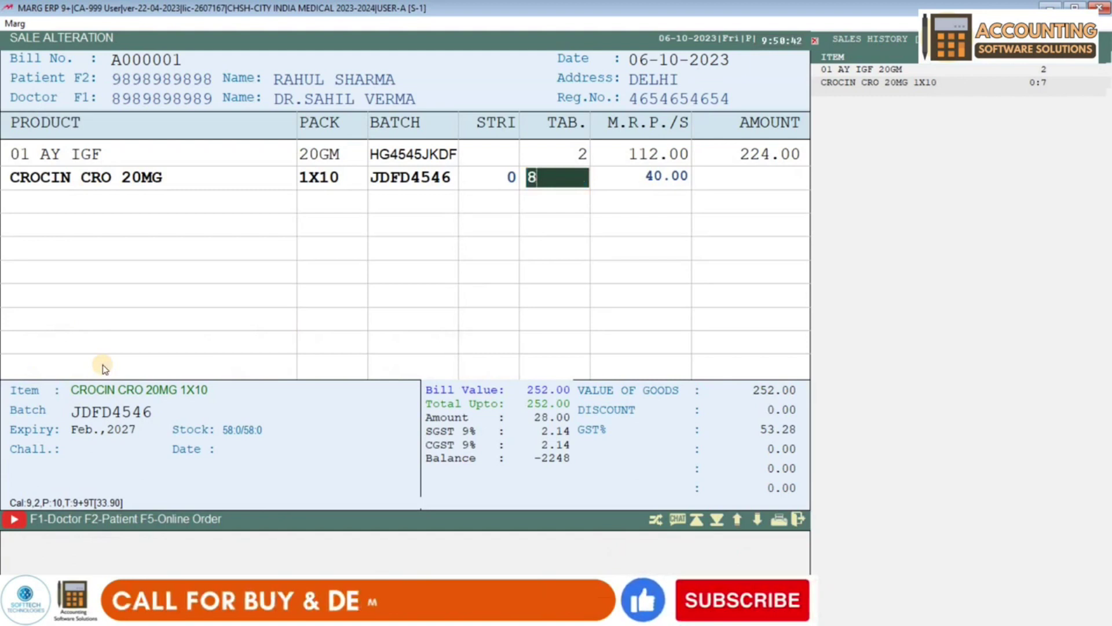
key(Return)
key(Return)
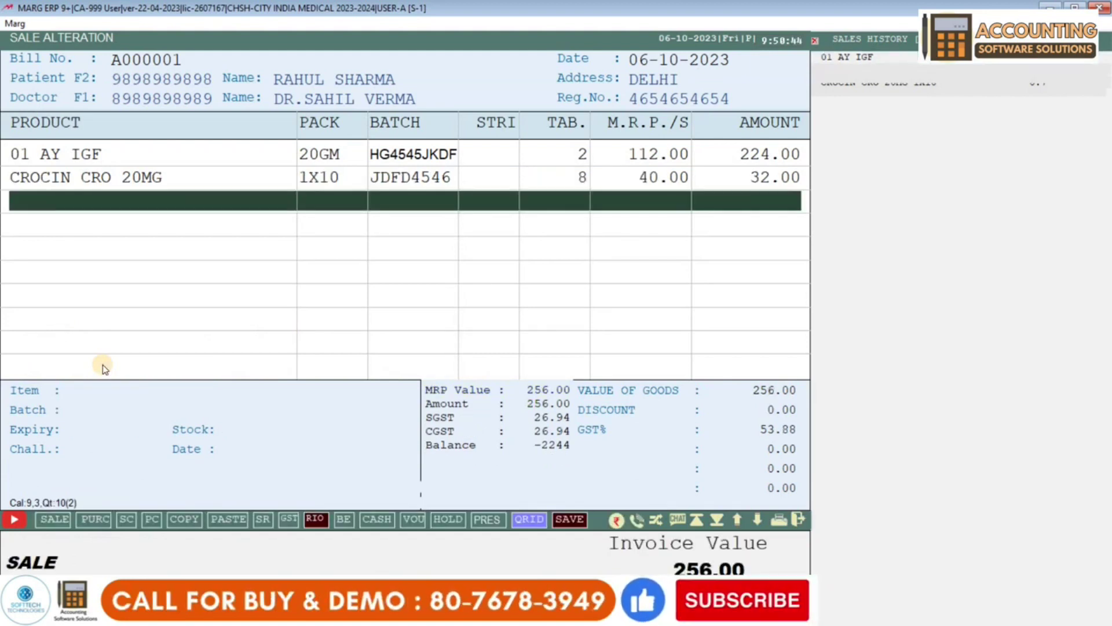
- Save the modified bill at 230.40, print the invoice, and reopen A000001 to verify
key(Escape)
key(Return)
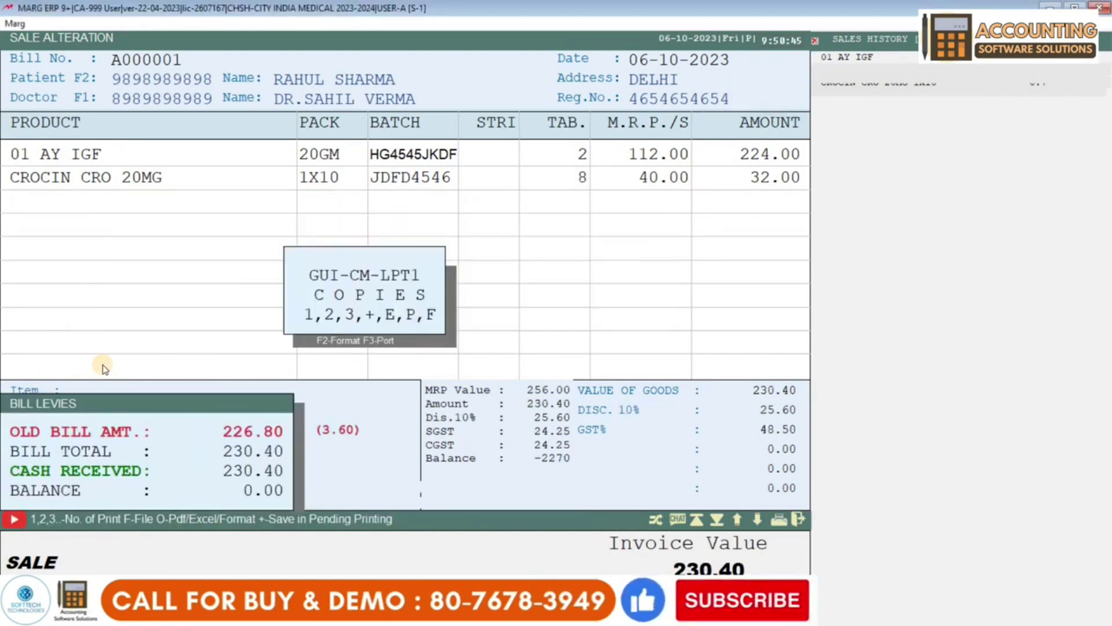
key(p)
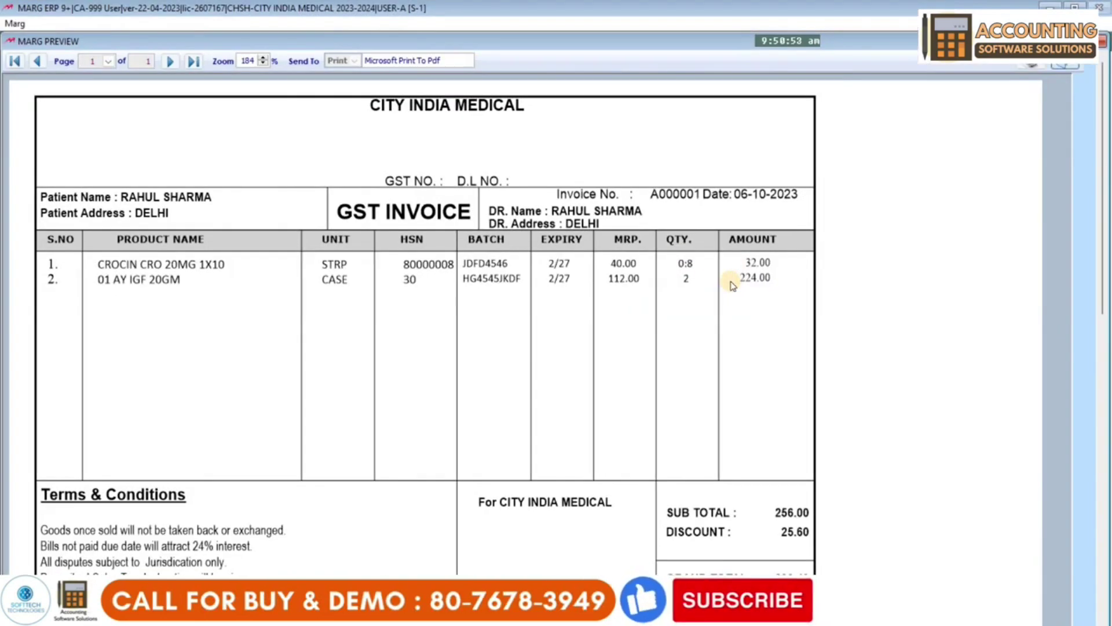
key(Escape)
key(Escape)
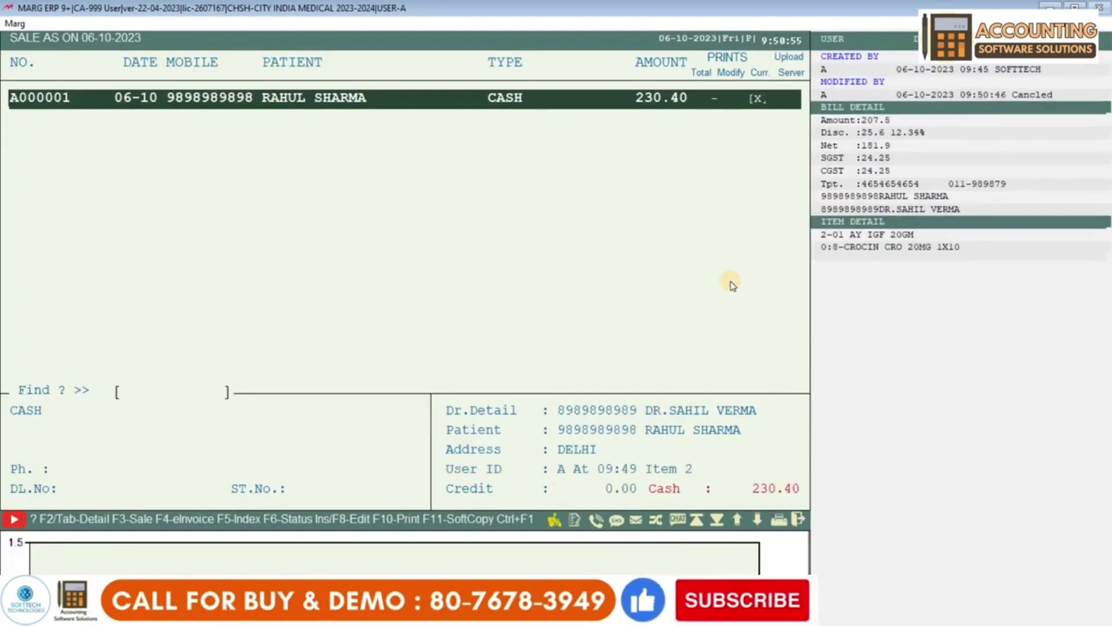
key(Return)
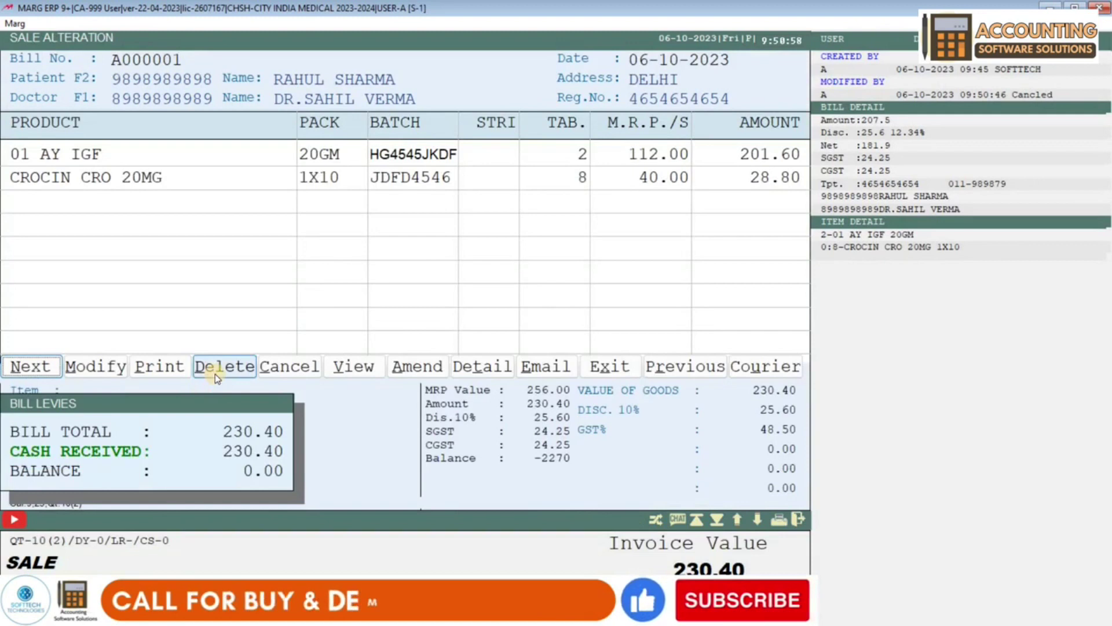